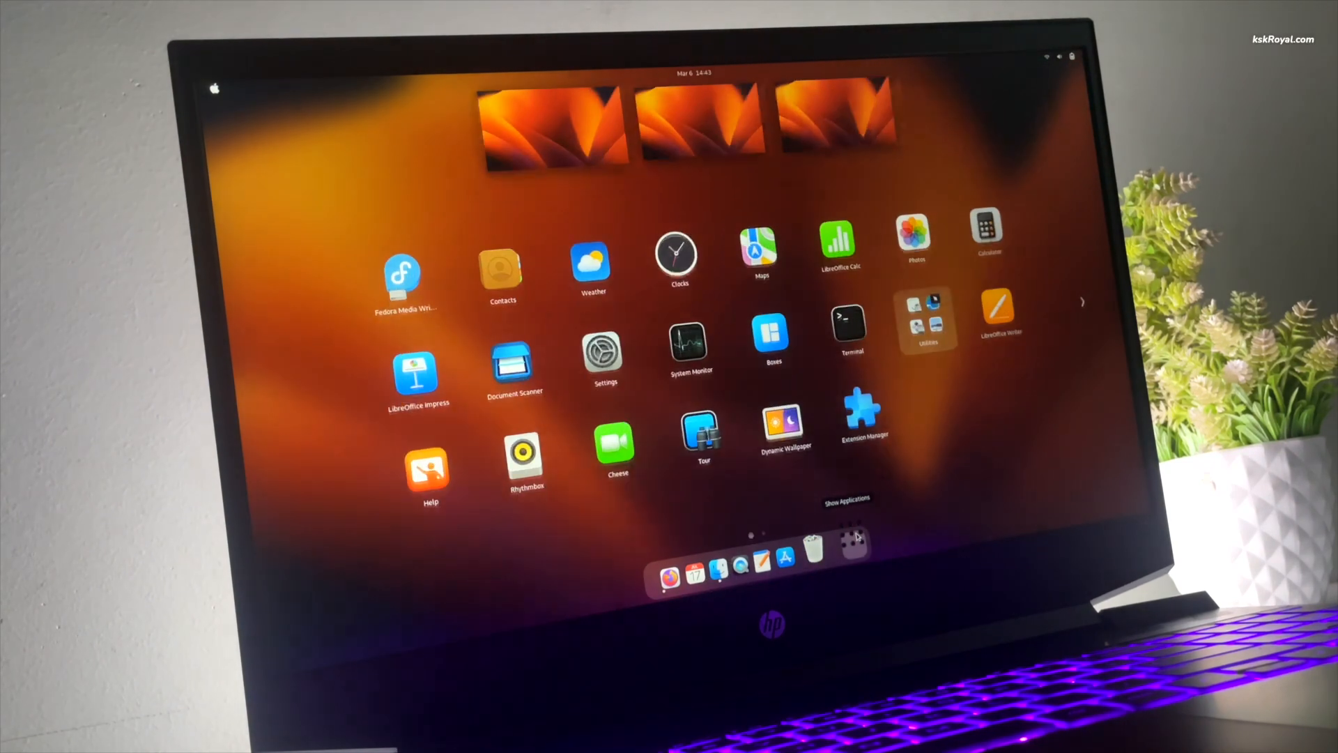
- Switch the desktop's dark mode off and back on in the quick settings
click(857, 536)
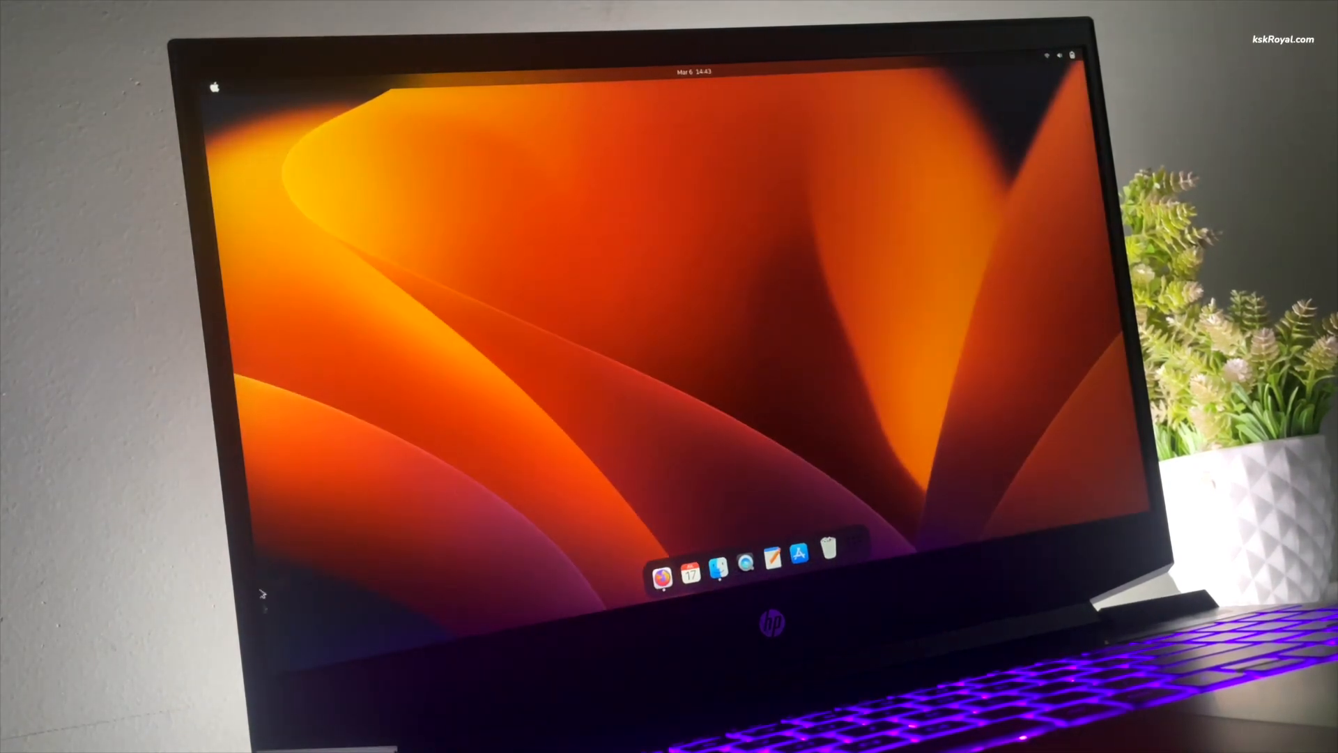
click(1079, 54)
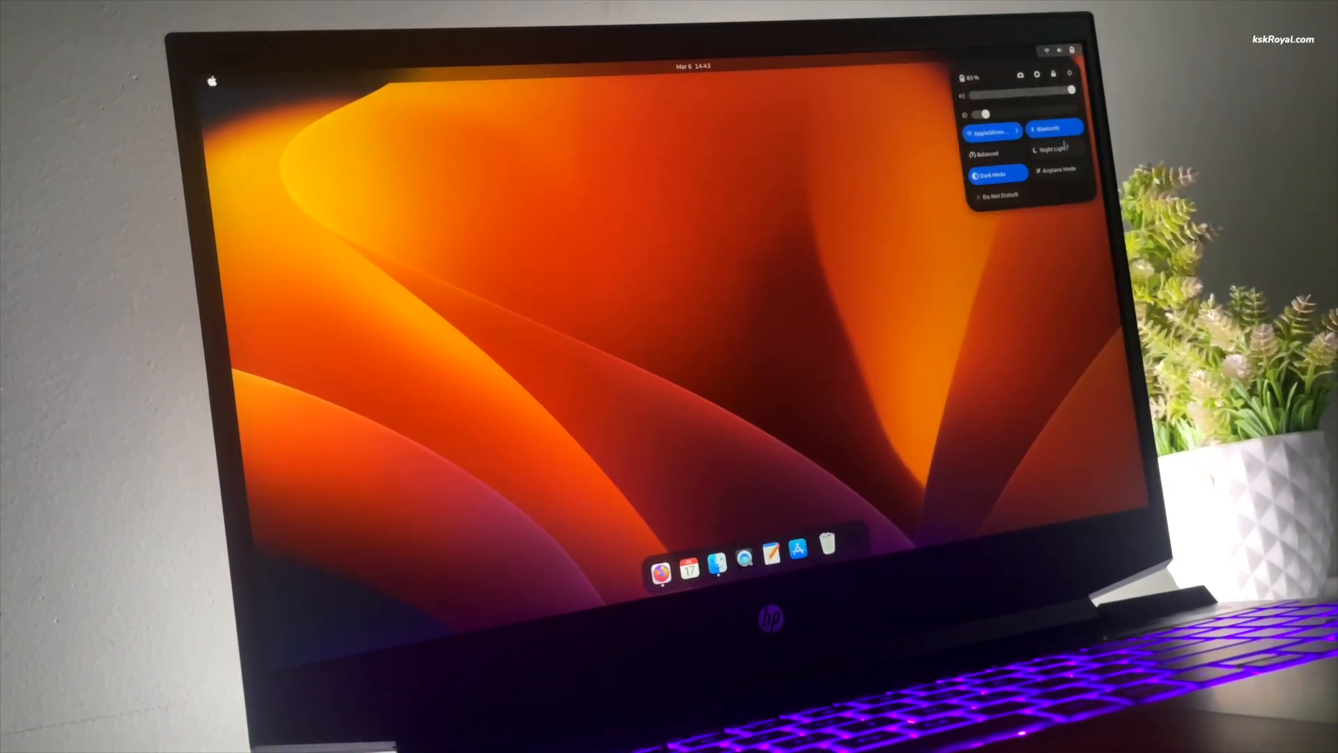
click(986, 176)
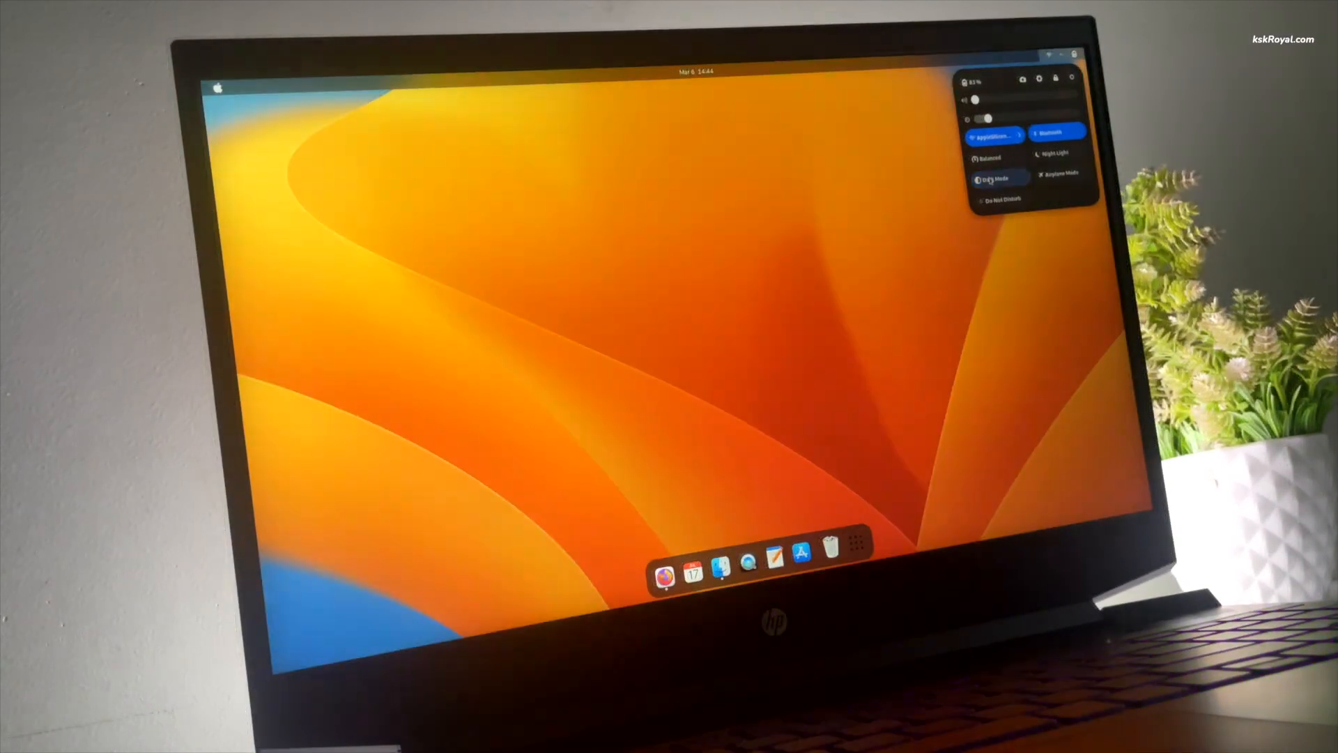
click(989, 181)
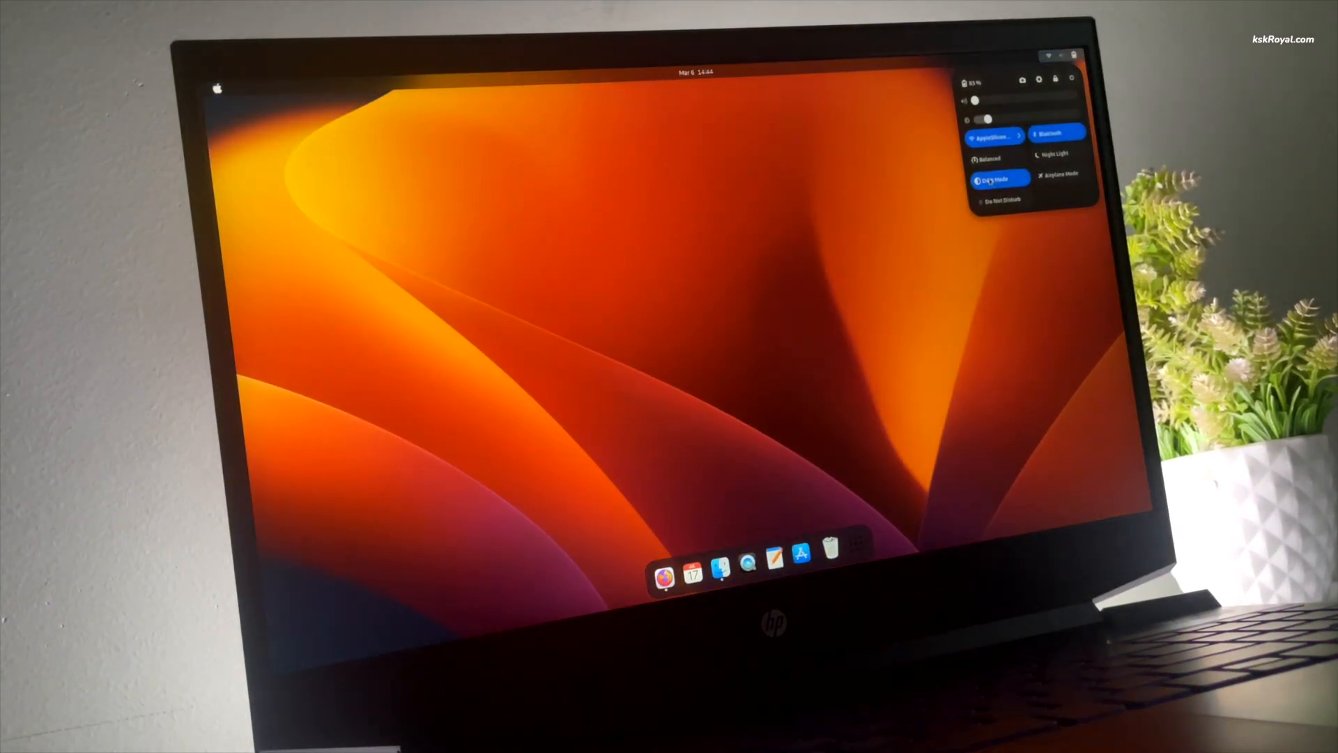
click(989, 180)
click(989, 178)
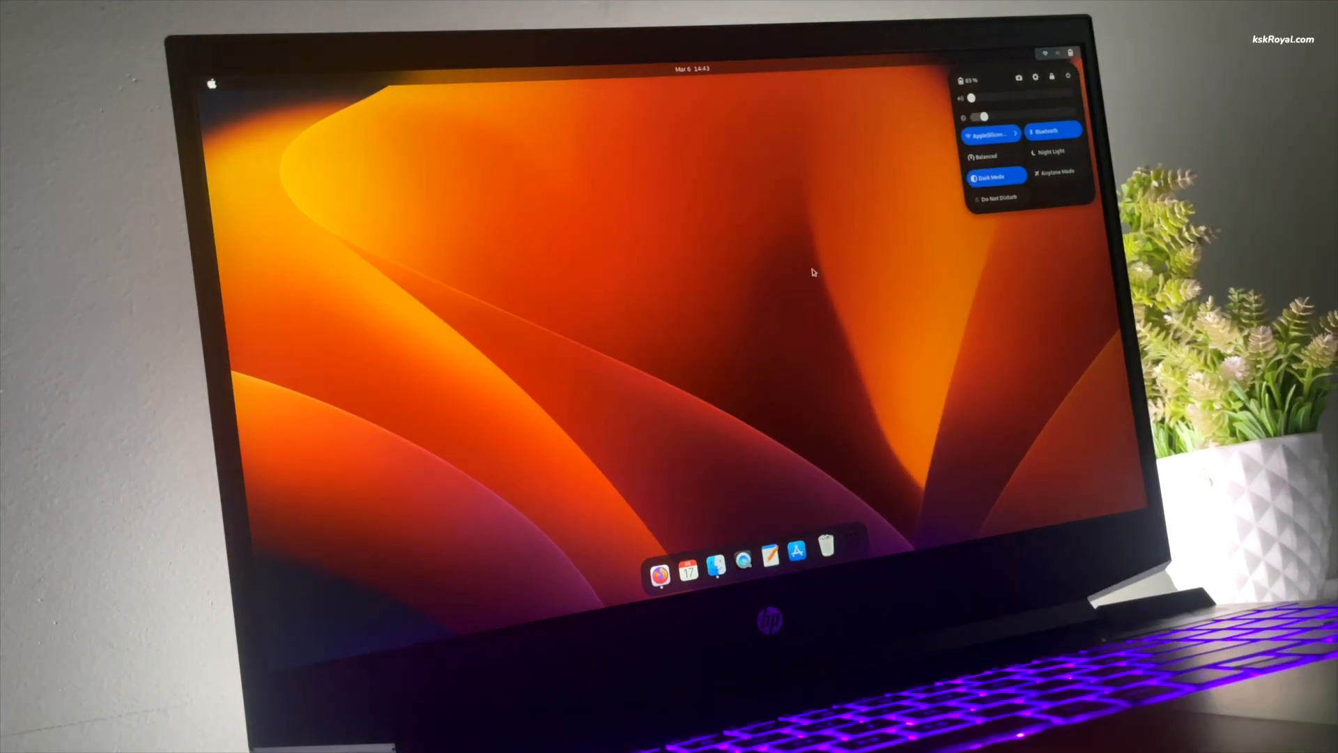
- Open the desktop overview and look through its three workspaces
click(693, 66)
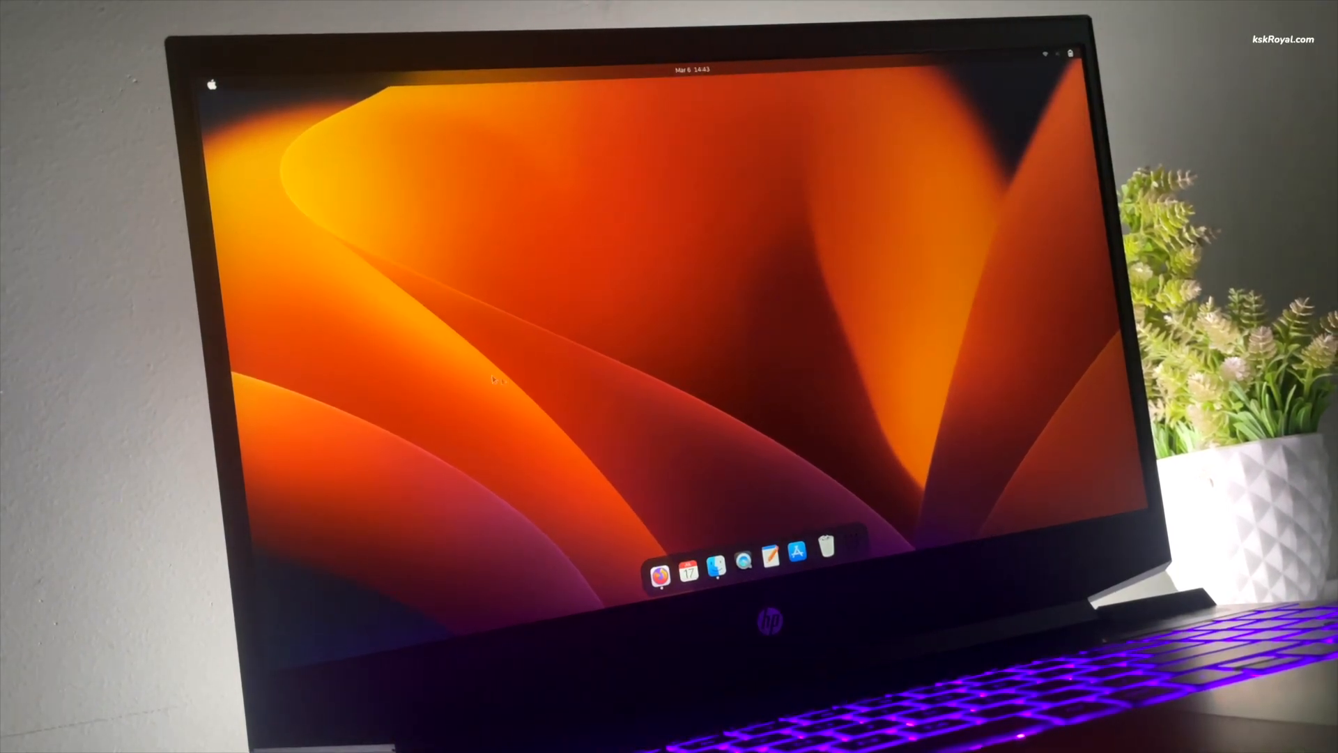
click(210, 83)
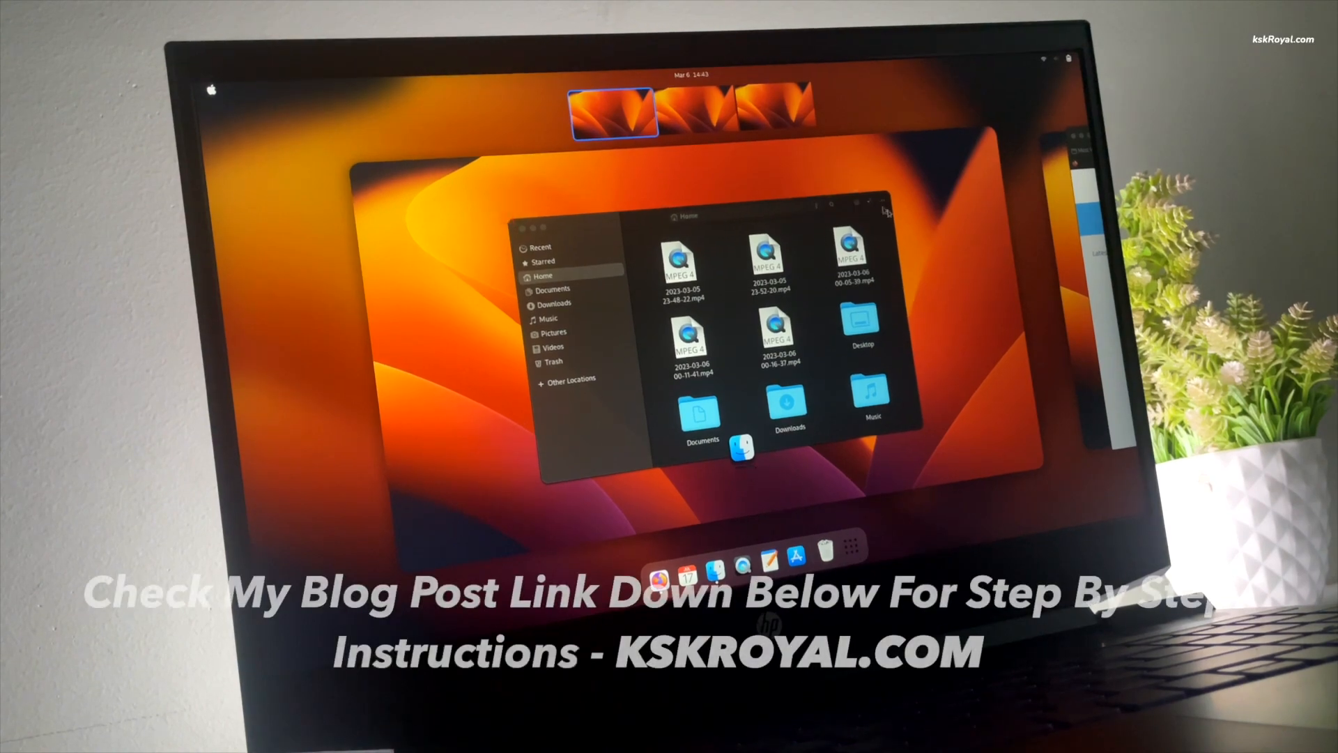
click(721, 120)
click(774, 112)
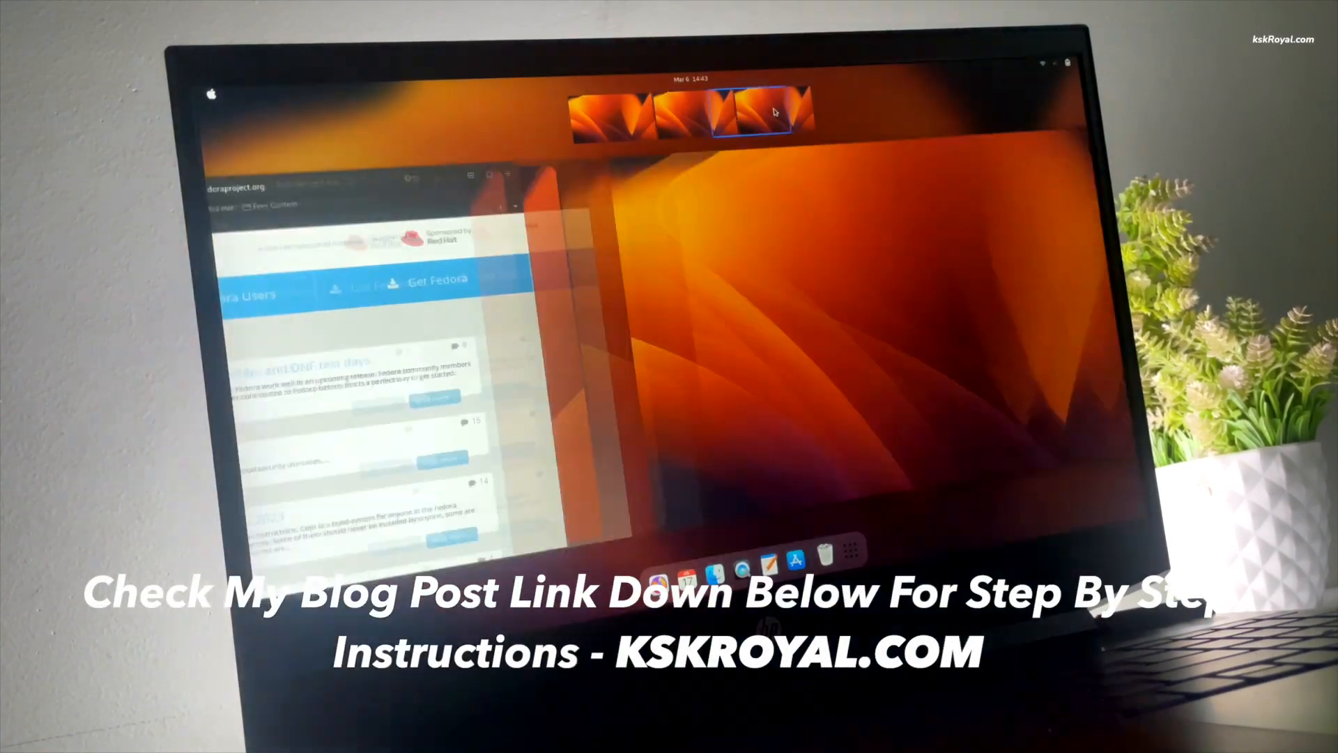
click(645, 115)
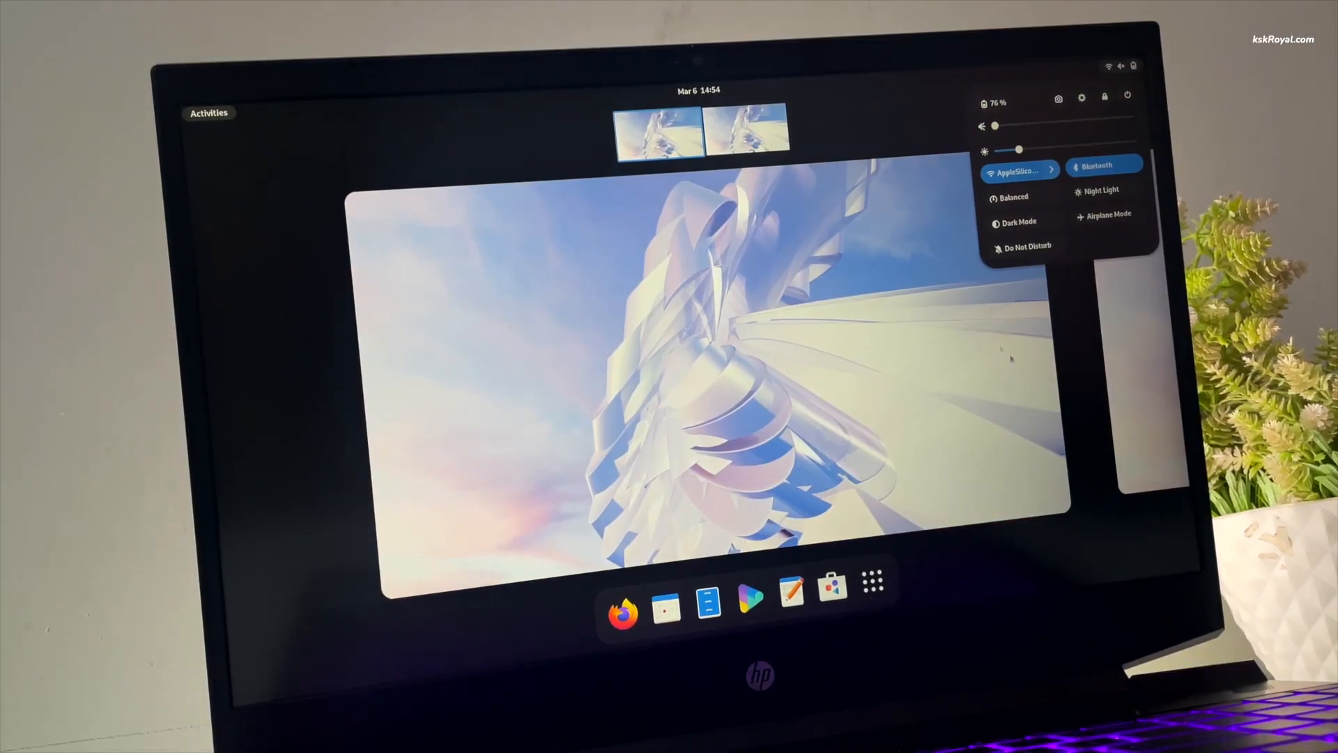
- Switch between the two workspaces of the default GNOME desktop and view the quick settings
click(878, 307)
click(1137, 321)
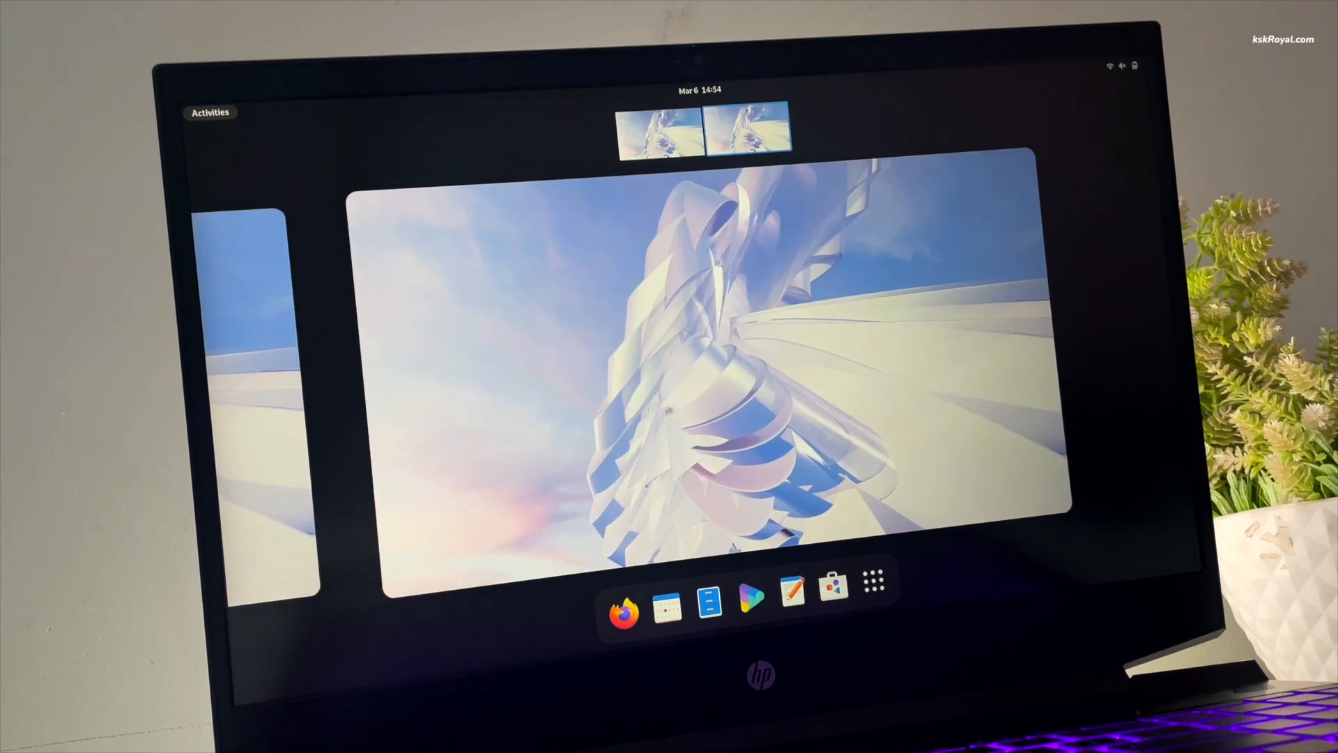
click(230, 342)
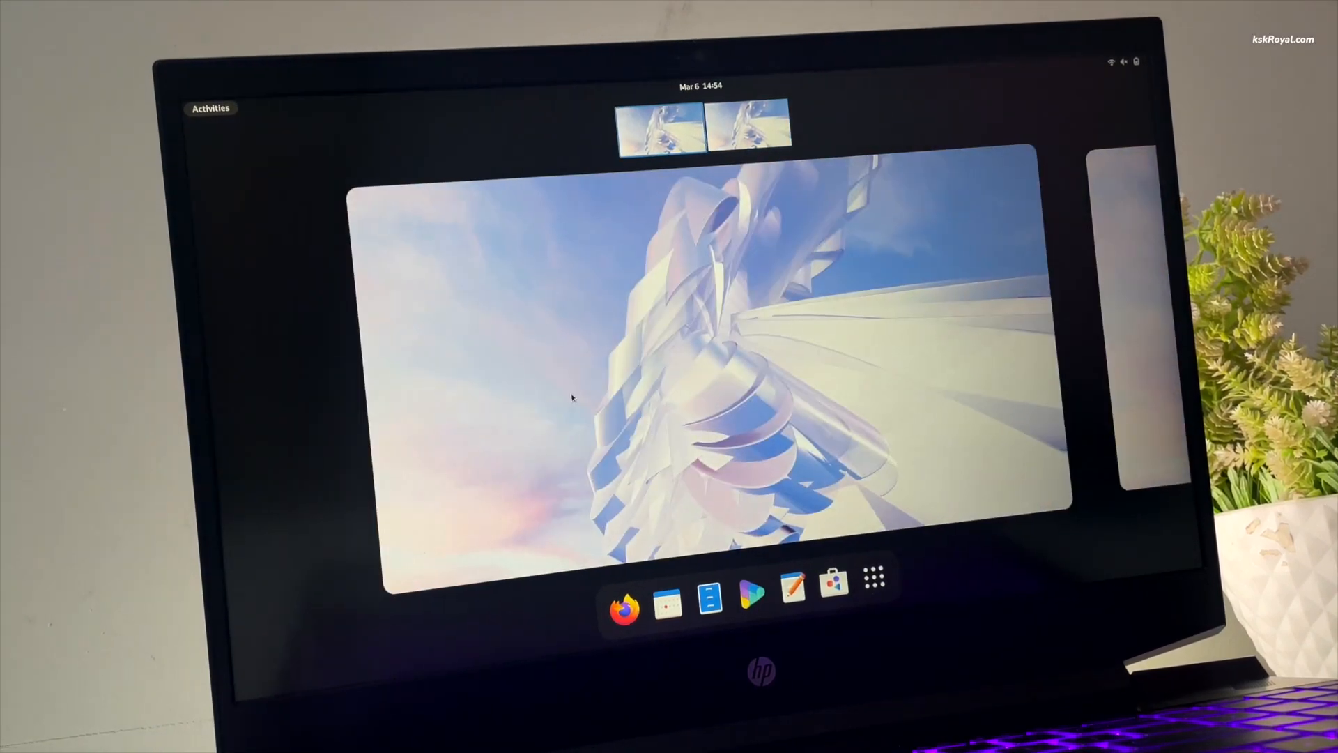
click(577, 397)
click(1131, 64)
click(593, 322)
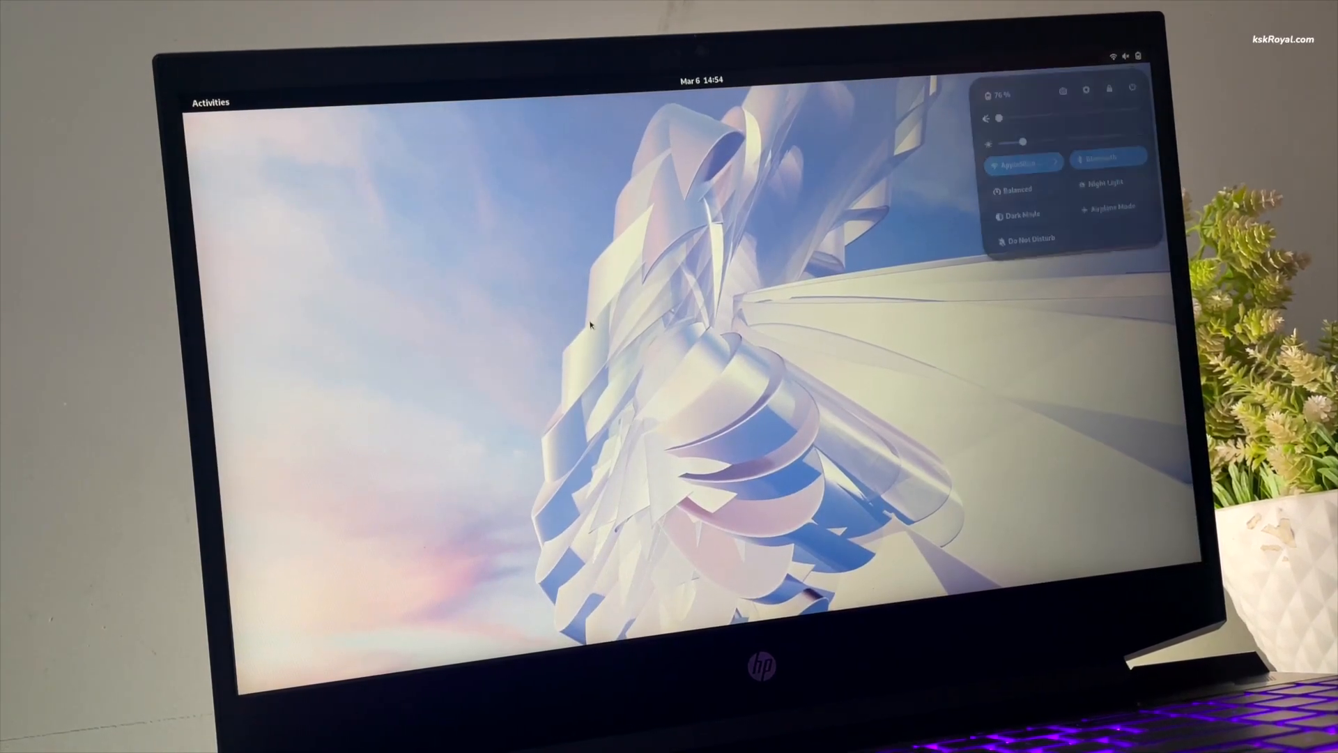
- Show all installed applications and view the second page of the application grid
click(200, 96)
click(876, 570)
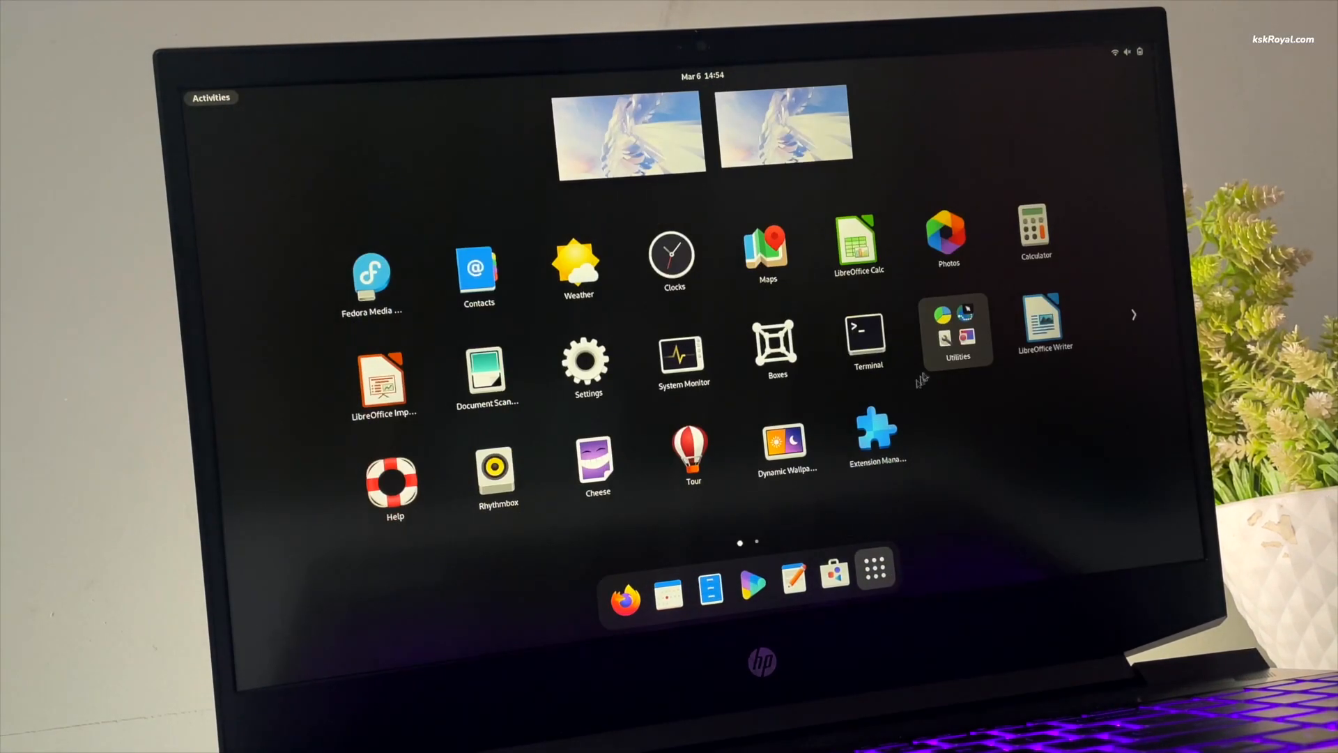
click(1137, 316)
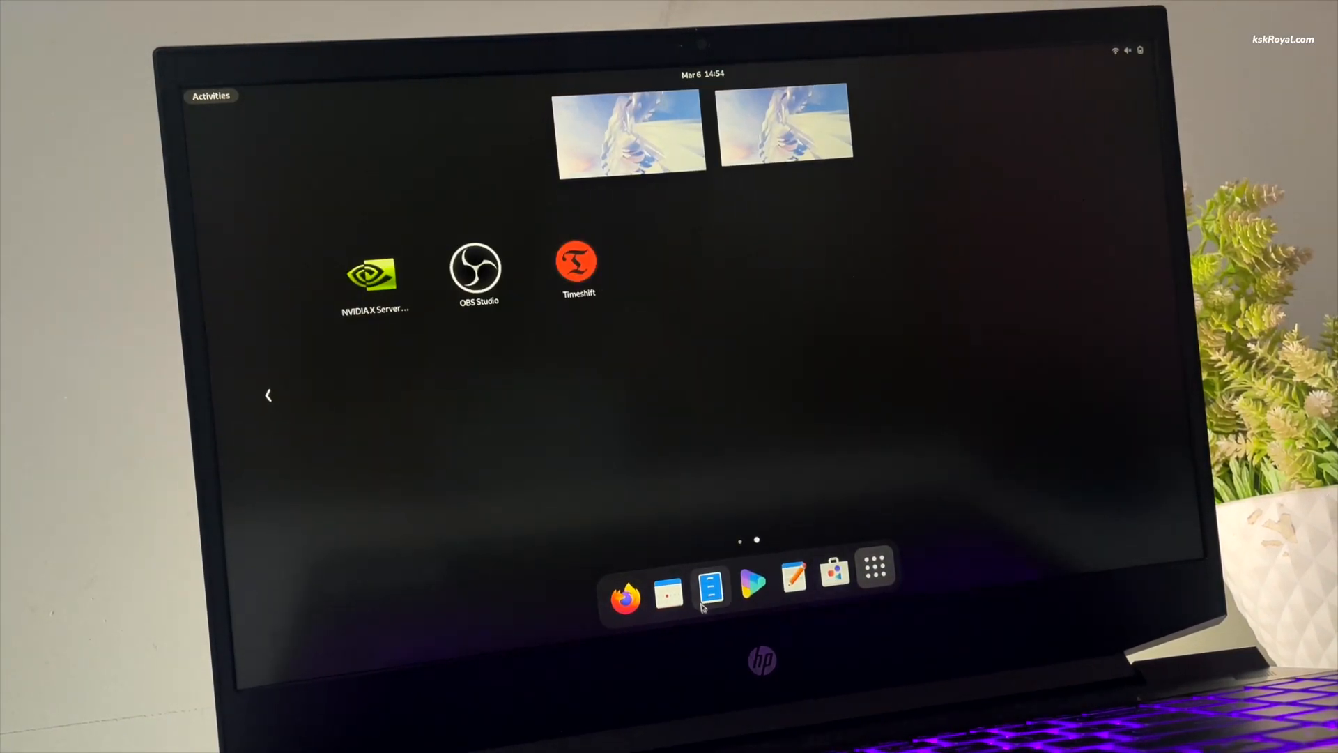
- Examine the system's About details in Settings for the graphics, processor, windowing system and GNOME version
click(1127, 50)
click(1086, 84)
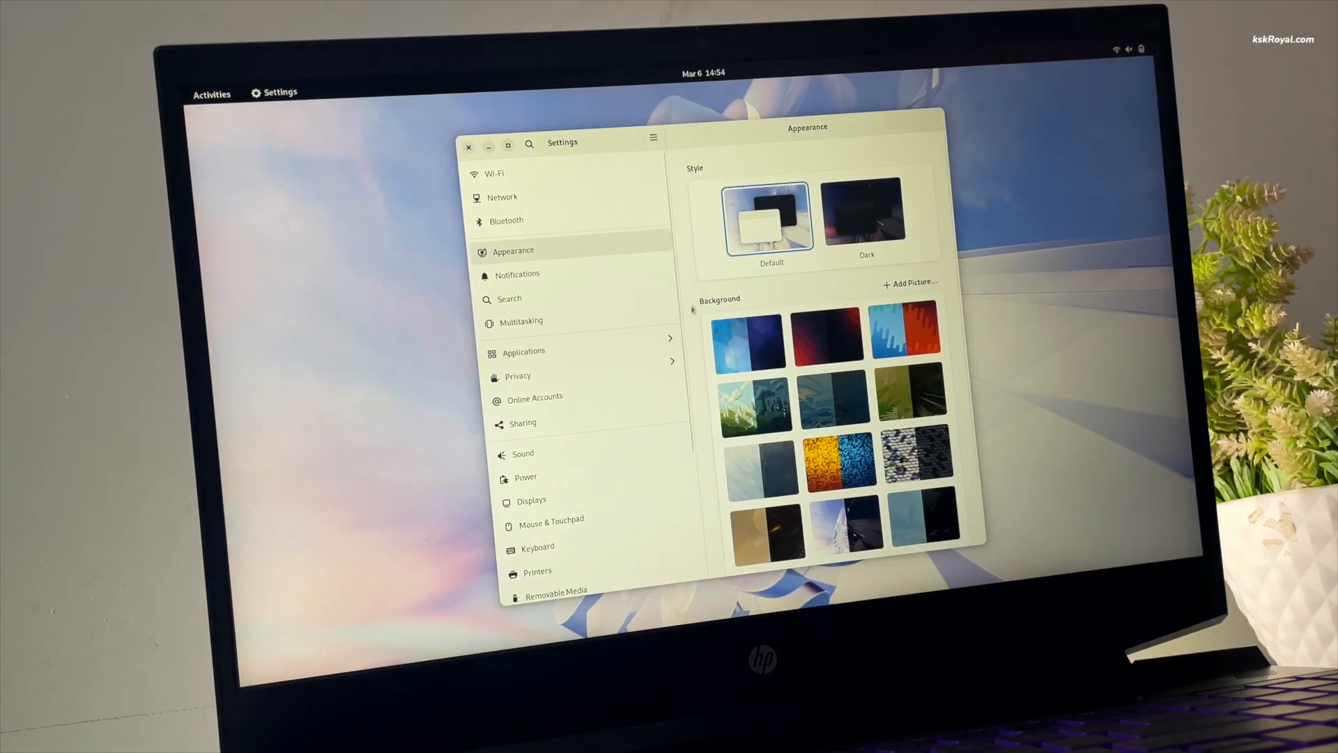
scroll(681, 375, down, 5)
click(664, 572)
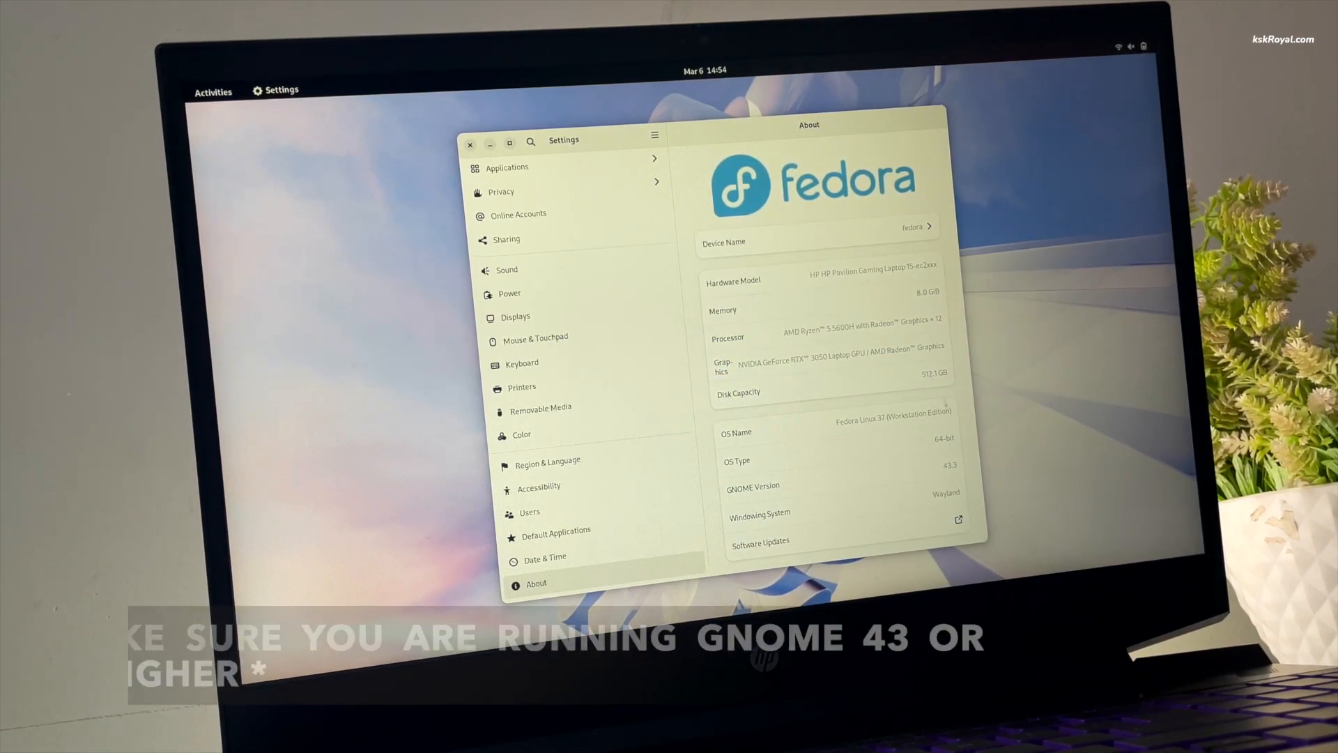
triple_click(912, 343)
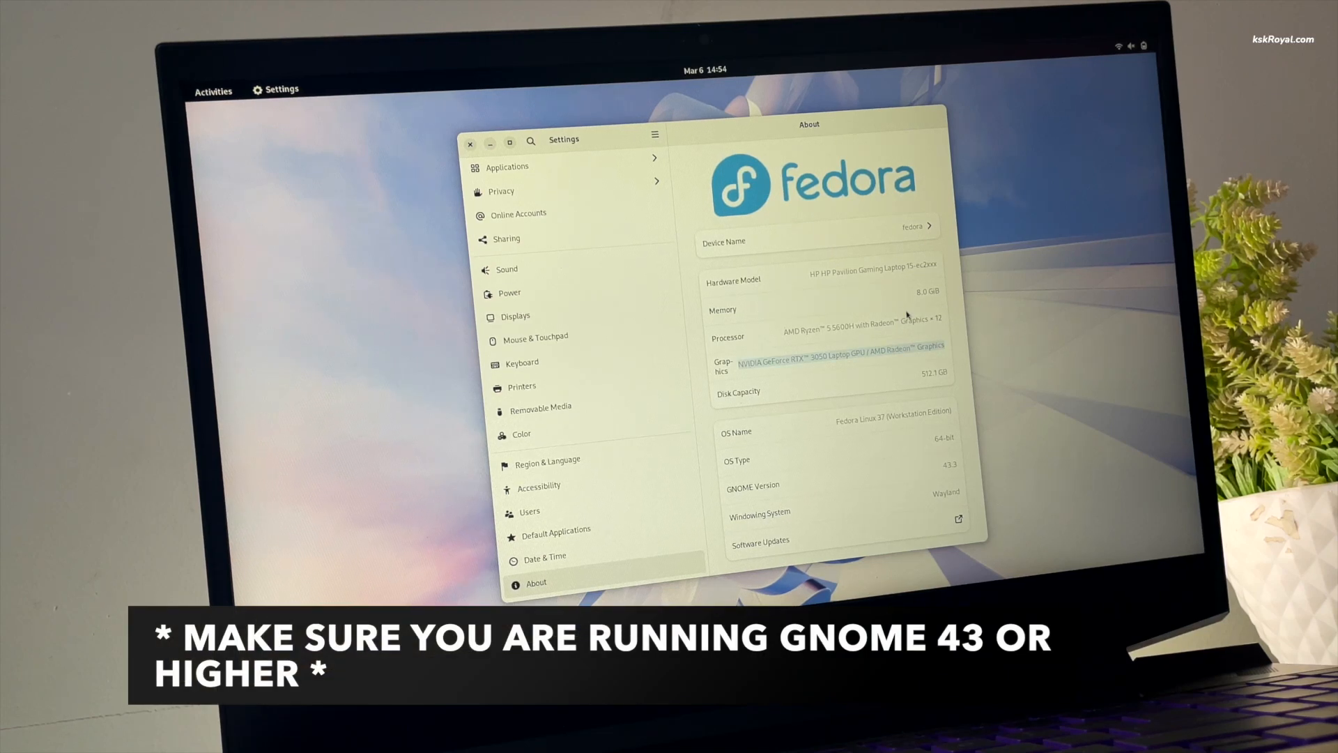
triple_click(906, 321)
double_click(952, 492)
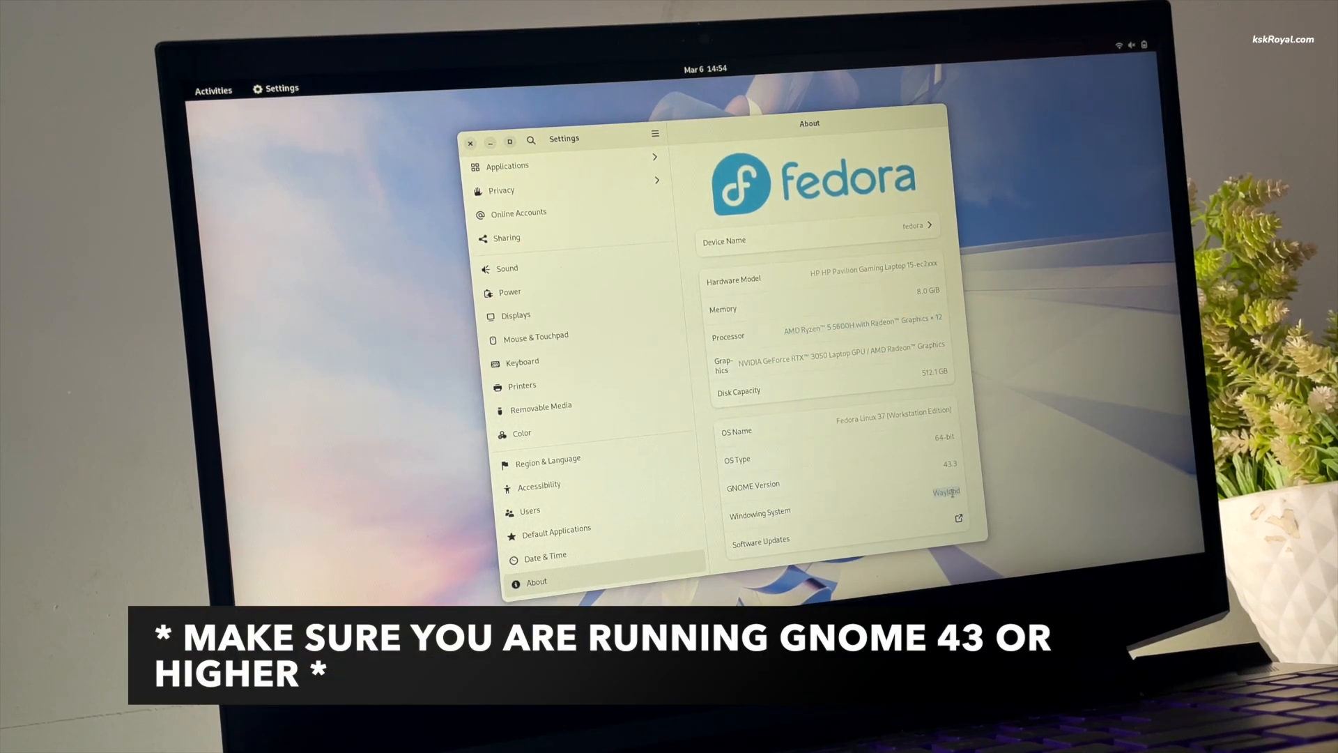
double_click(951, 463)
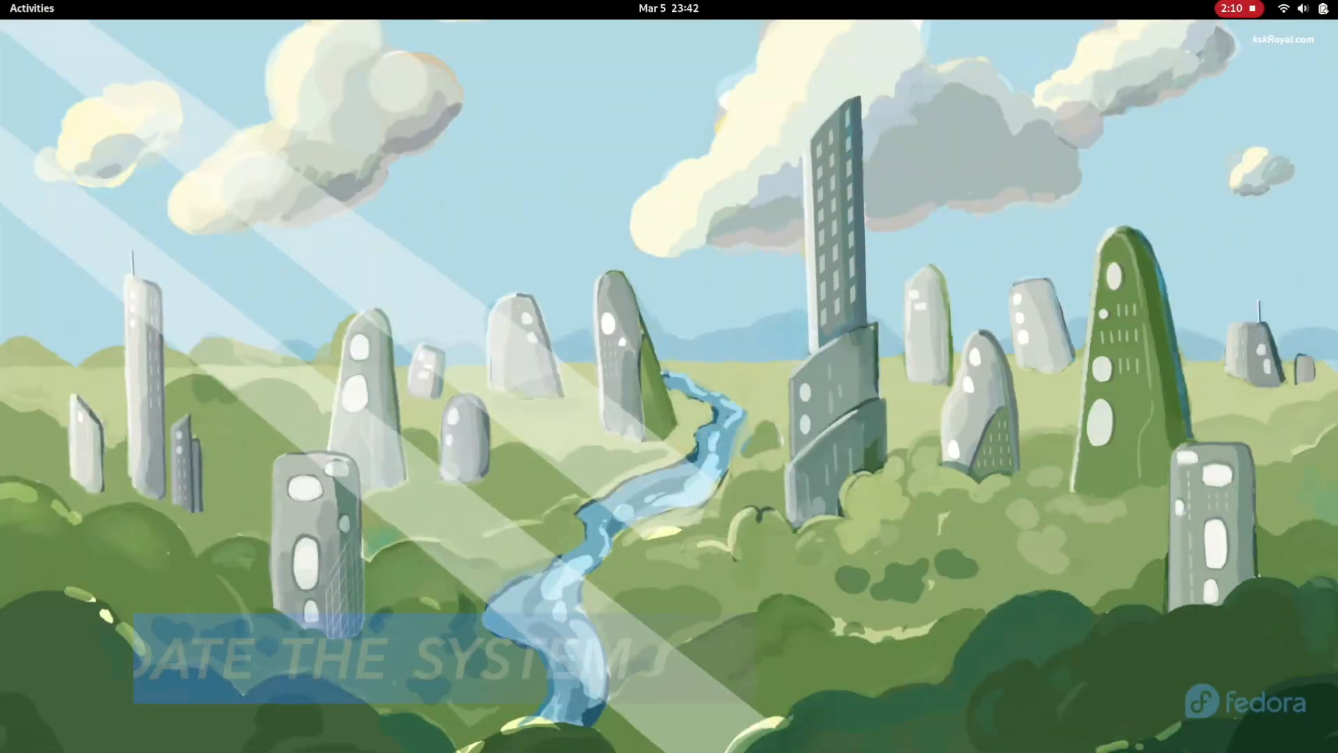
- Open a terminal and update the system with "sudo dnf update"
key(super)
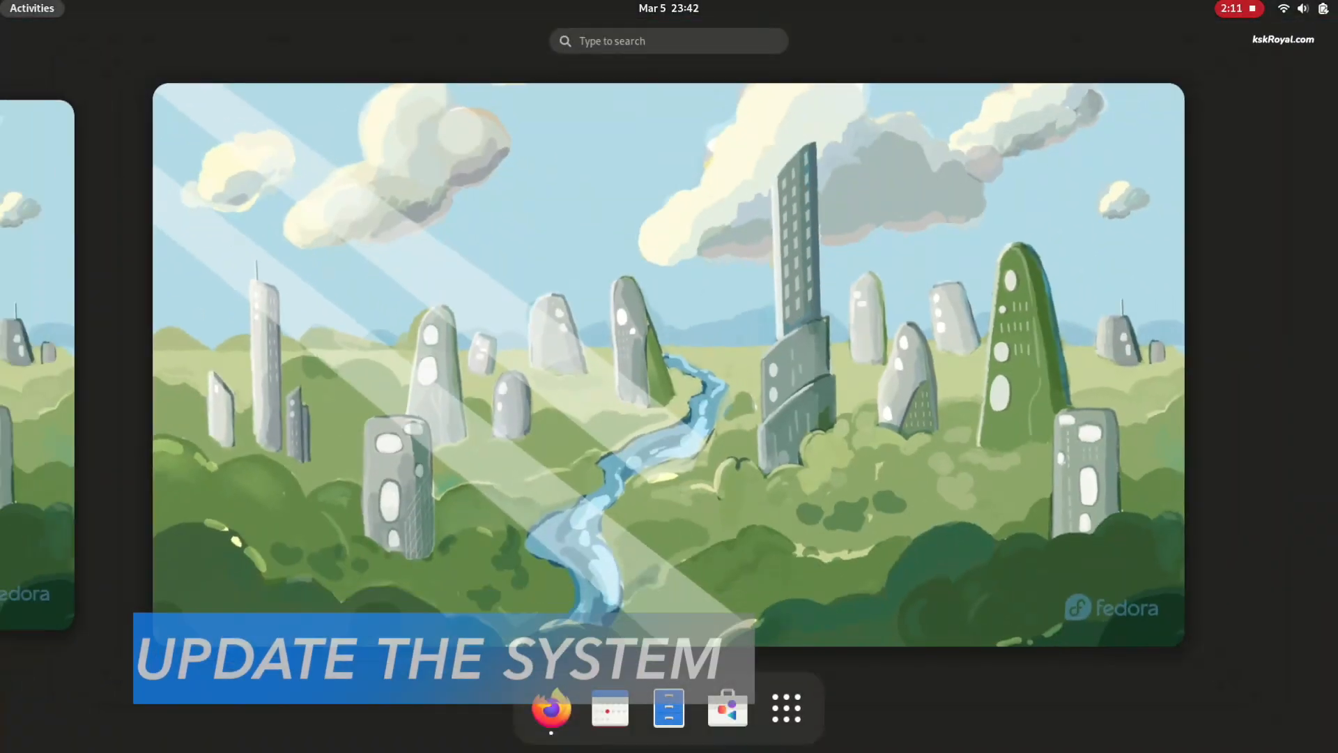
text(ter)
key(Return)
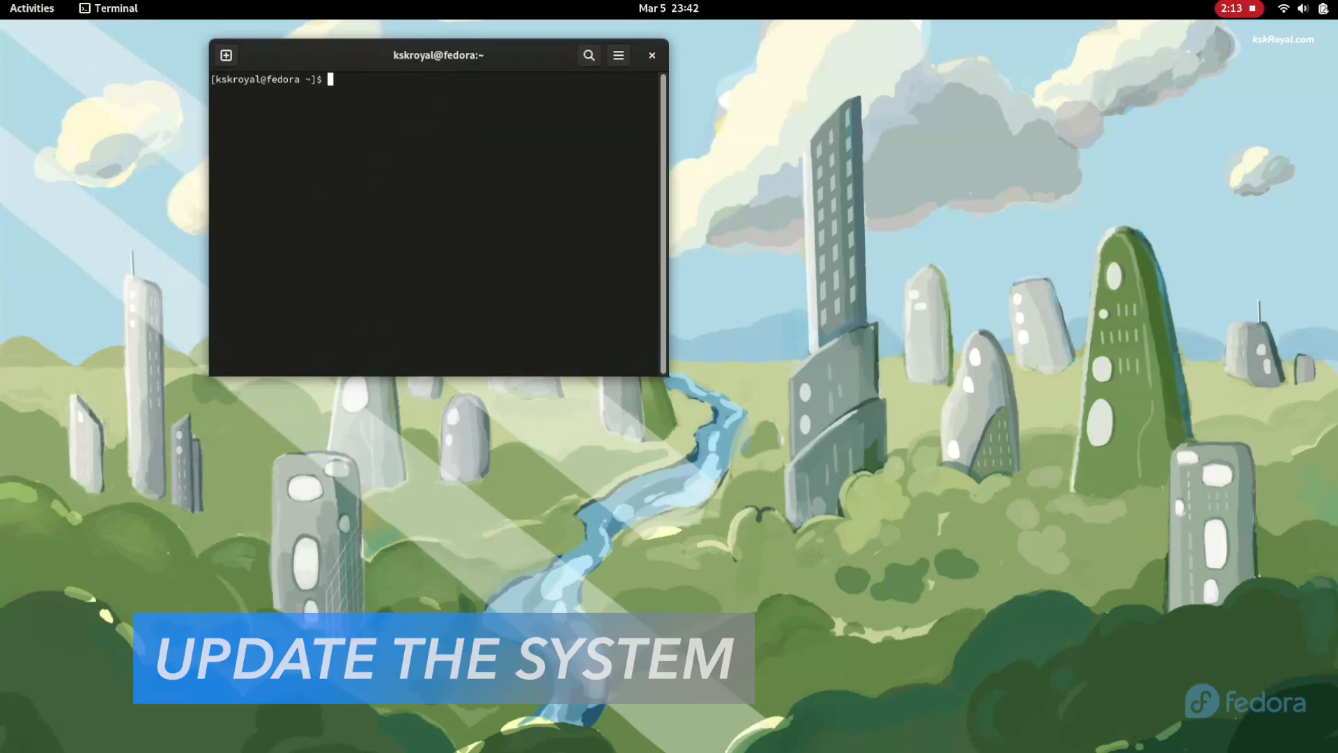
text(pdat)
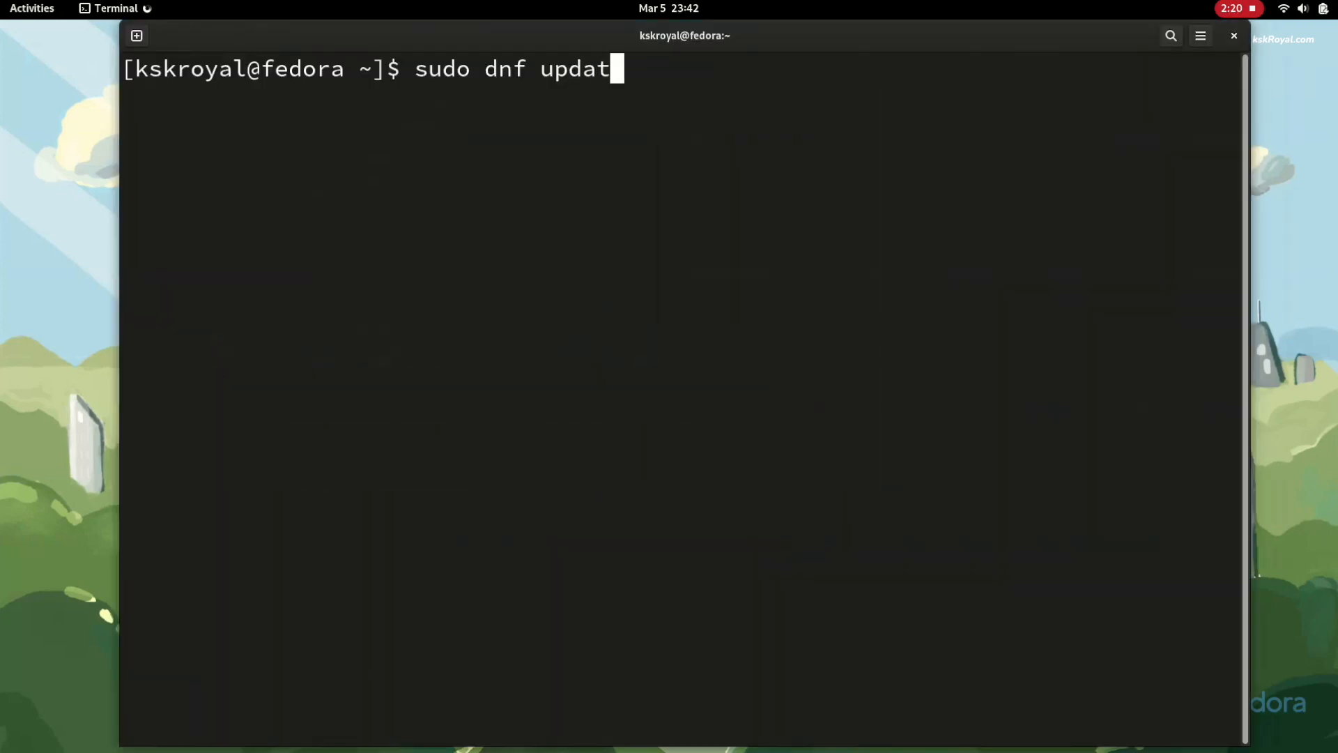
text(e)
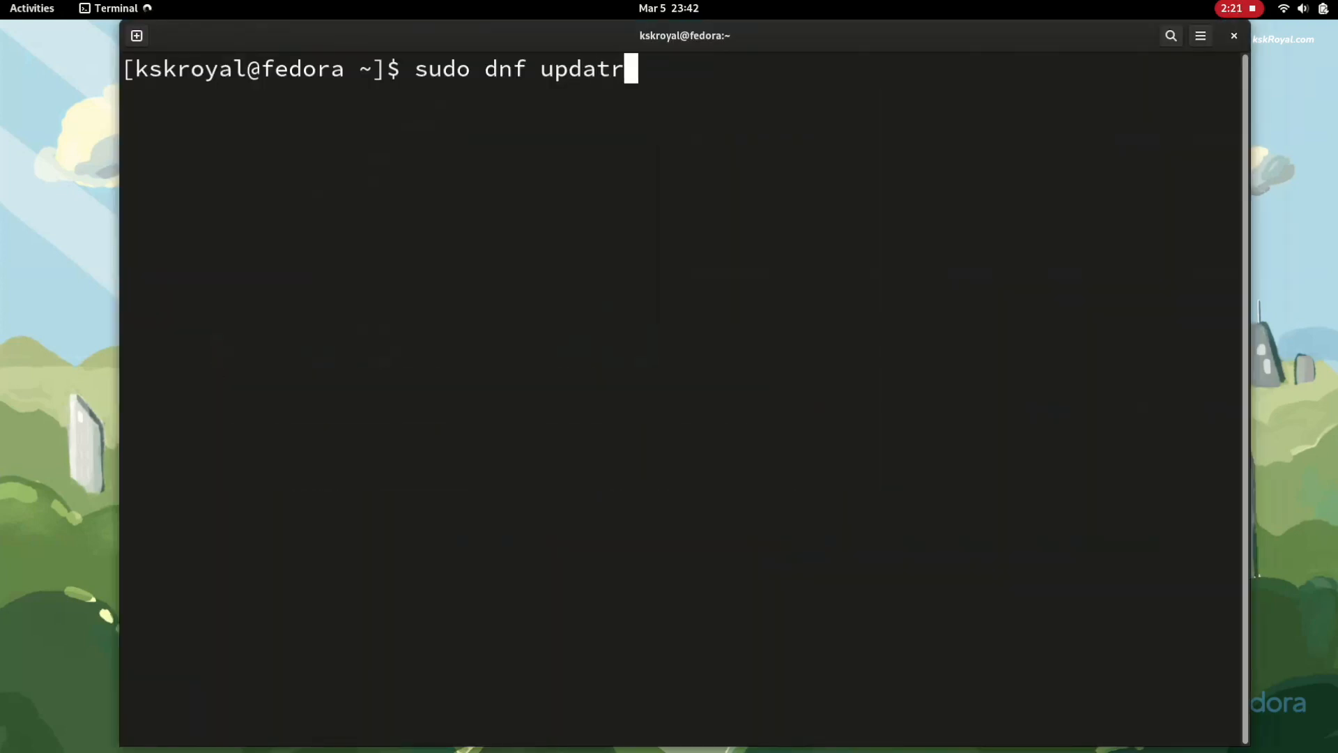
key(Return)
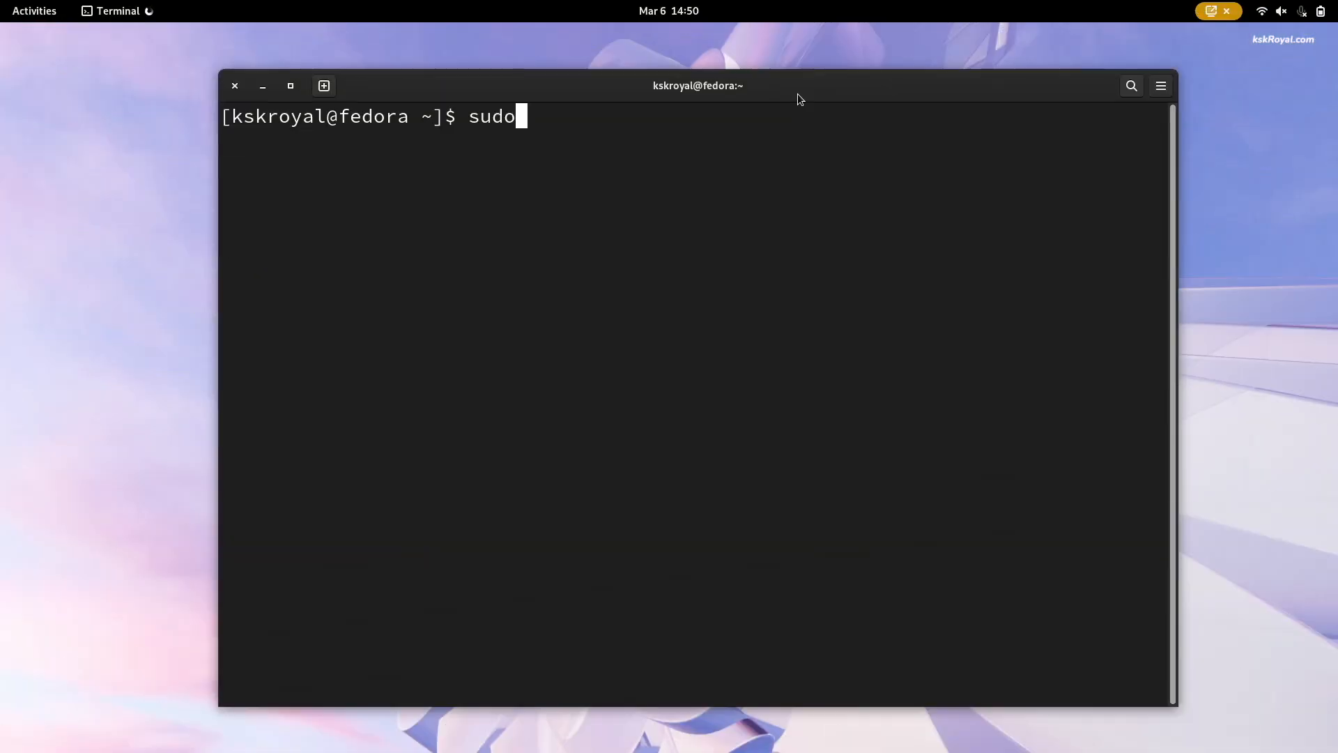
- Install Timeshift with "sudo dnf install timeshift" and accept the package transaction
text(dnf install tim)
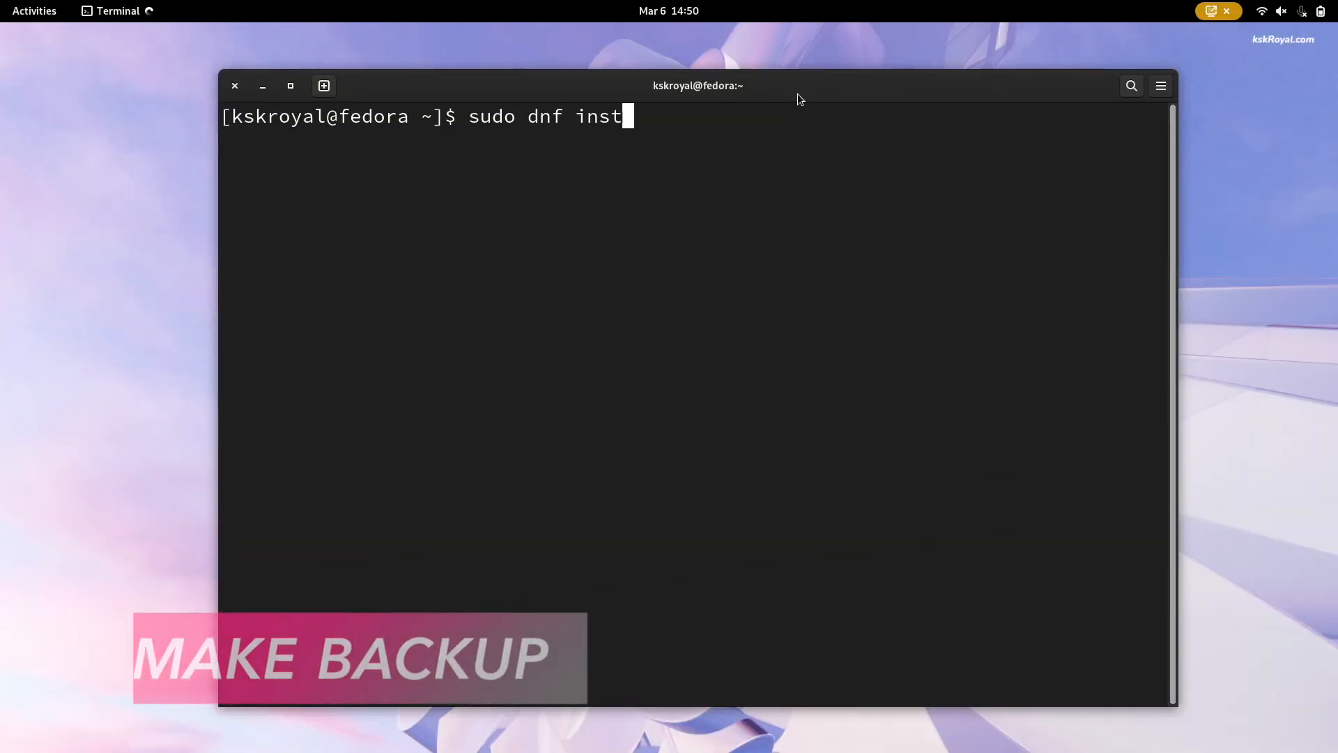
text(eshi)
text(ft)
key(Return)
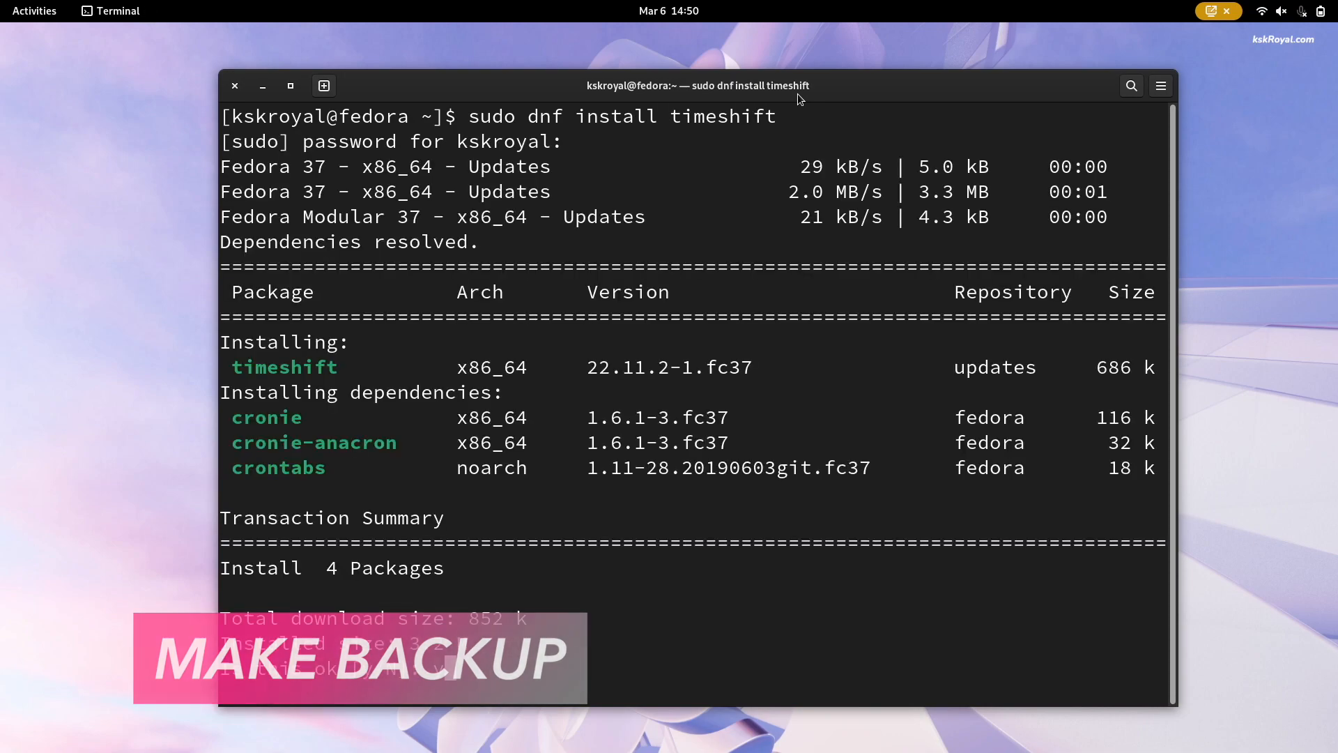
text(y)
key(Return)
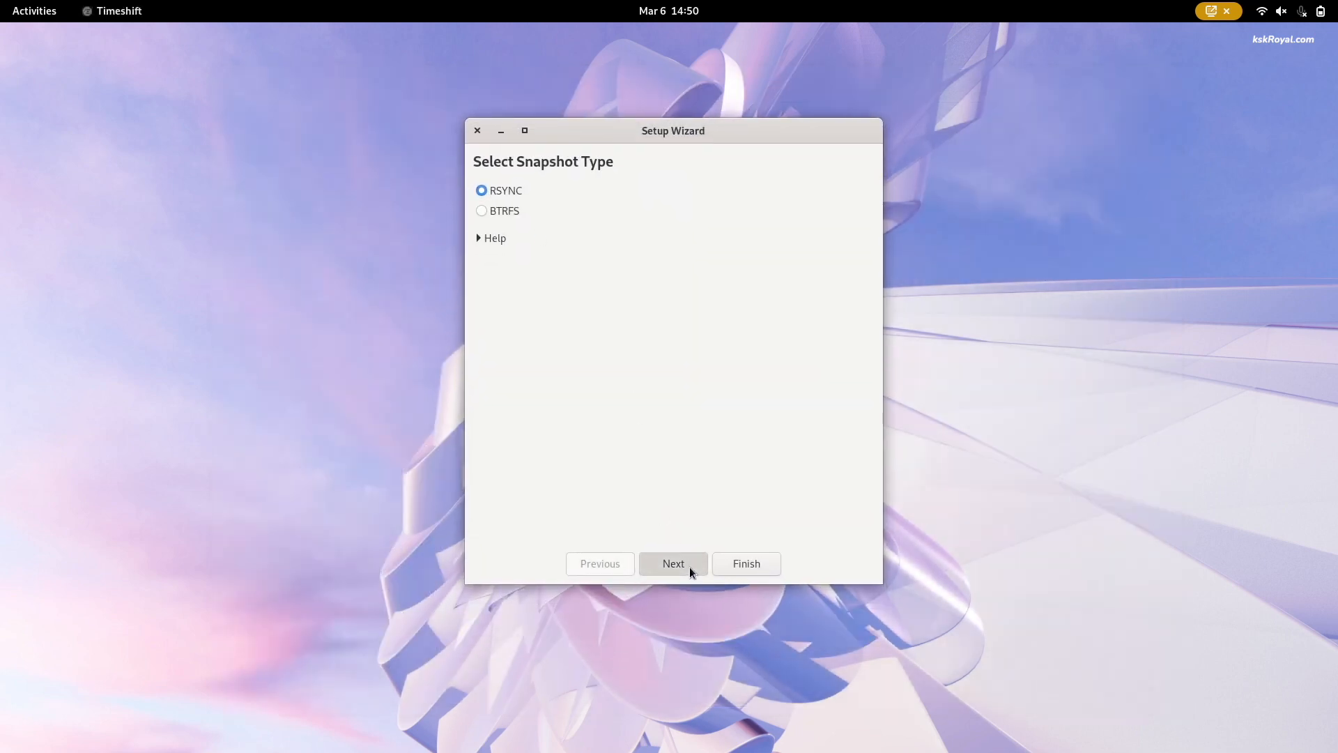
- Choose RSYNC snapshots in Timeshift's setup, pick nvme0n1p6 as the snapshot location and continue to the user home directories
click(688, 567)
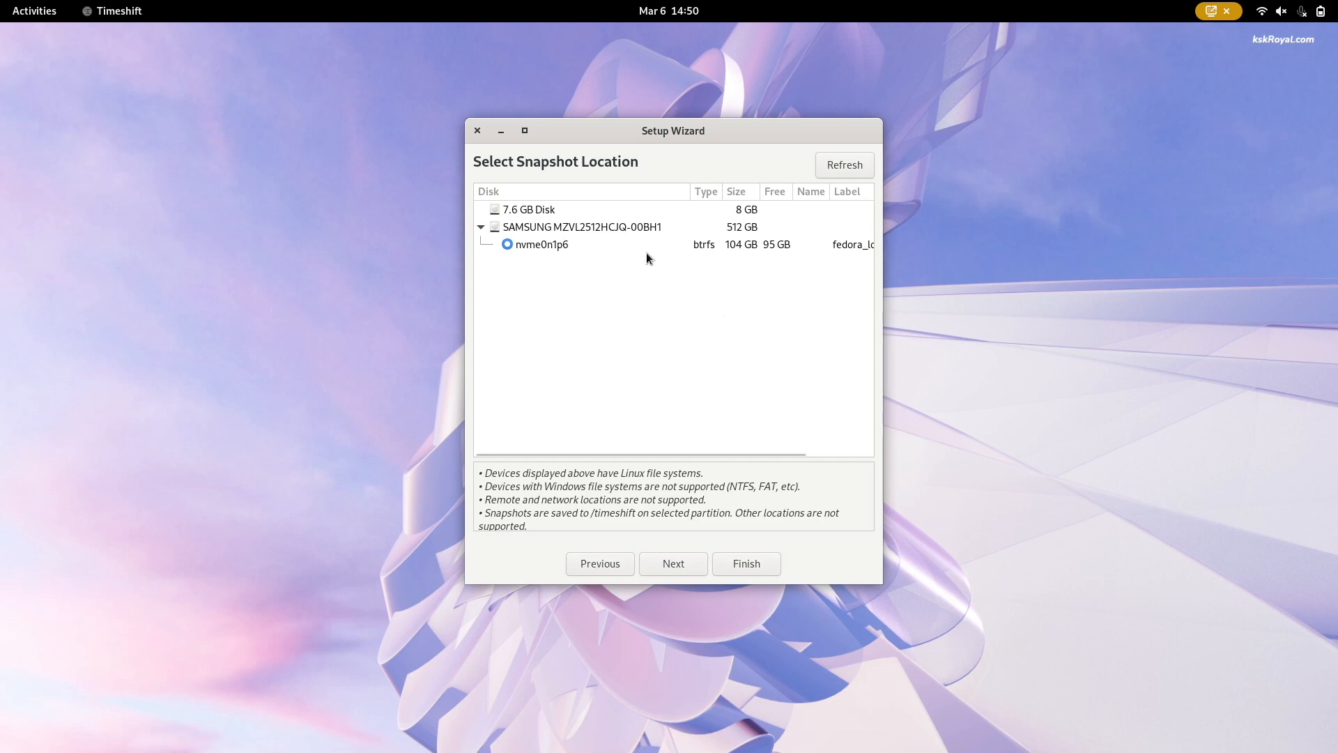
click(570, 243)
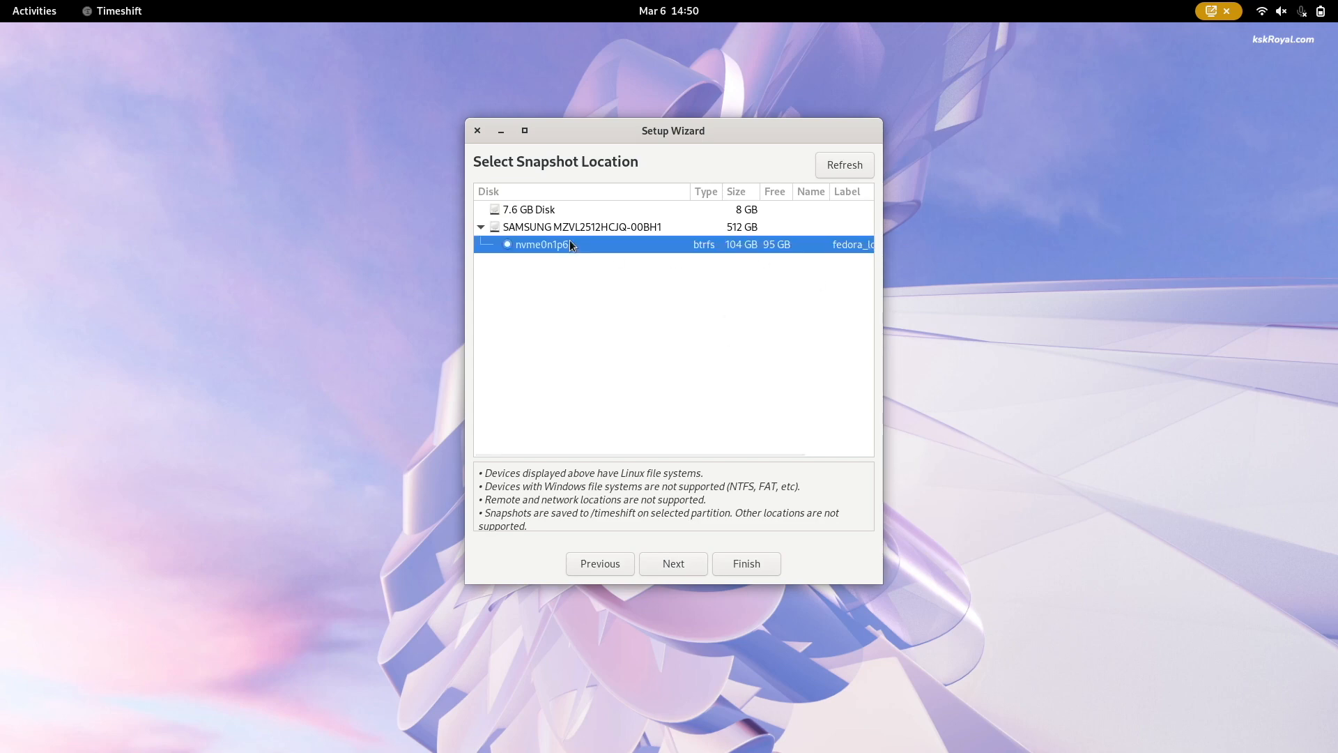
click(685, 563)
click(645, 558)
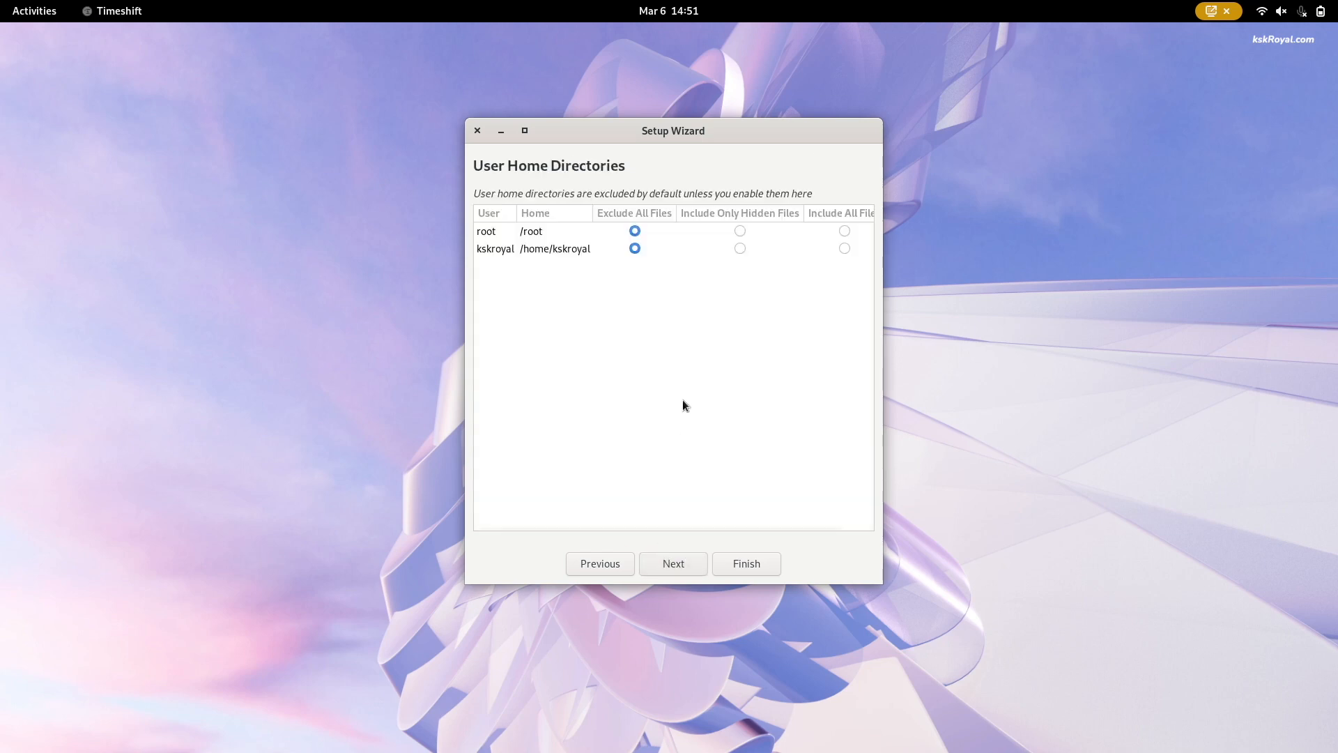
- Include all files of the /root home directory in the snapshots and finish the Timeshift setup wizard
click(570, 247)
click(568, 232)
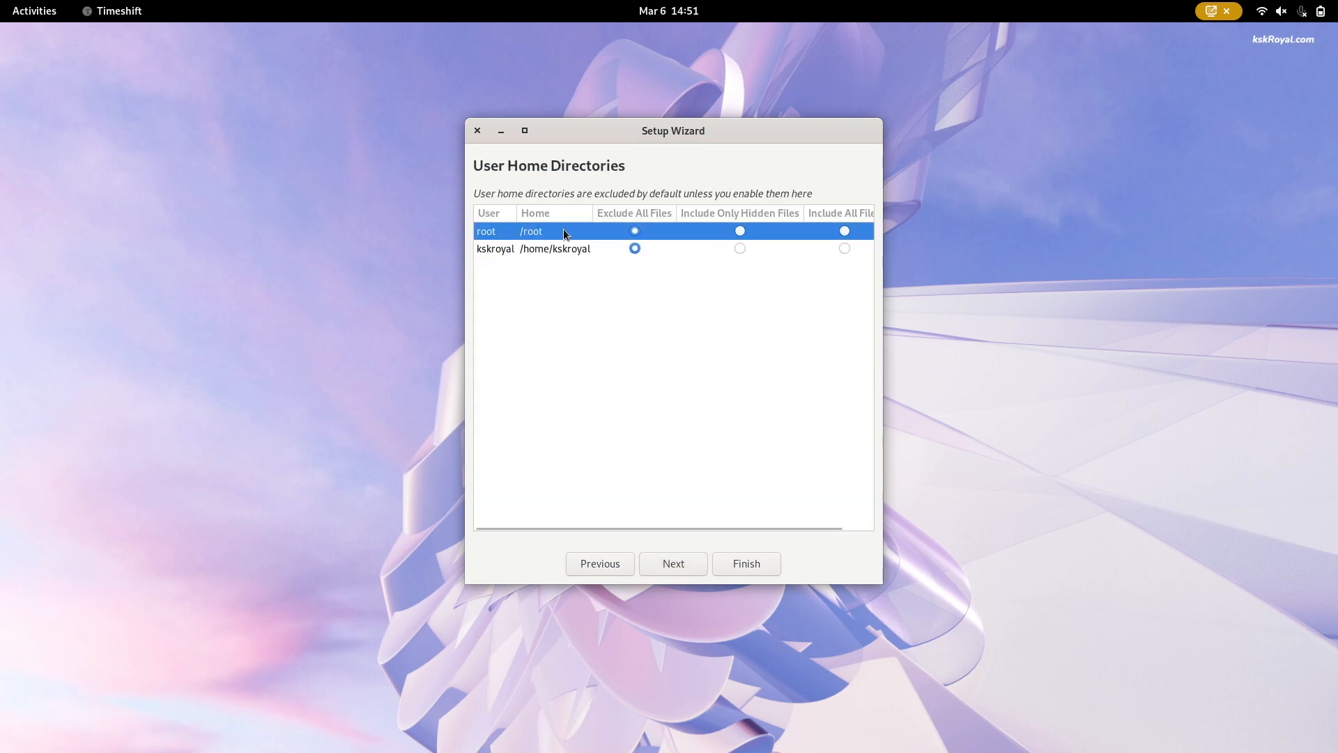
click(846, 230)
click(681, 565)
click(741, 562)
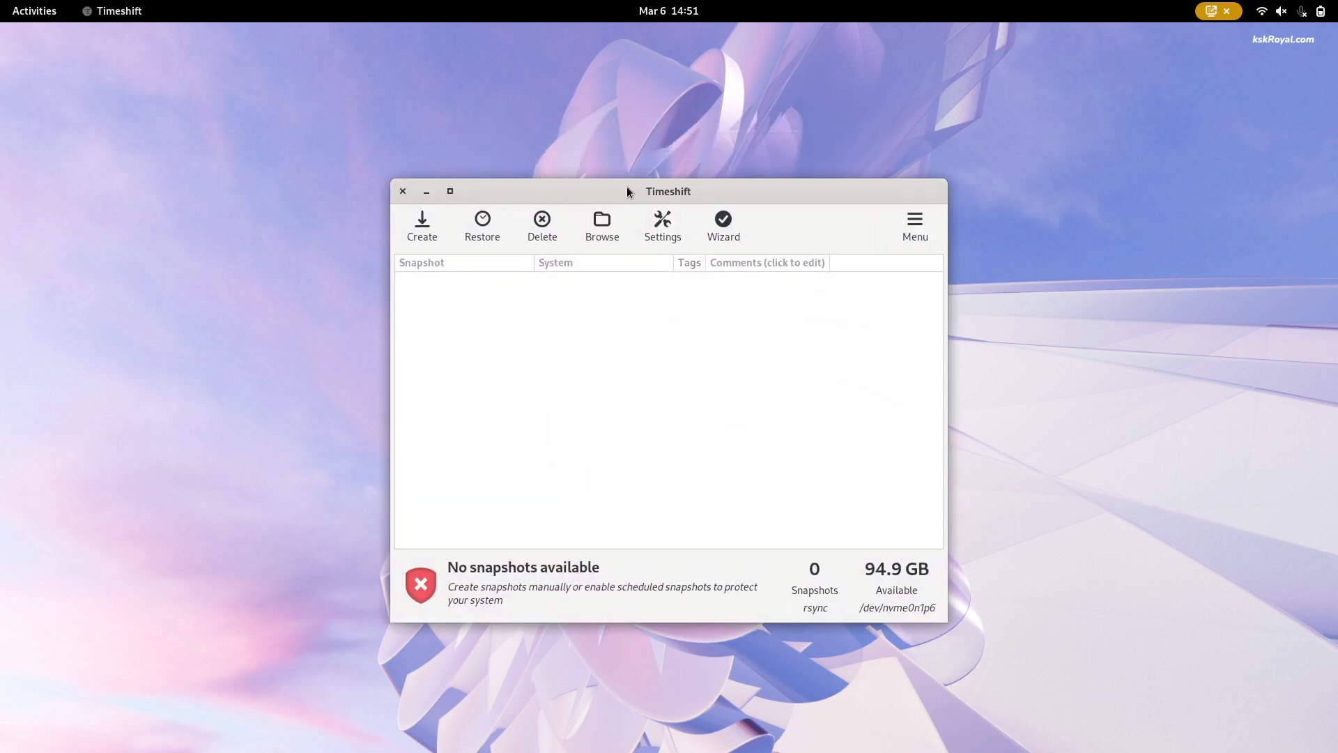
click(414, 195)
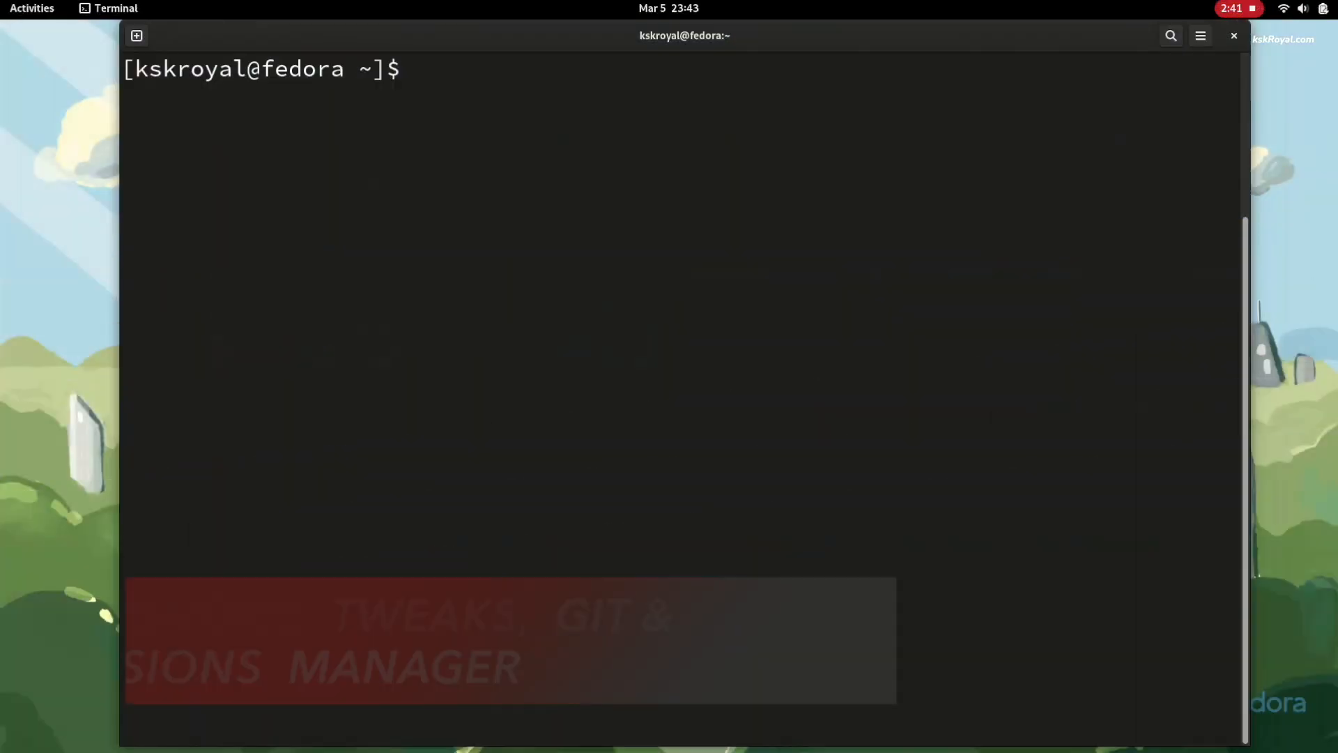
- Install GNOME Tweaks and Git with "sudo dnf install gnome-tweaks git" and accept the package transaction
text(sudo dnf install gnome-tweaks git)
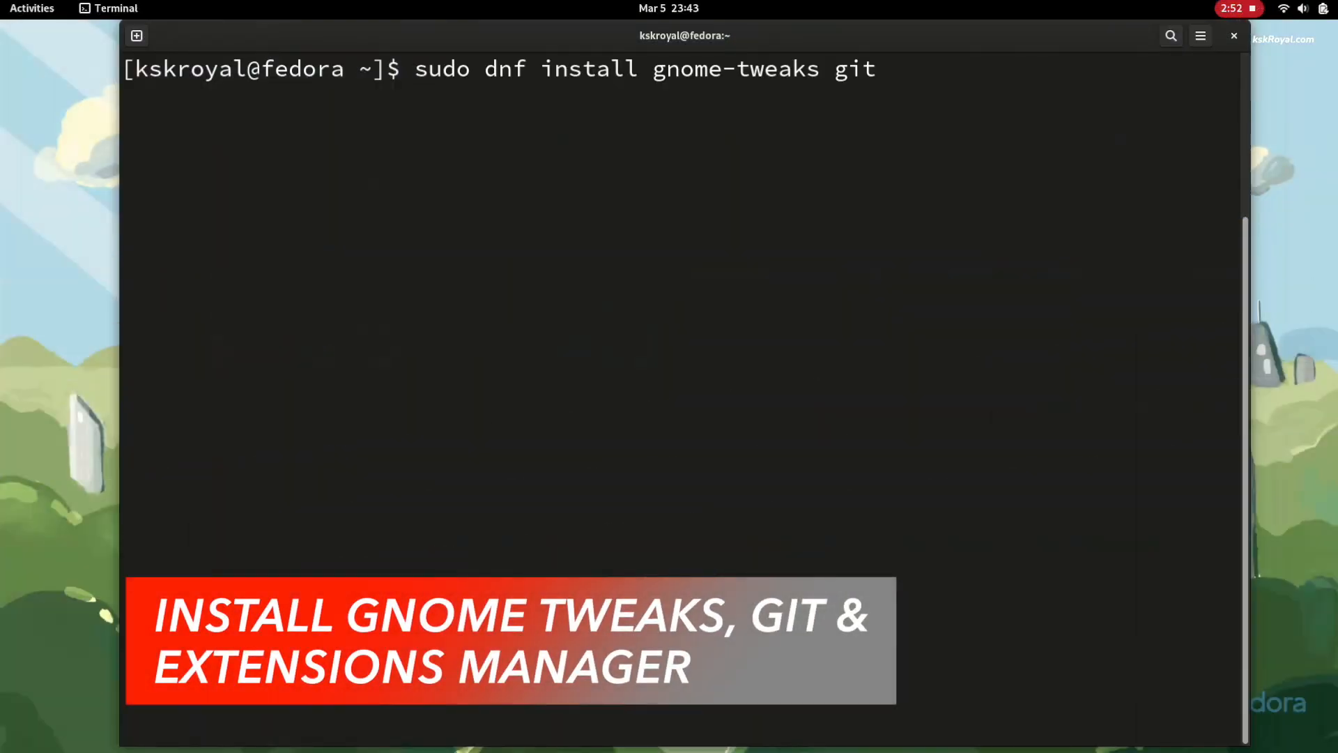
key(Return)
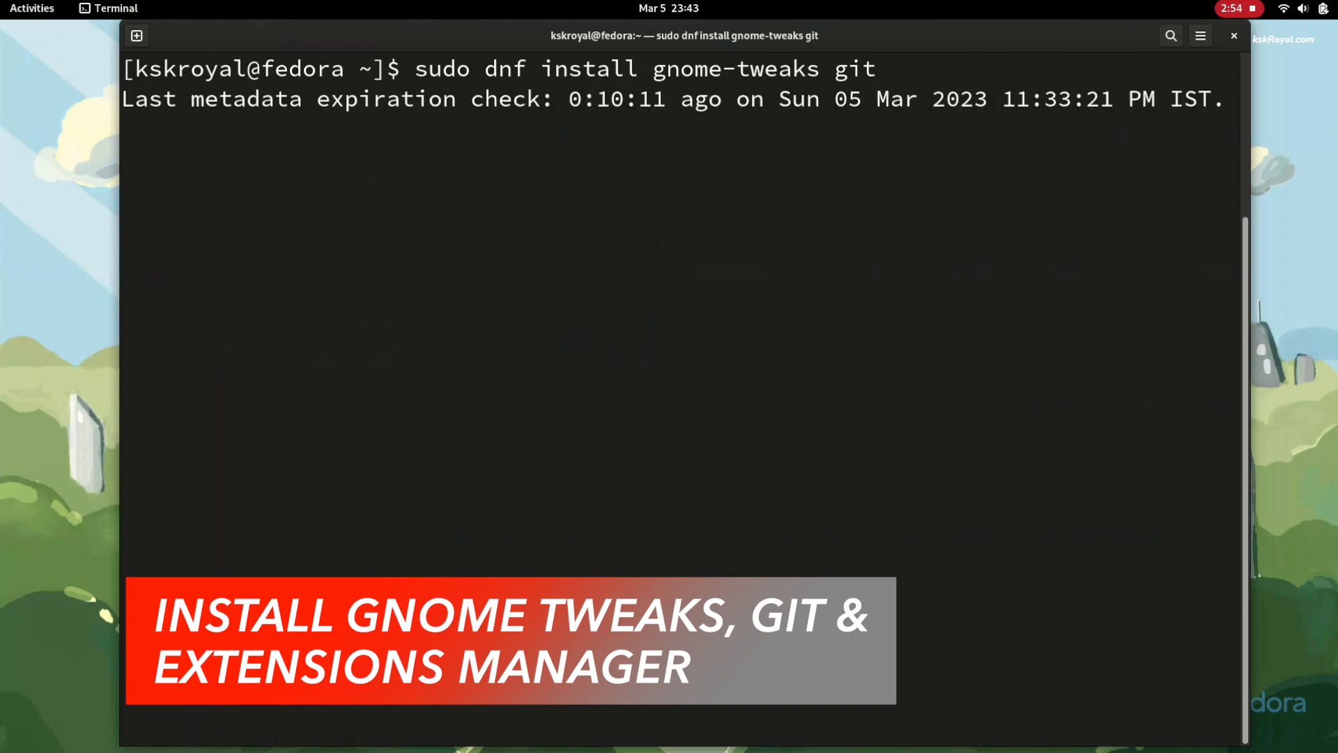
text(y)
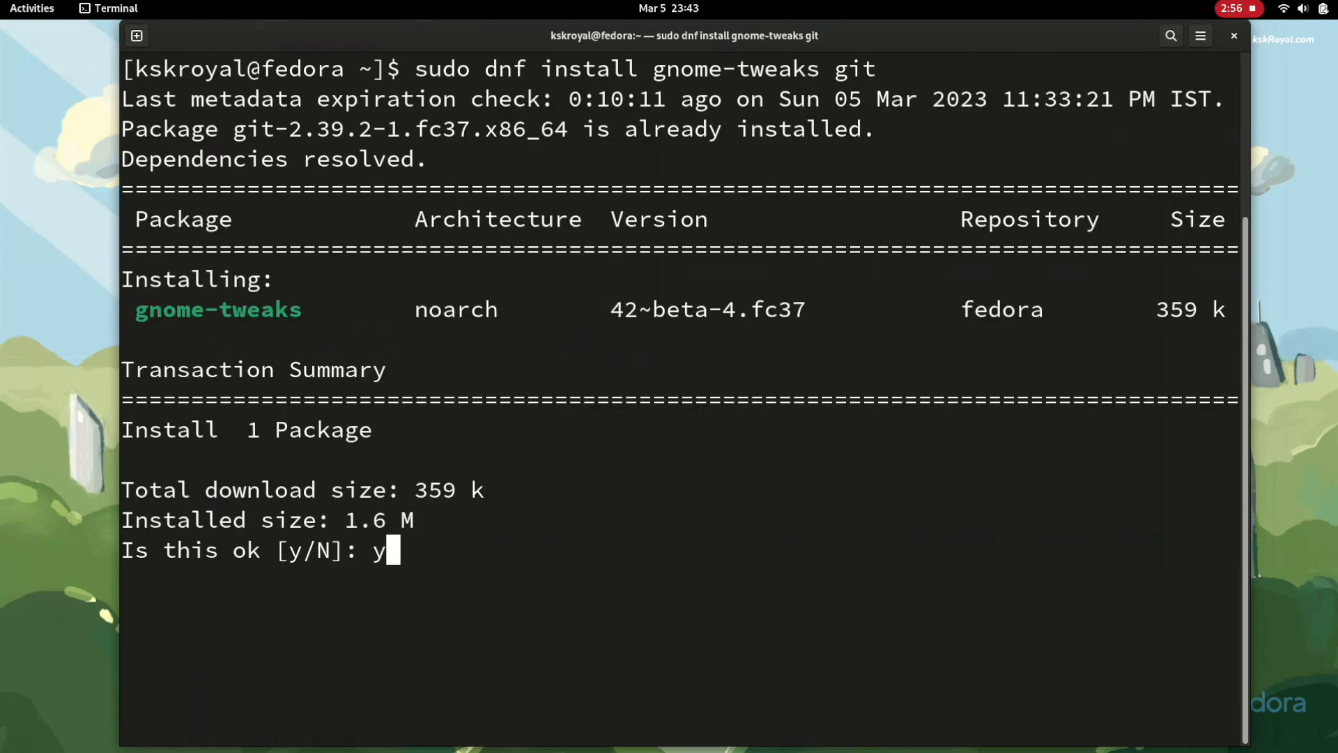
key(Return)
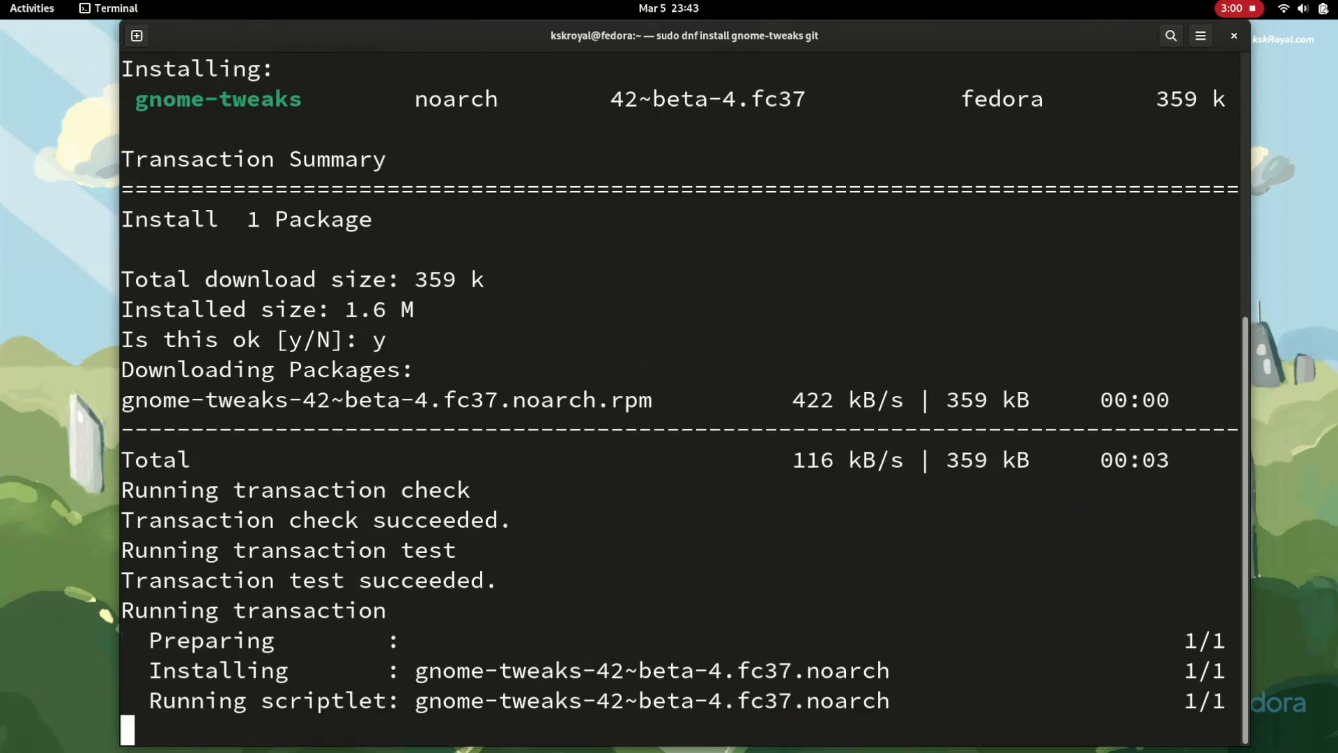
- Clear the terminal and install Flatpak with "sudo dnf install flatpak"
key(ctrl+l)
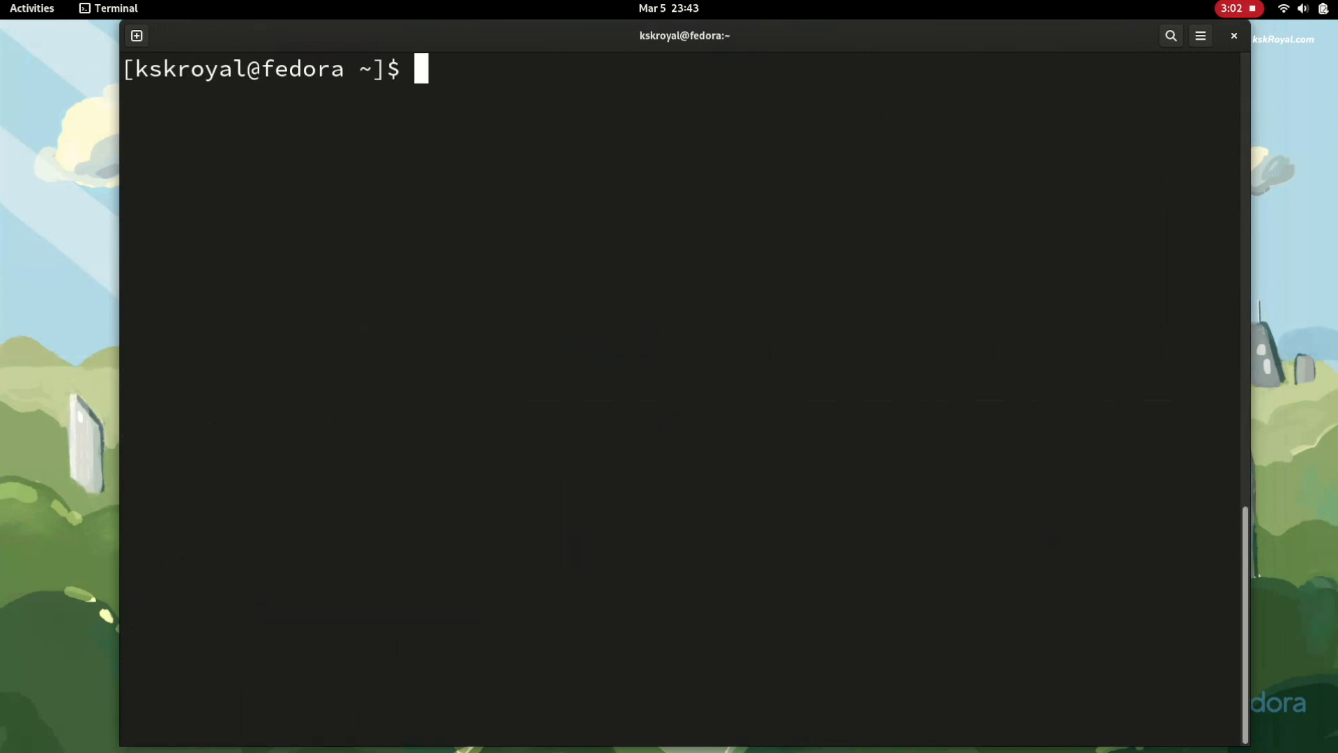
text(sudo dnf install flatpak)
key(Return)
- Switch to Firefox, open Flatpak's Fedora quick setup instructions and copy the command that adds the Flathub remote
key(alt+Tab)
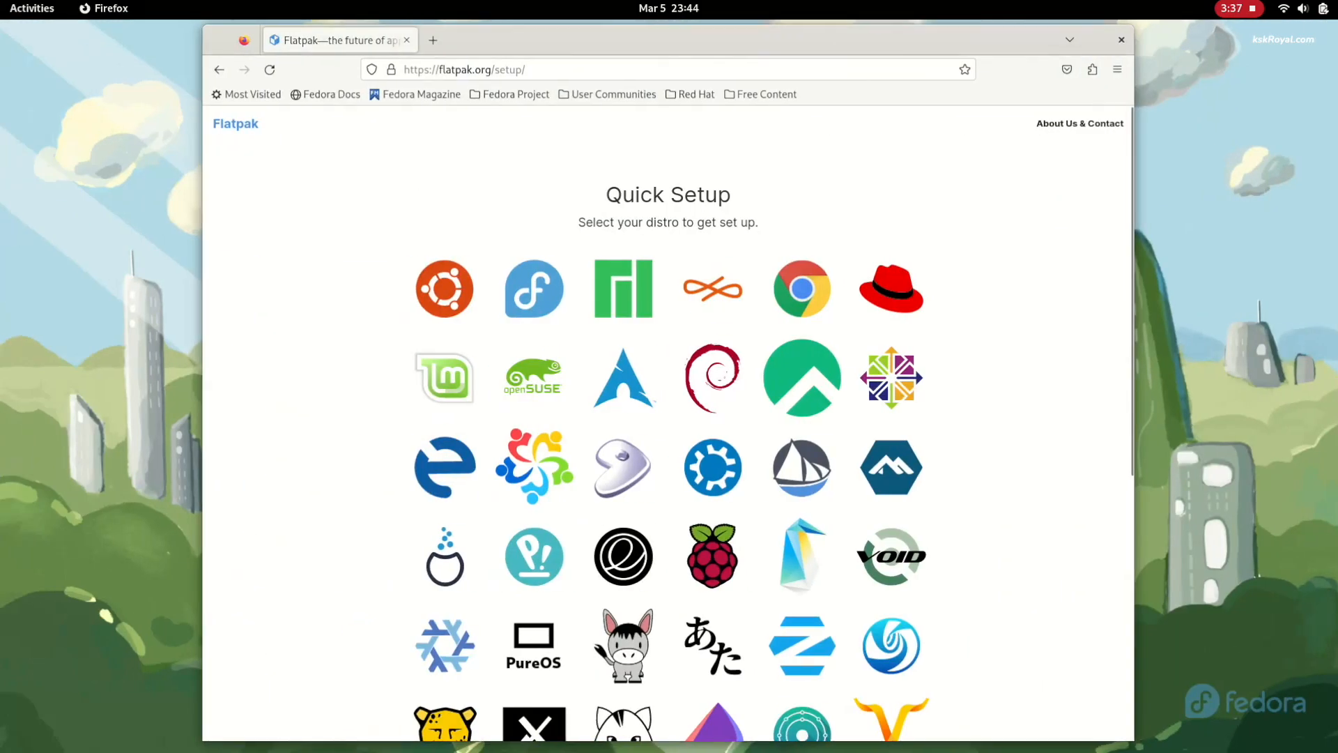
click(534, 289)
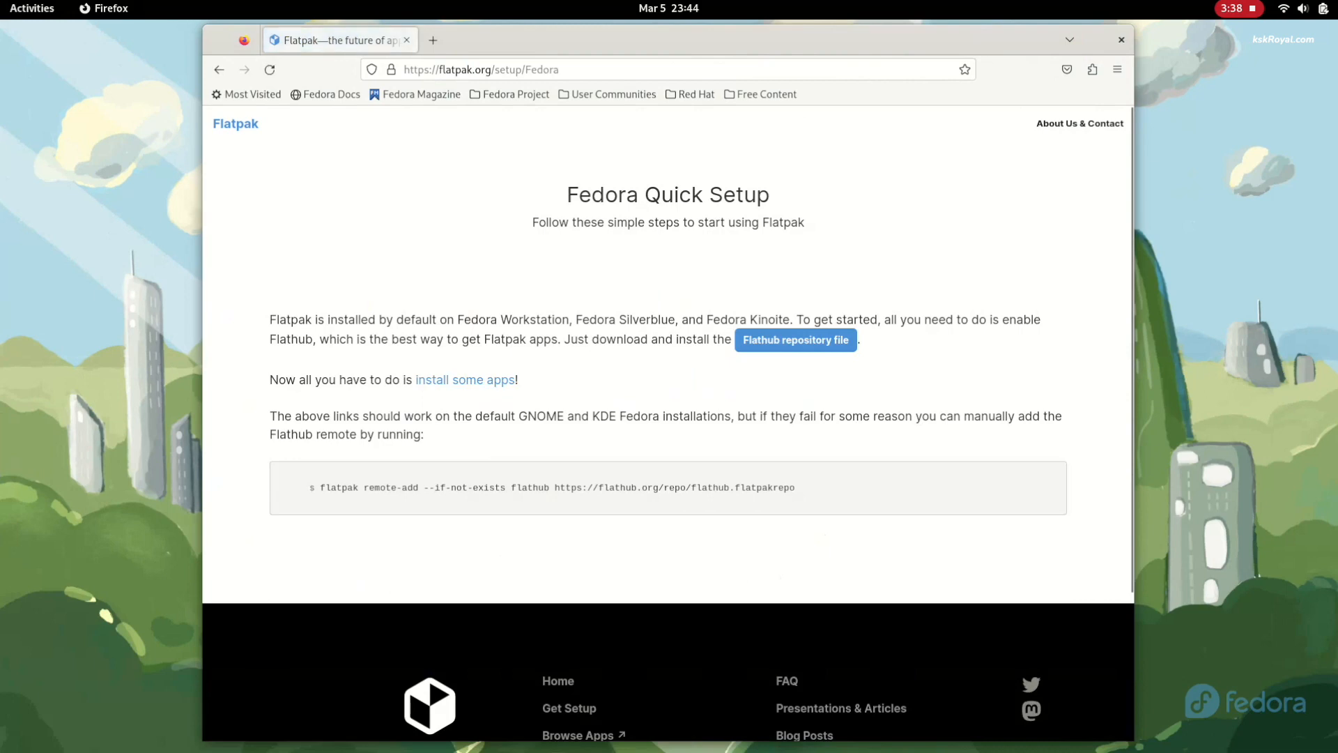
drag(336, 487, 288, 502)
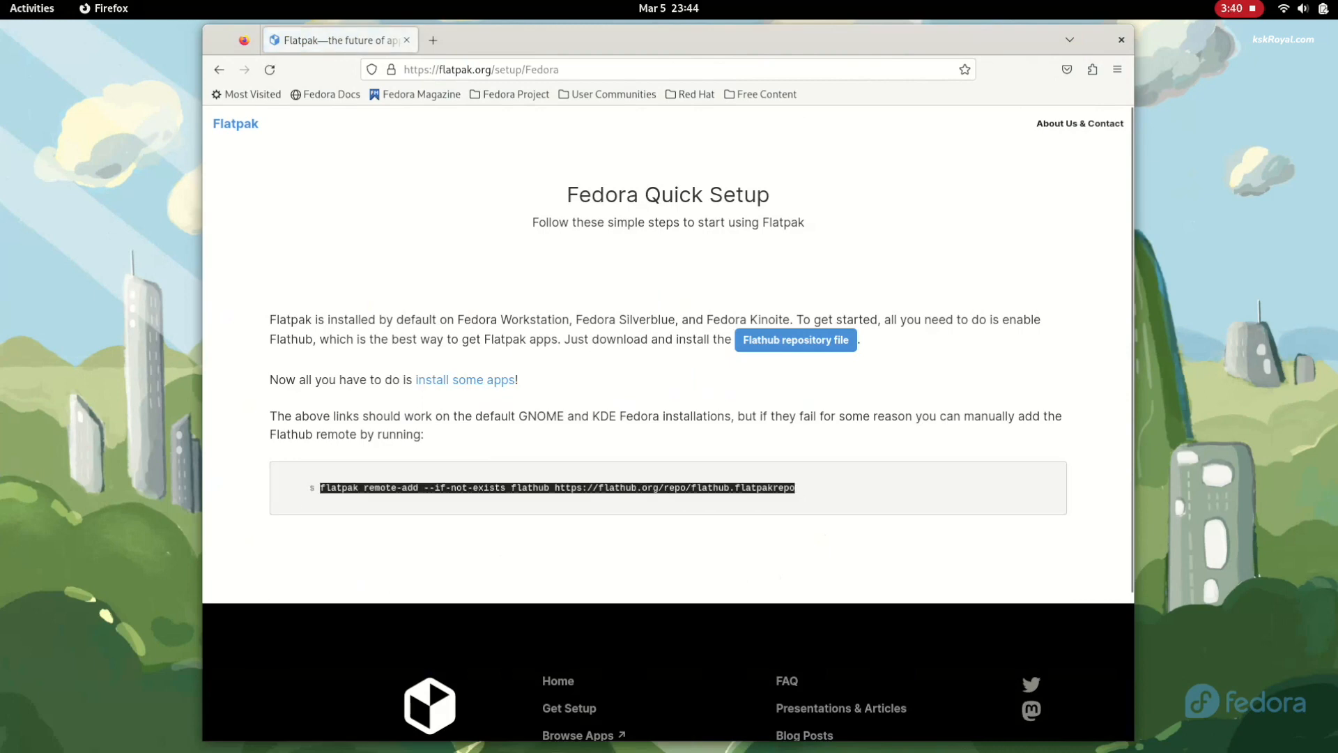
right_click(767, 490)
click(794, 503)
- Switch to the terminal, run the copied "flatpak remote-add --if-not-exists flathub" command and authenticate with the account password
key(super+Page_Down)
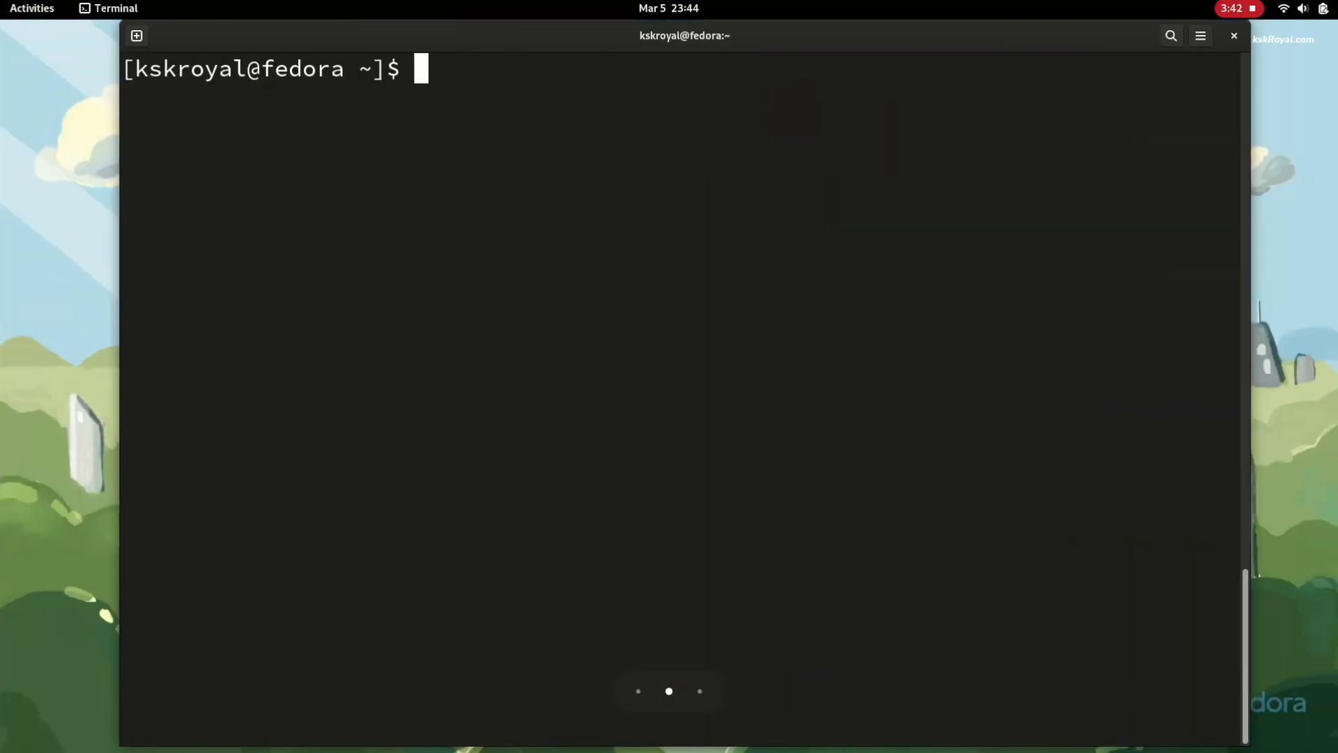
key(ctrl+shift+v)
key(Return)
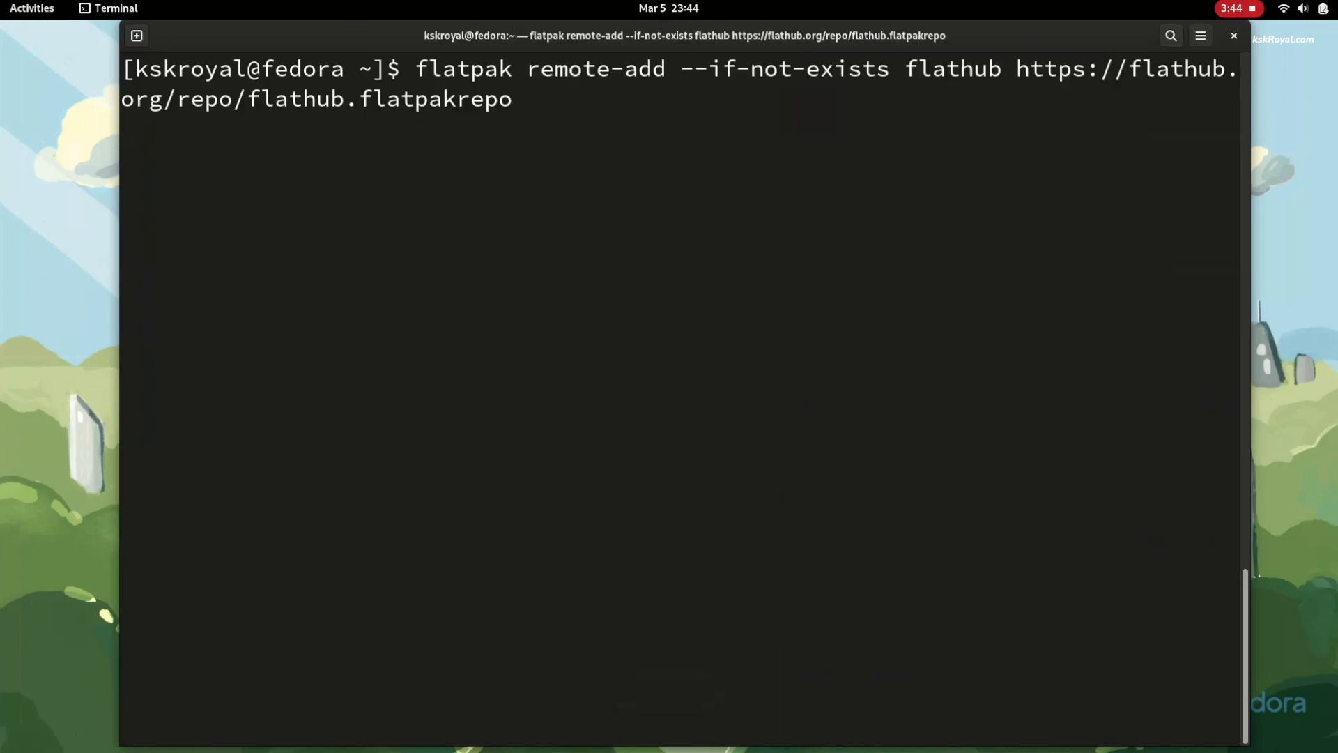
text(*****)
key(Return)
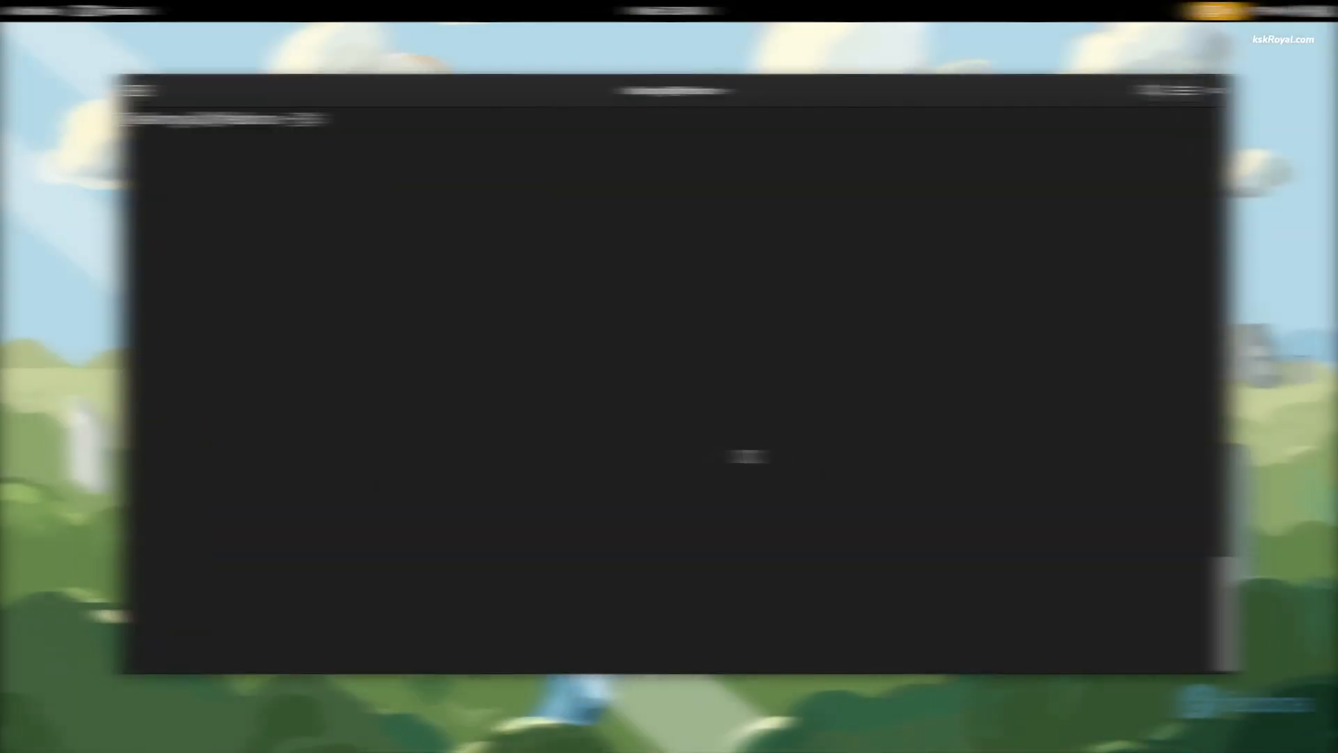
- Run "flatpak install extensionmanager dynamicwallpaper", accept the ExtensionManager ref, choose DynamicWallpaper as option 1 and accept its required runtime and installation
text(flatpak install extensionmanager dynamicwallpaper)
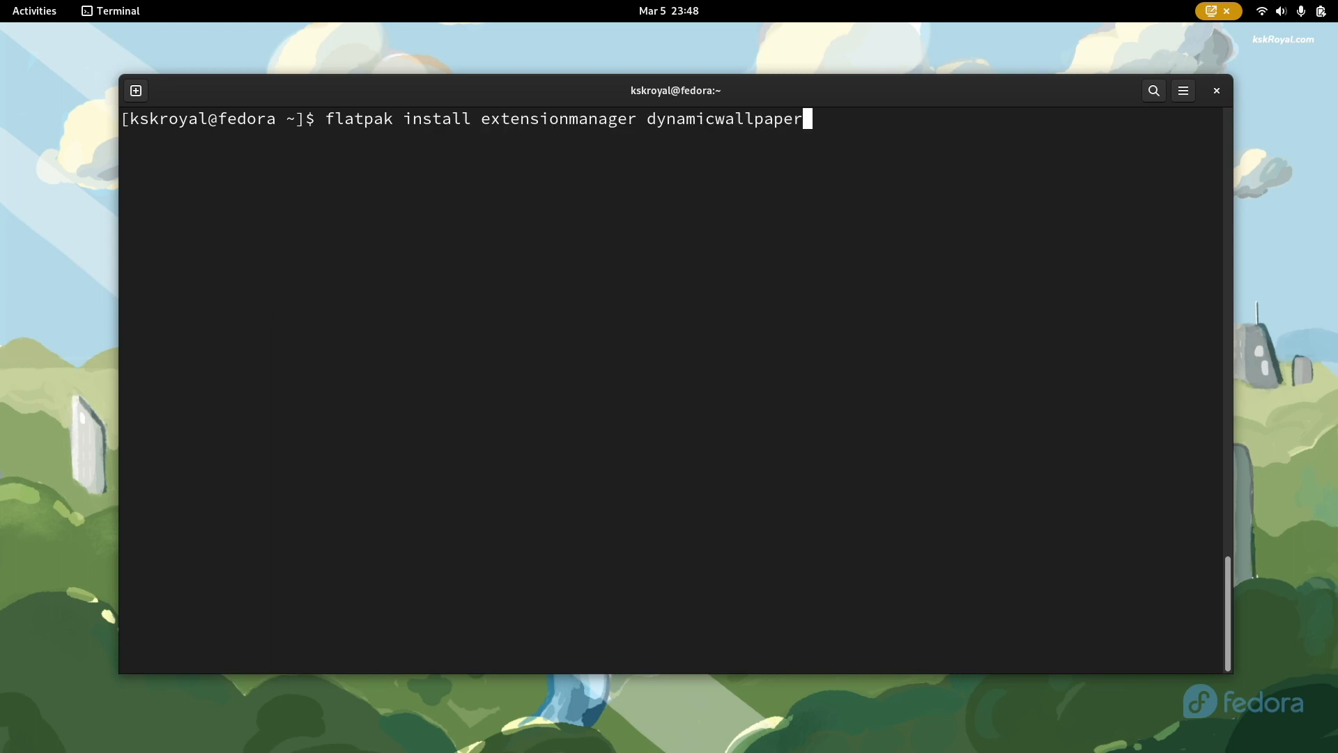
key(Return)
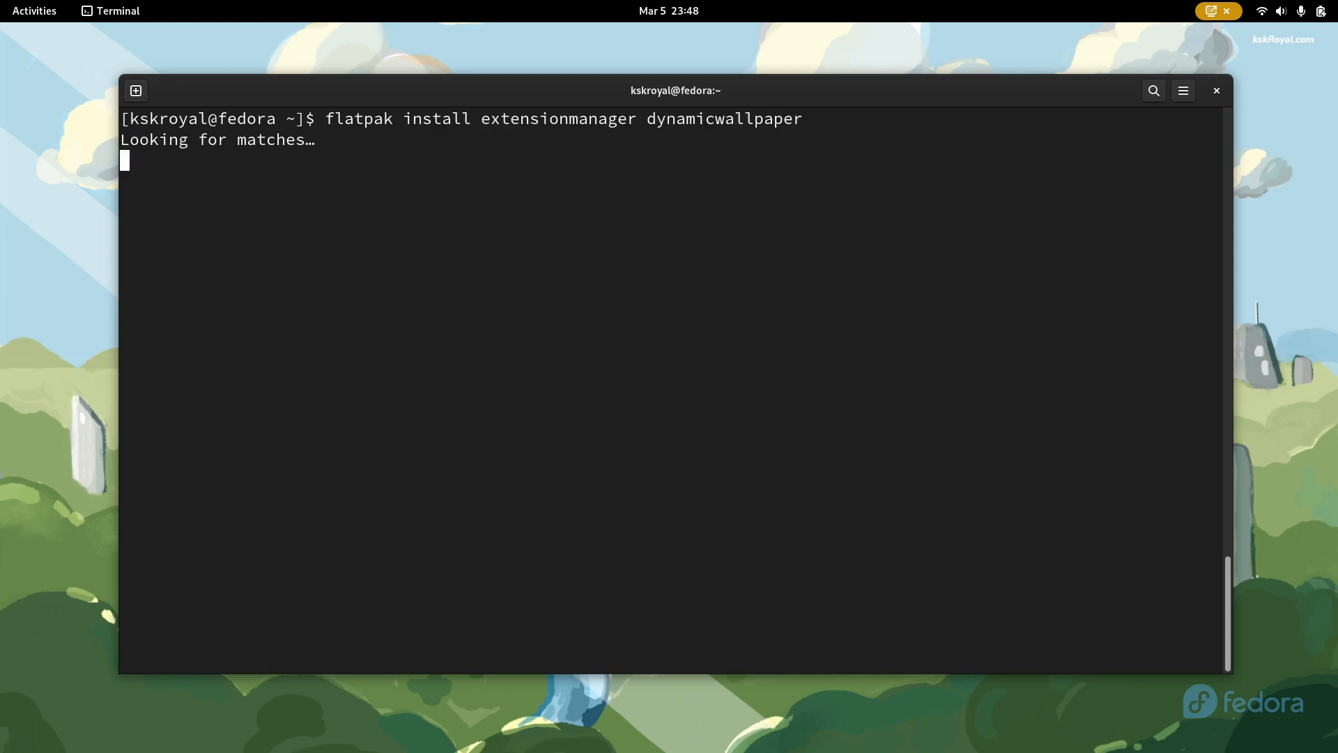
text(y)
key(Return)
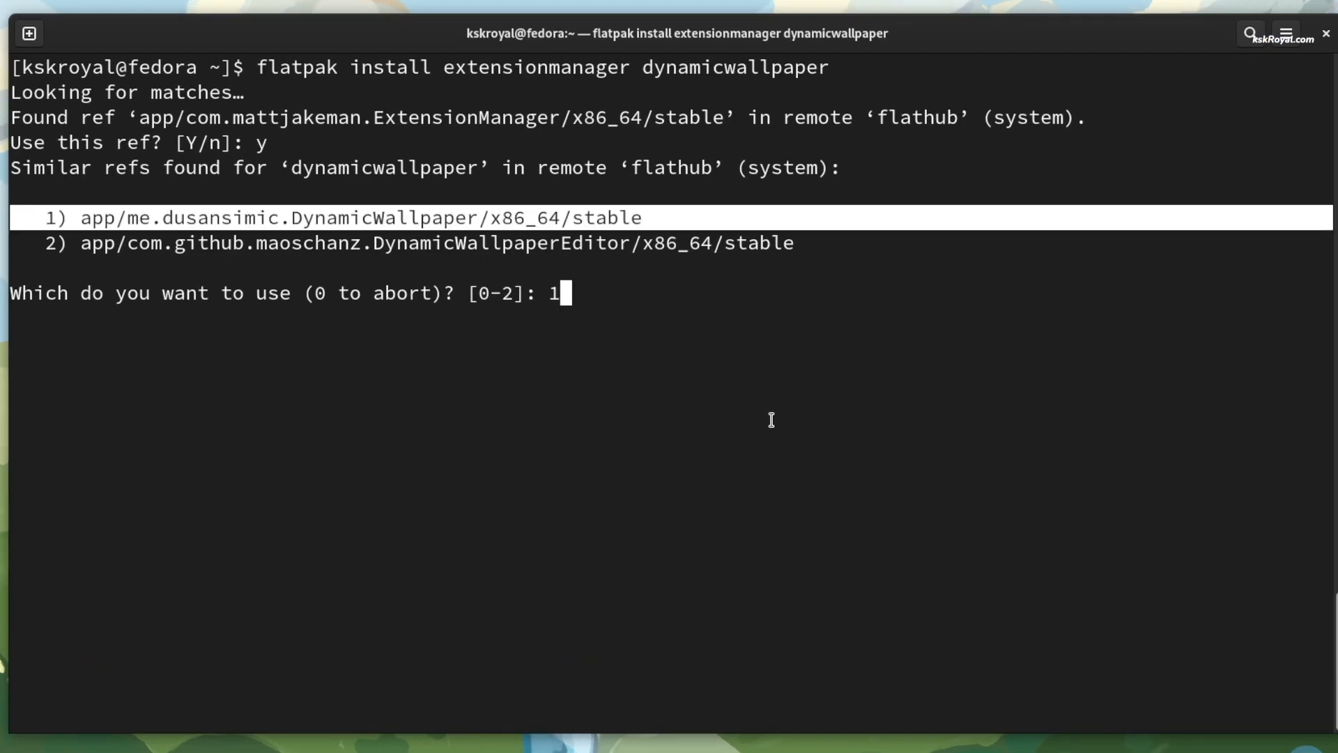
key(Return)
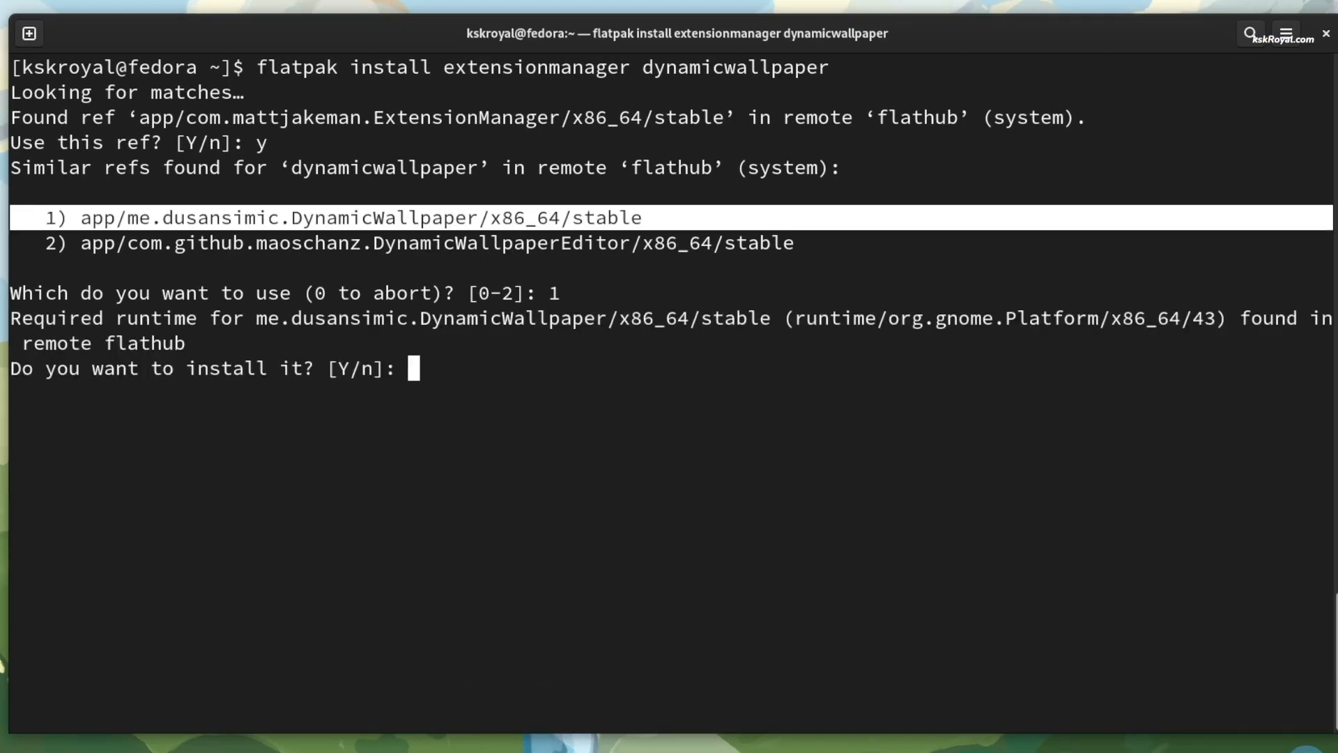
key(Return)
key(Return)
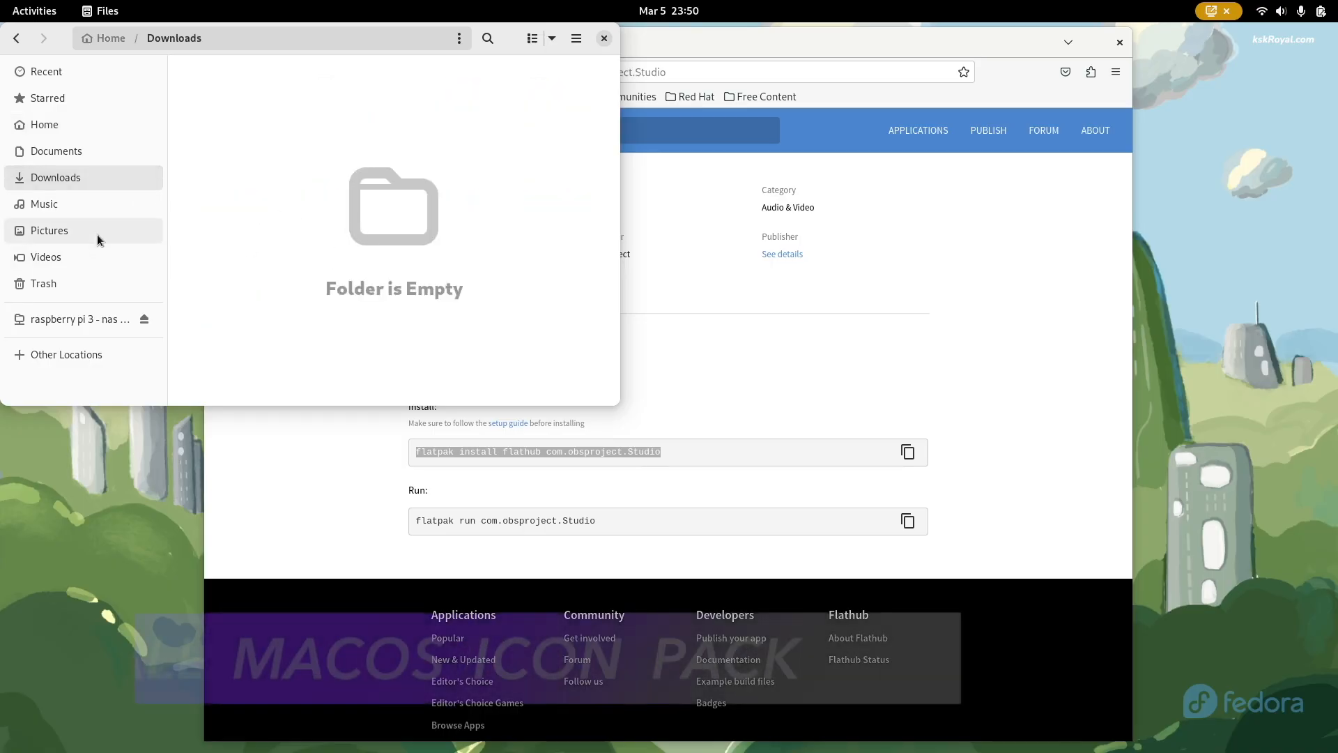
- Inspect the Ventura Black.jpg and Ventura Light.jpg wallpapers in the Pictures folder, then close the file manager
click(95, 235)
drag(432, 218, 206, 90)
click(239, 182)
click(237, 125)
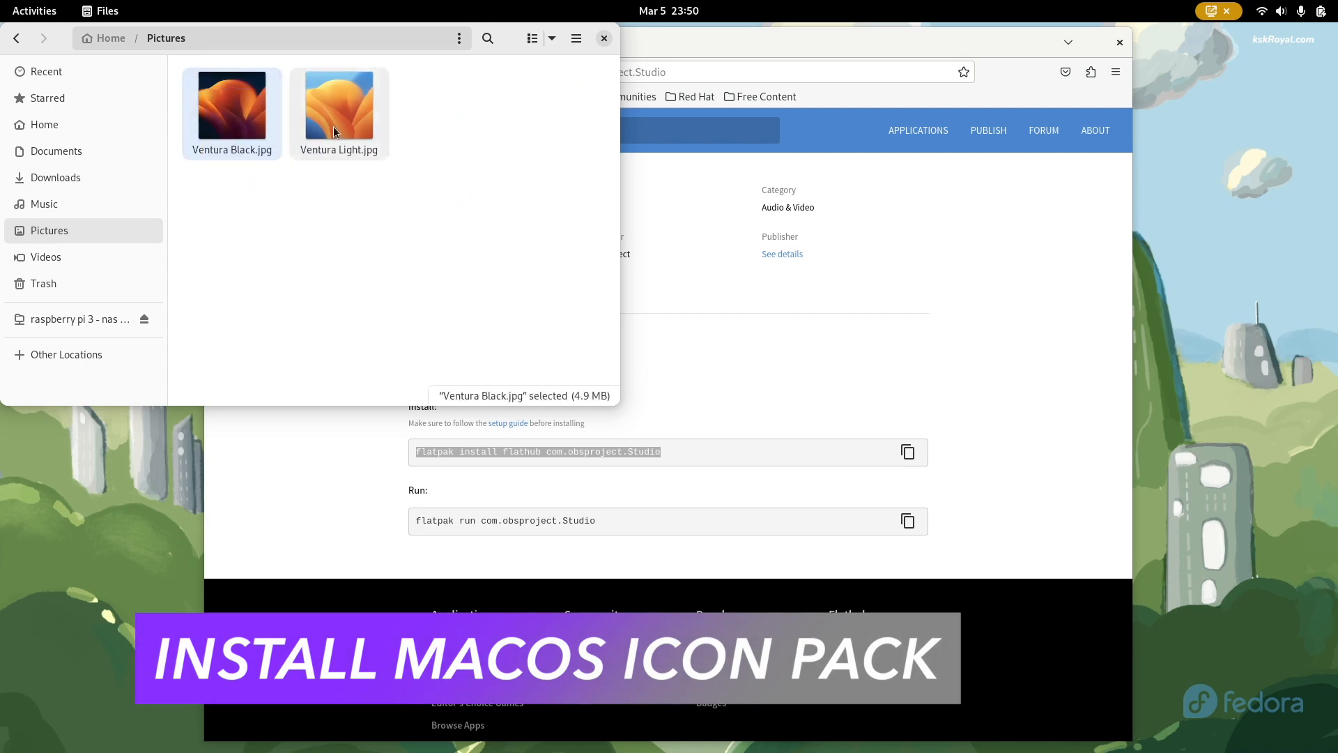
click(335, 131)
scroll(397, 271, up, 3)
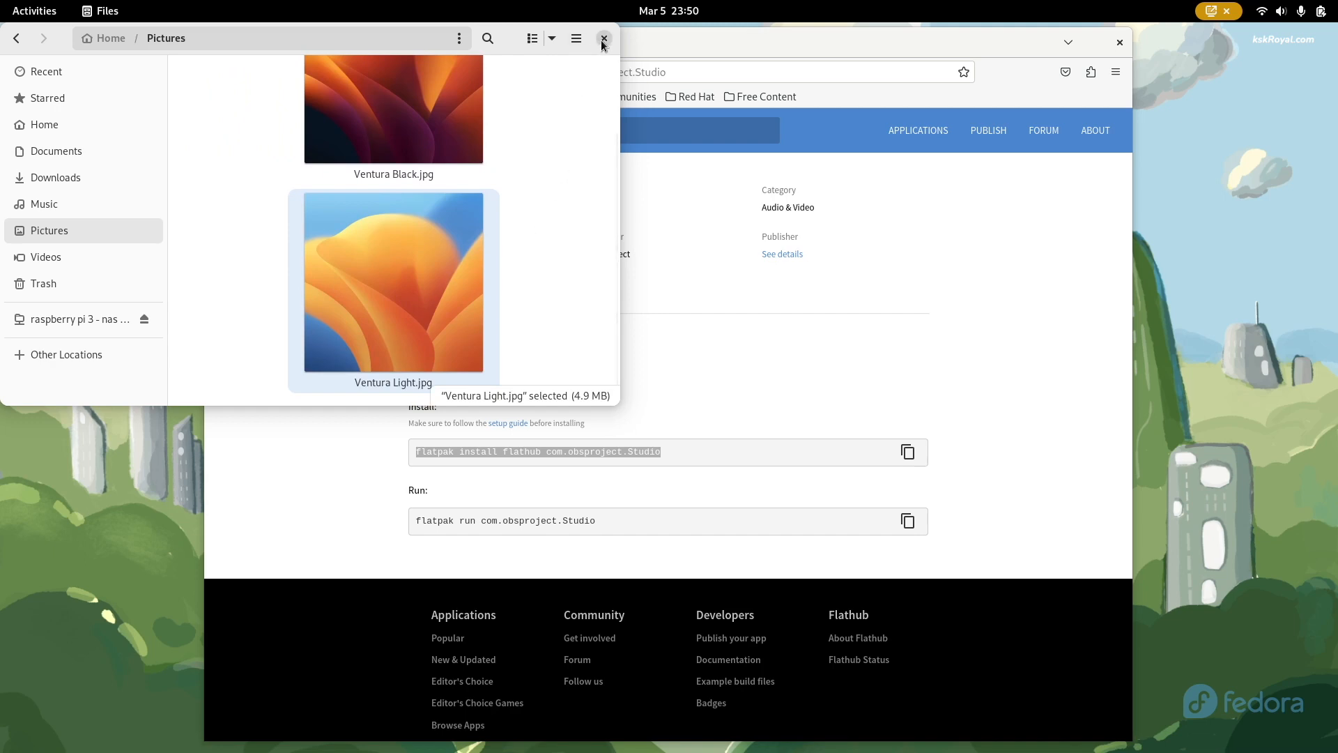
click(604, 39)
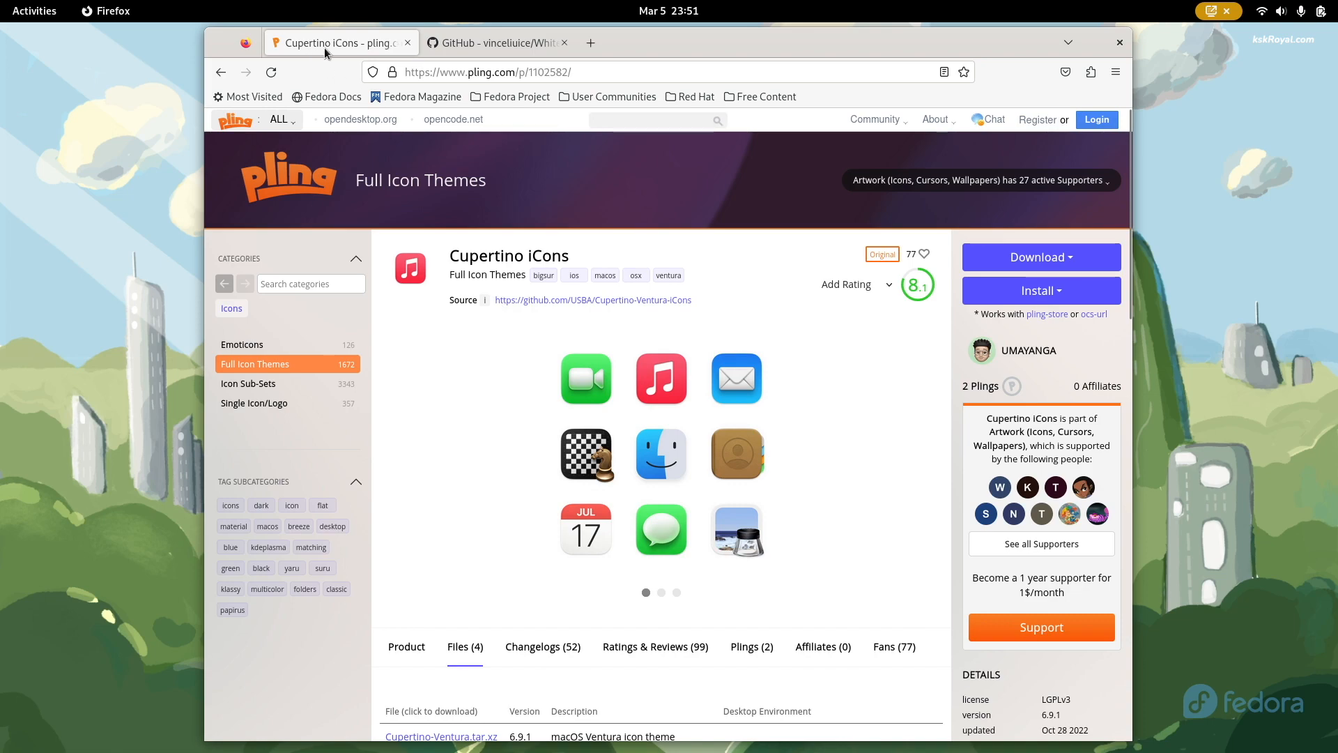
- Download Cupertino-Ventura.tar.xz from the files of the Cupertino iCons page on Pling
double_click(481, 260)
double_click(547, 256)
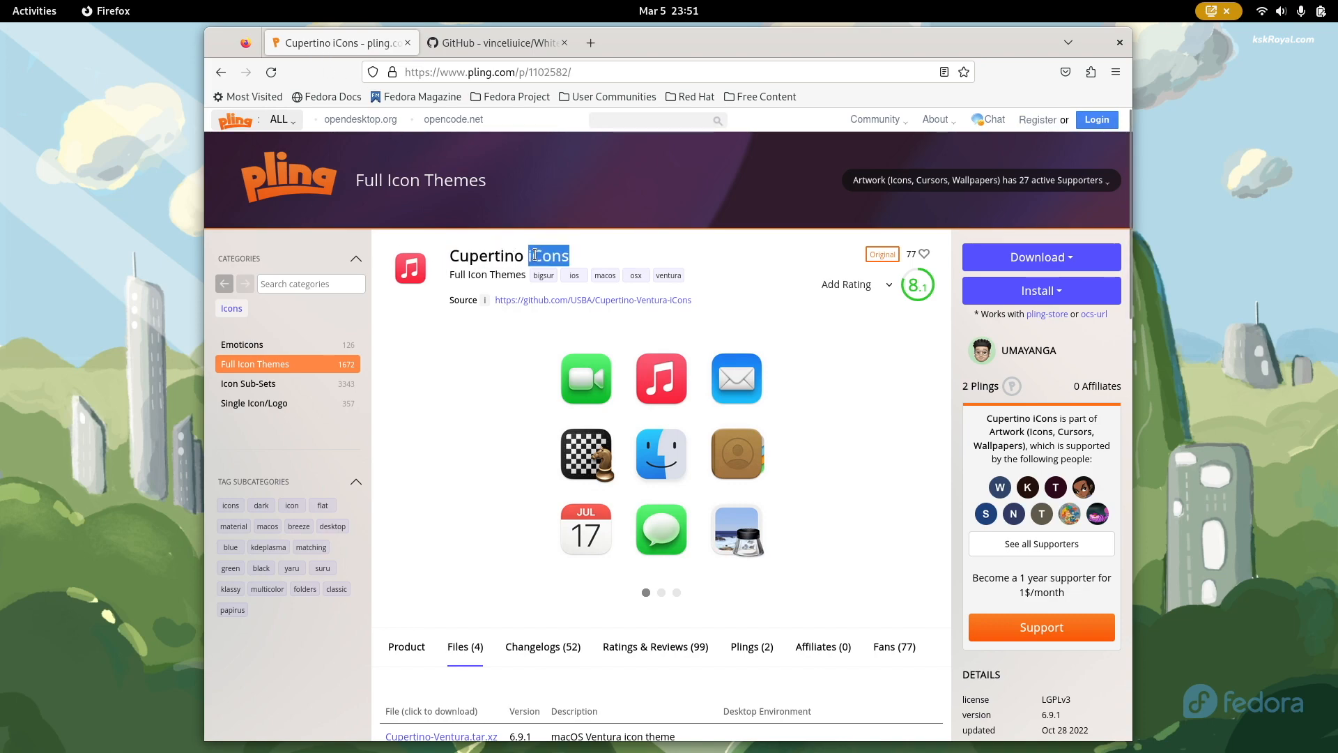
scroll(630, 486, down, 3)
scroll(629, 487, down, 2)
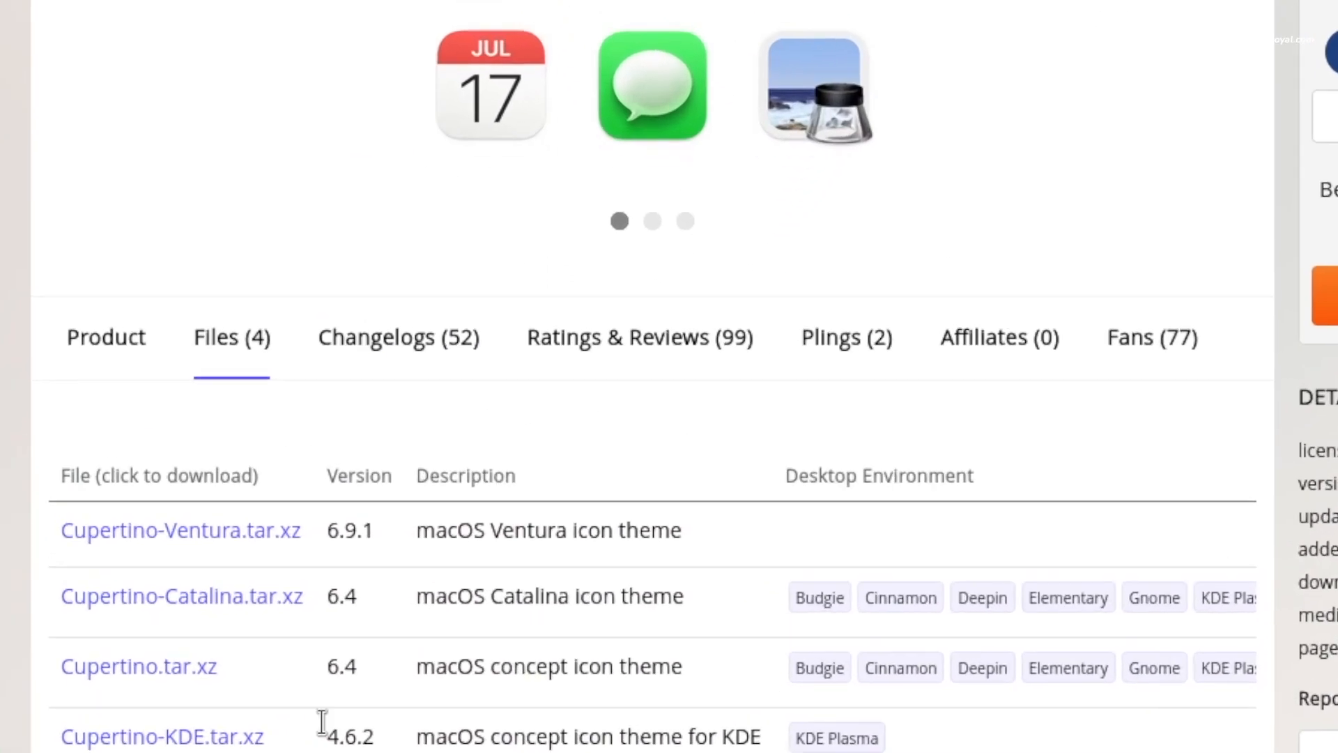
click(174, 547)
click(697, 438)
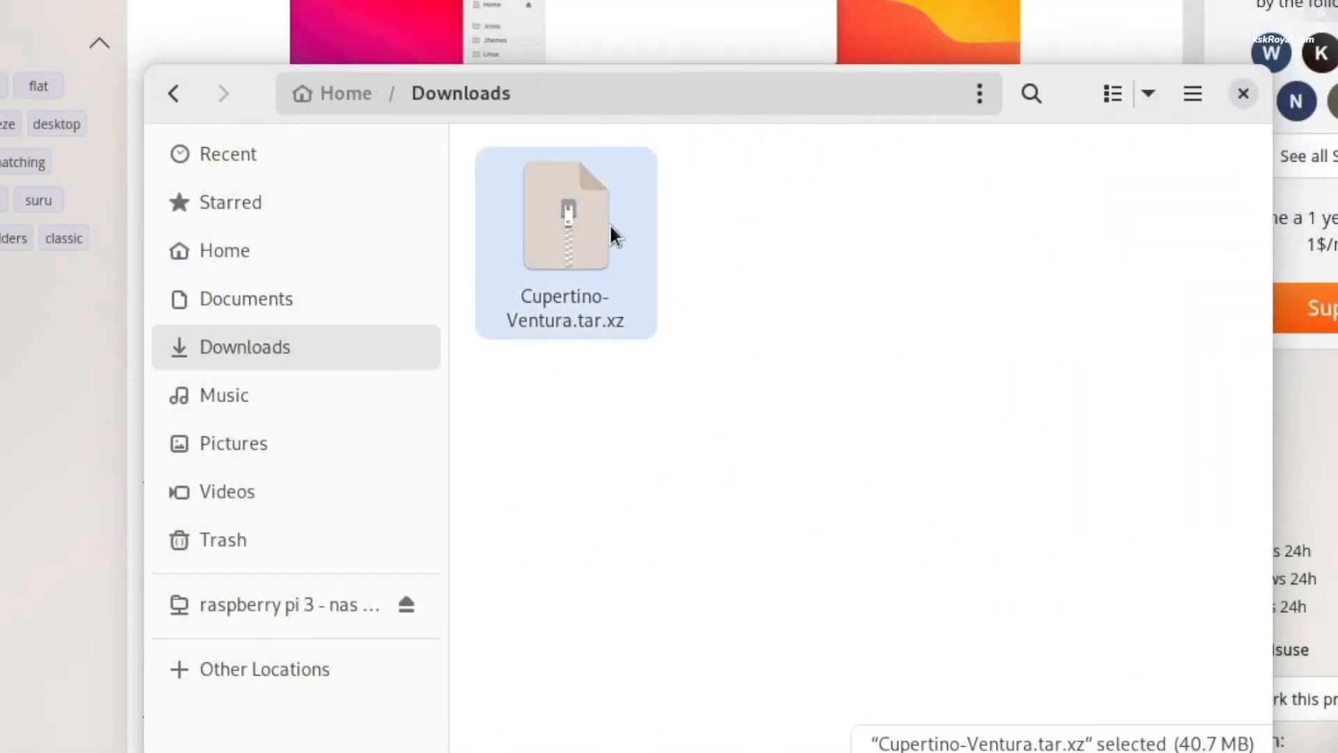
- Extract Cupertino-Ventura.tar.xz in Downloads and copy the Cupertino-Ventura folder found inside the extracted folder
right_click(580, 216)
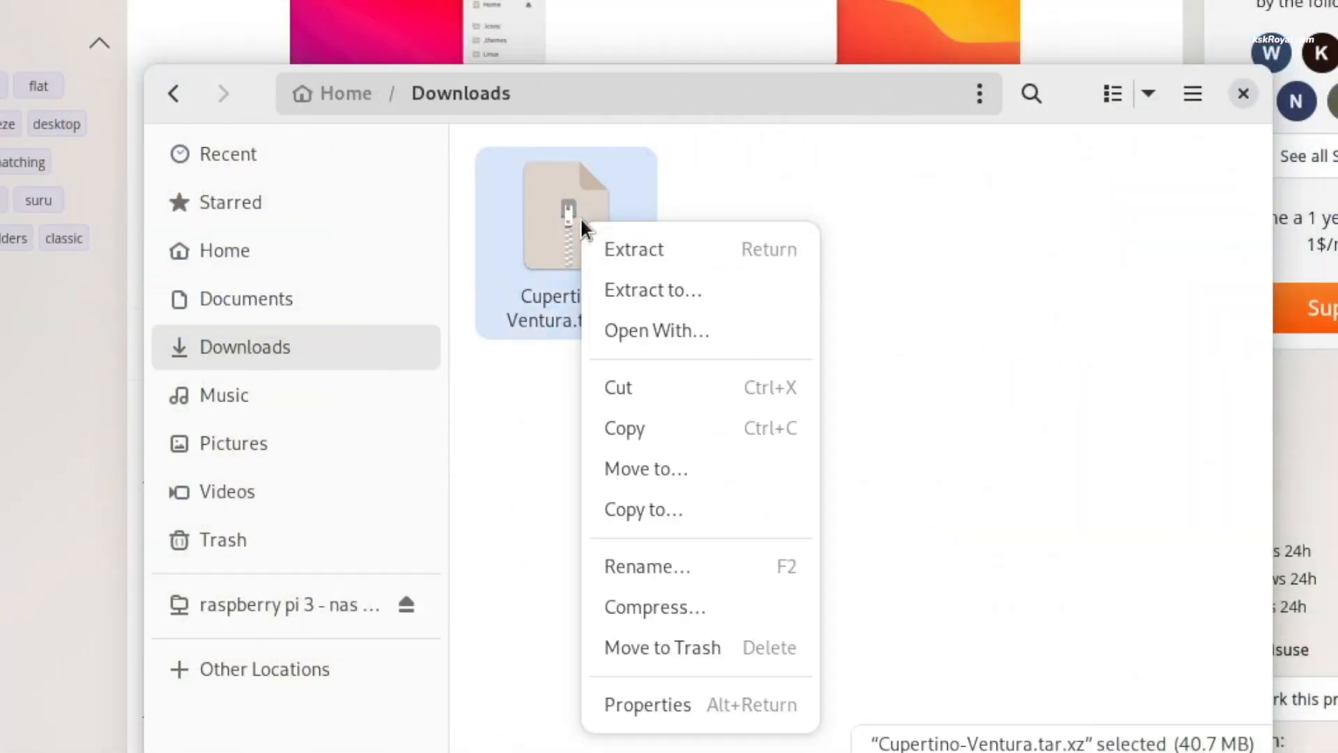
click(617, 254)
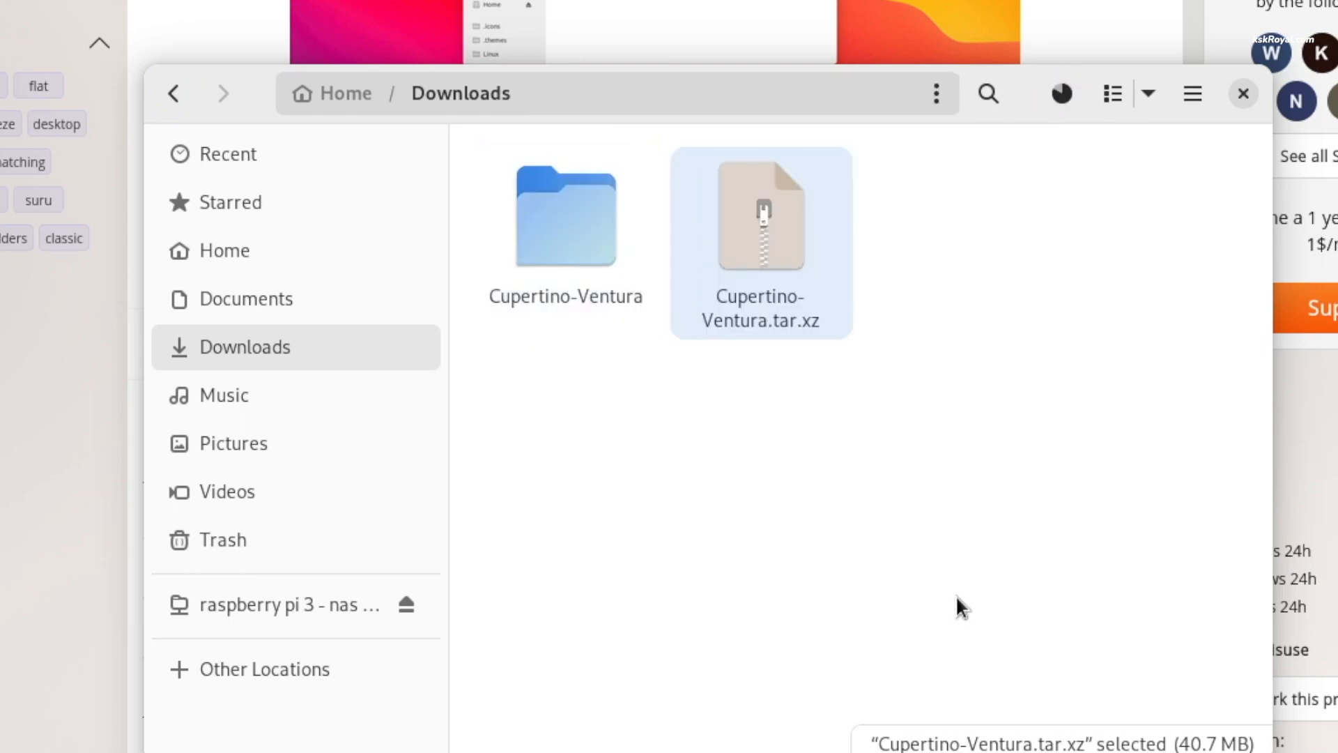
double_click(581, 219)
double_click(581, 219)
click(162, 92)
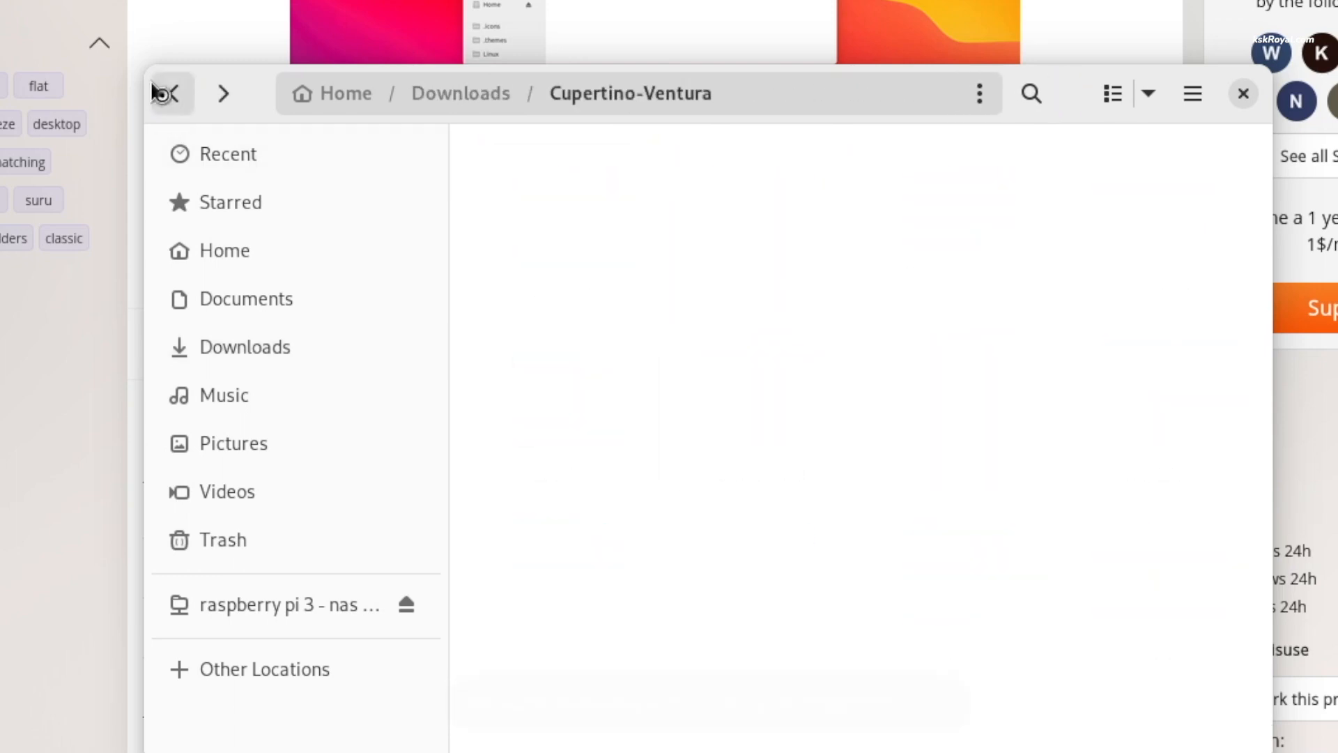
right_click(582, 213)
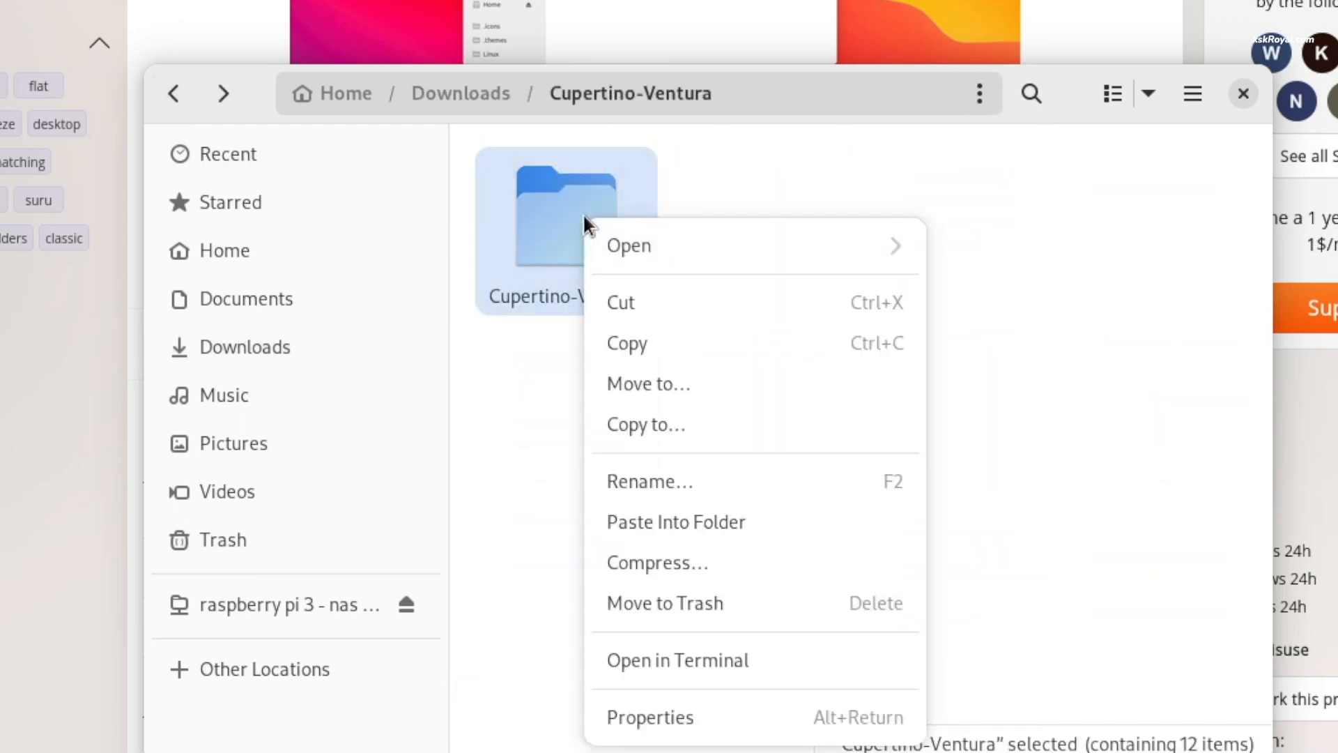
click(717, 338)
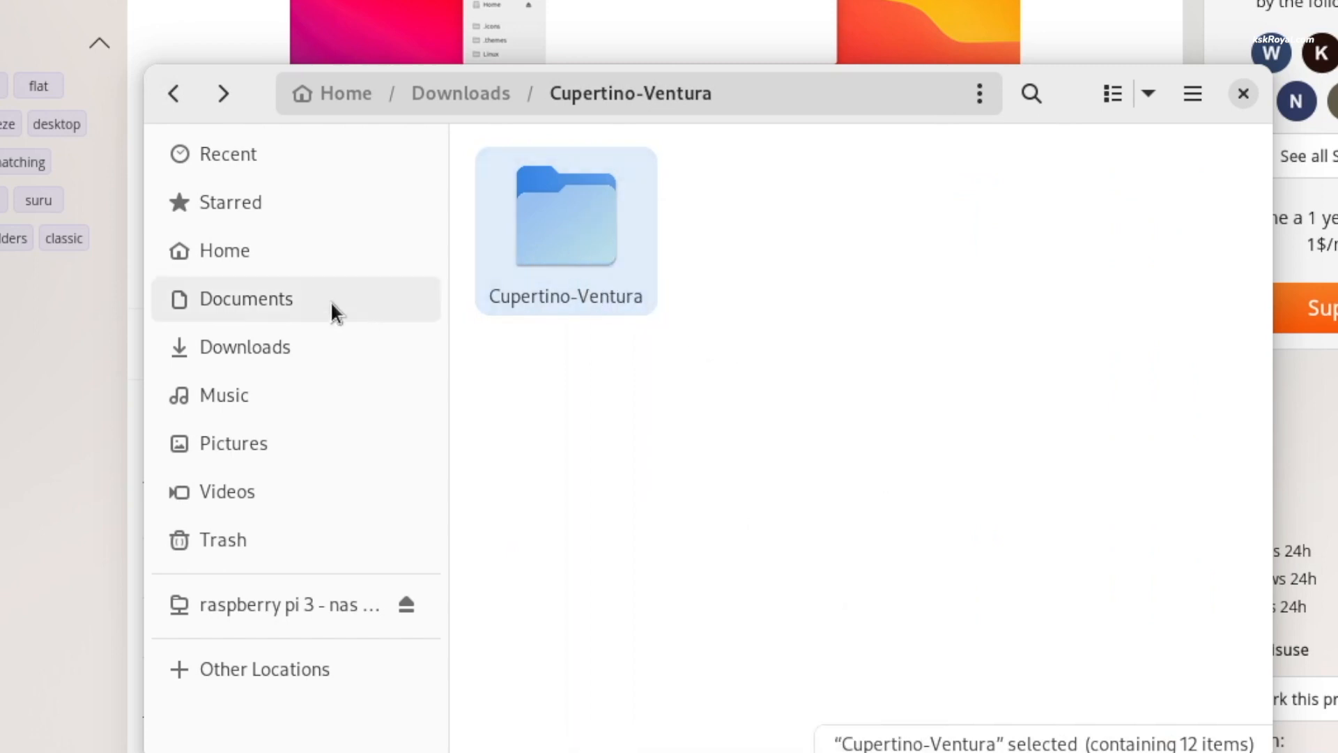
- Show the hidden files in the Home folder and create a new folder there named .icons
click(319, 255)
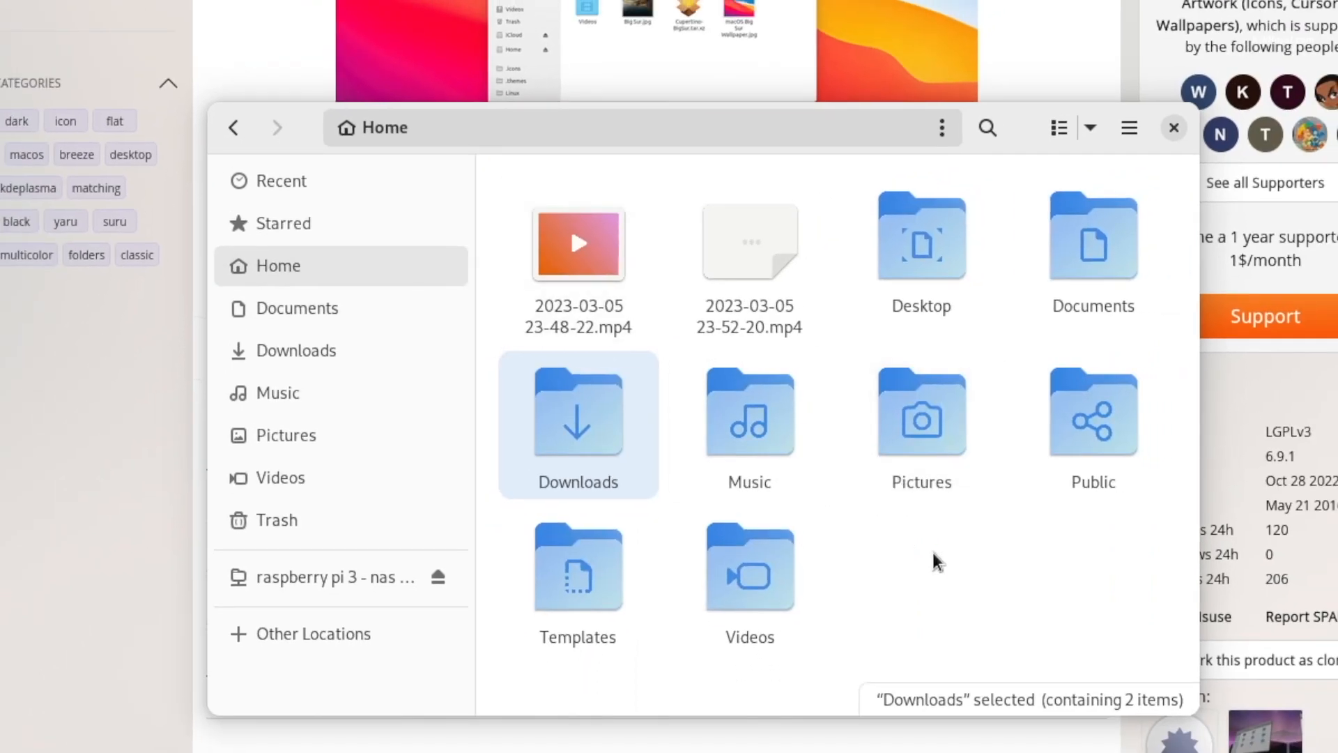
key(ctrl+h)
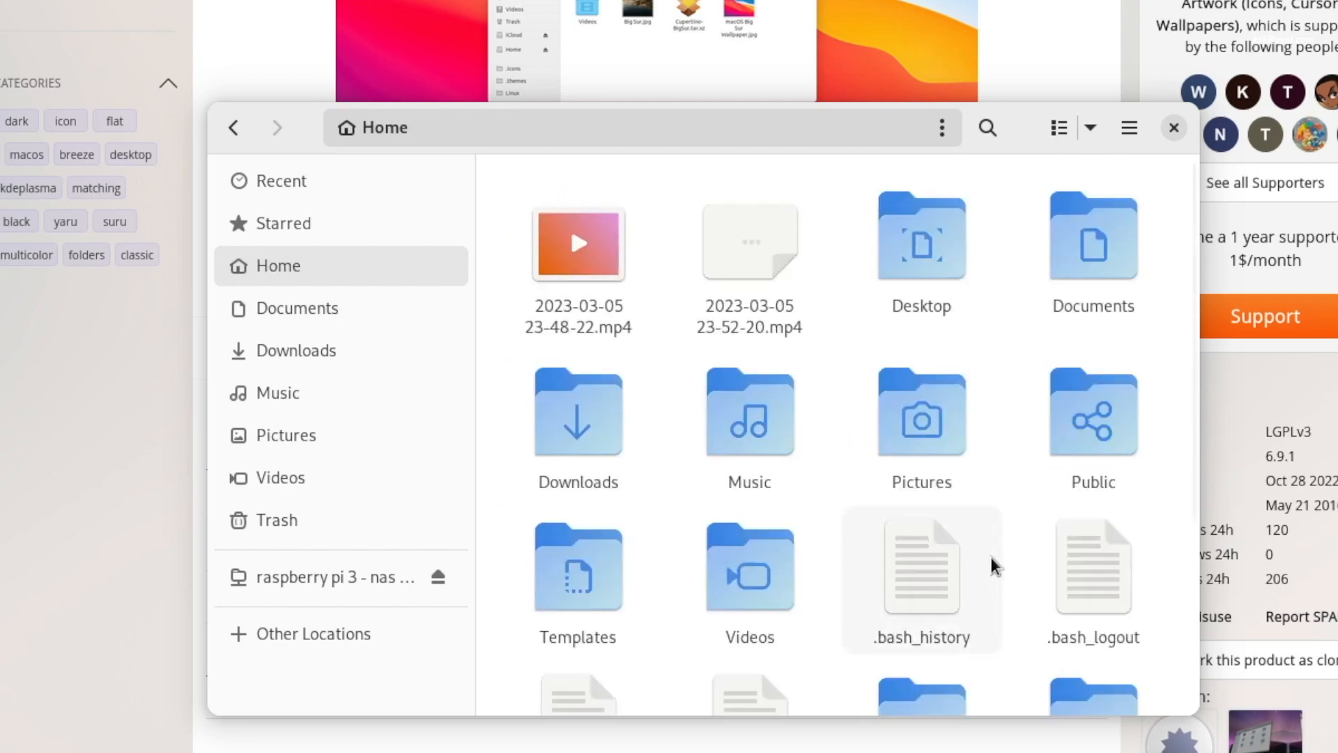
scroll(997, 567, down, 5)
scroll(1004, 659, up, 5)
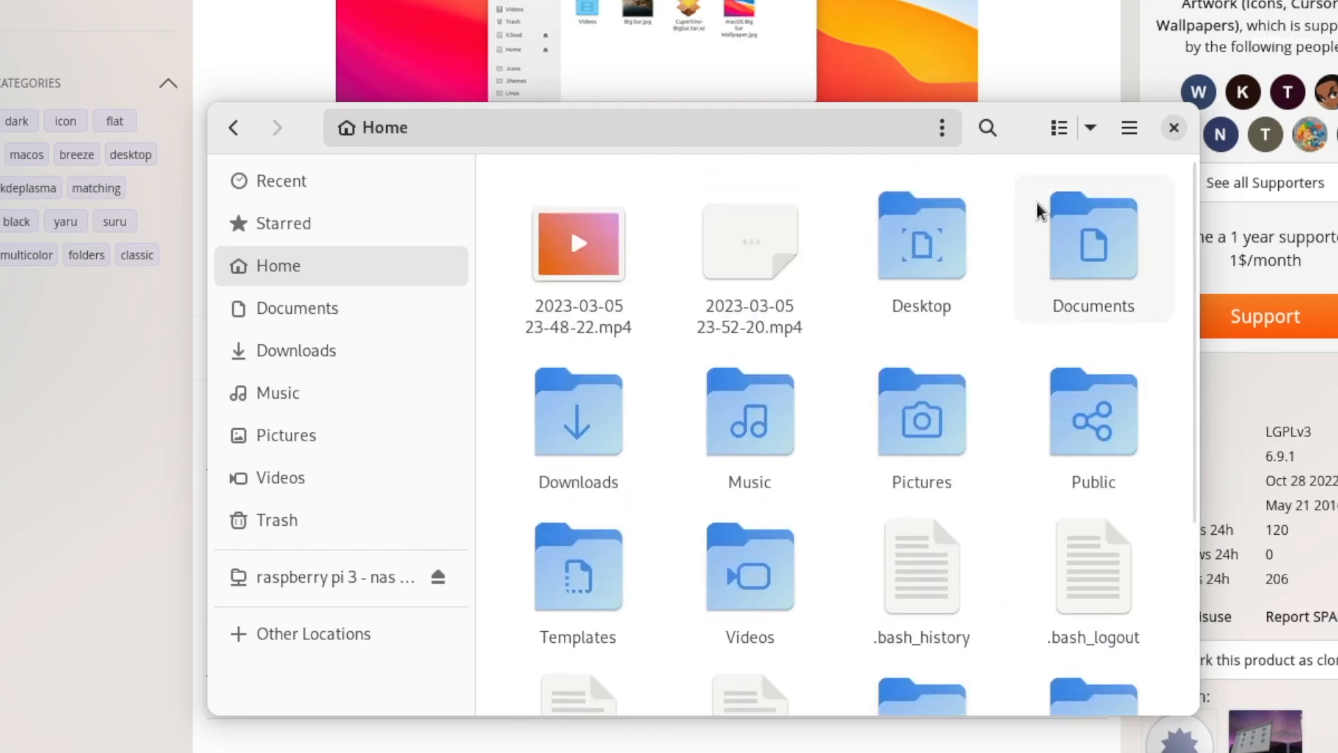
right_click(1004, 348)
click(1025, 354)
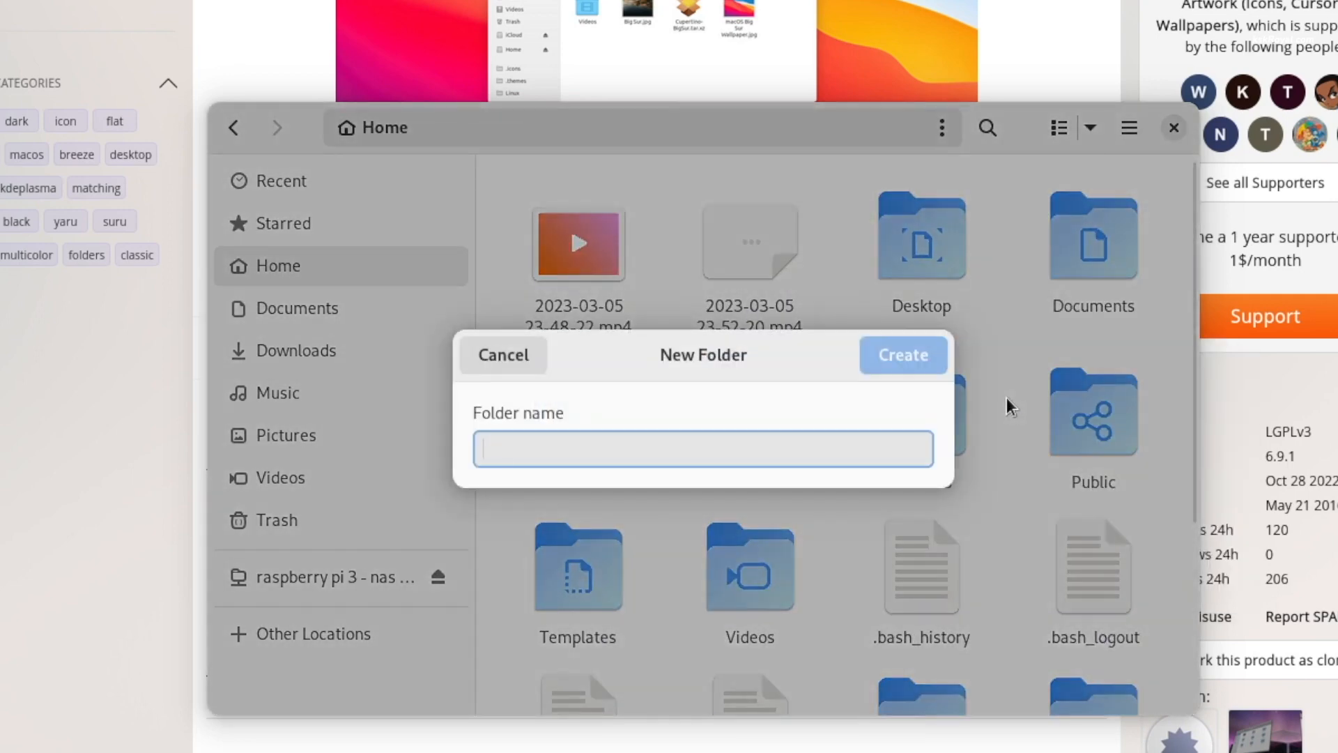
text(.icons)
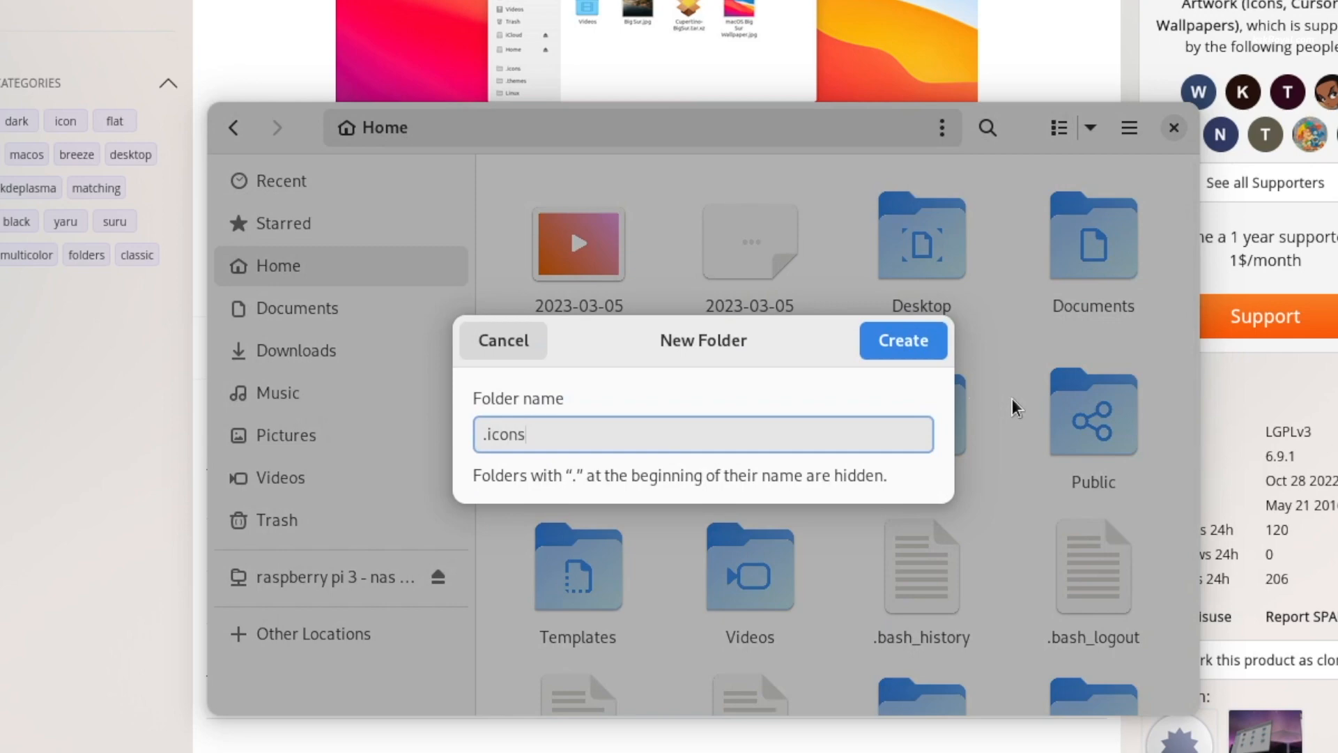
click(876, 351)
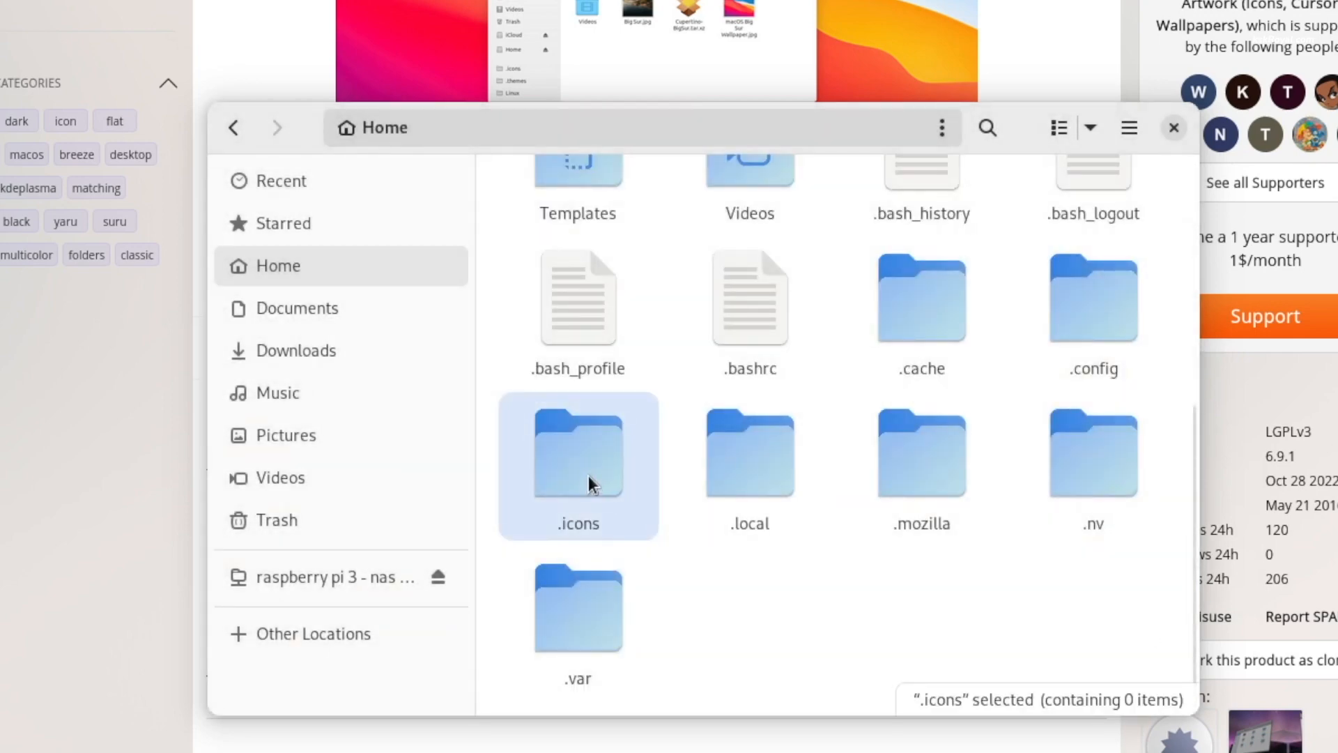
- Paste the copied Cupertino-Ventura folder into the .icons folder
double_click(583, 480)
right_click(715, 370)
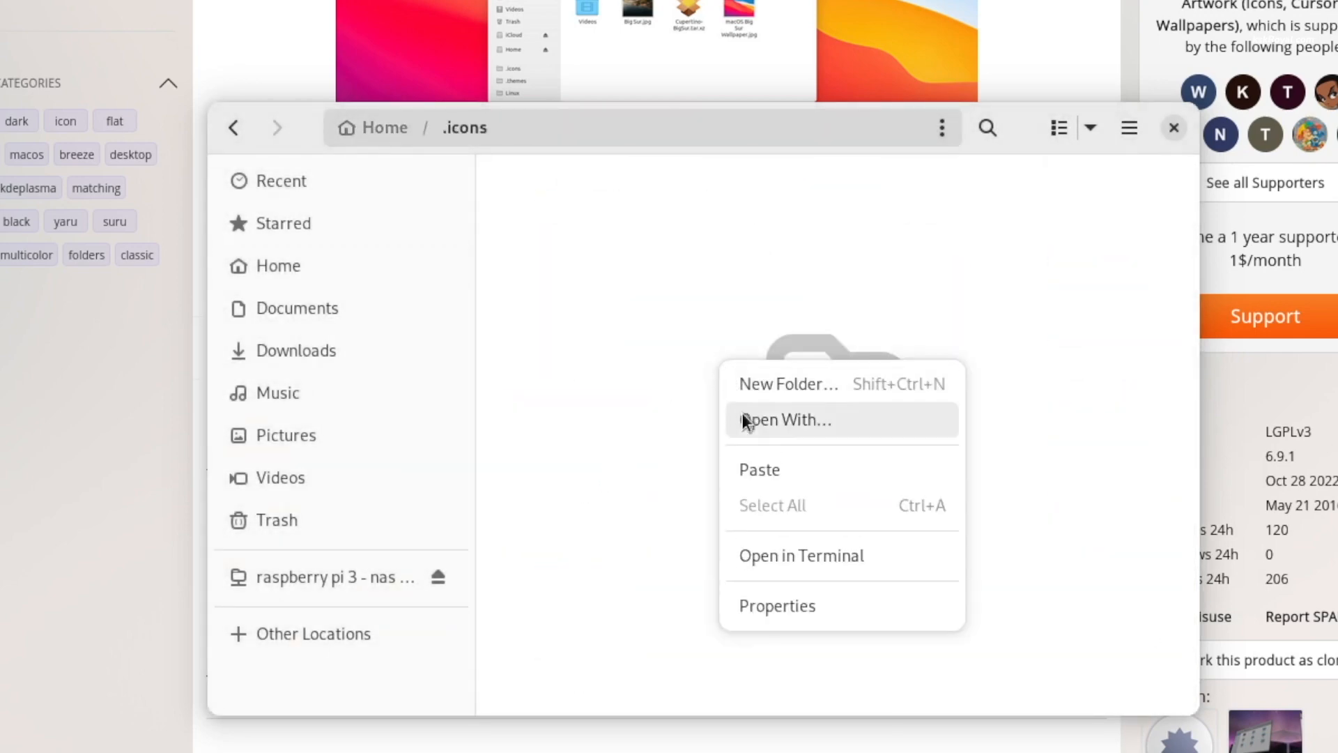
click(745, 469)
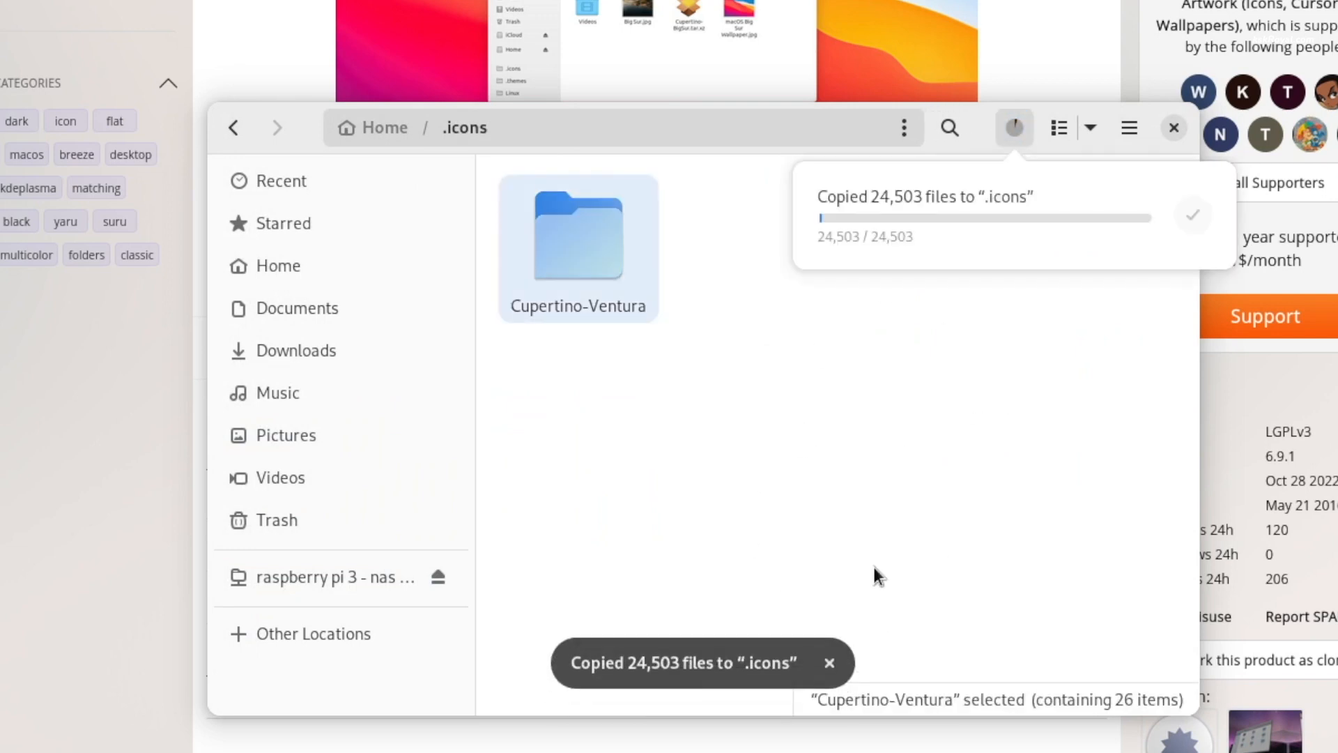
- Open the Cupertino-Ventura folder inside .icons and look through its contents
double_click(588, 206)
scroll(892, 505, down, 10)
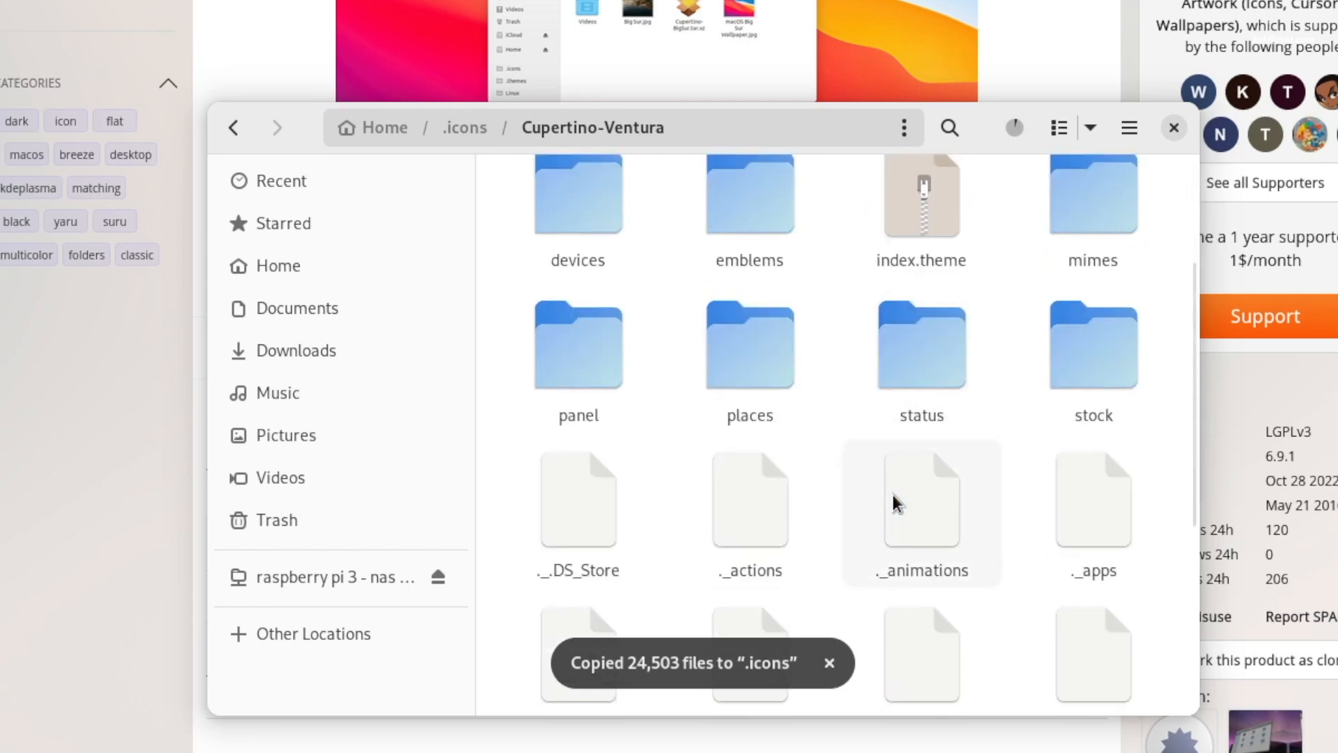
scroll(882, 542, up, 5)
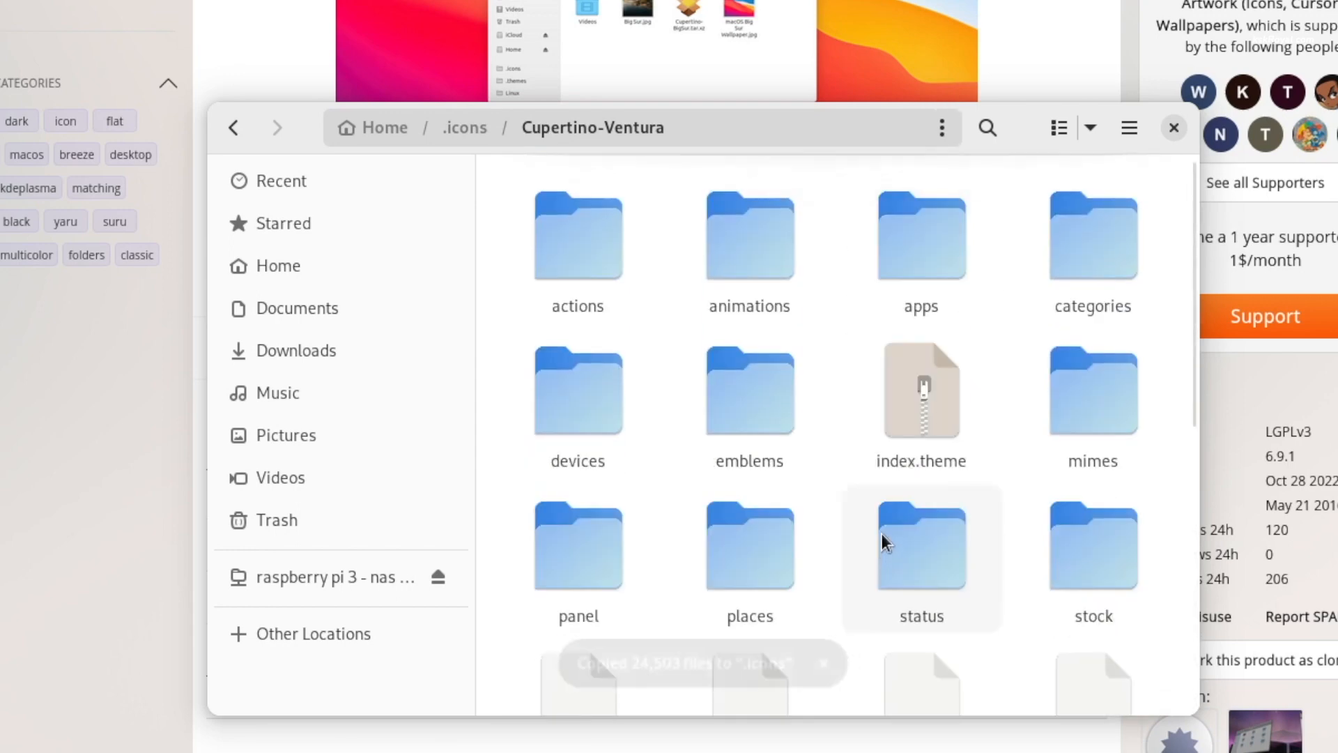
scroll(881, 543, down, 5)
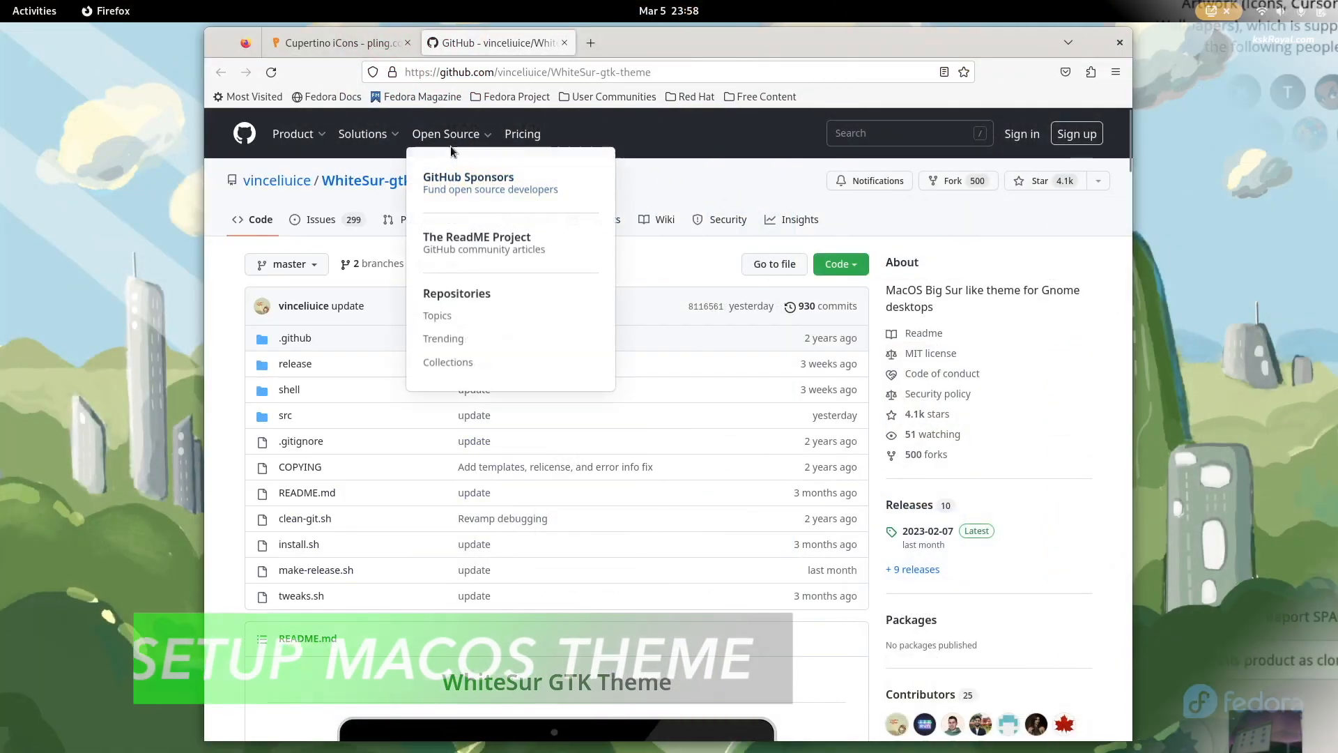
- Copy the HTTPS clone URL of the WhiteSur-gtk-theme repository on GitHub
drag(643, 71, 557, 70)
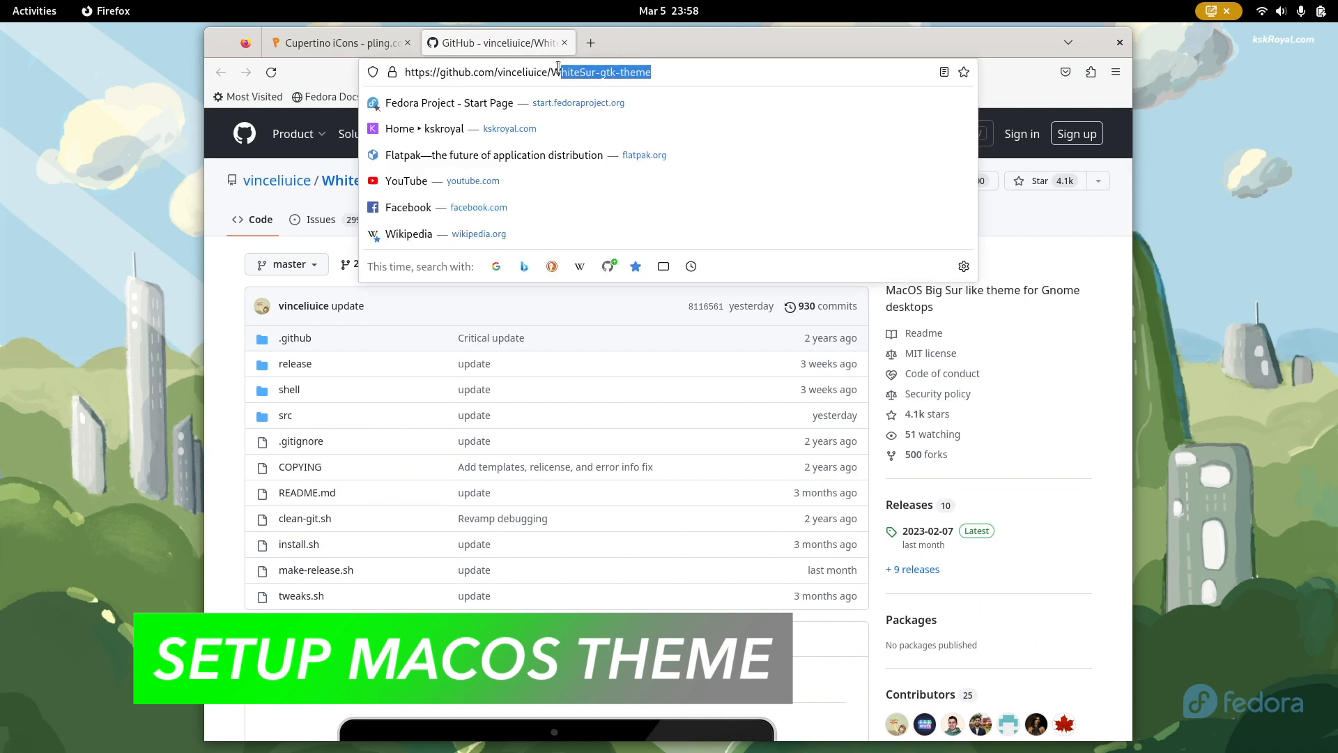
click(1076, 242)
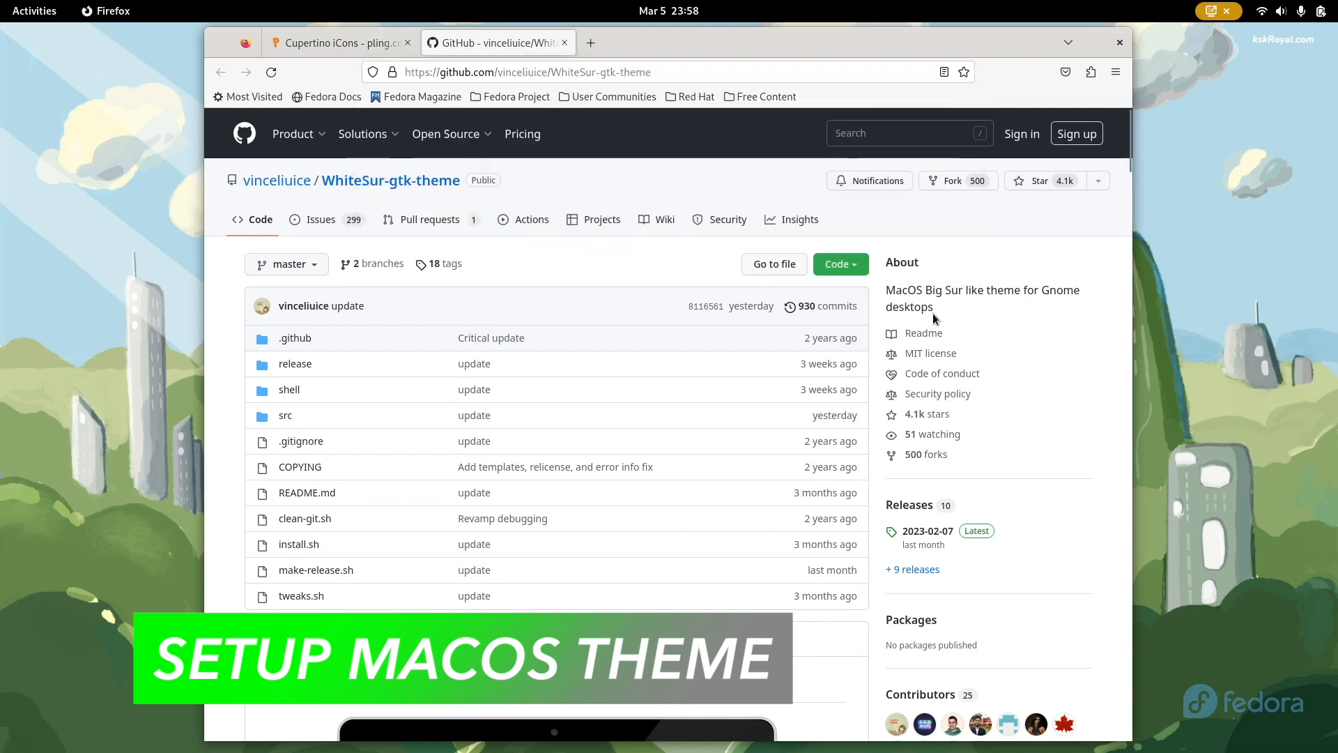
click(840, 264)
click(840, 388)
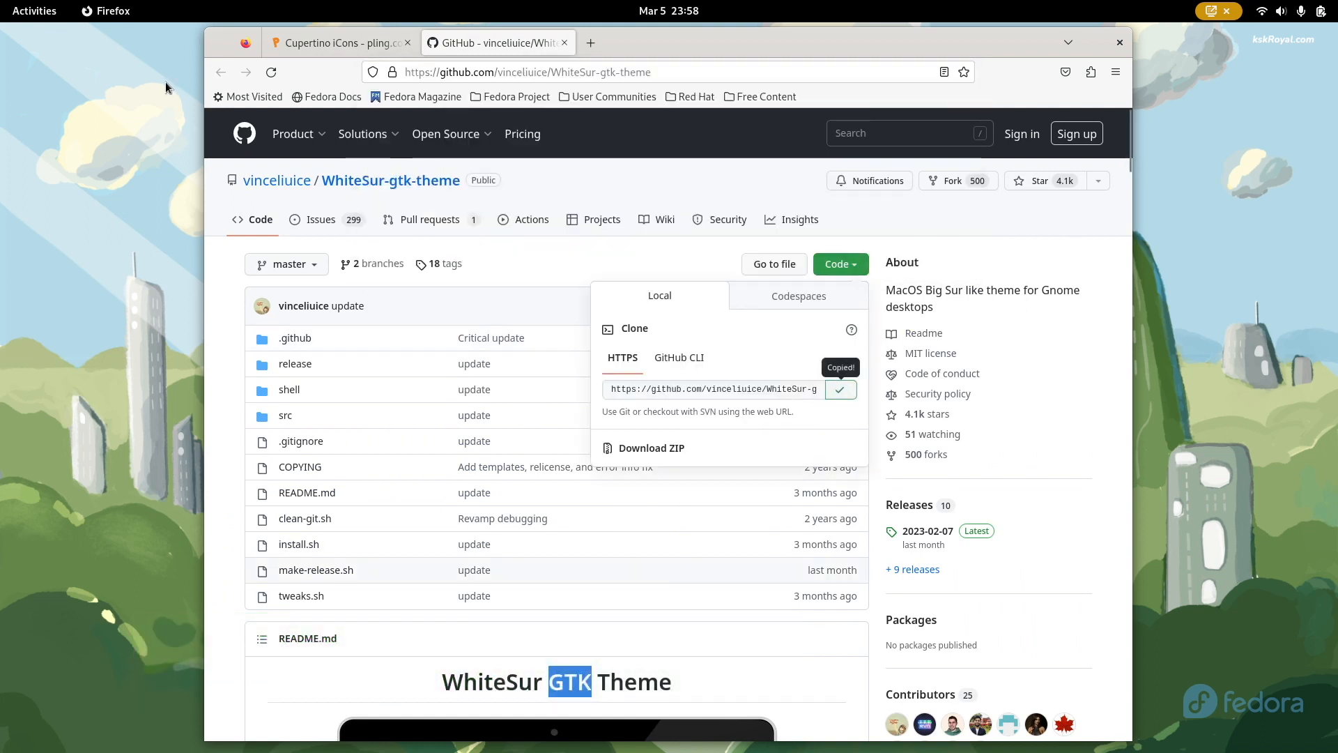
- Switch to the Terminal and clone the WhiteSur-gtk-theme repository into the home folder with git clone and the copied URL
mouse_move(0, 0)
scroll(627, 258, down, 1)
click(712, 390)
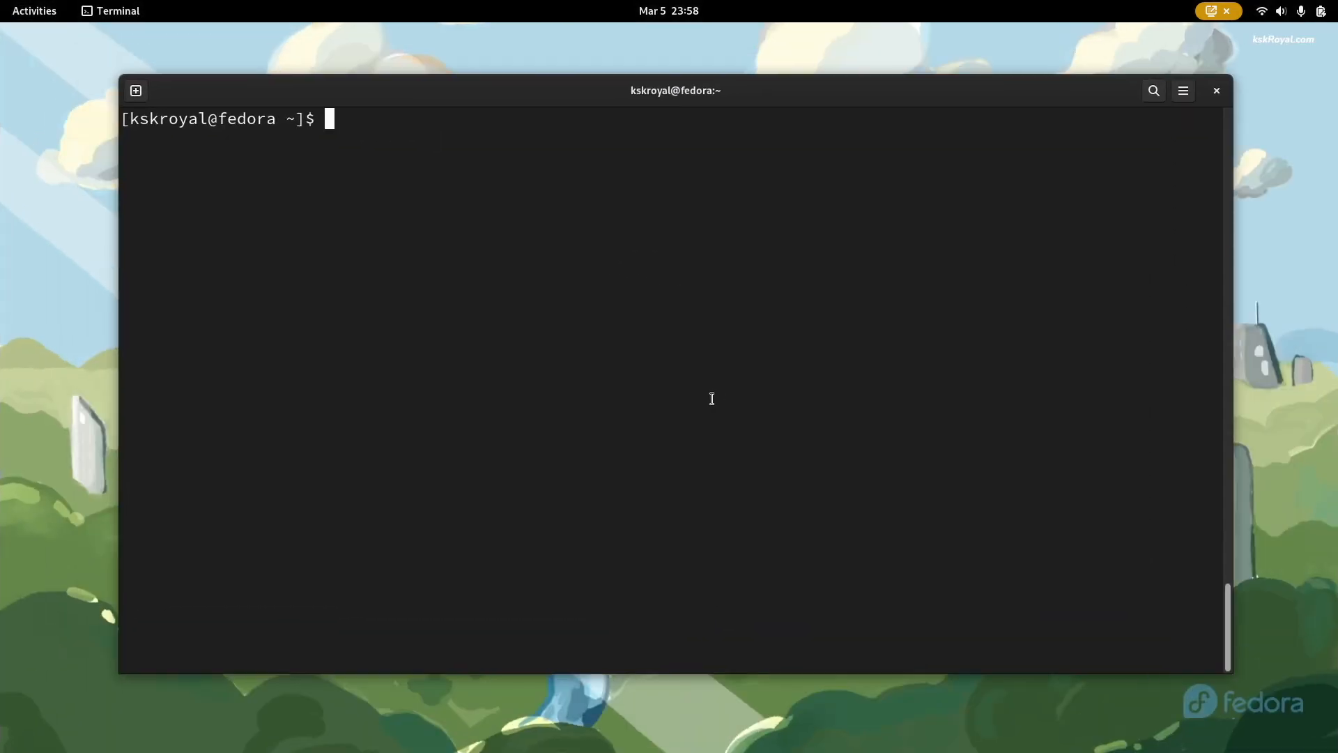
text(git clone)
key(ctrl+shift+v)
key(Return)
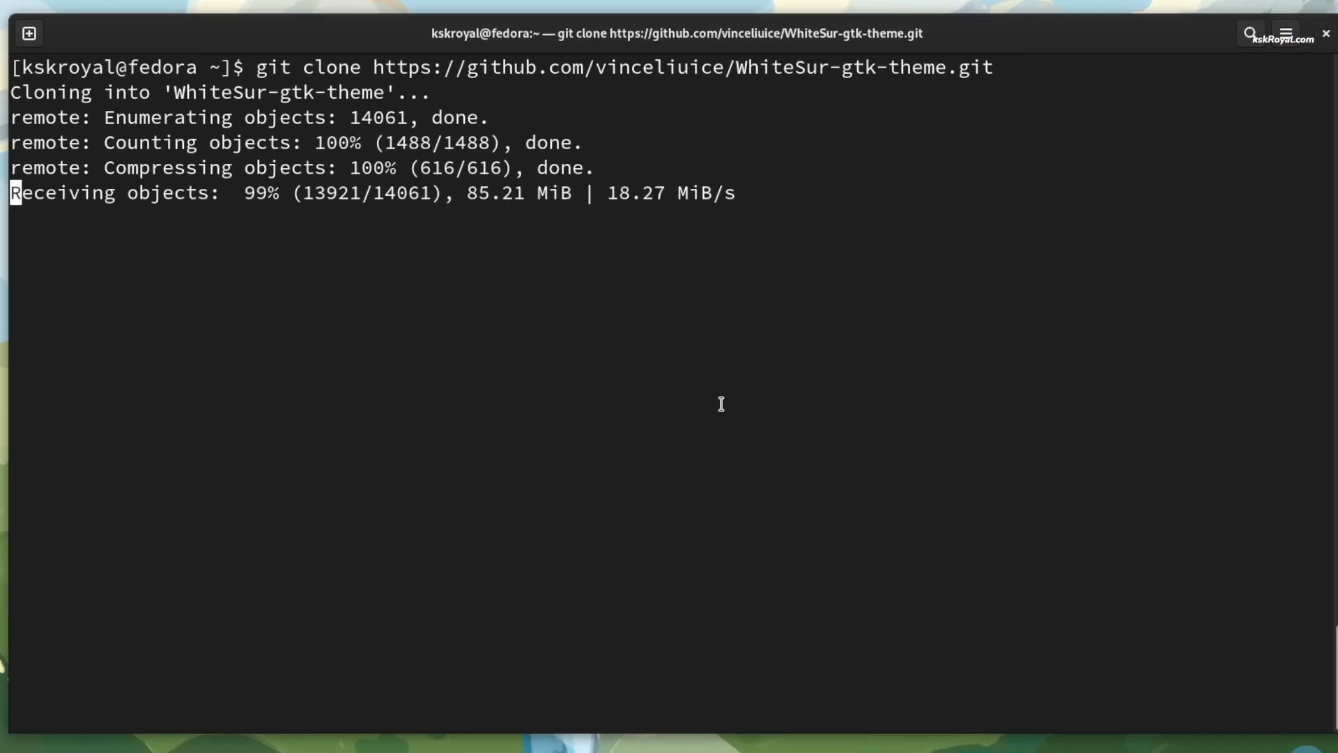
- List the home folder's contents and change into the WhiteSur-gtk-theme directory
text(ls)
key(Return)
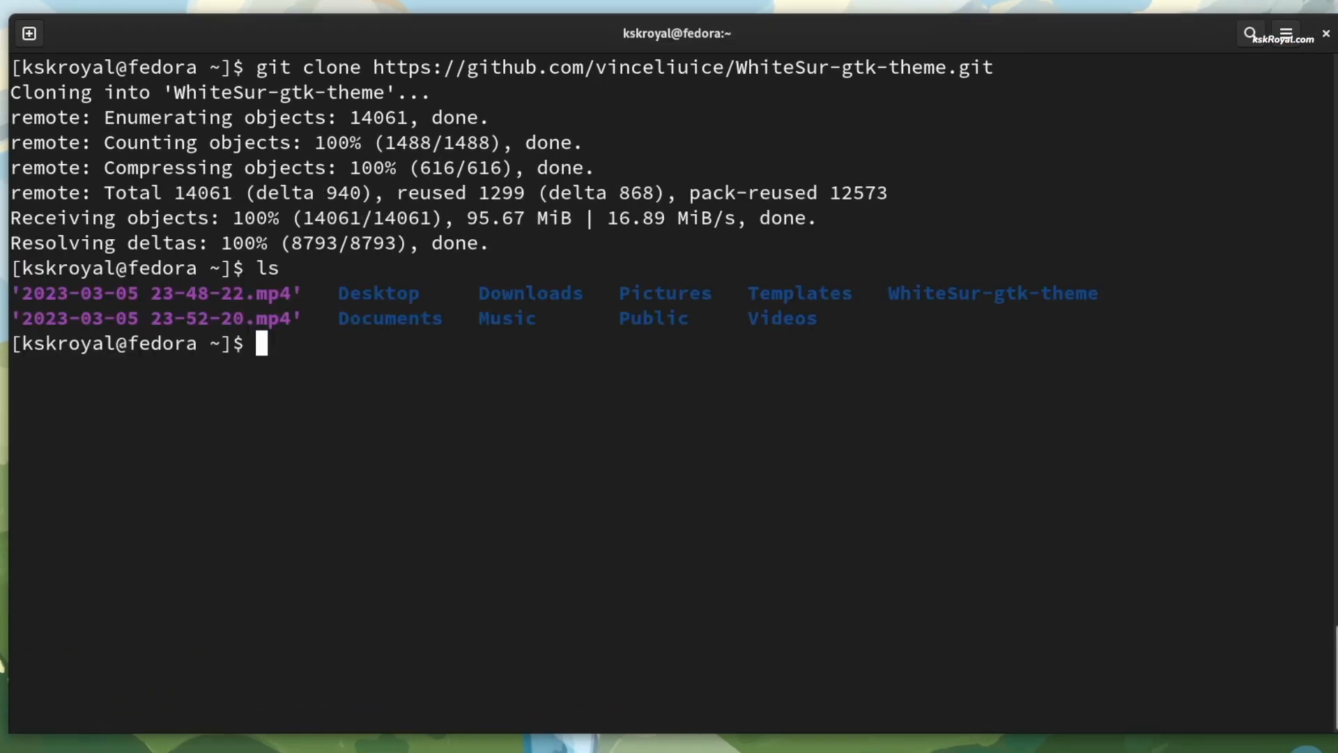
double_click(920, 291)
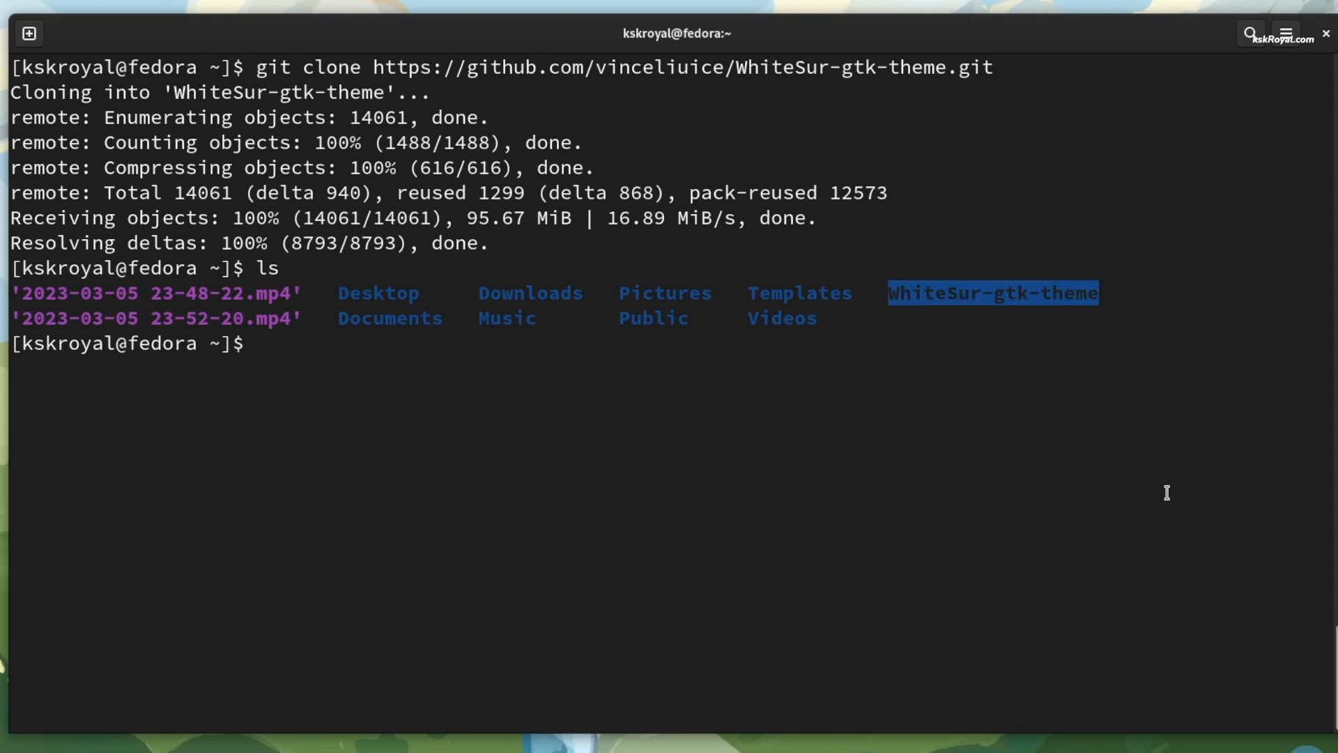
text(cd W)
key(Tab)
key(Return)
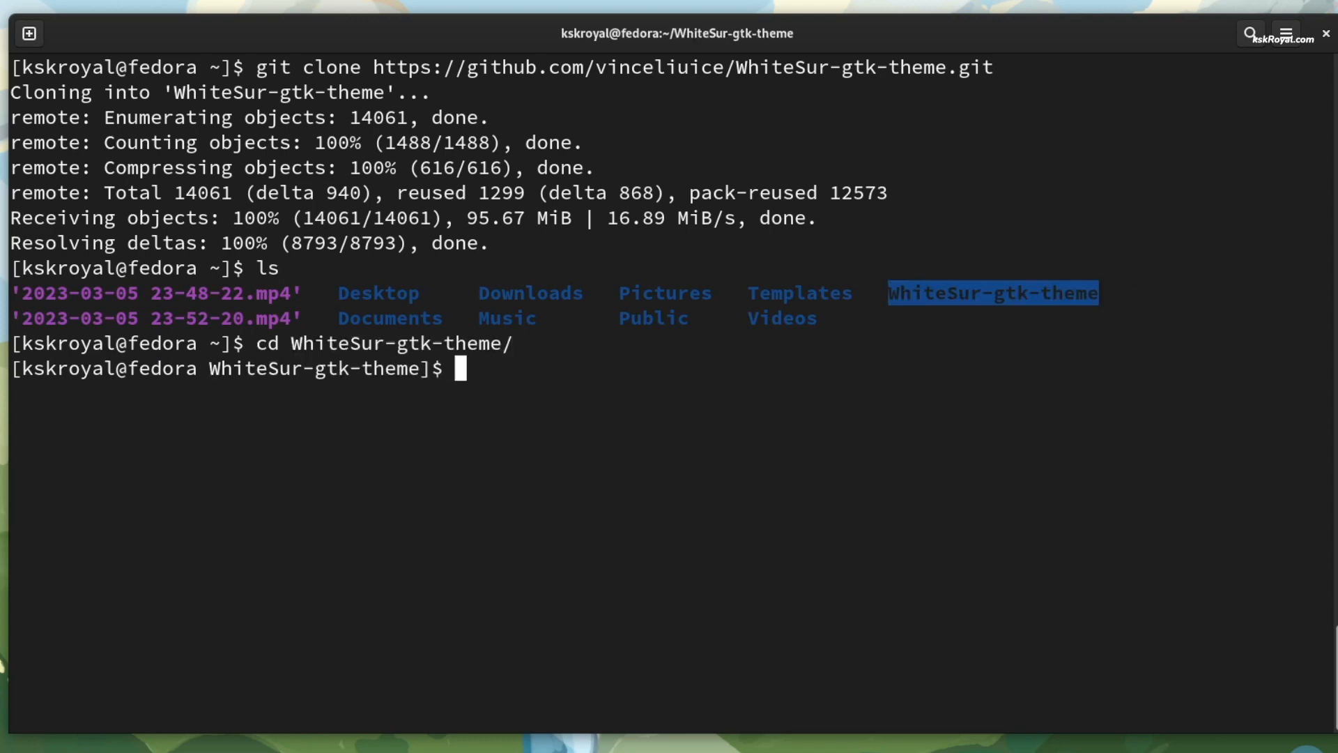
- List all files of the WhiteSur-gtk-theme directory with ls -lah and examine the install.sh and tweaks.sh entries
key(ctrl+l)
text(ls -lah)
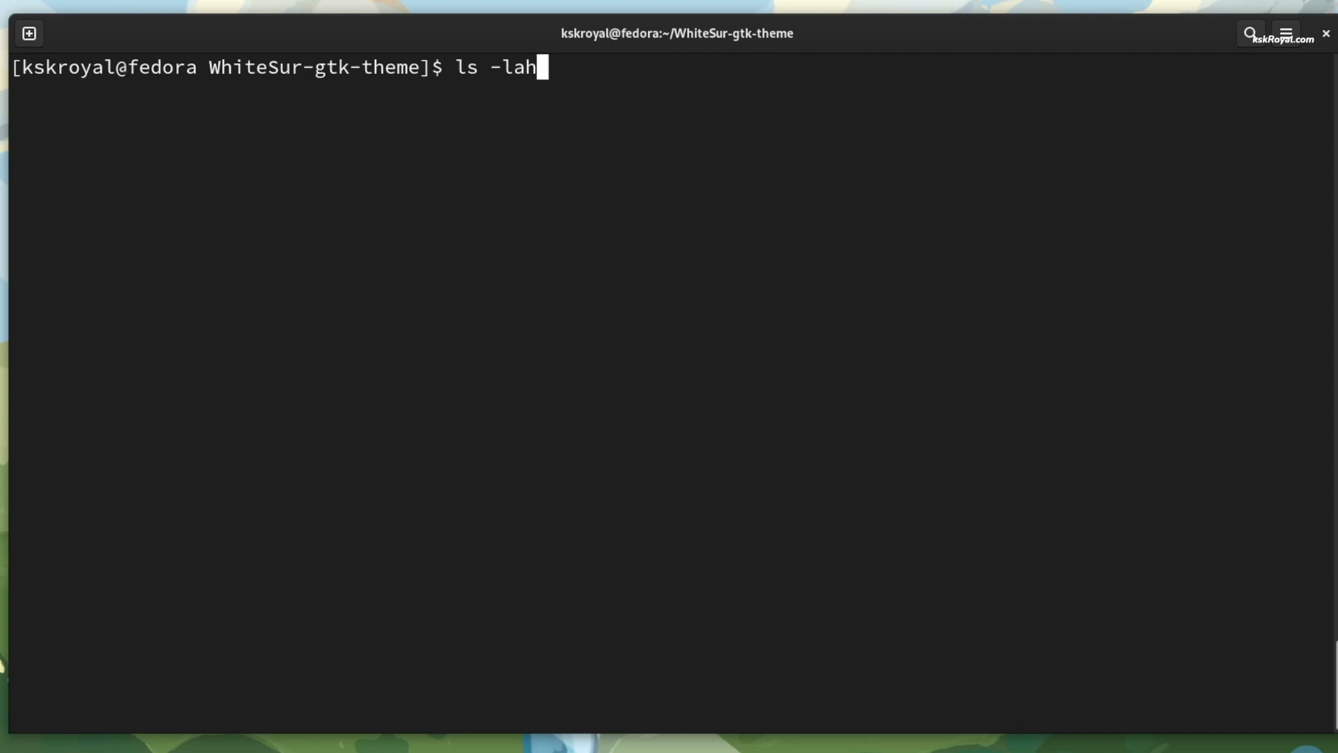
key(Return)
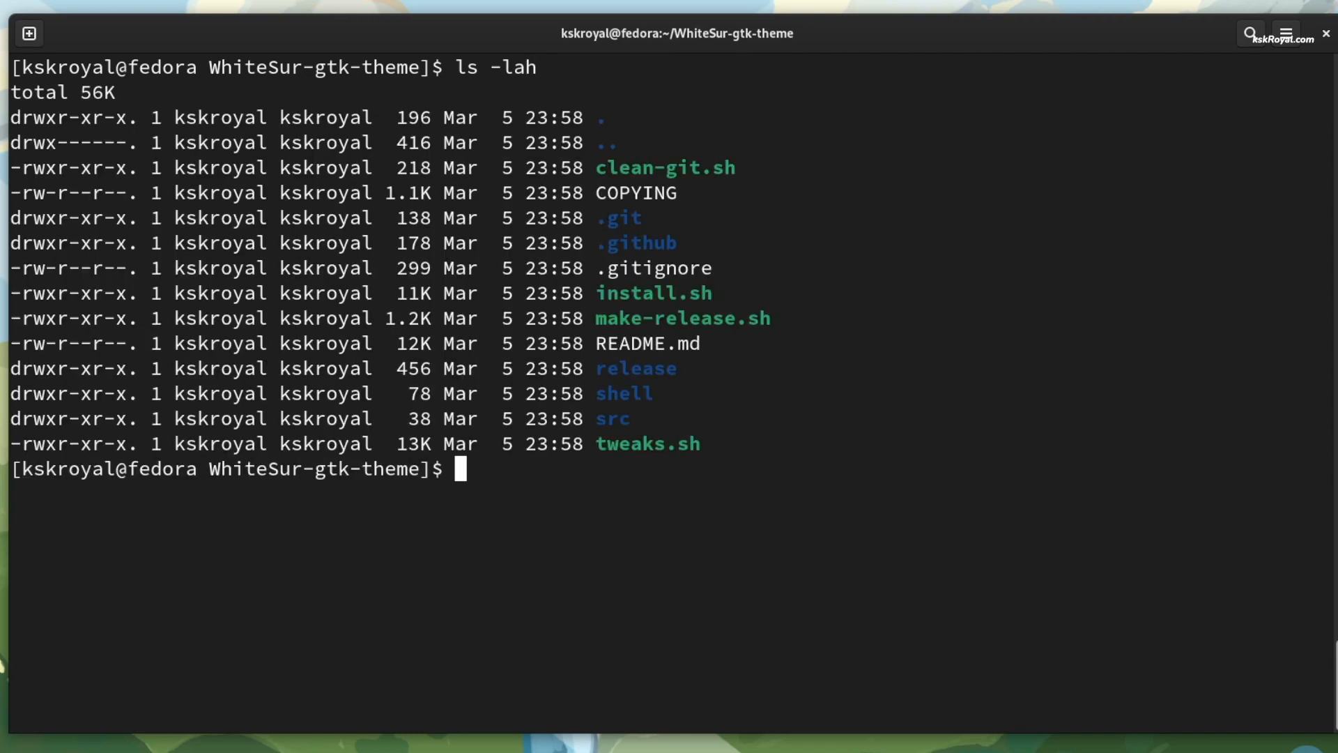
double_click(676, 439)
double_click(654, 293)
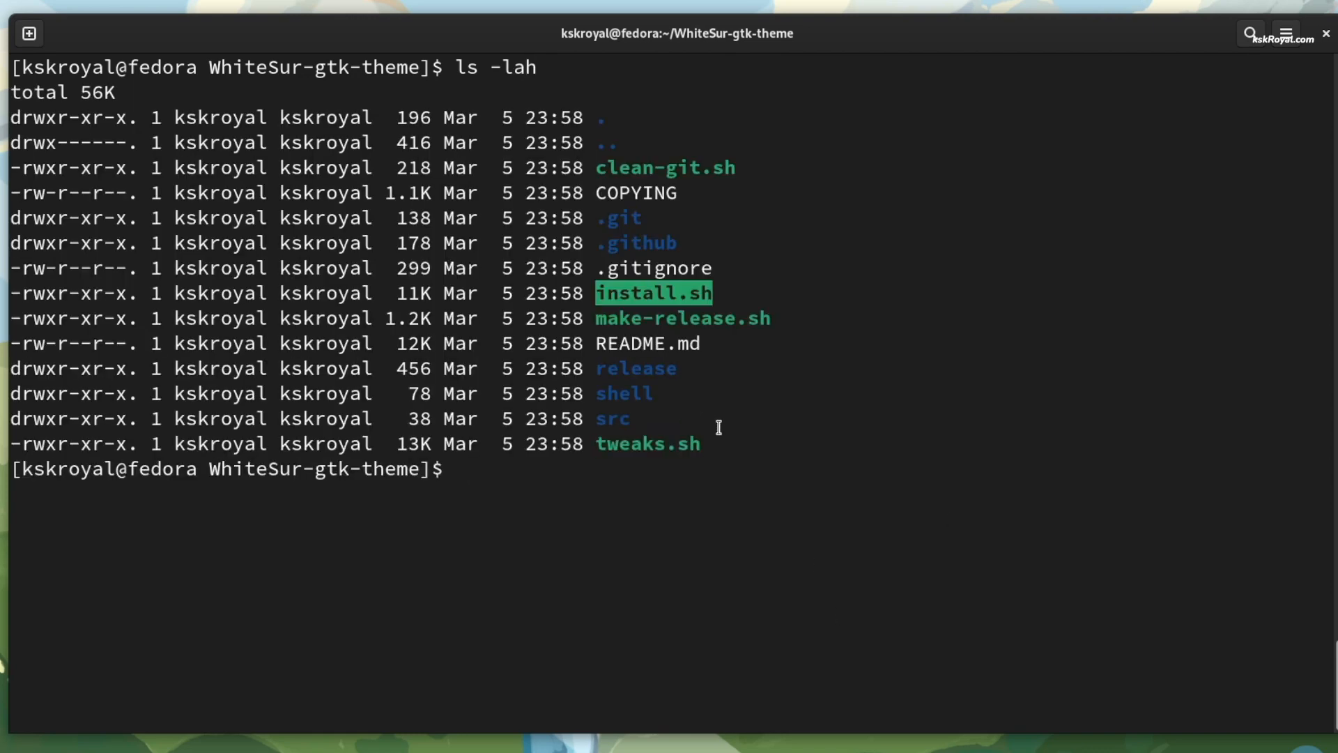
drag(742, 432, 11, 117)
click(648, 300)
triple_click(648, 300)
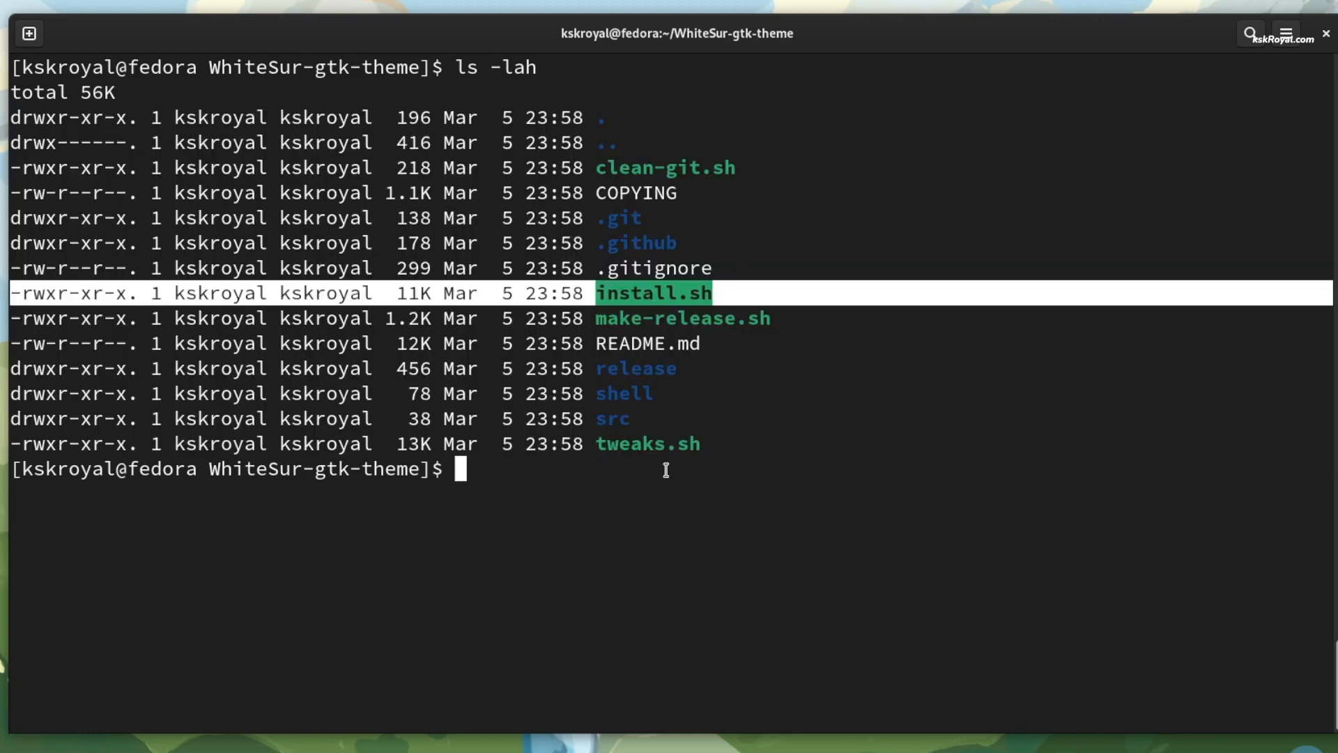
double_click(659, 446)
triple_click(688, 301)
click(702, 575)
- Run ./install.sh --help and read through the theme installer's available options
text(./in)
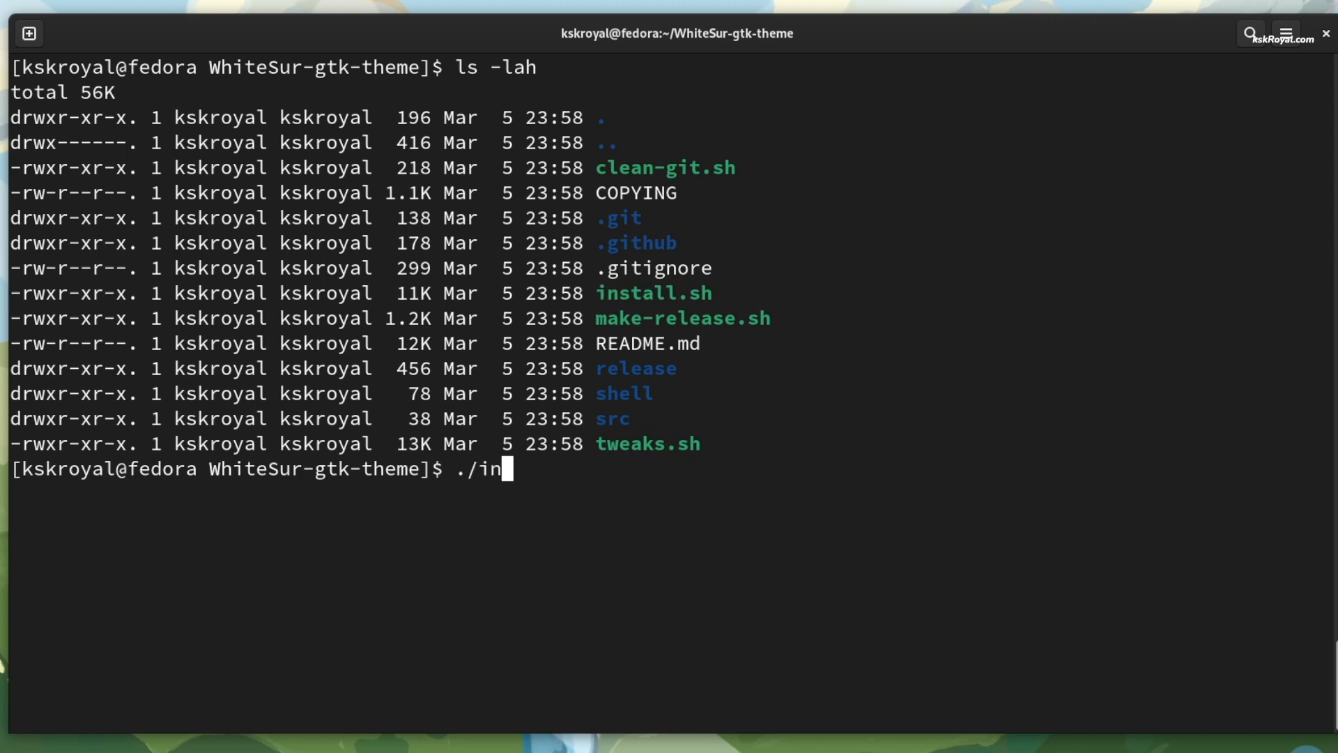
key(ctrl+l)
text(s)
key(Tab)
text(-)
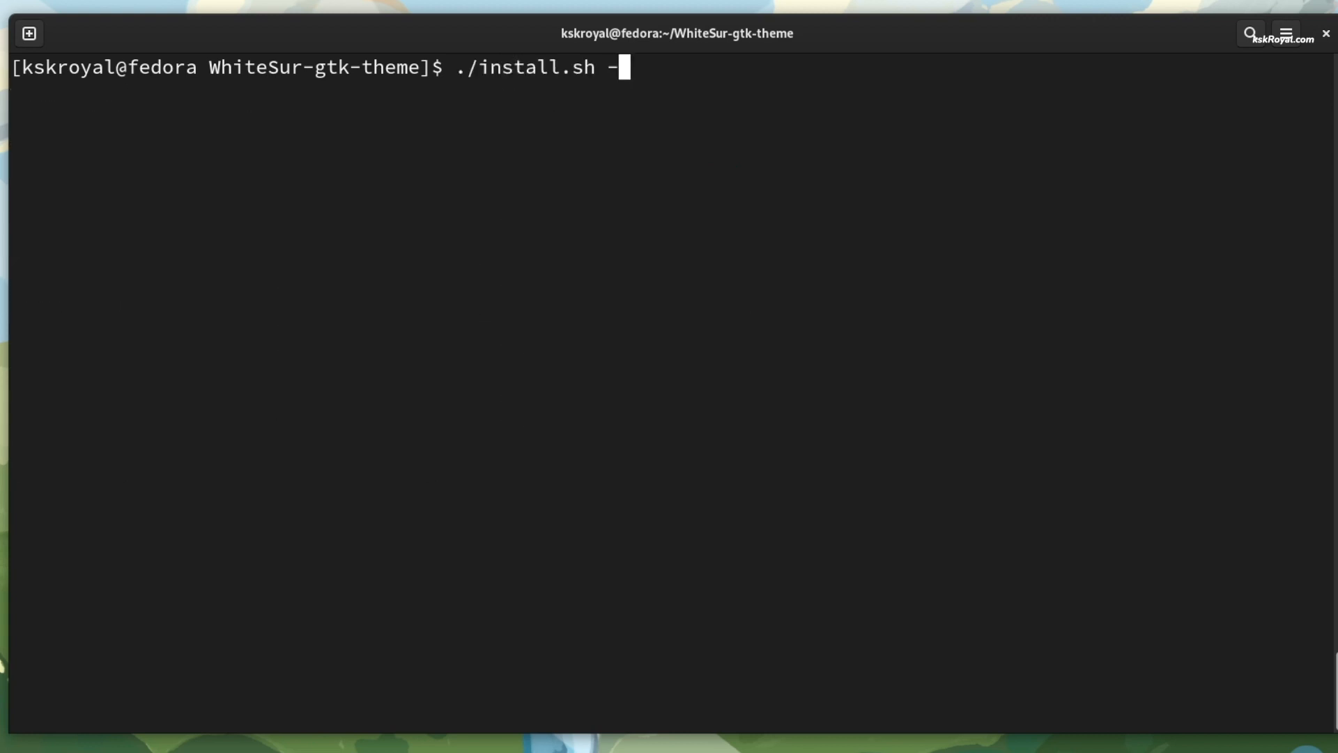
text(-help)
key(Return)
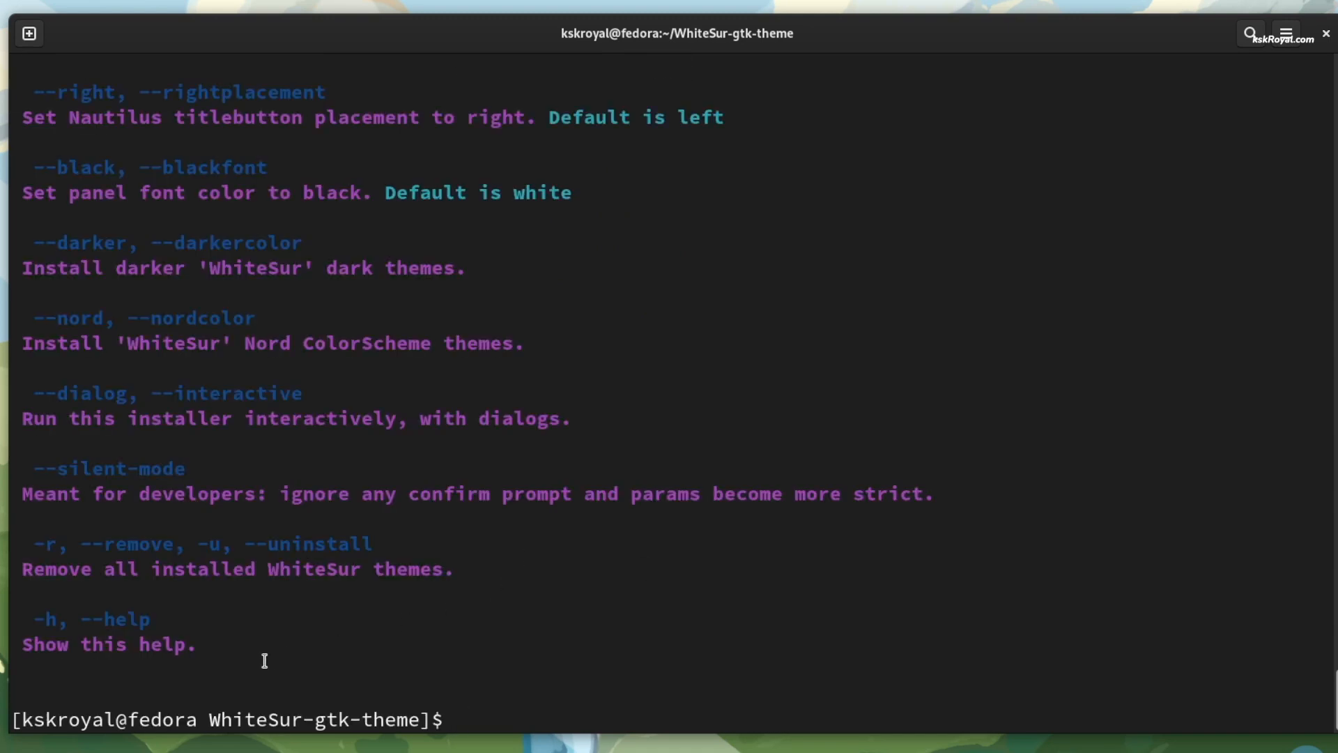
drag(264, 661, 92, 192)
scroll(308, 299, up, 10)
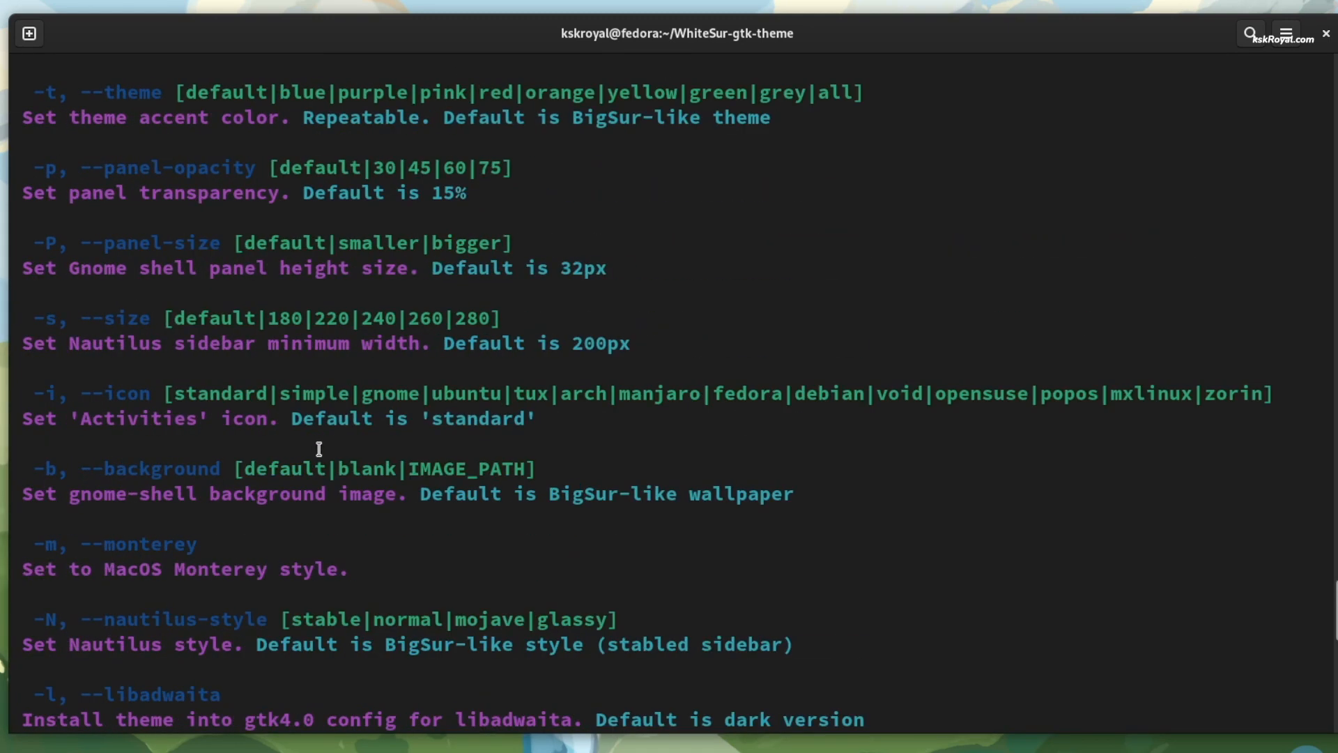
scroll(319, 448, up, 9)
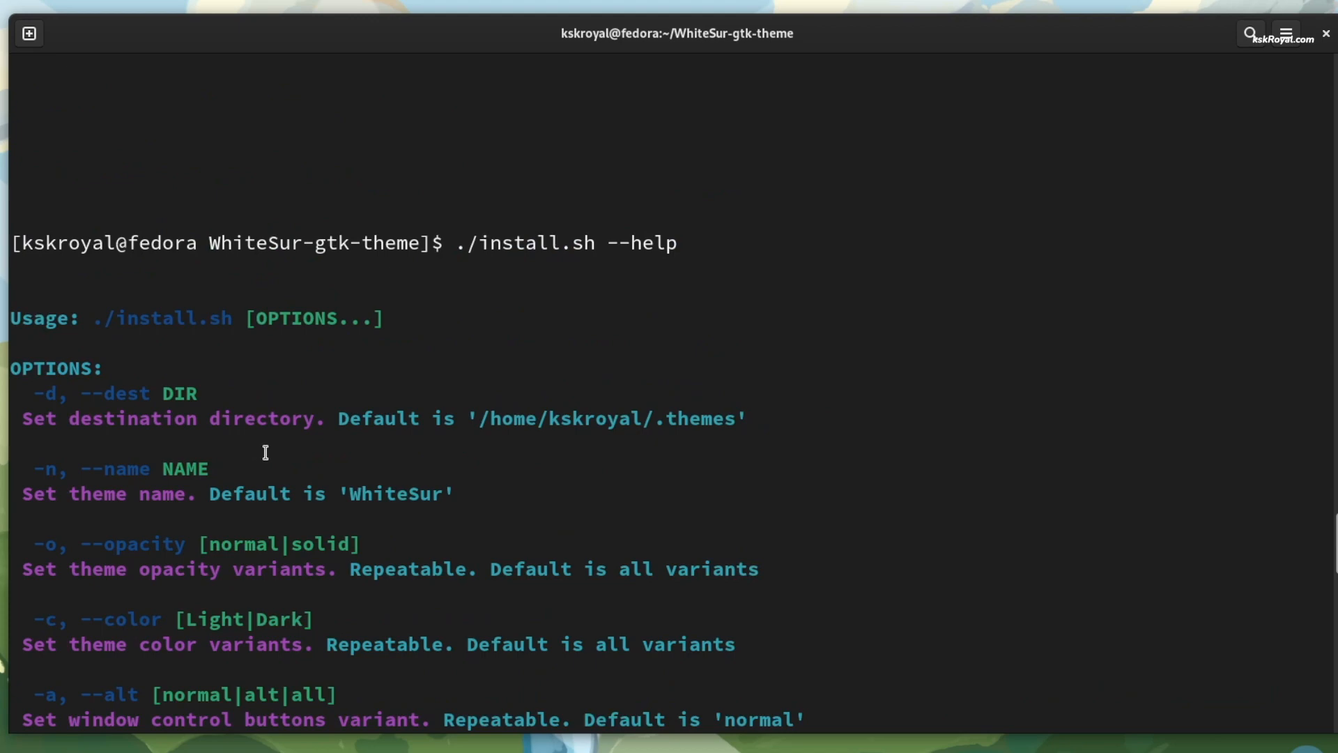
scroll(265, 452, down, 15)
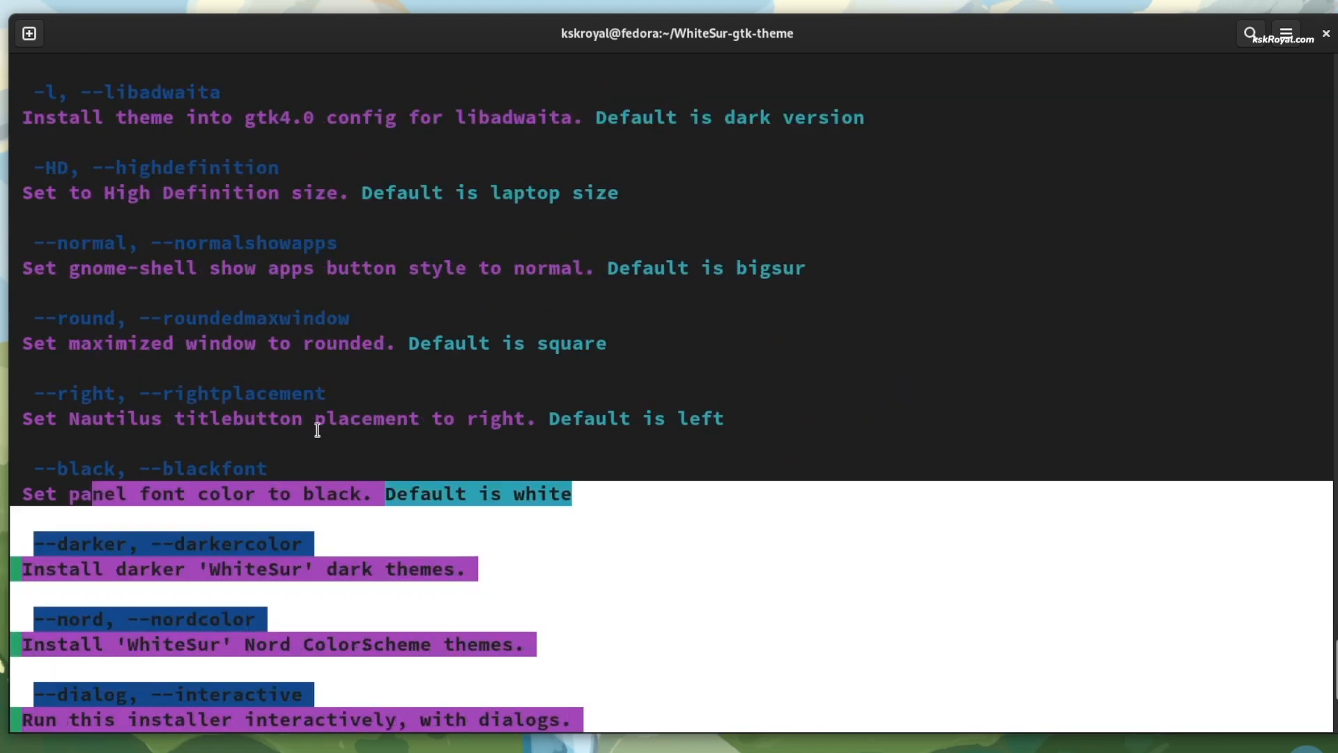
scroll(317, 430, down, 5)
- Install the WhiteSur theme with ./install.sh -t all -m -N stable -s 220 -l --normal --round, authenticating with the sudo password
key(ctrl+l)
text(./)
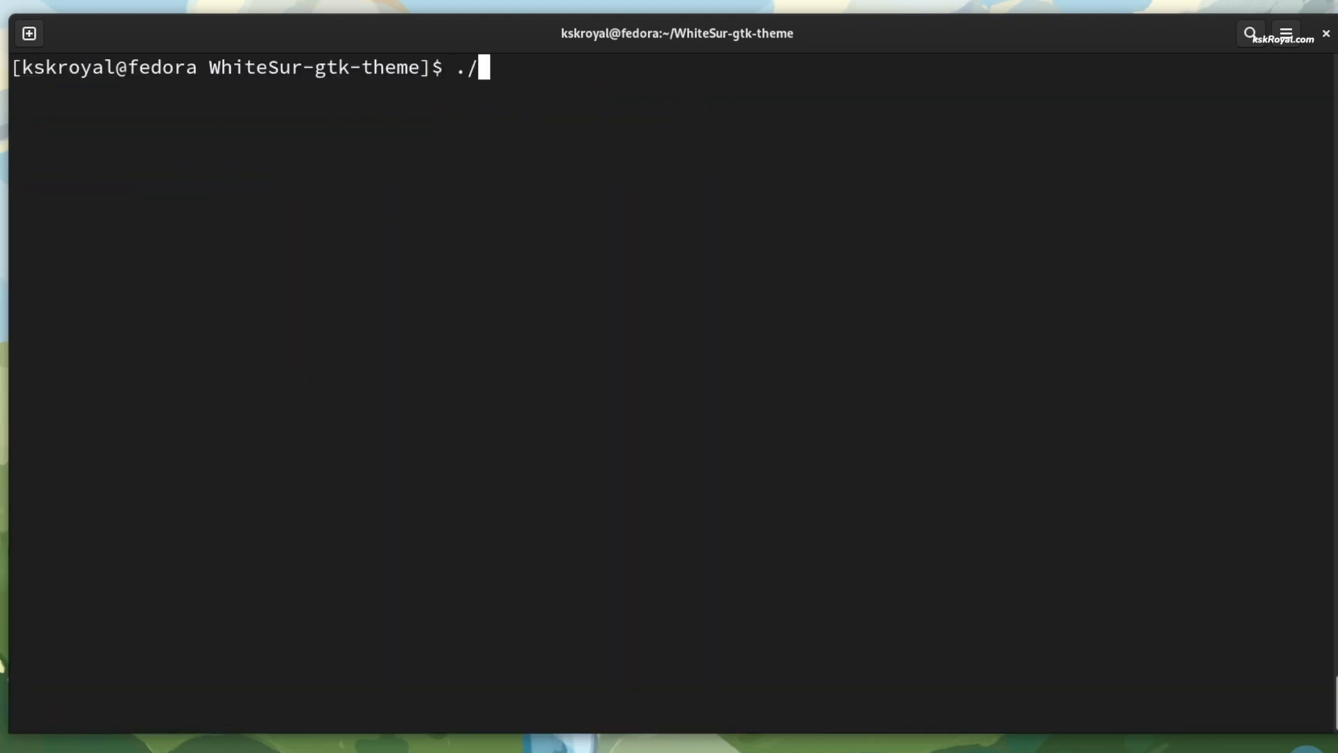
text(in)
key(Tab)
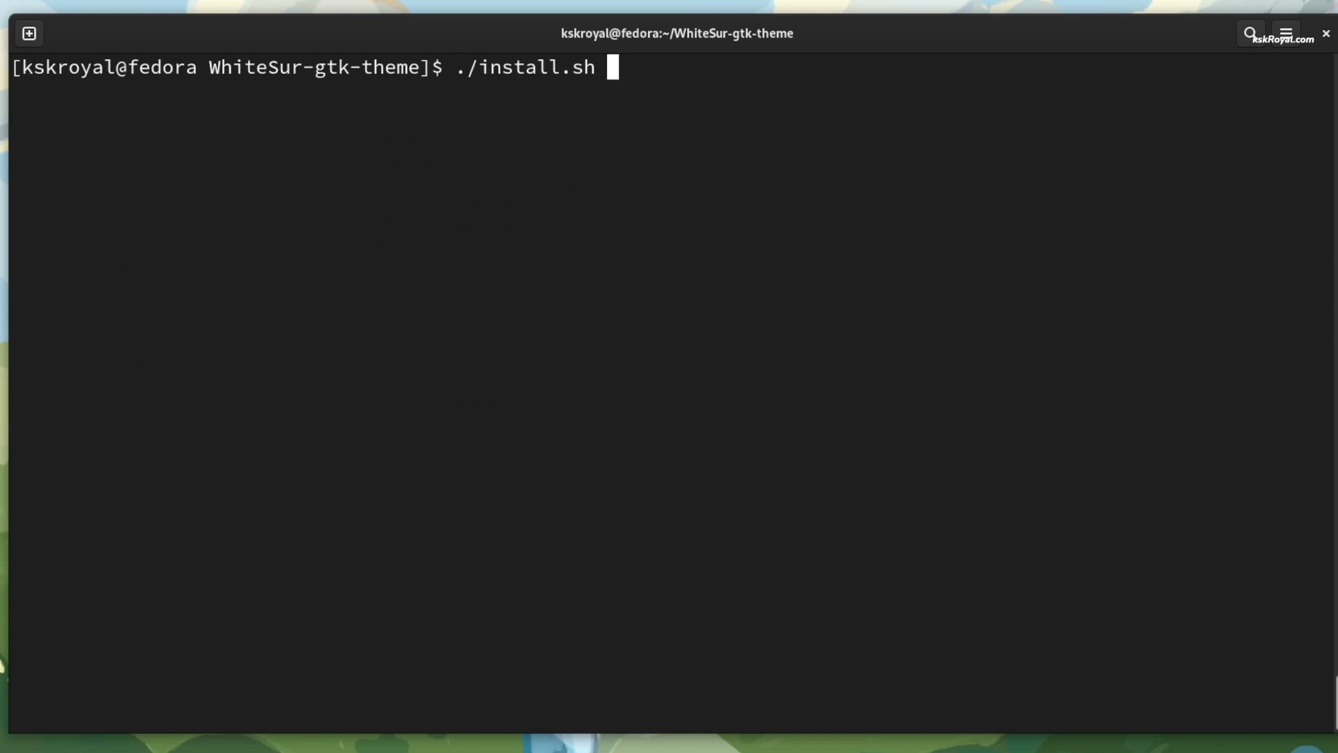
text(-t all -m)
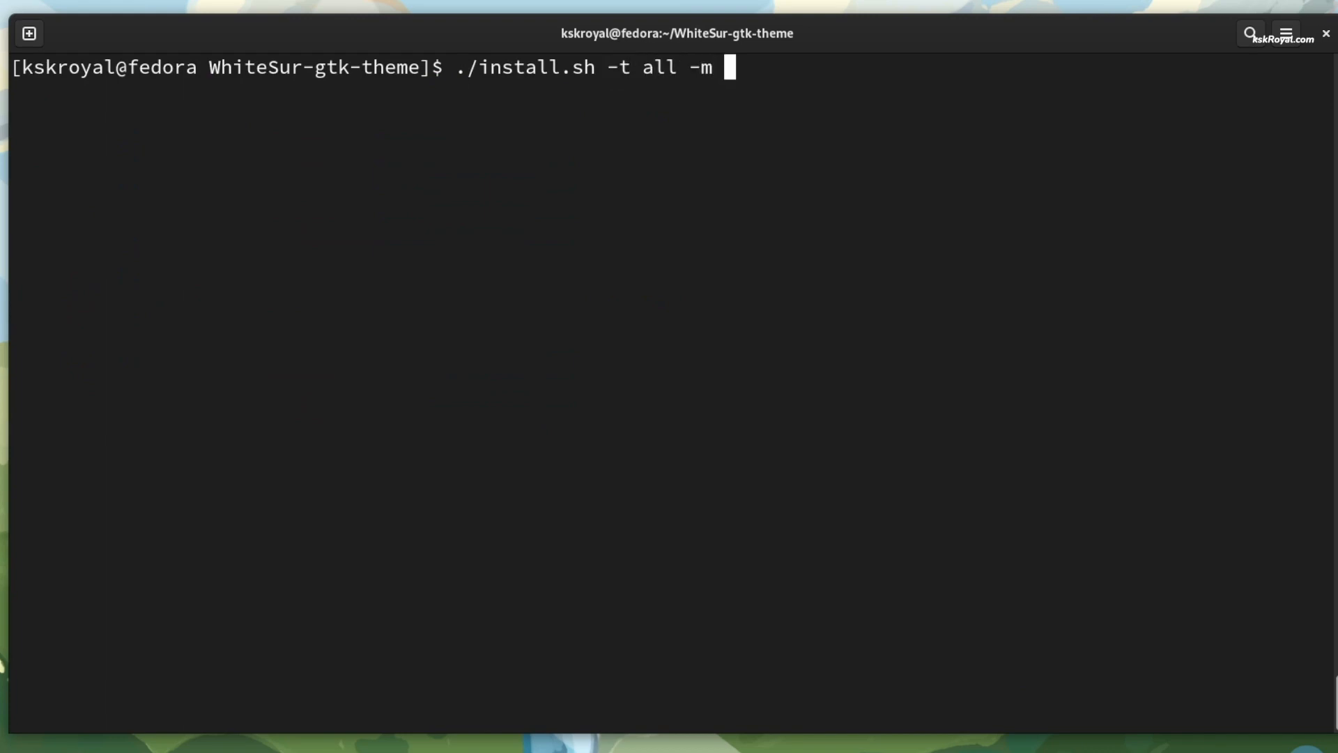
text( -N sta)
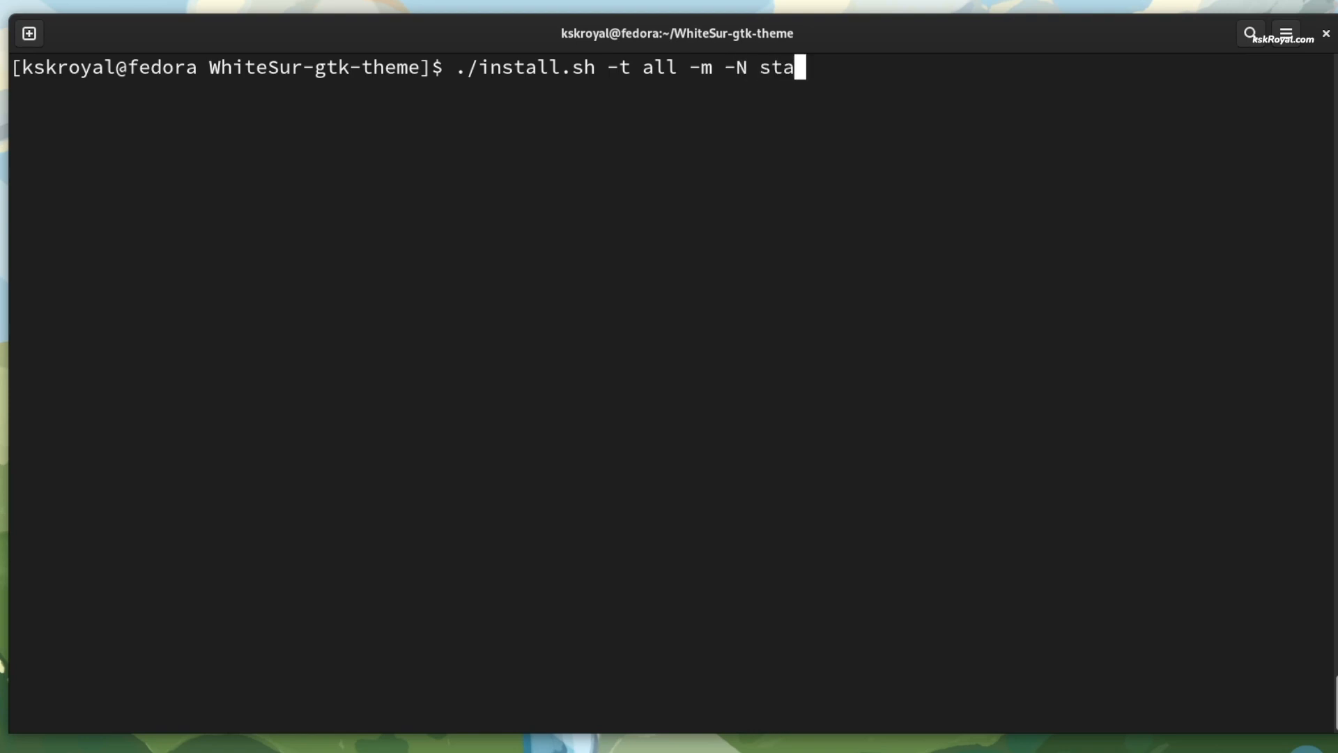
text(ble )
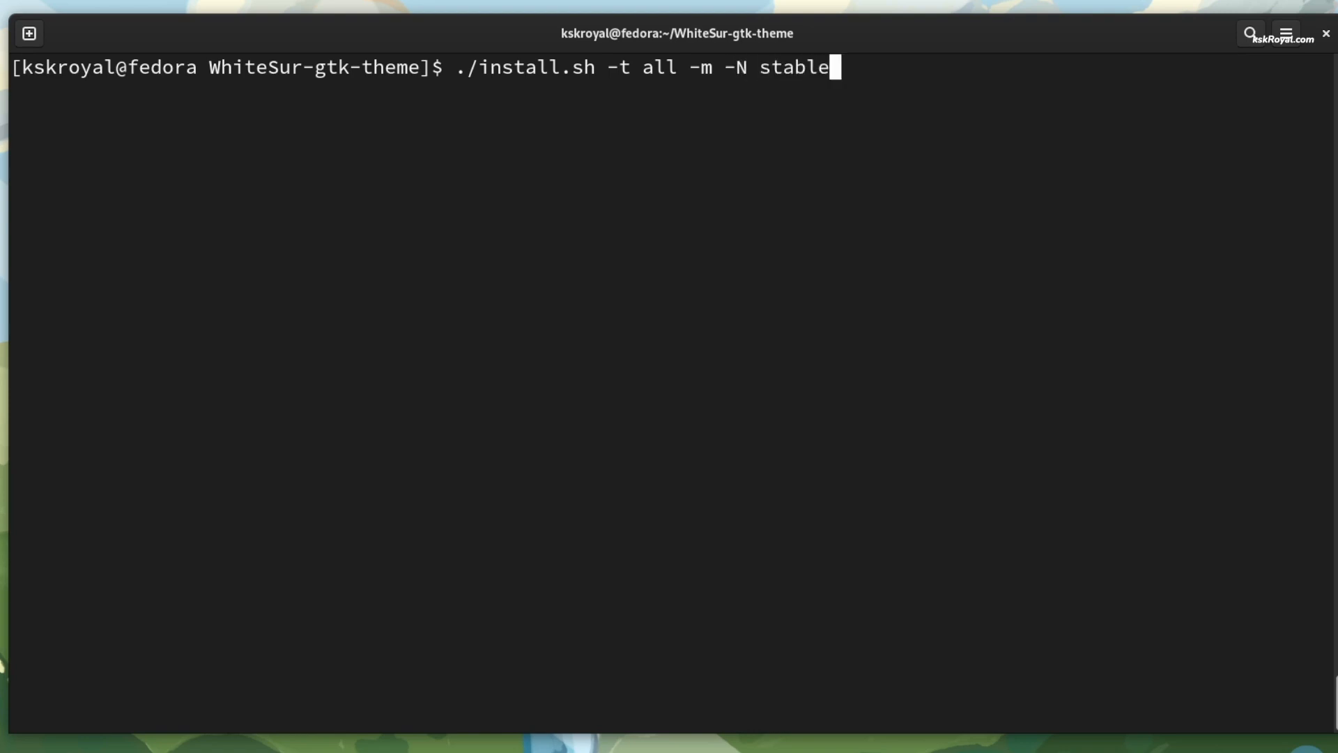
text(-s 2)
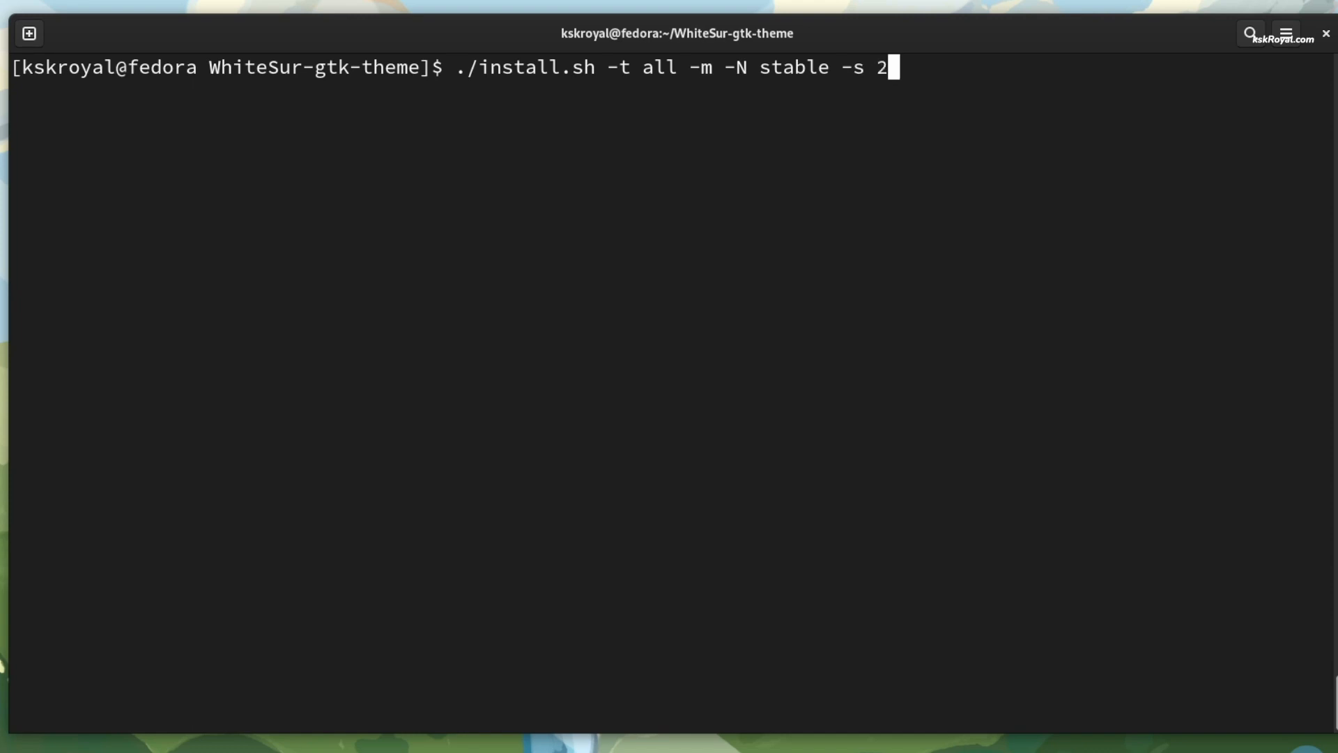
text(20 -l )
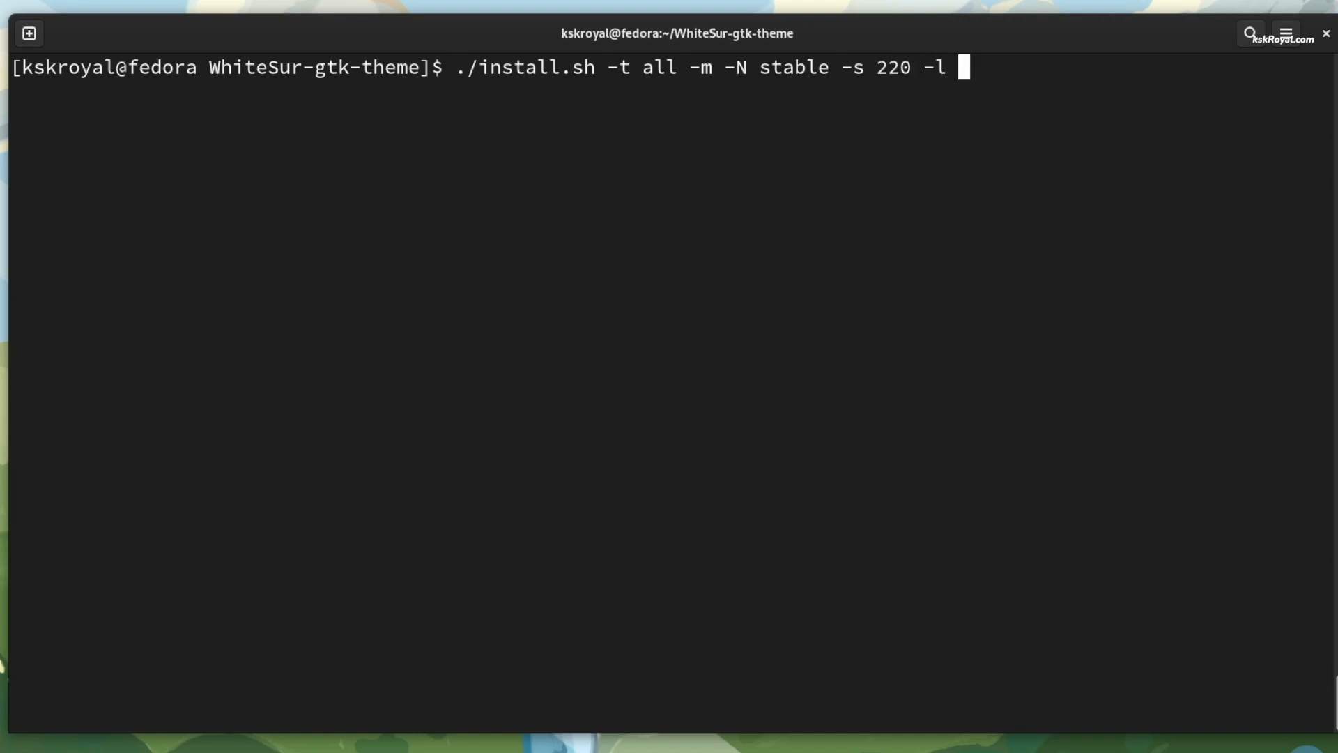
text(--nor)
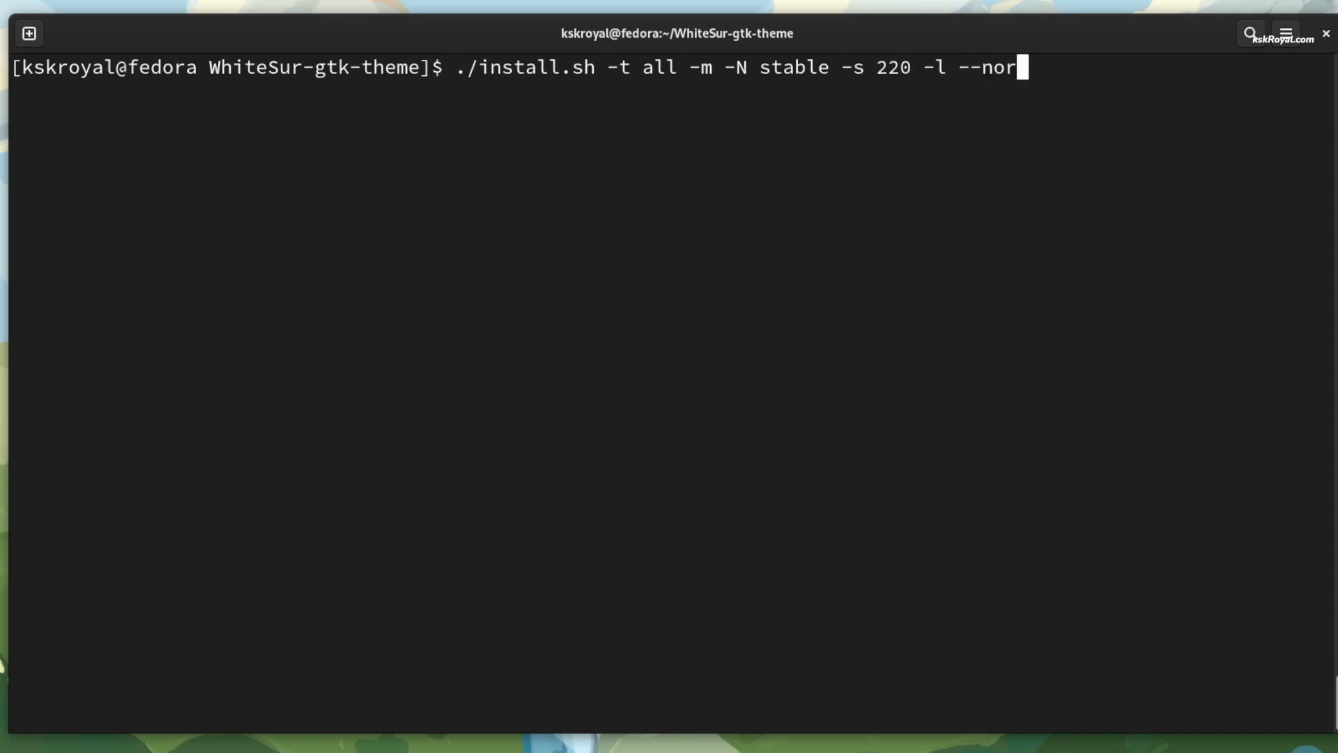
text(mal --round)
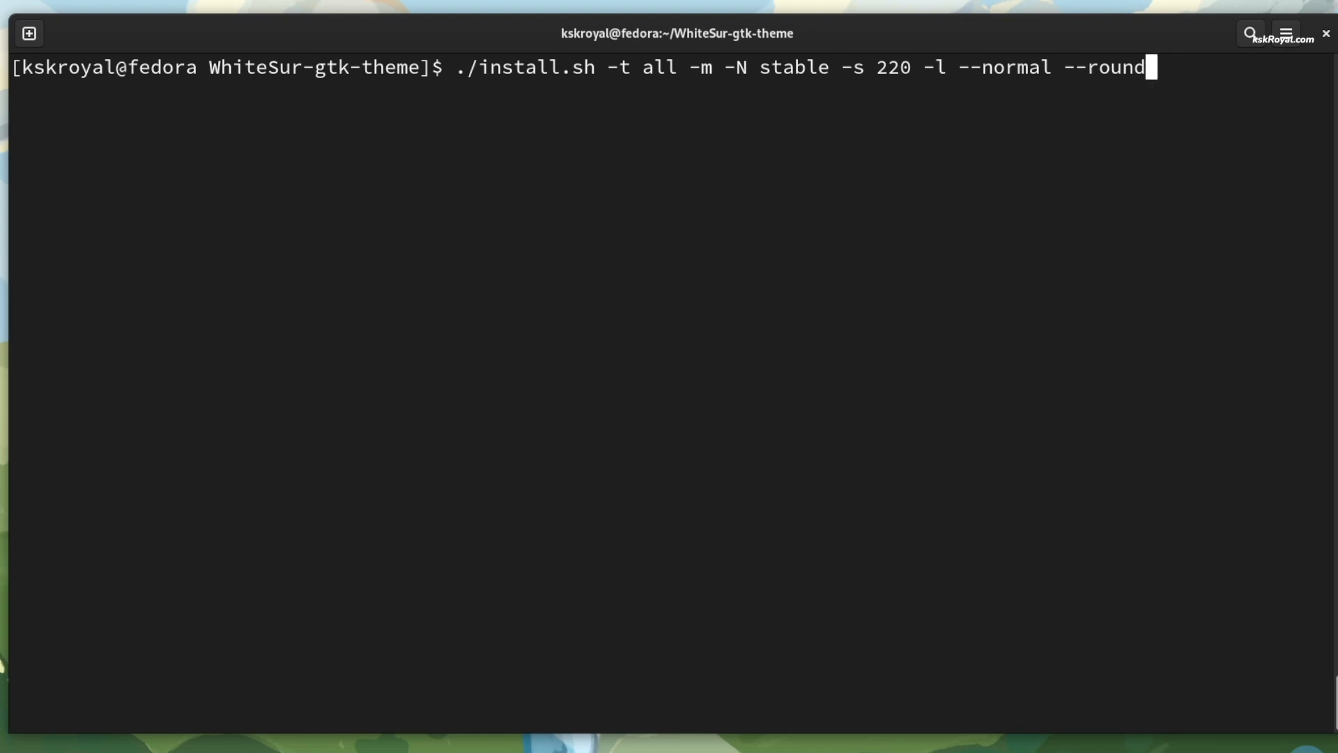
key(Return)
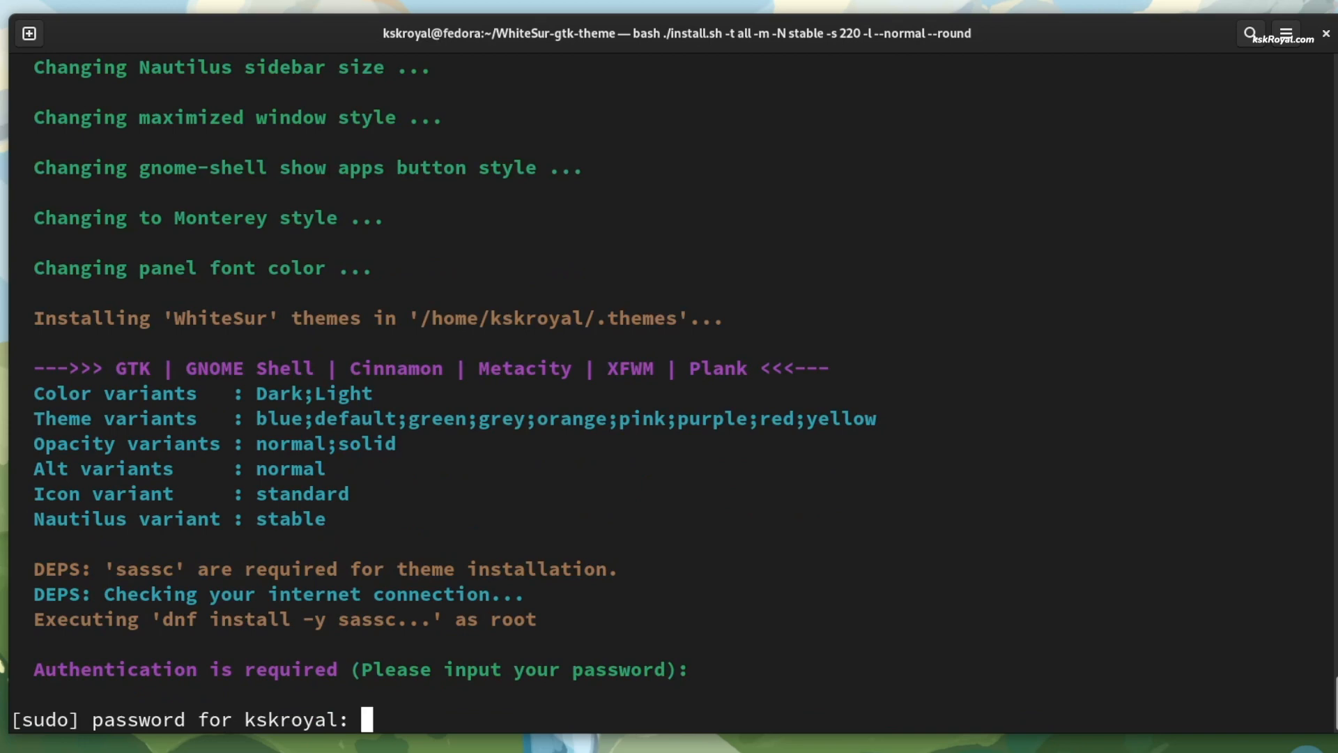
key(Return)
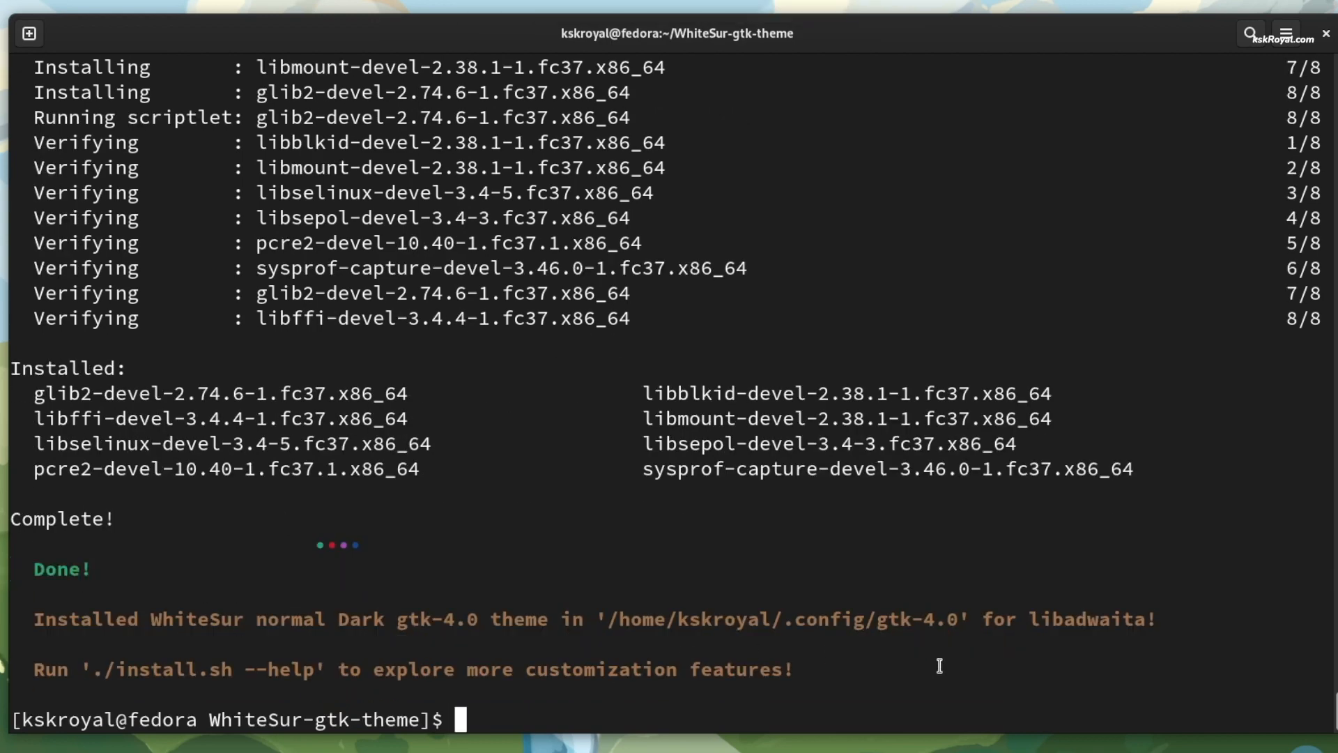
- Clear the terminal and list the theme directory's shell scripts with ls *sh to locate tweaks.sh
key(ctrl+l)
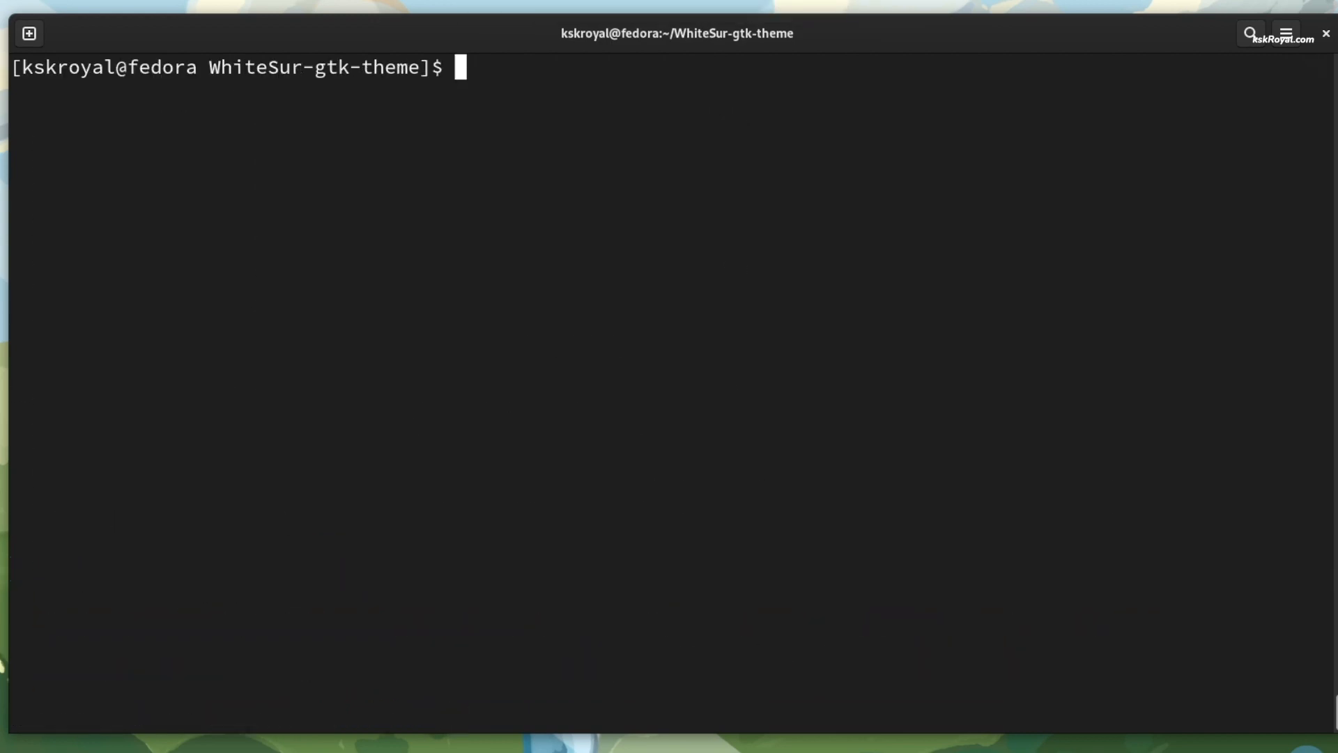
text(ls *sh)
key(Return)
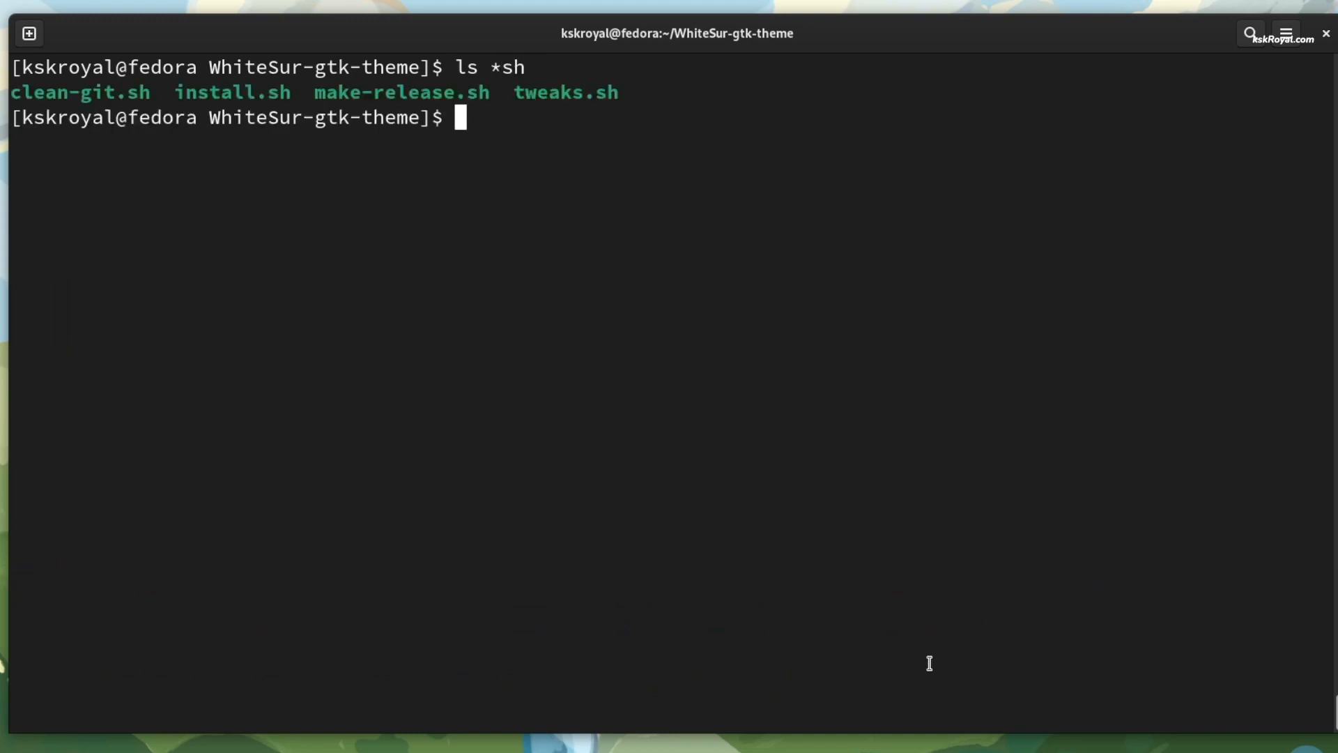
double_click(585, 93)
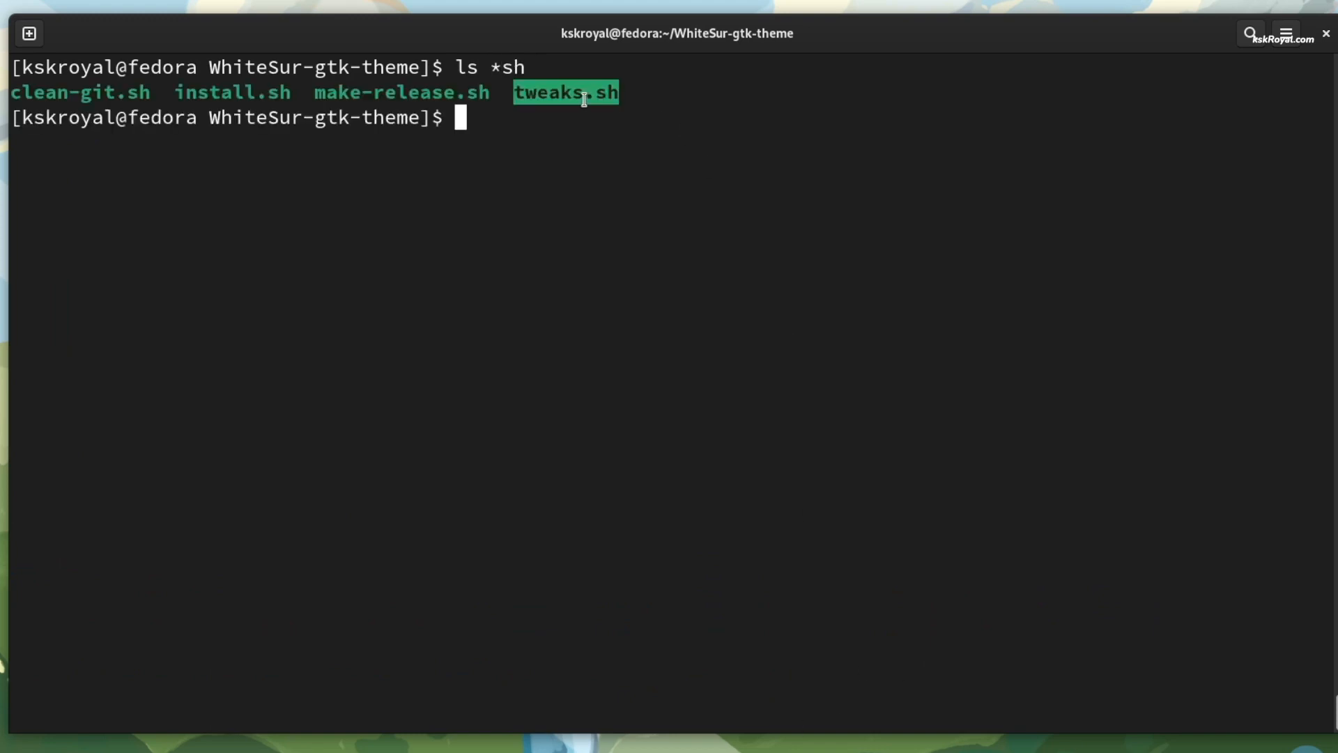
- Run sudo ./tweaks.sh -g in the WhiteSur-gtk-theme directory to install the WhiteSur GDM theme
click(682, 280)
text(sudo ./t)
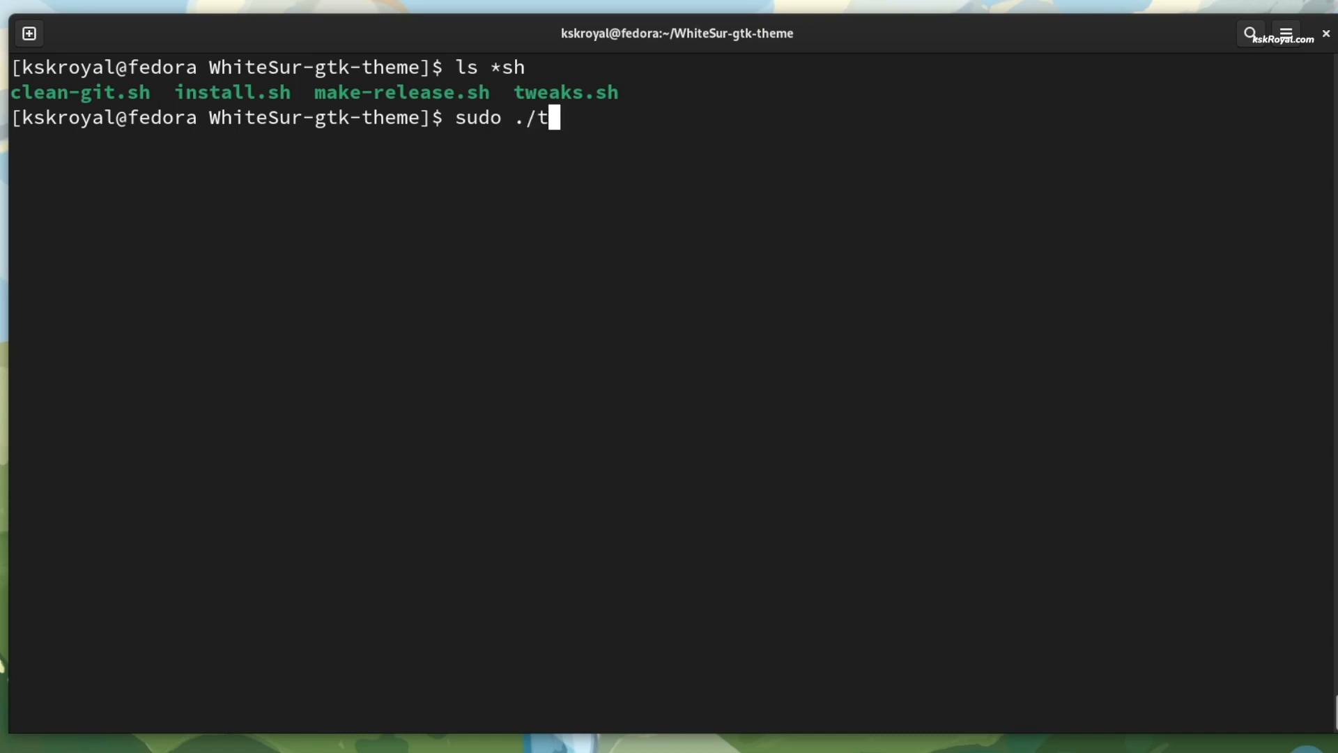
key(Tab)
text(-g)
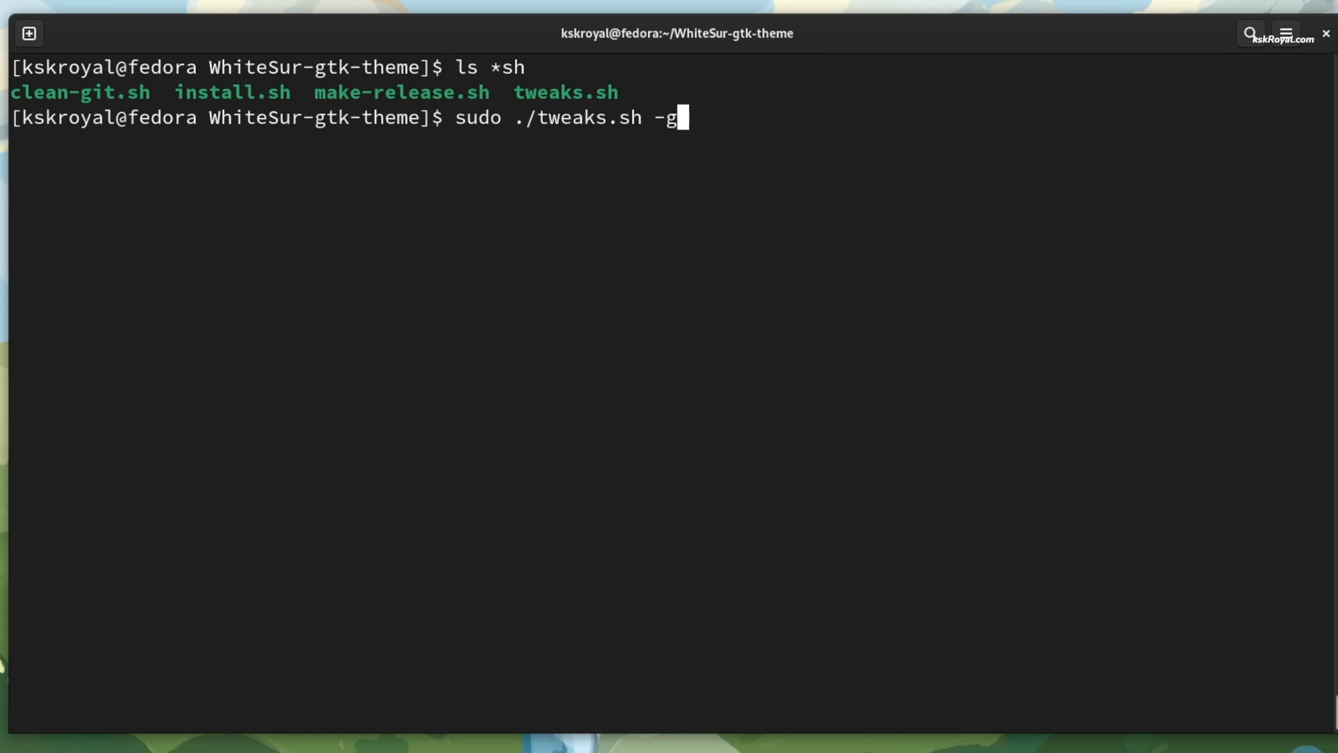
key(Return)
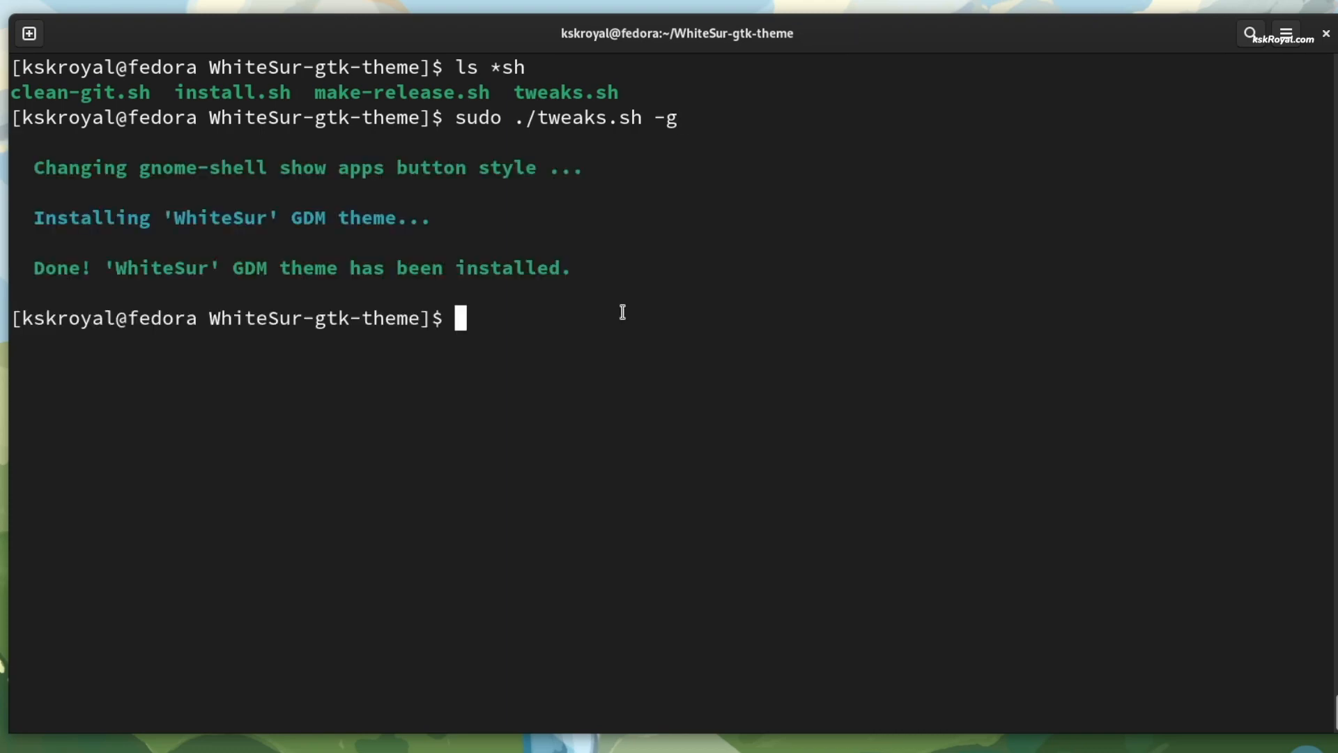
- Change the recalled tweaks command to sudo ./tweaks.sh -f without running it, and close the open Firefox window
key(Up)
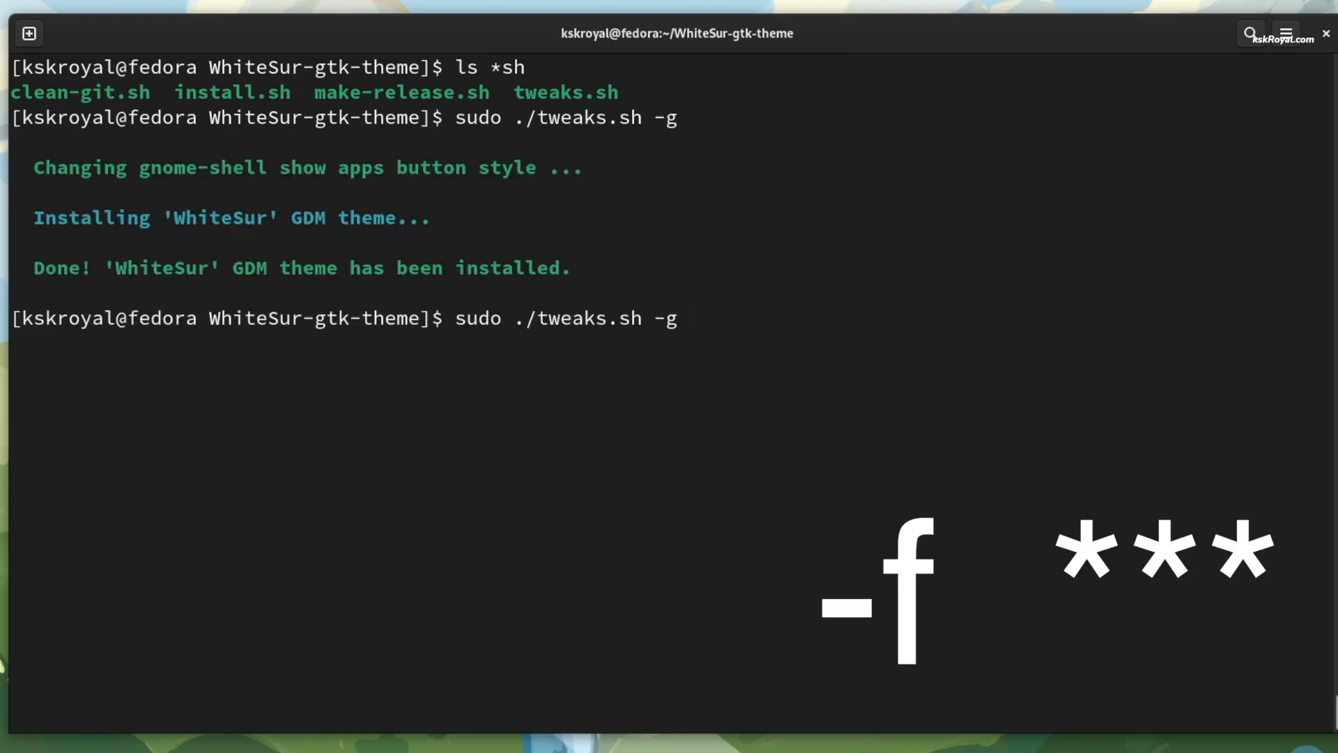
key(BackSpace)
text(f)
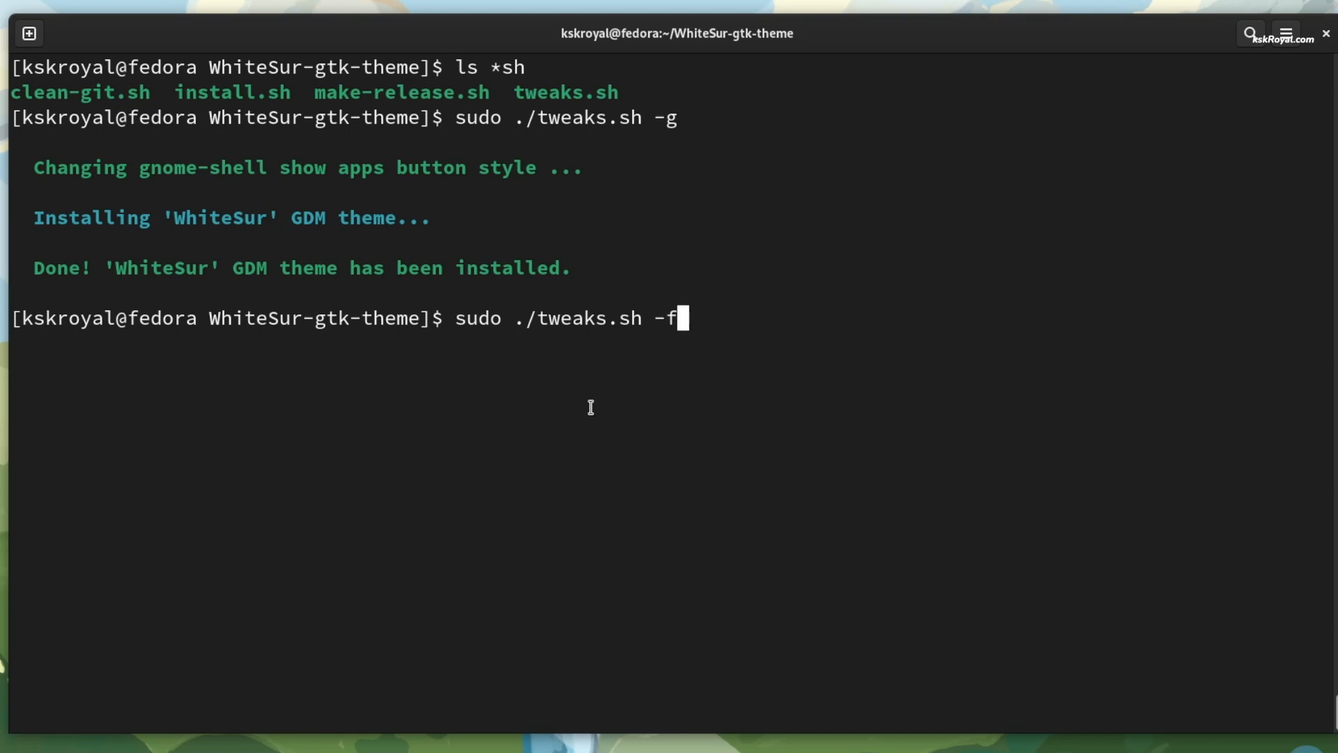
mouse_move(0, 0)
scroll(293, 408, up, 1)
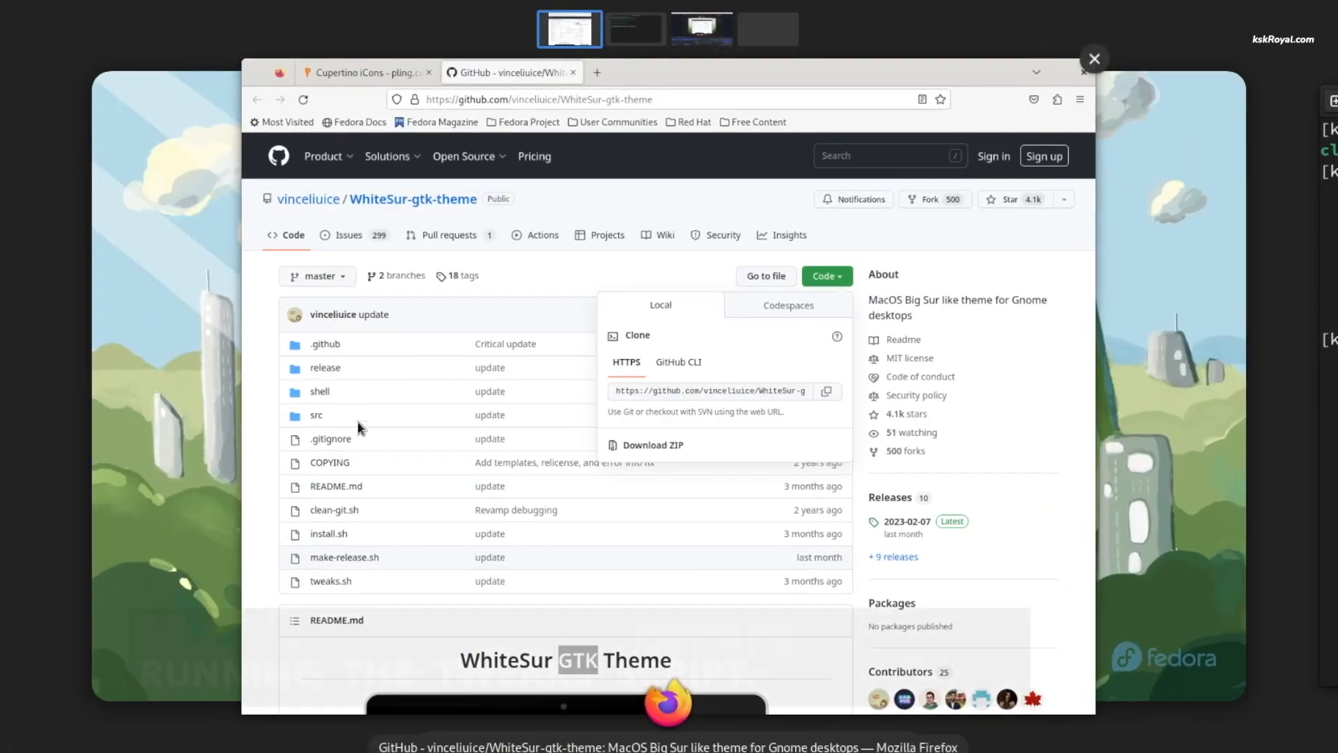
click(518, 336)
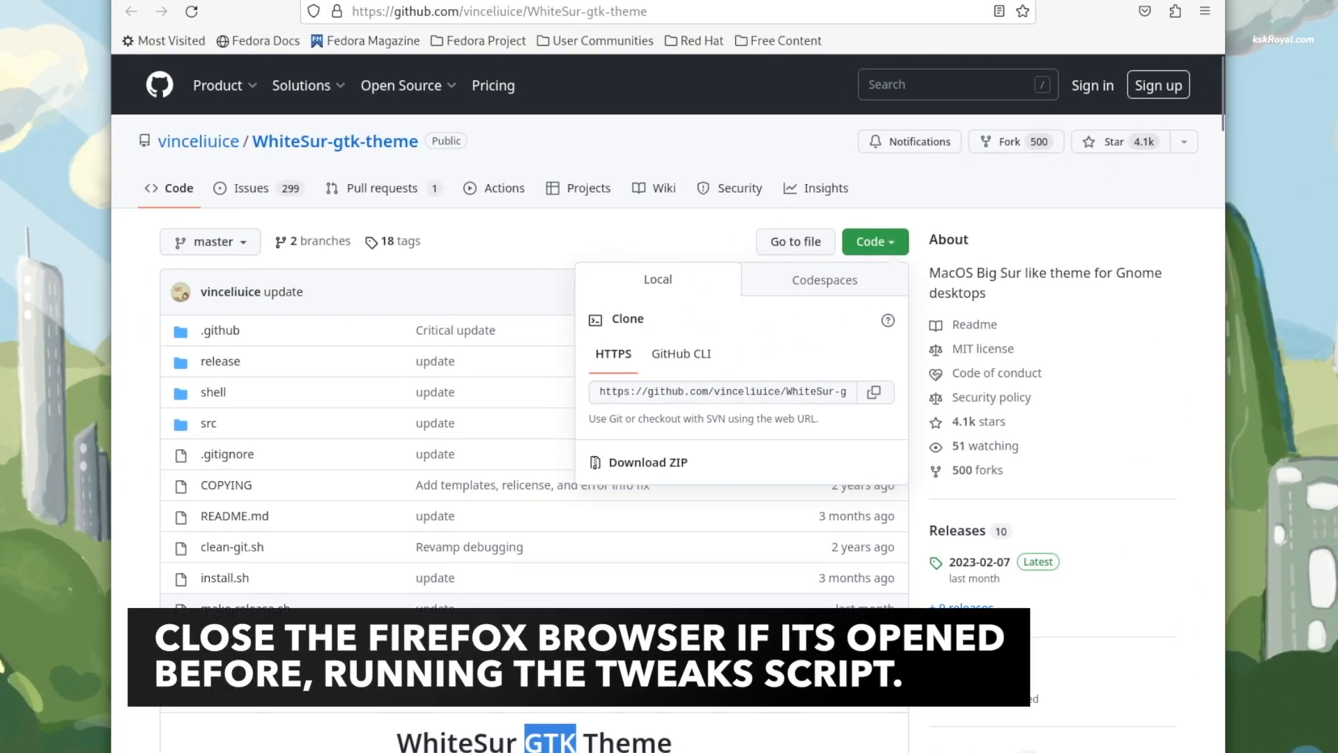
click(1205, 0)
mouse_move(0, 0)
scroll(560, 277, down, 1)
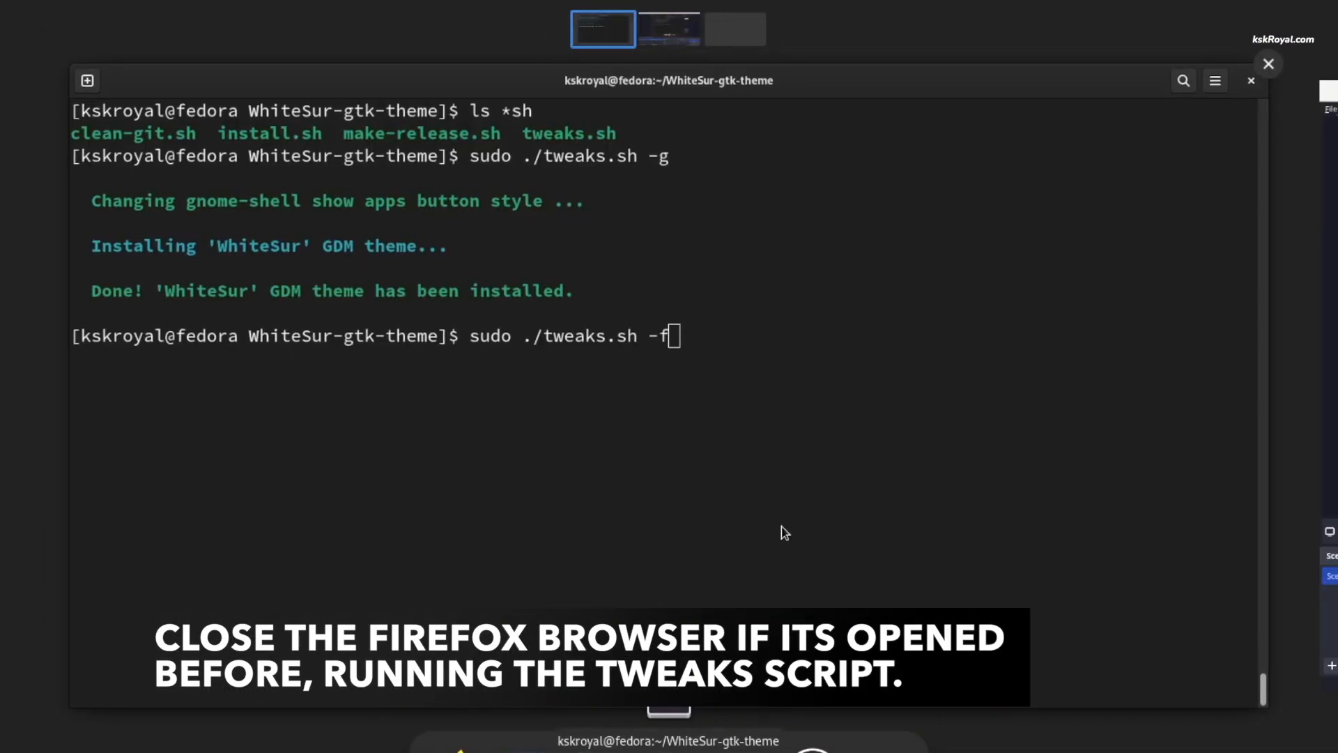
- Return to the terminal and run the prepared sudo ./tweaks.sh -f command to install the WhiteSur Firefox theme
click(780, 526)
drag(694, 320, 457, 321)
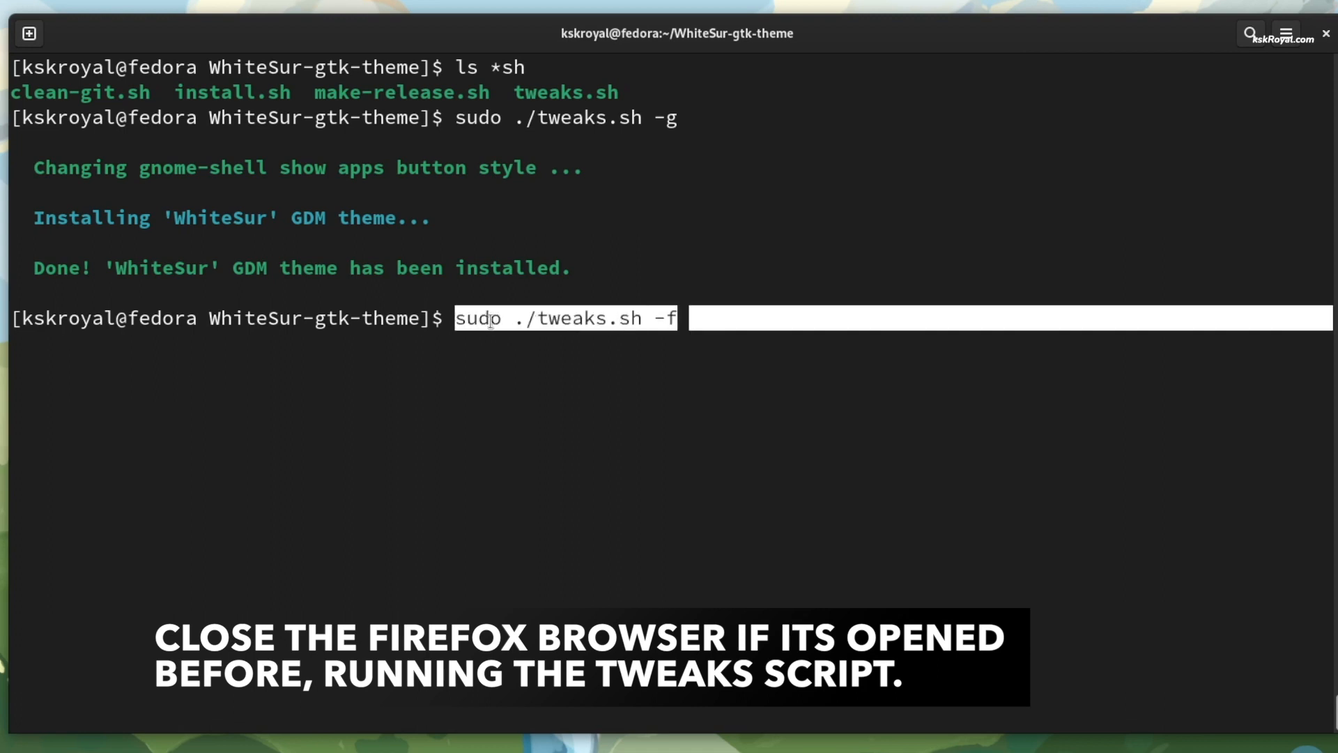
click(639, 370)
key(Return)
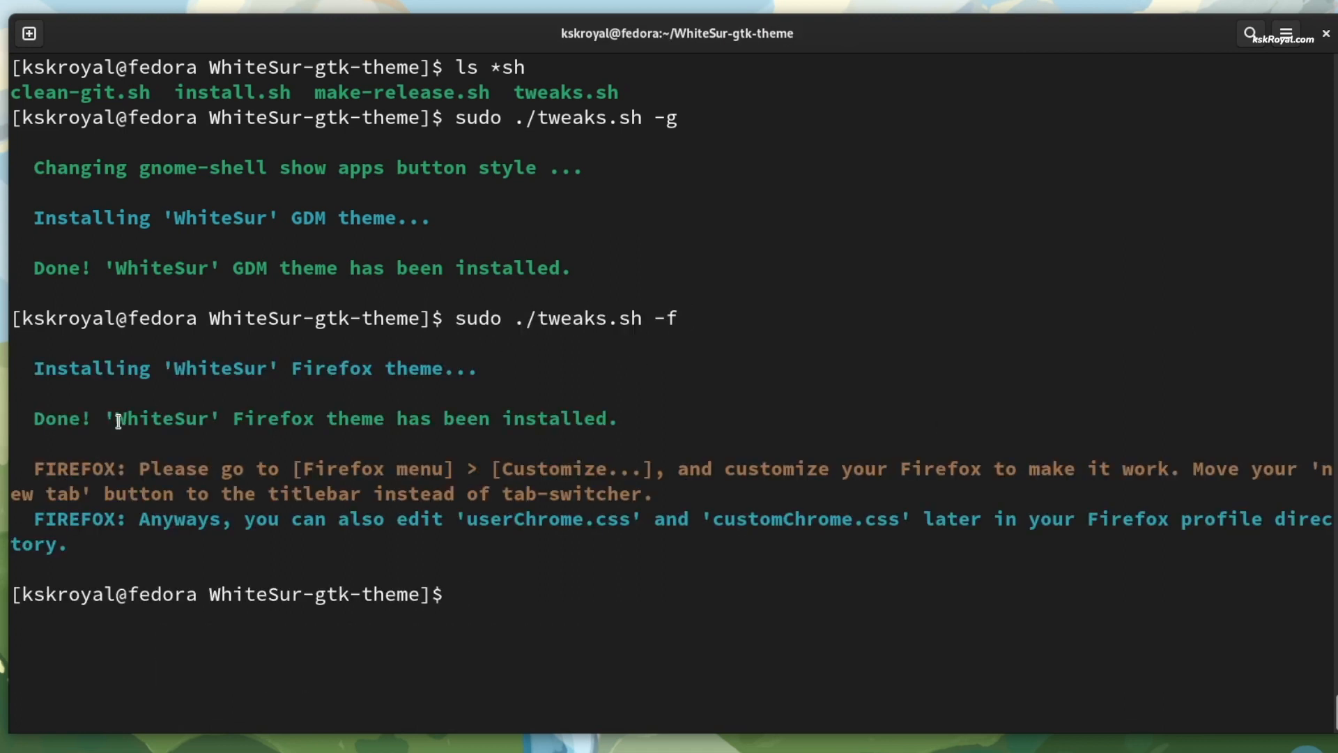
drag(118, 420, 616, 409)
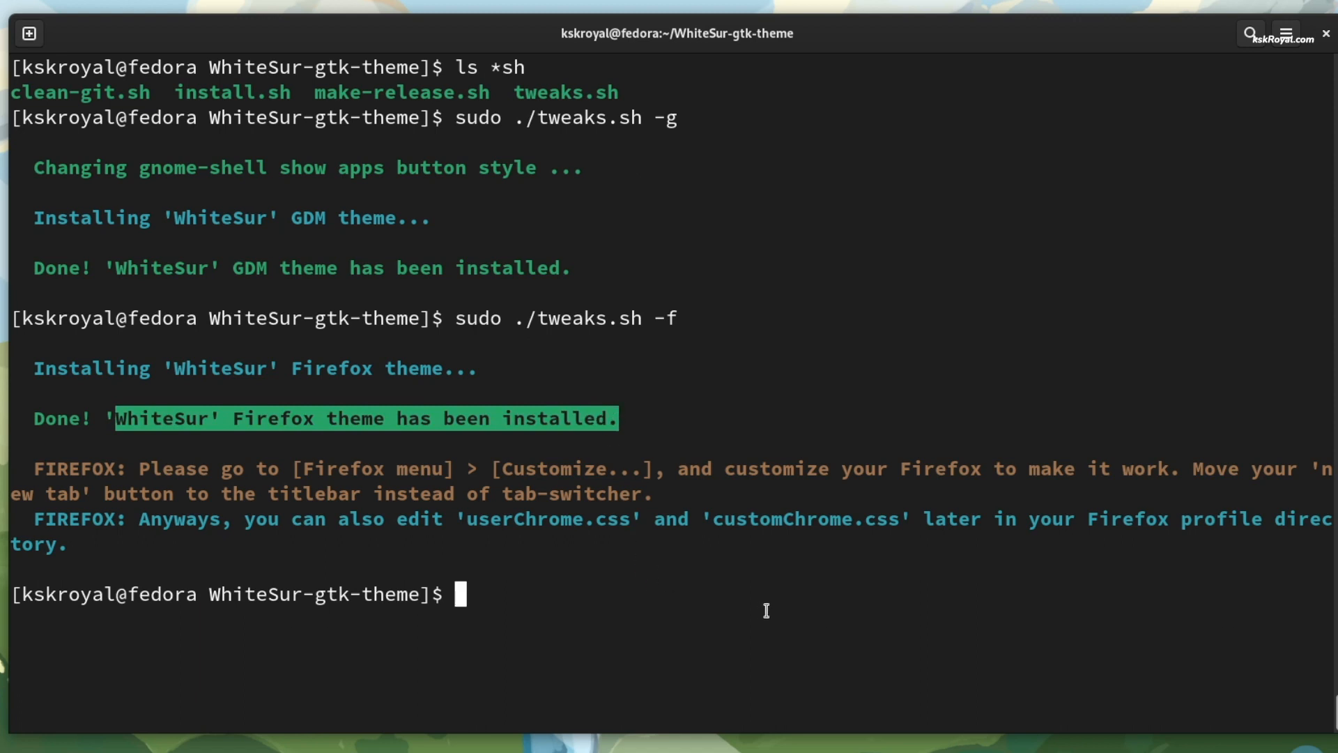
click(773, 564)
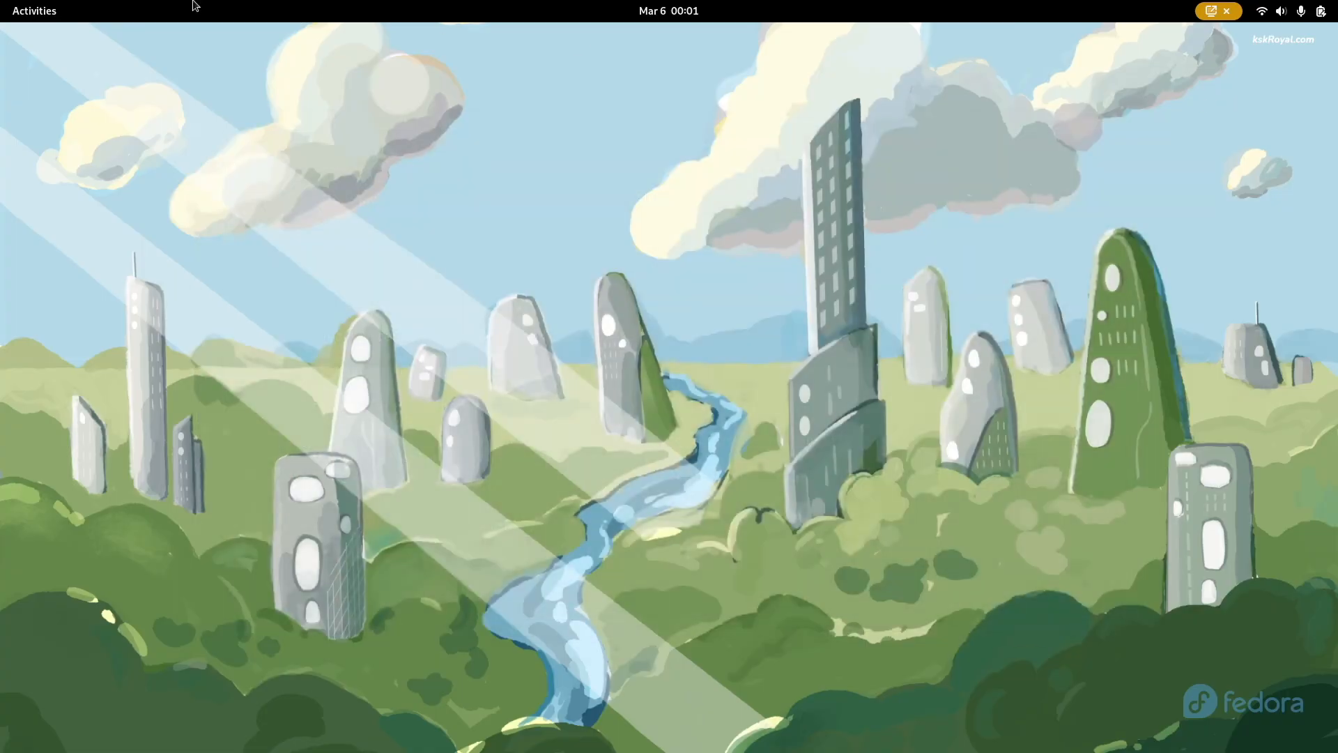
- Open Firefox to check its WhiteSur look, and close it again
click(34, 11)
click(517, 700)
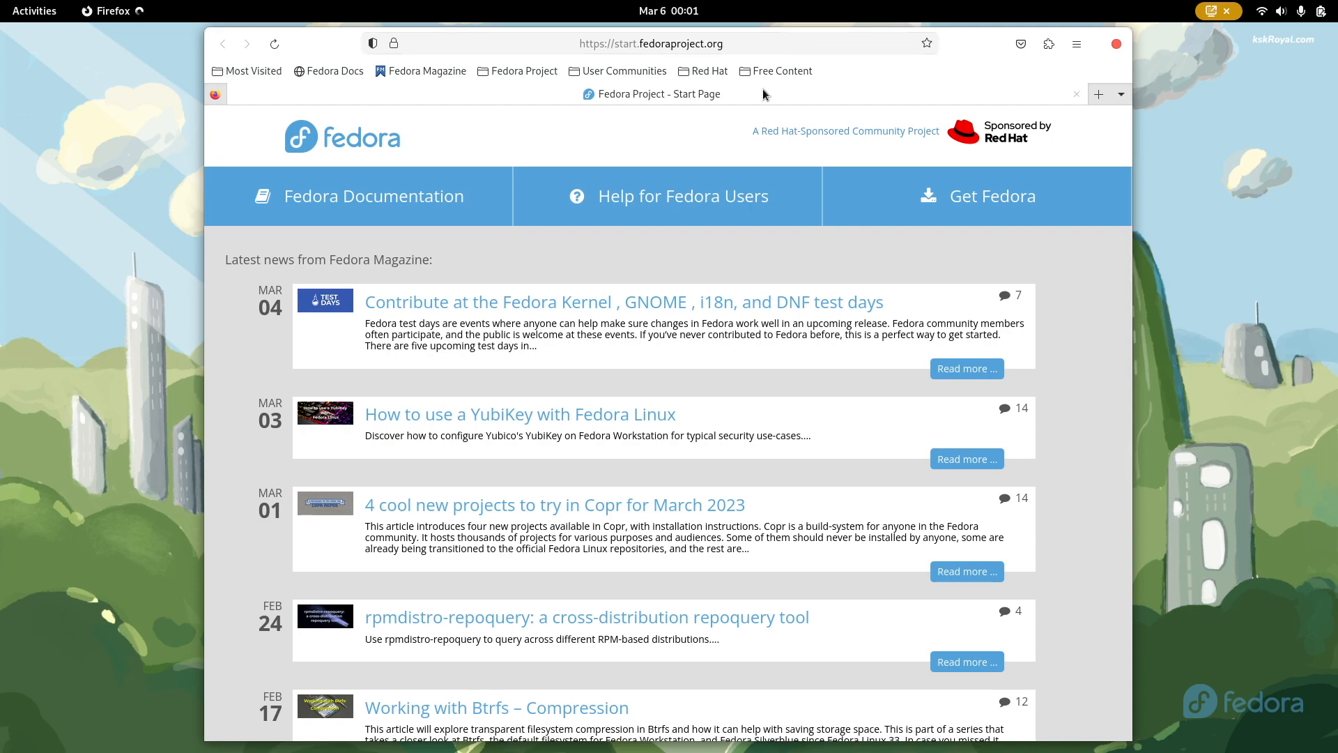
click(1115, 45)
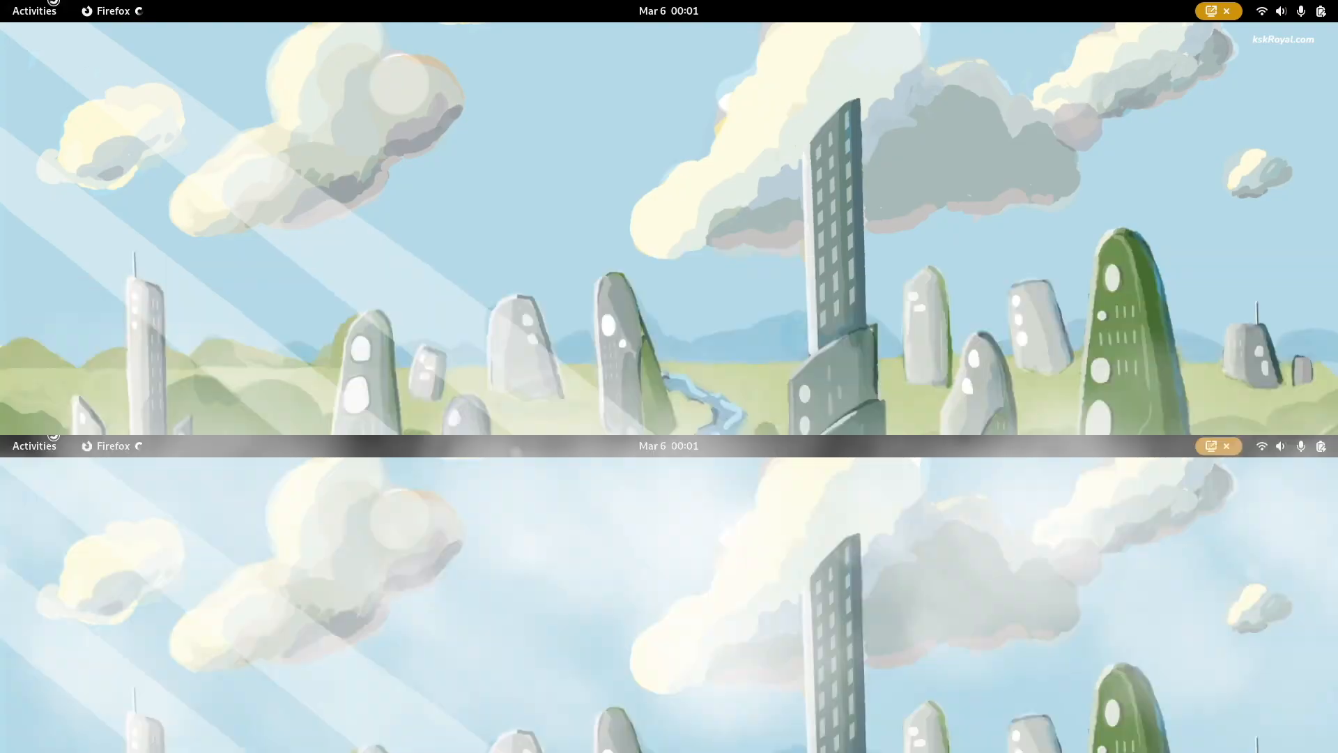
- Launch Extension Manager from the application grid
key(super)
scroll(821, 344, down, 1)
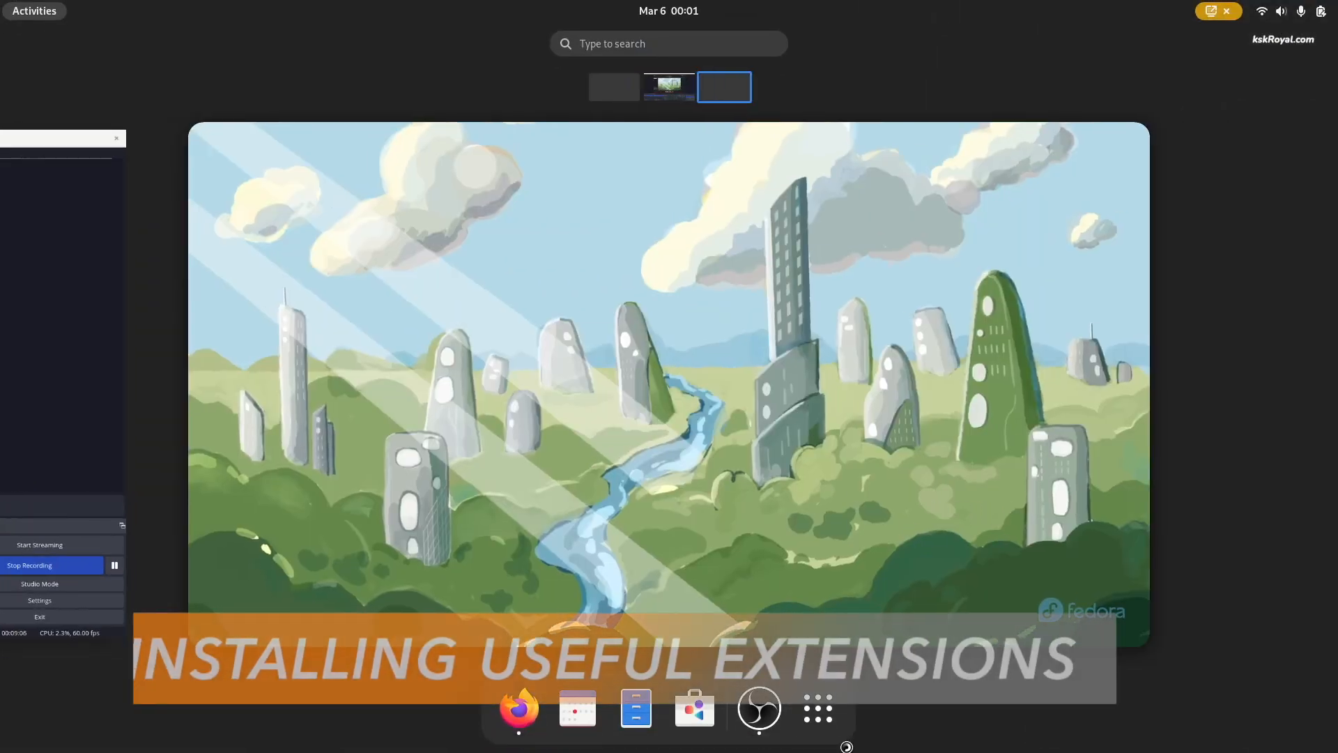
click(818, 711)
scroll(935, 555, down, 1)
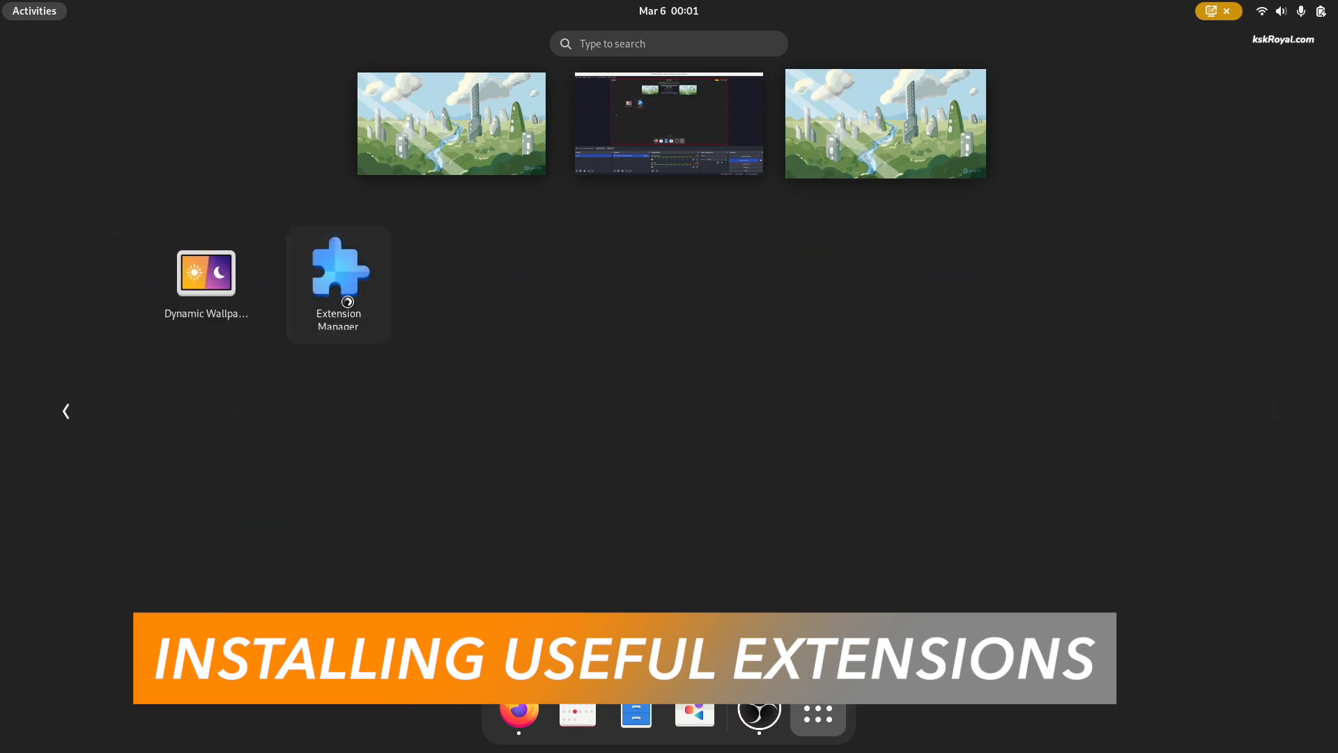
click(325, 307)
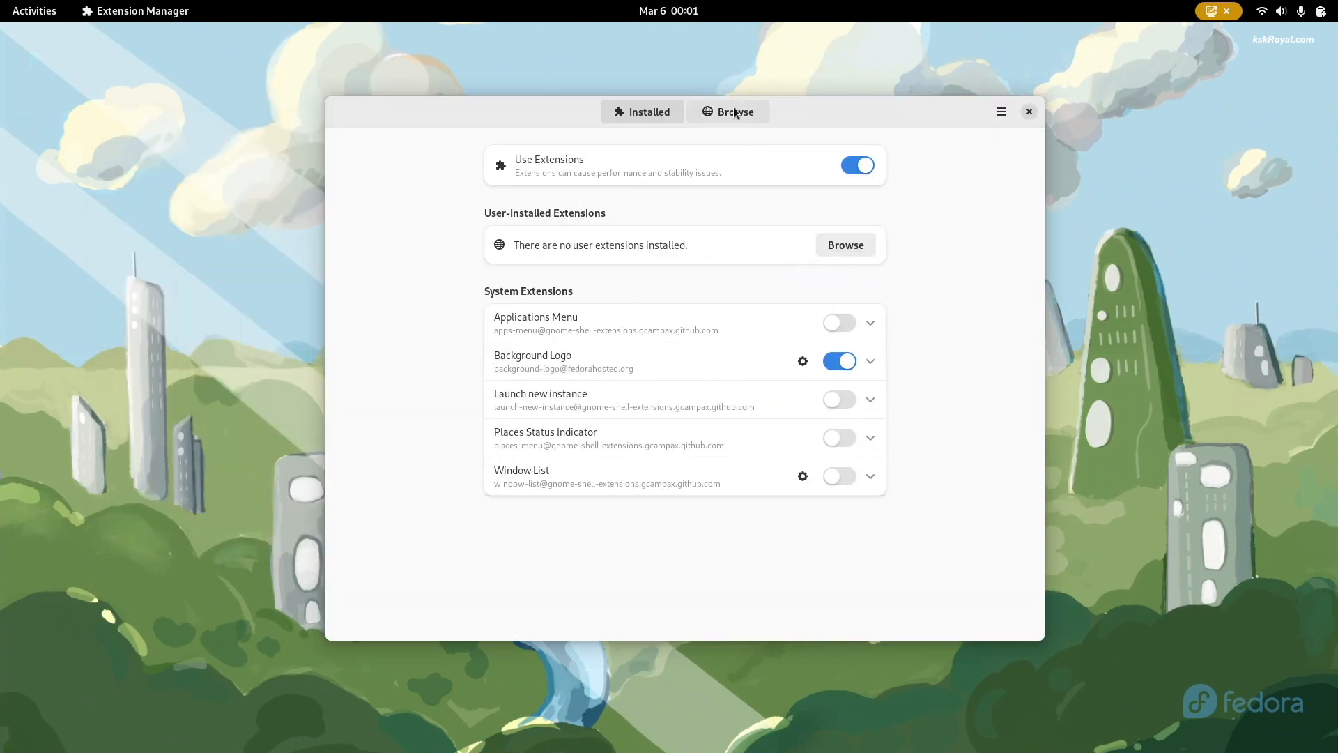
- Browse the online extensions for "user themes" and install the User Themes extension
click(737, 112)
drag(874, 114, 868, 121)
text(user themes)
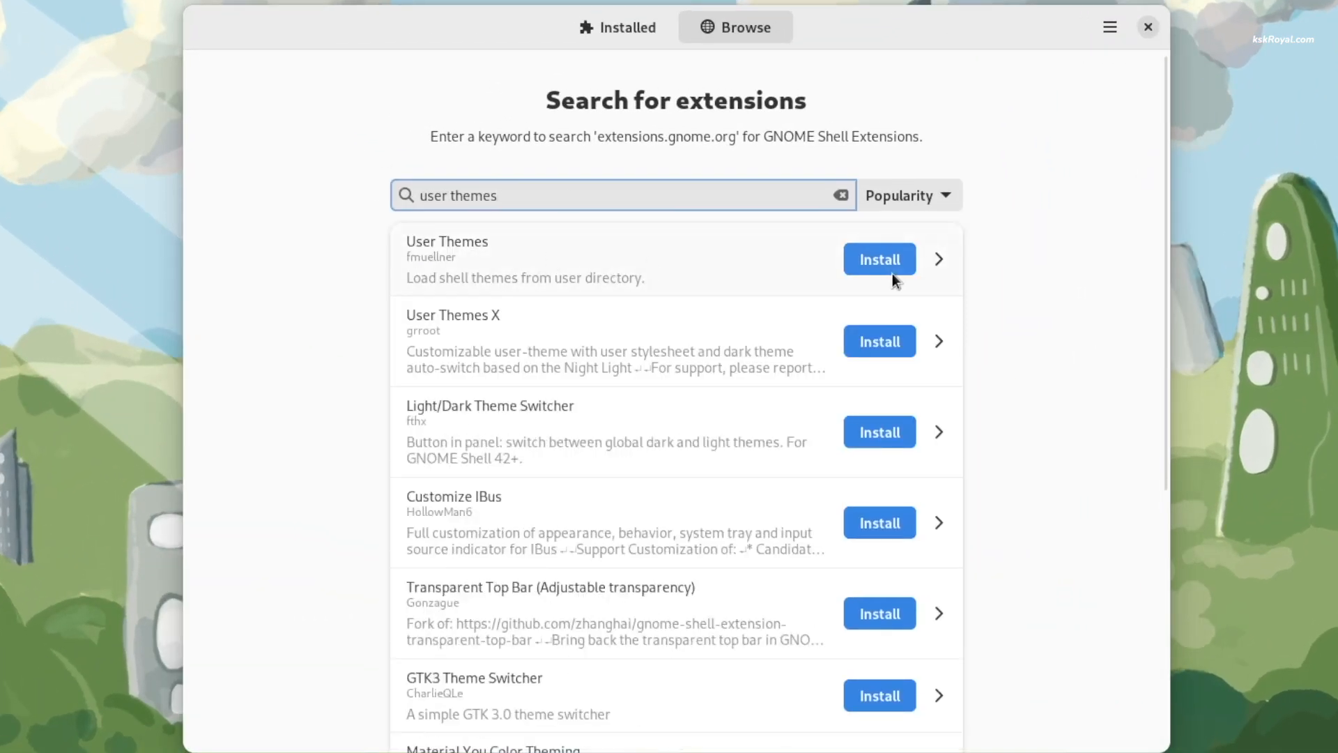
click(889, 266)
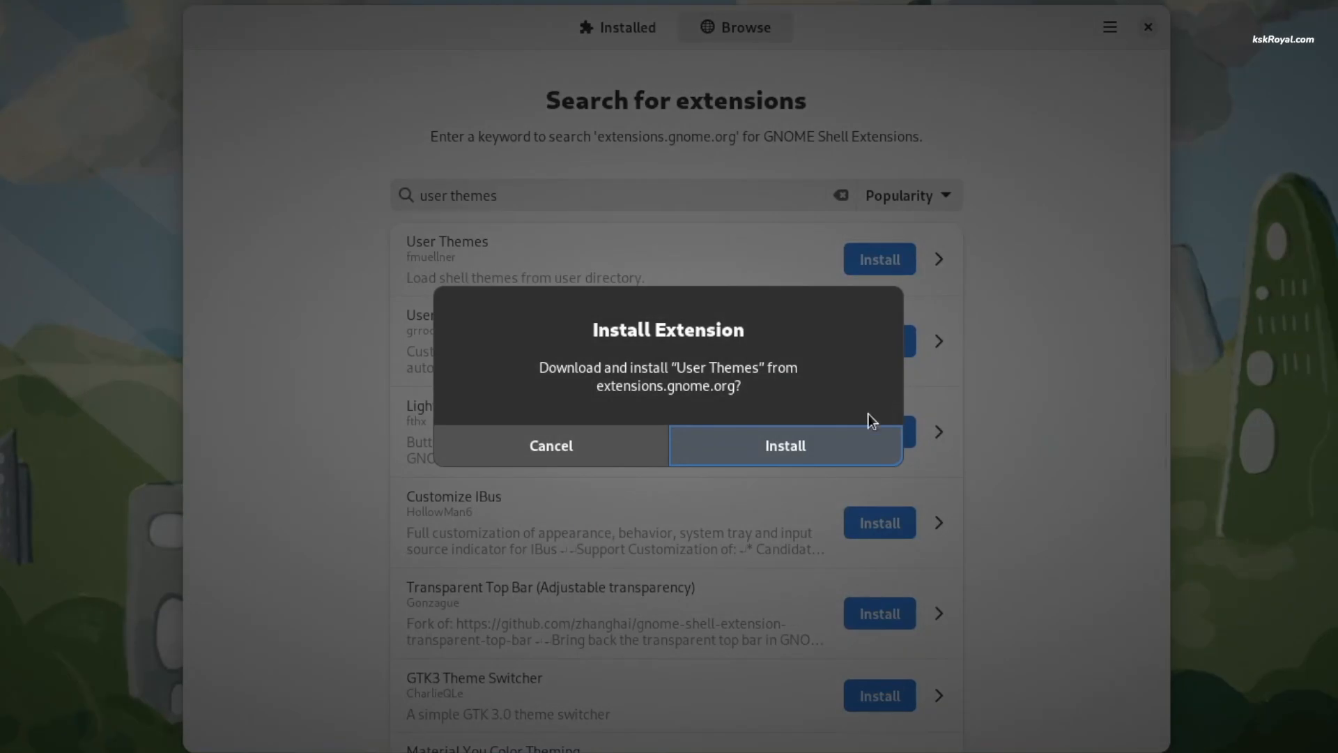
click(860, 451)
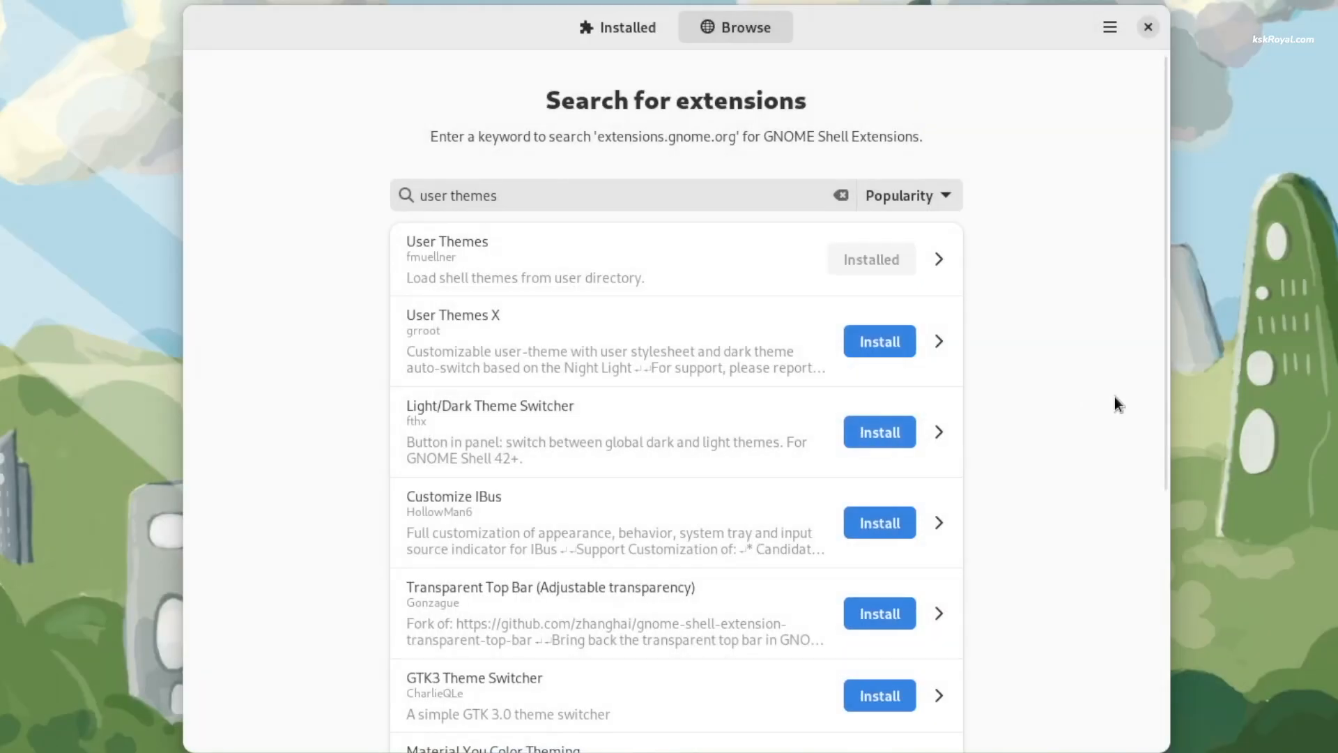
- Search the extensions for "dash to dock" and install both Dash to Dock and Dash to Dock Animator
text(dash to dock)
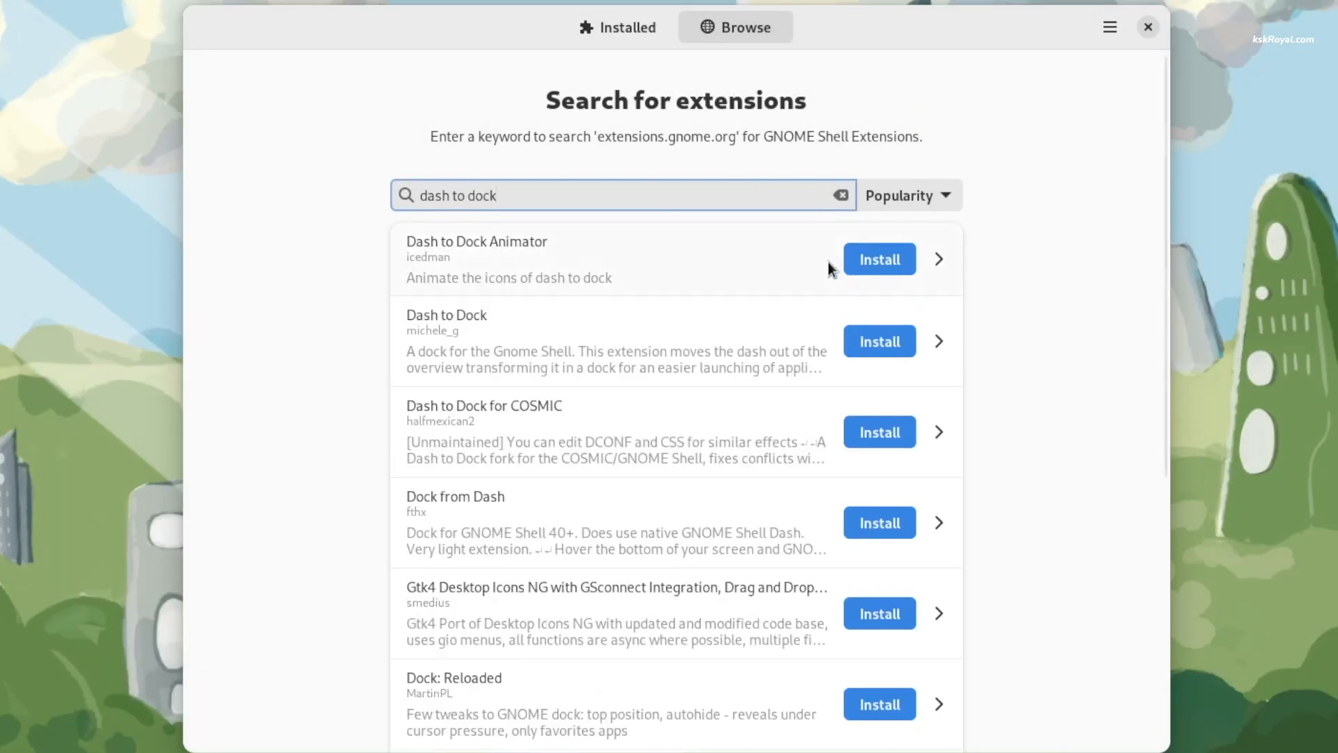
click(884, 342)
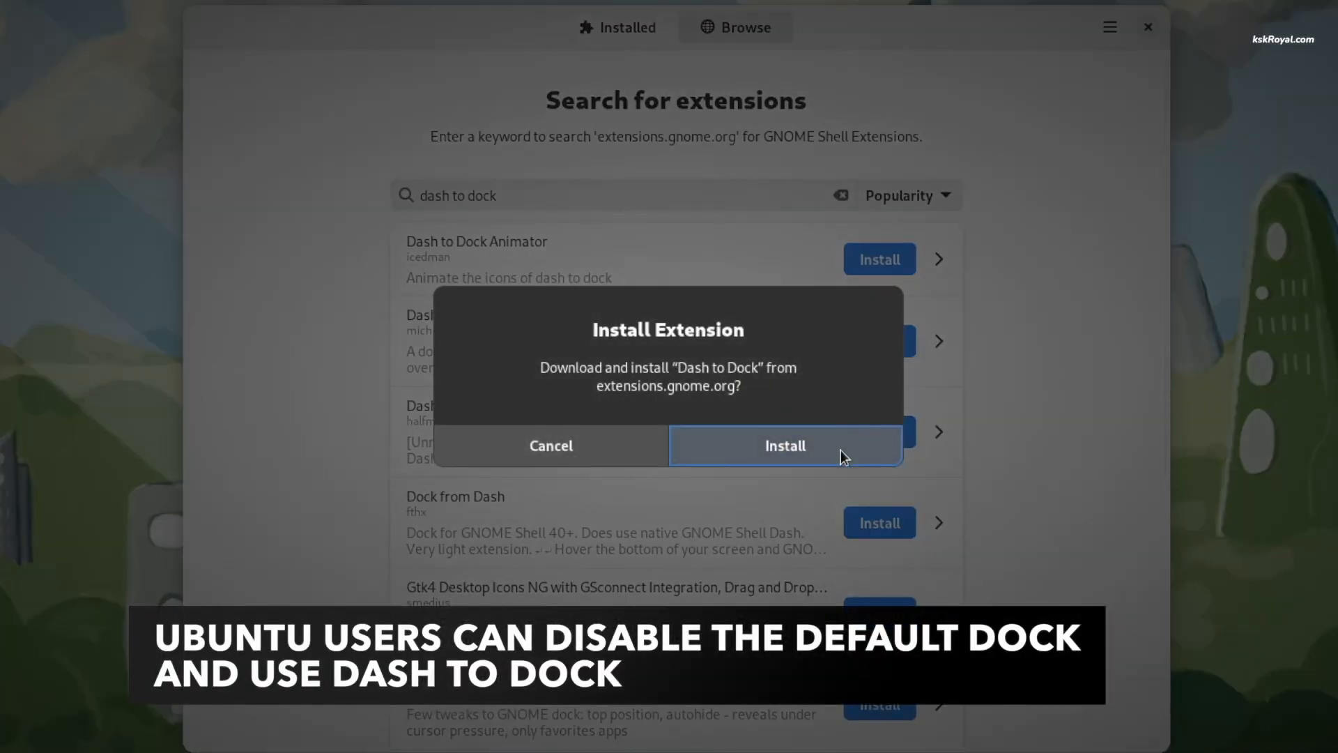
click(841, 449)
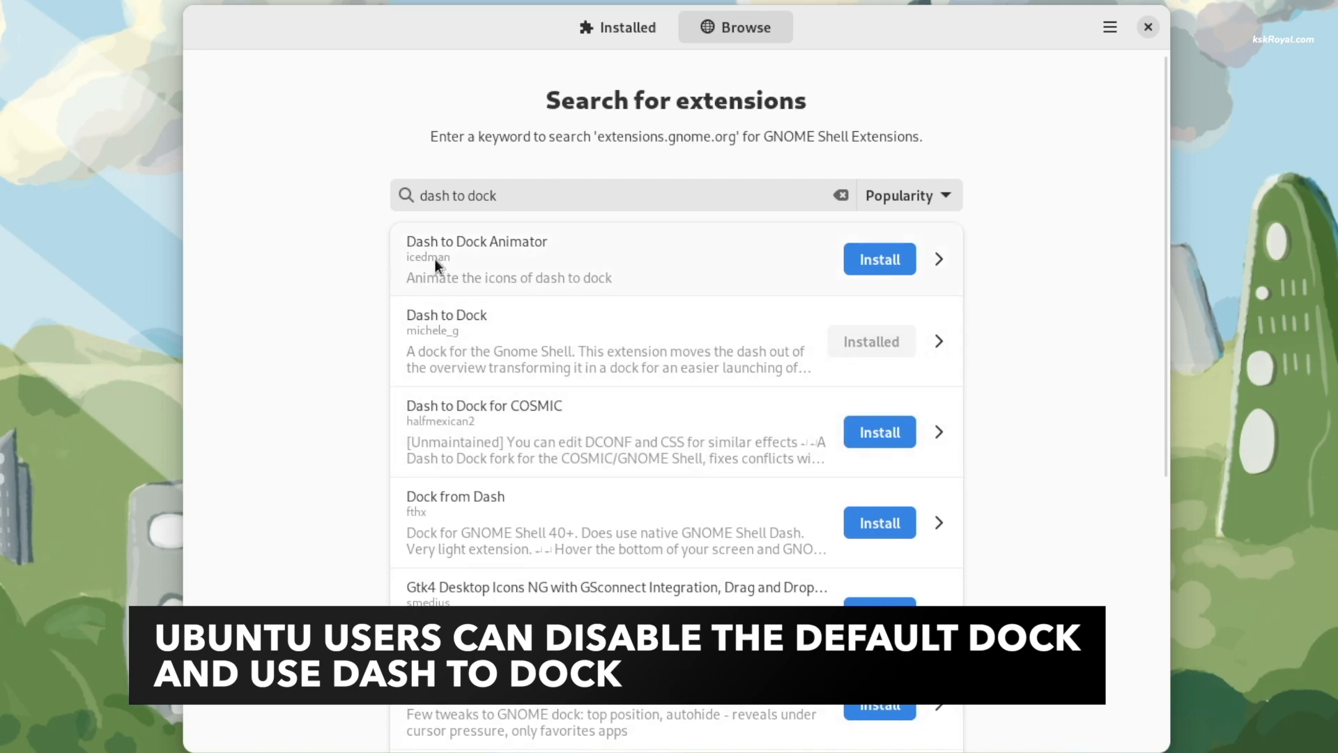
click(879, 259)
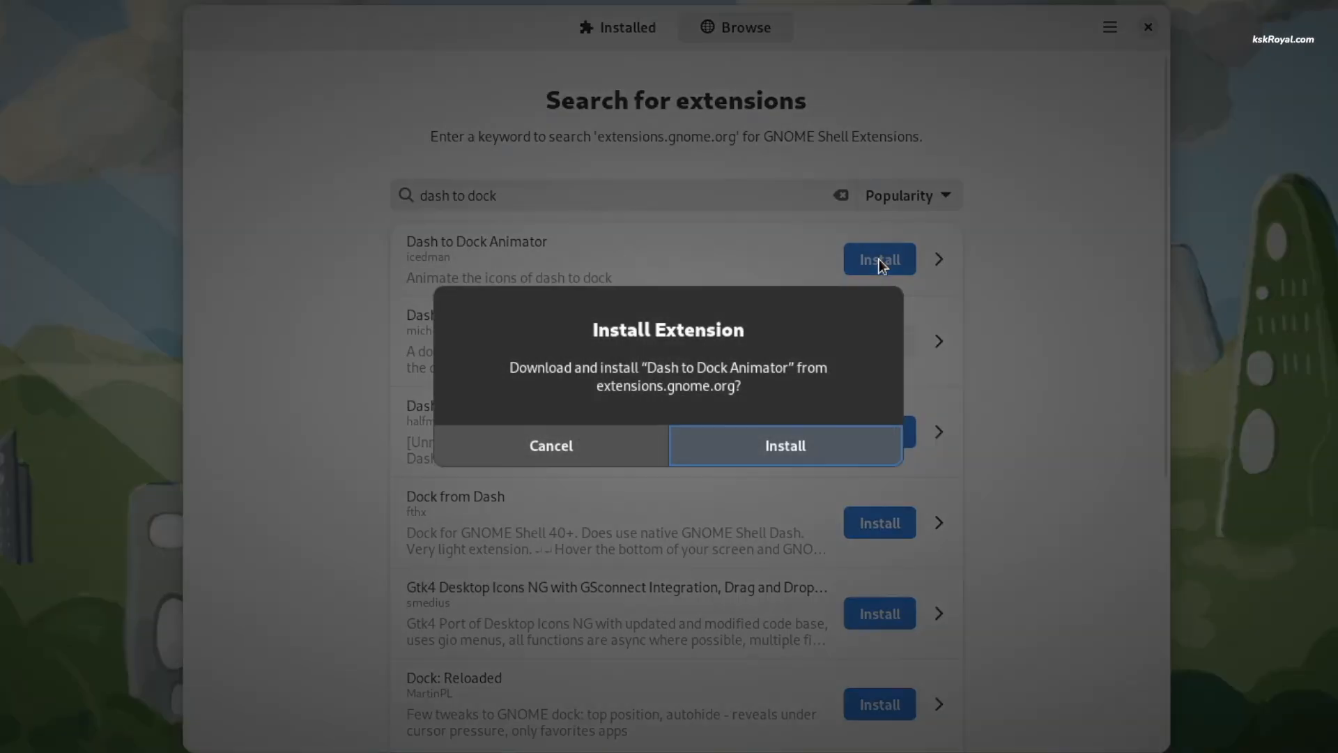
click(846, 447)
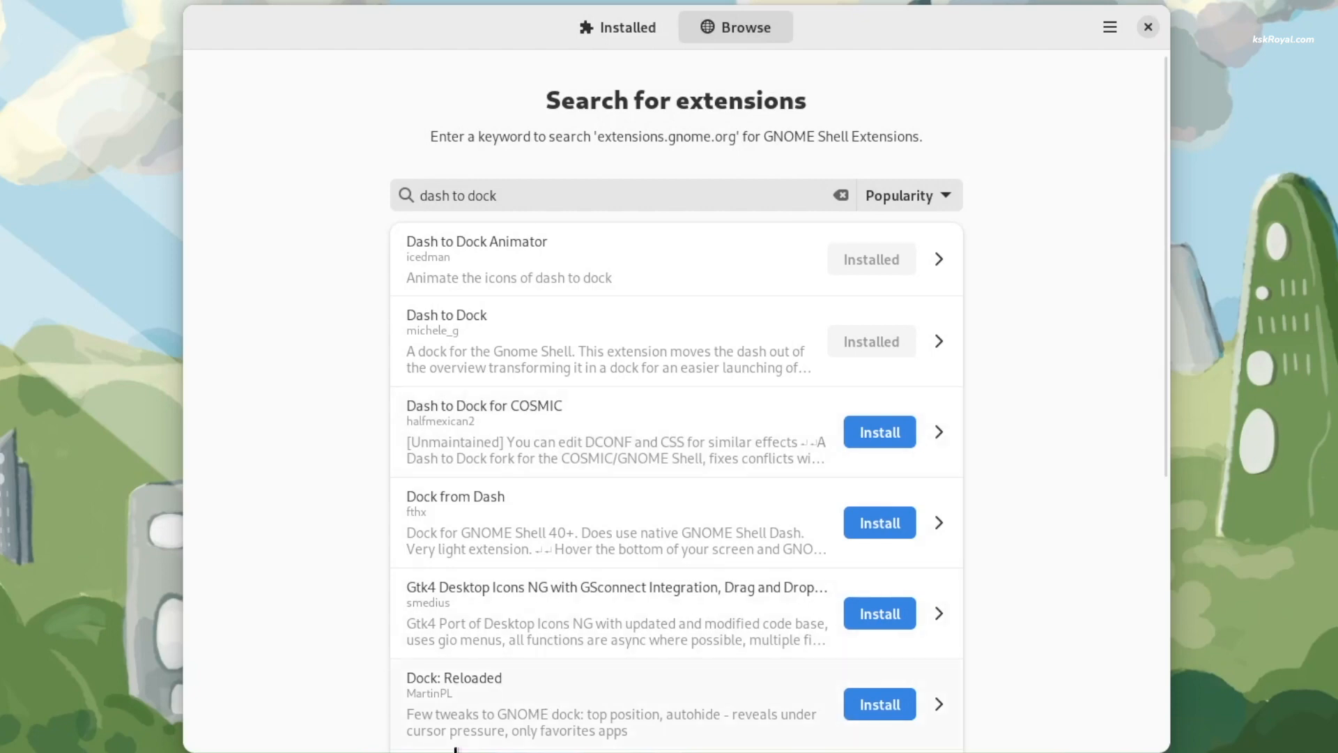
- Search the extensions for "magic lamp" and install Compiz alike magic lamp effect
text(magic lamp)
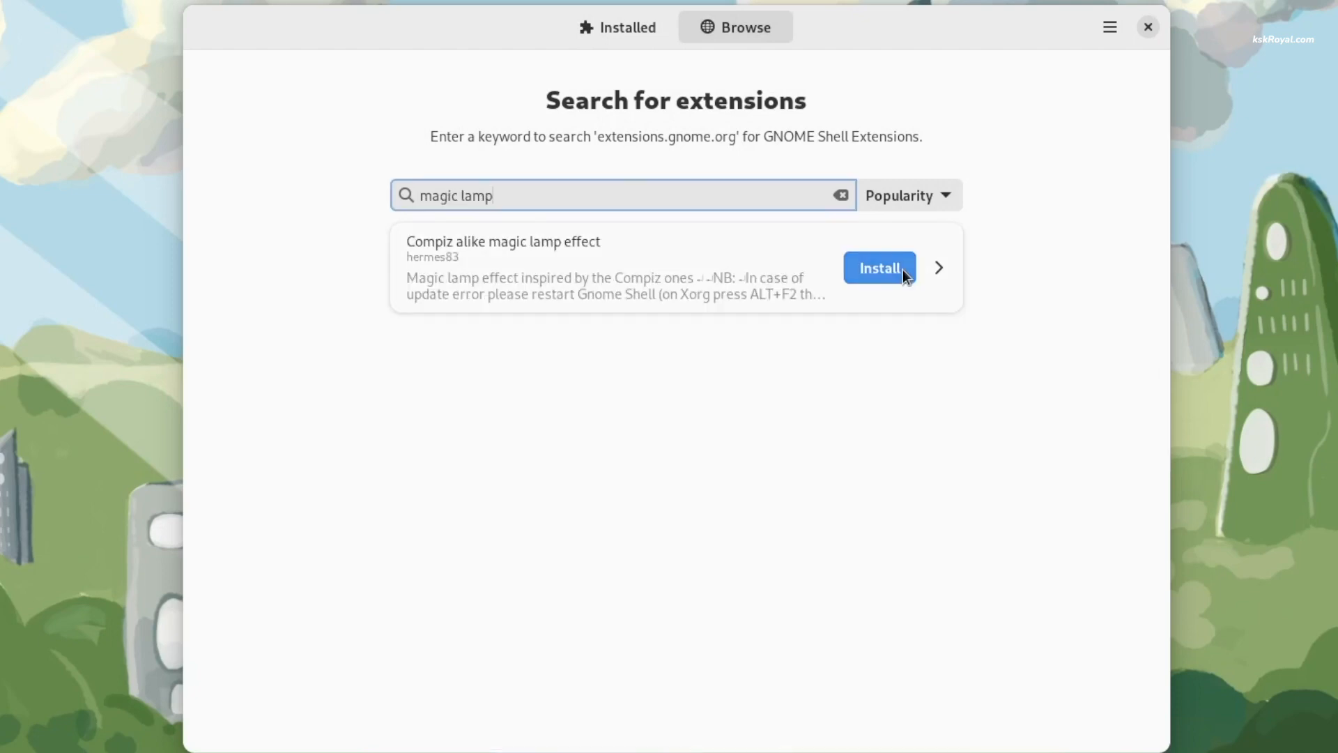
click(901, 269)
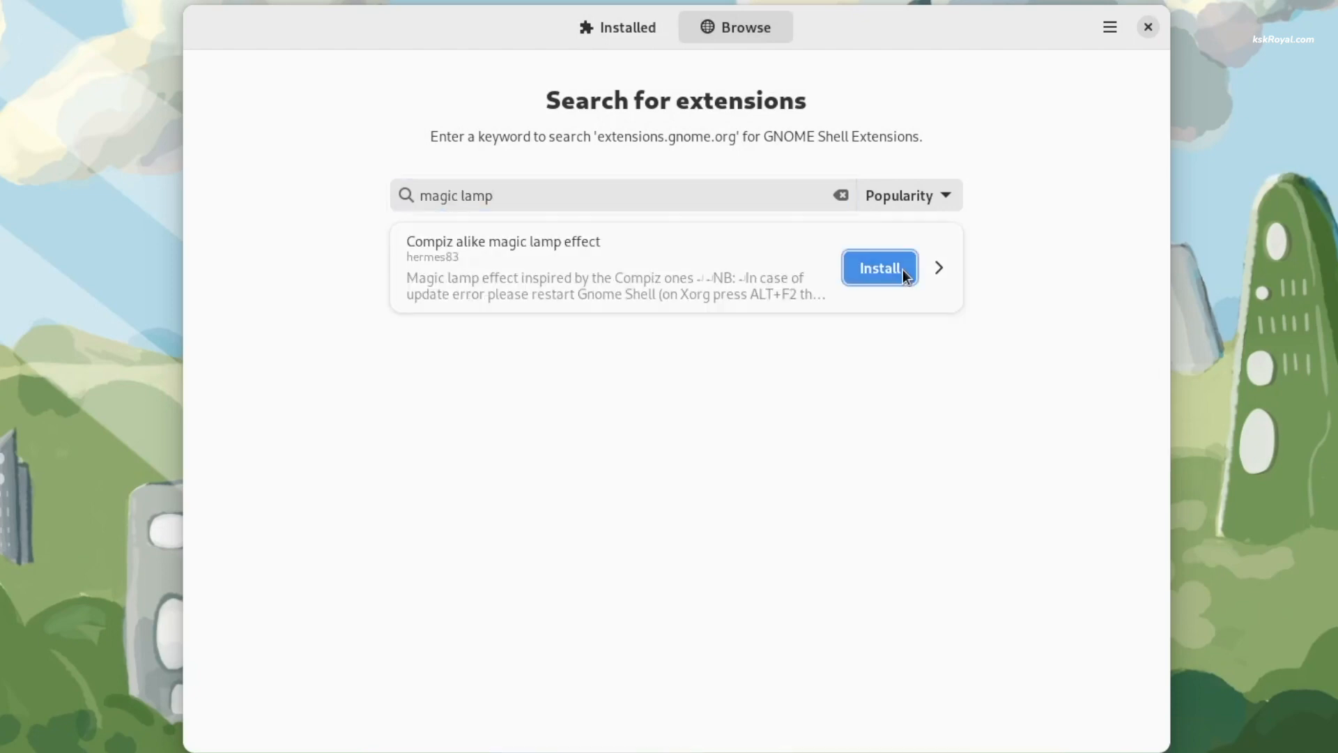
click(792, 455)
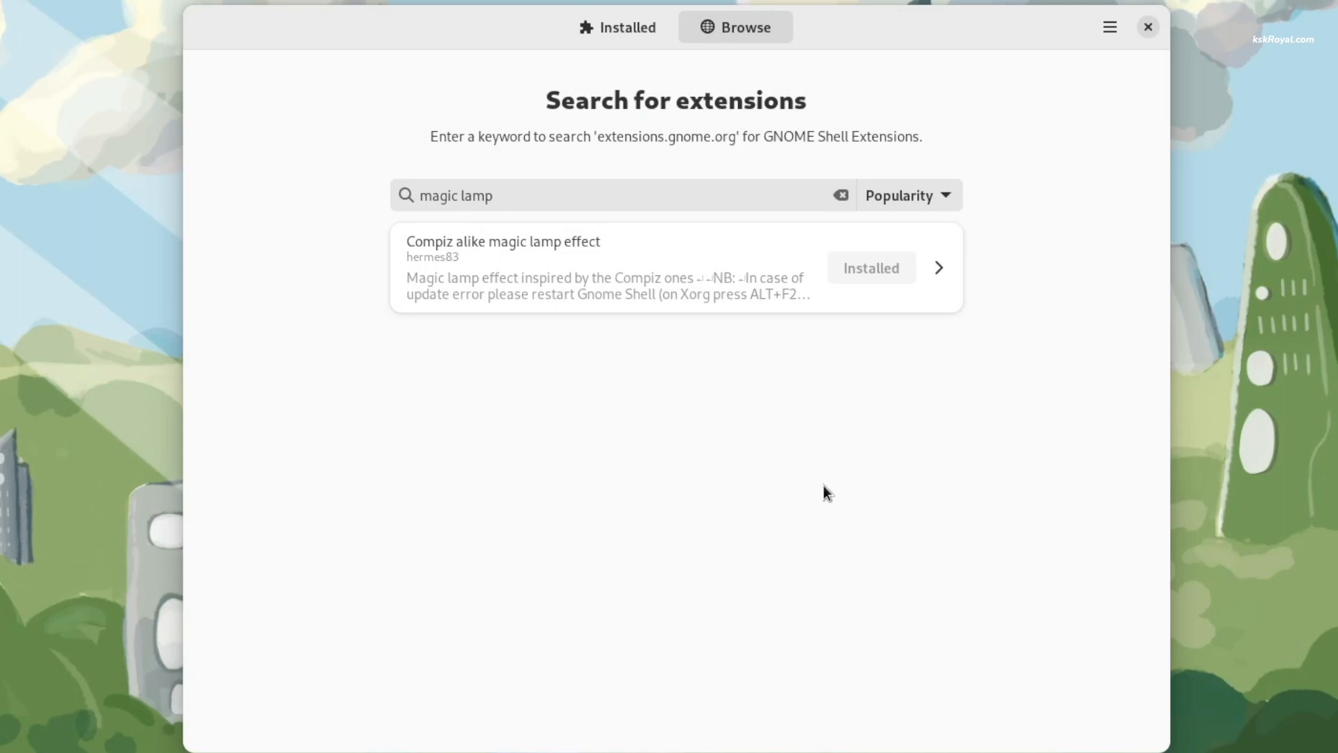
- Install Quick Settings Tweaker after searching for "quick settings t", and Blur my Shell after searching for "blur my"
click(840, 195)
text(quick settings t)
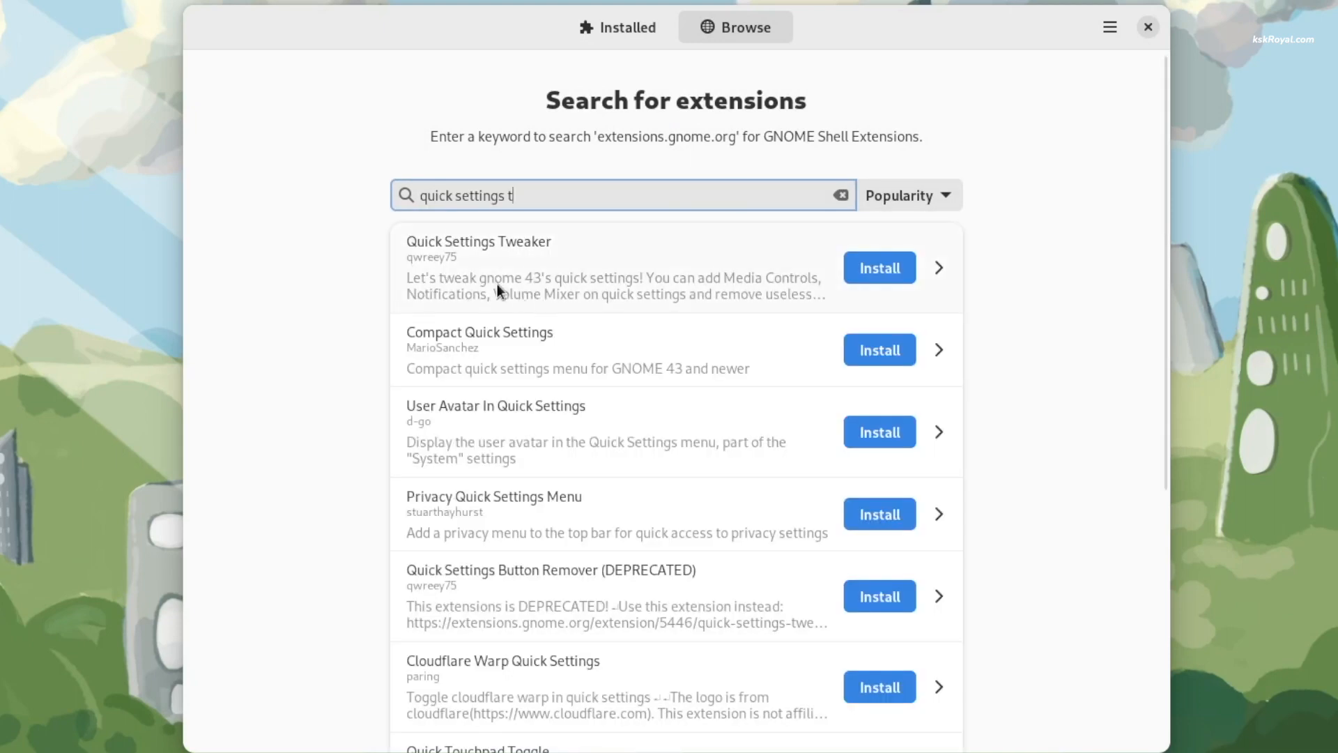
click(909, 267)
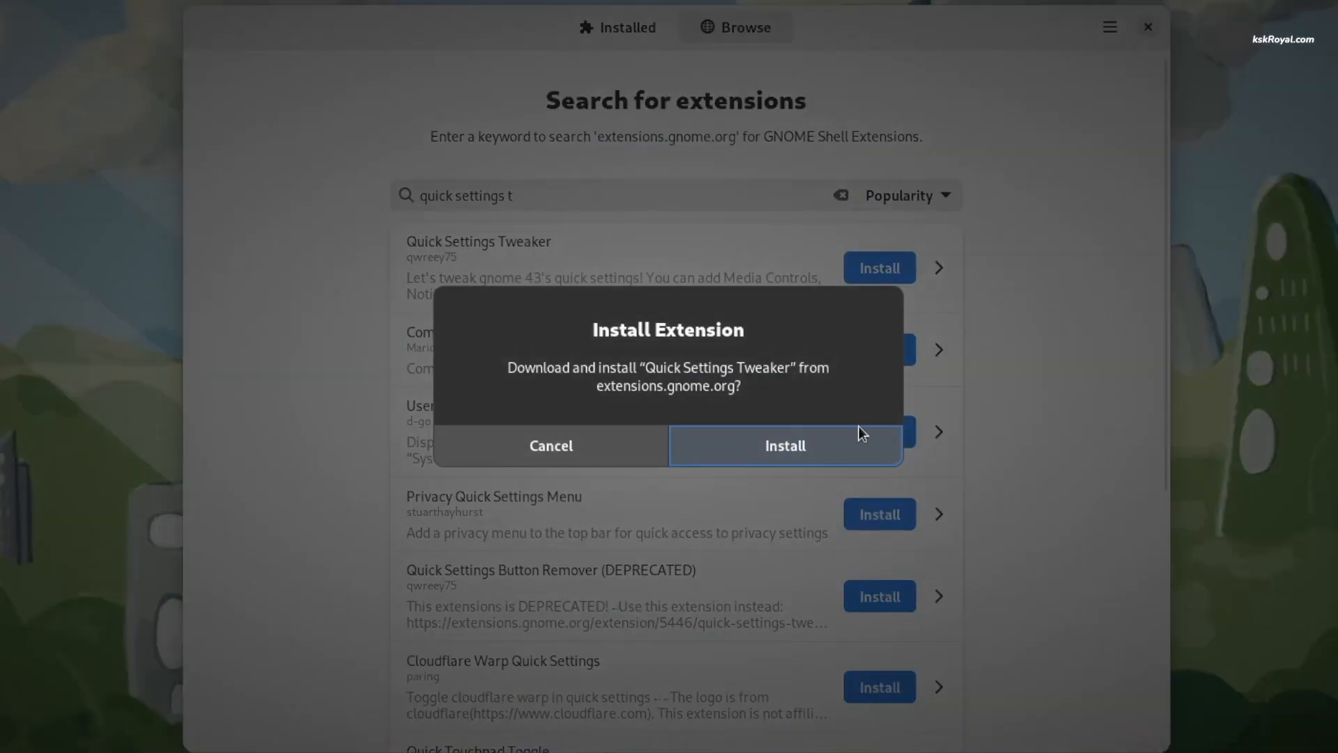
click(857, 441)
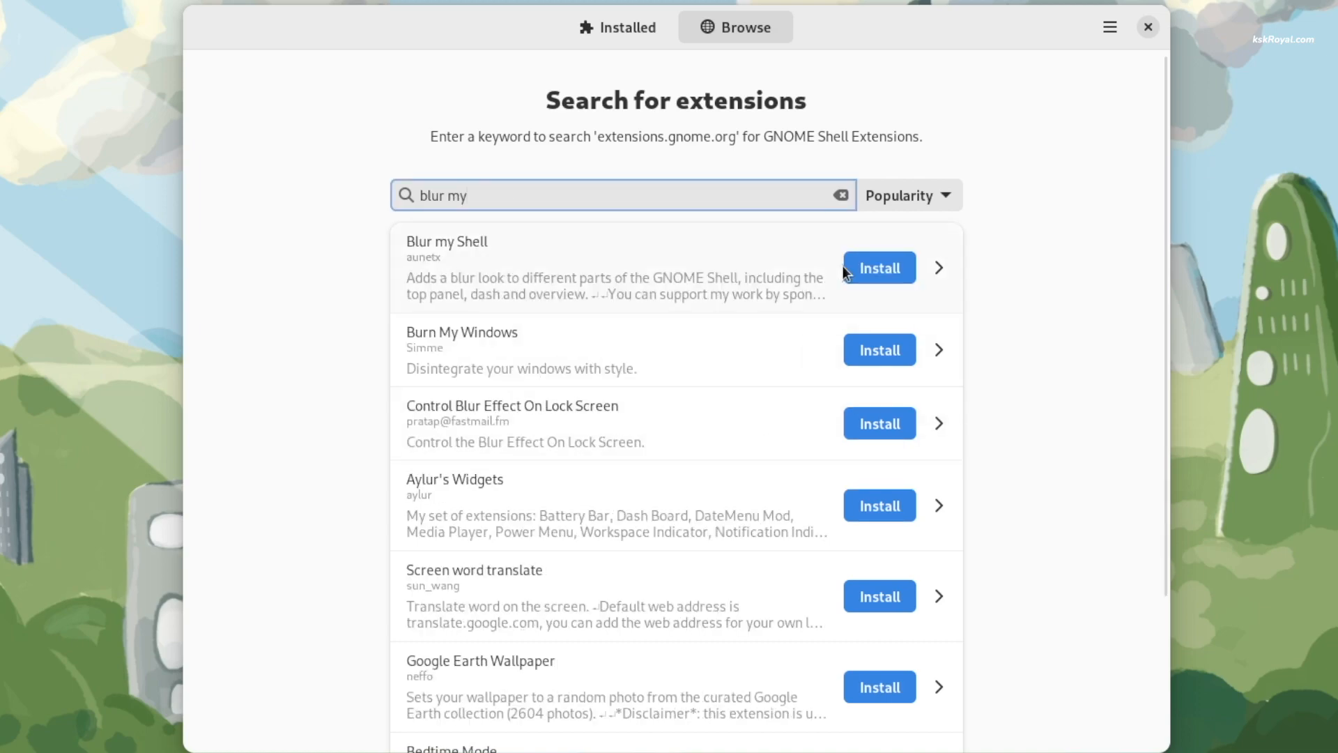
click(873, 265)
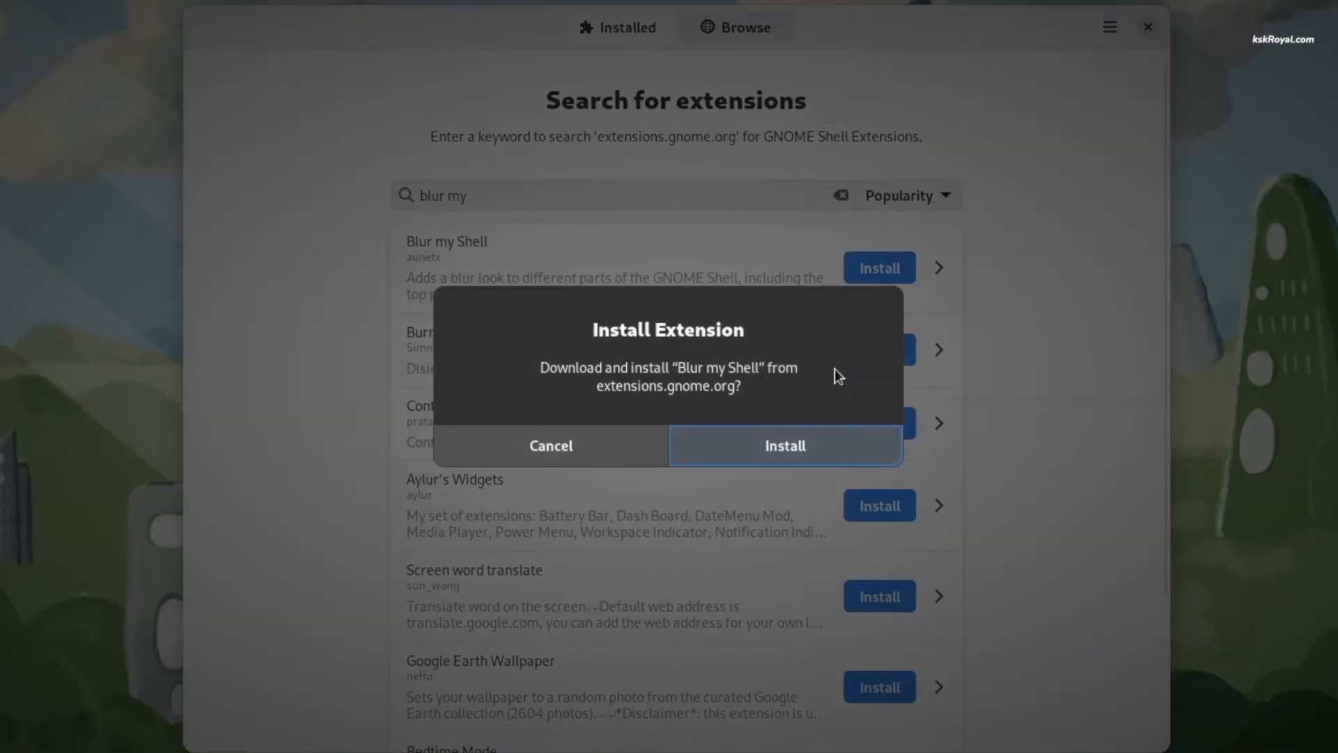
click(823, 444)
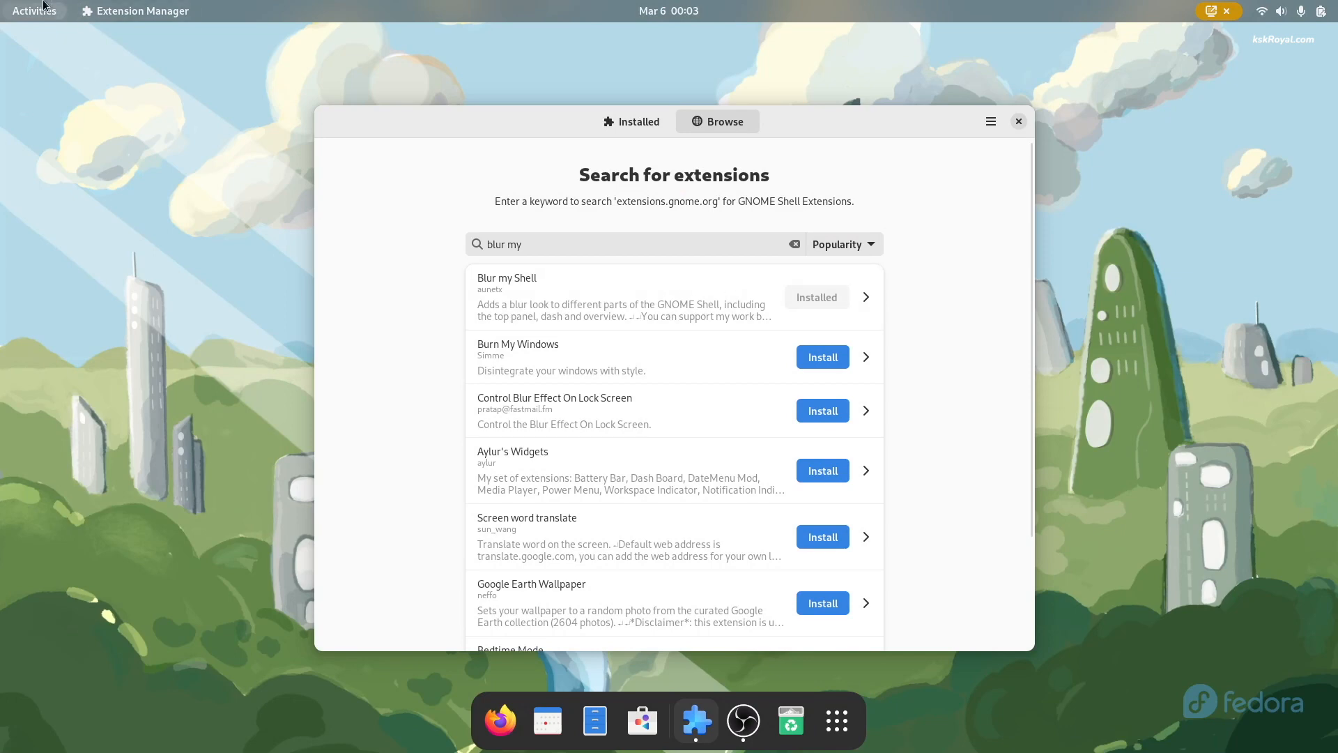
- Check the effect of the installed extensions on the activities overview and the quick settings menu
click(43, 6)
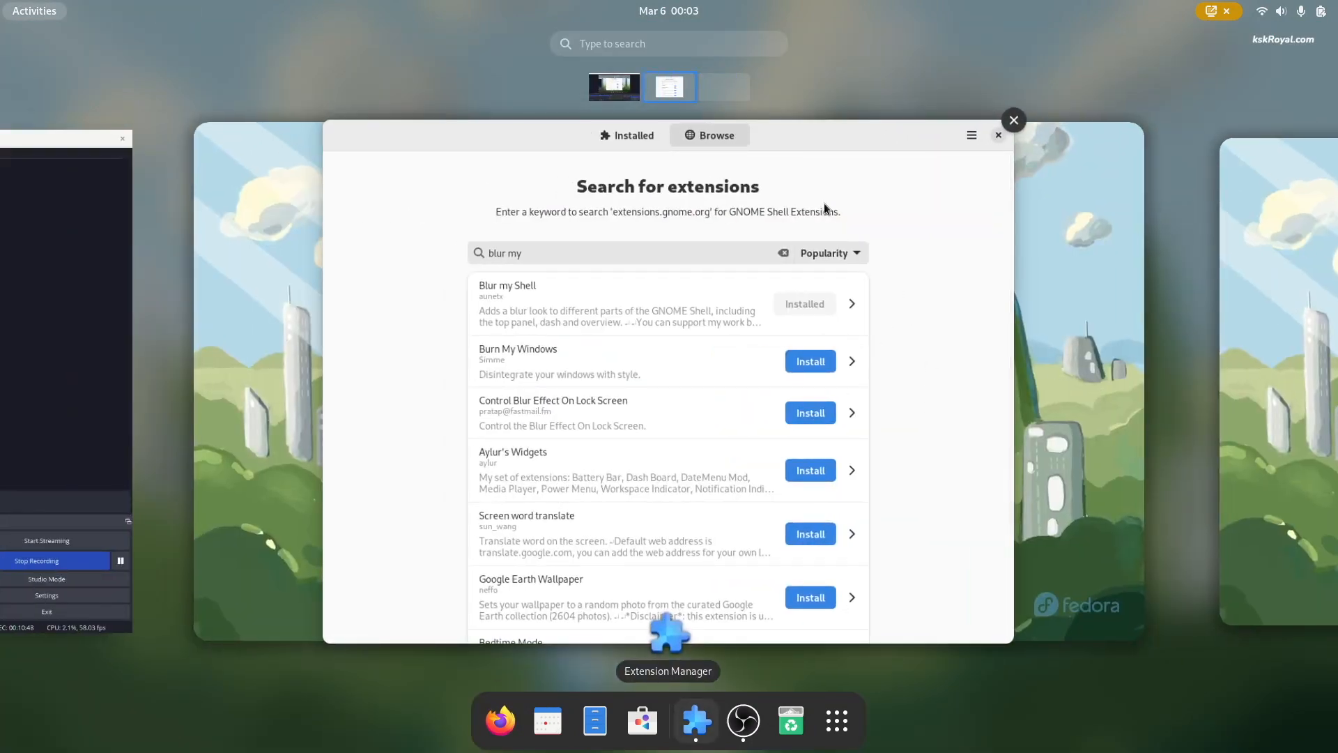
click(824, 207)
click(1282, 10)
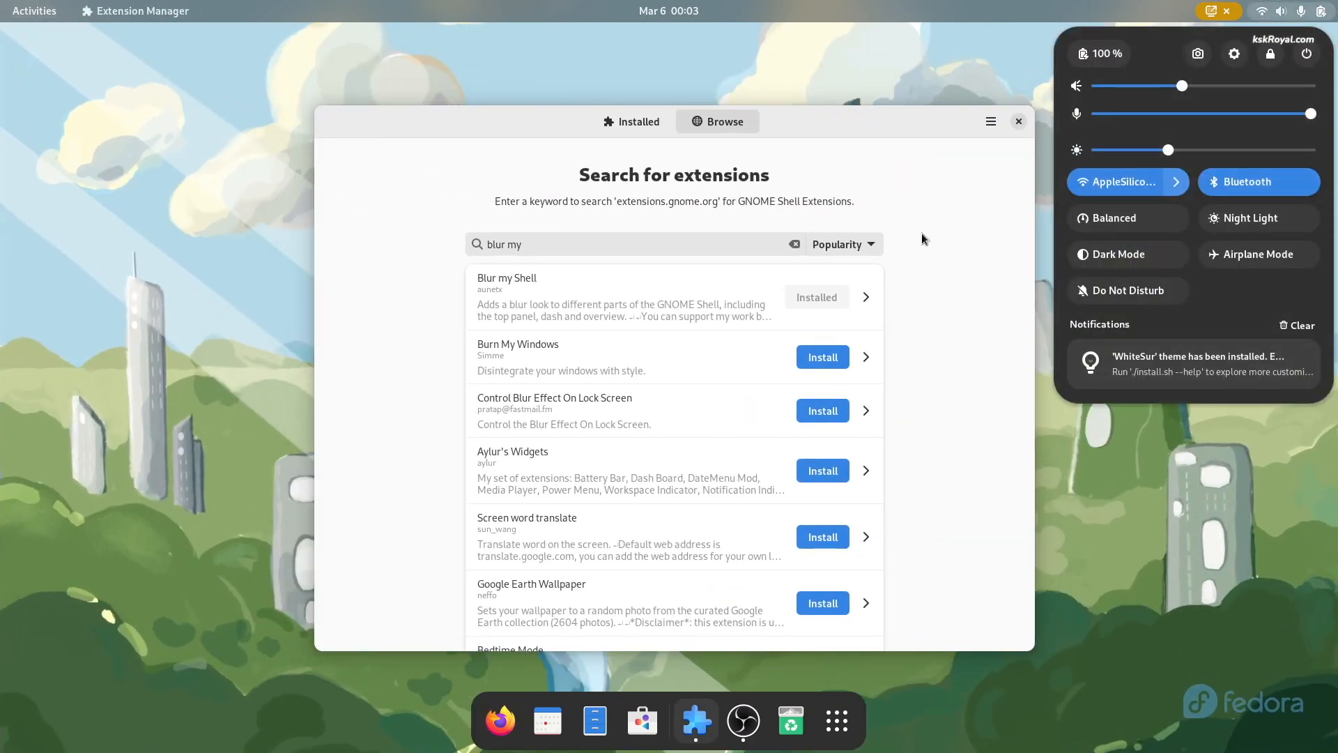
- Check how the calendar and notification popup of the top bar looks with the installed extensions
click(886, 208)
click(674, 6)
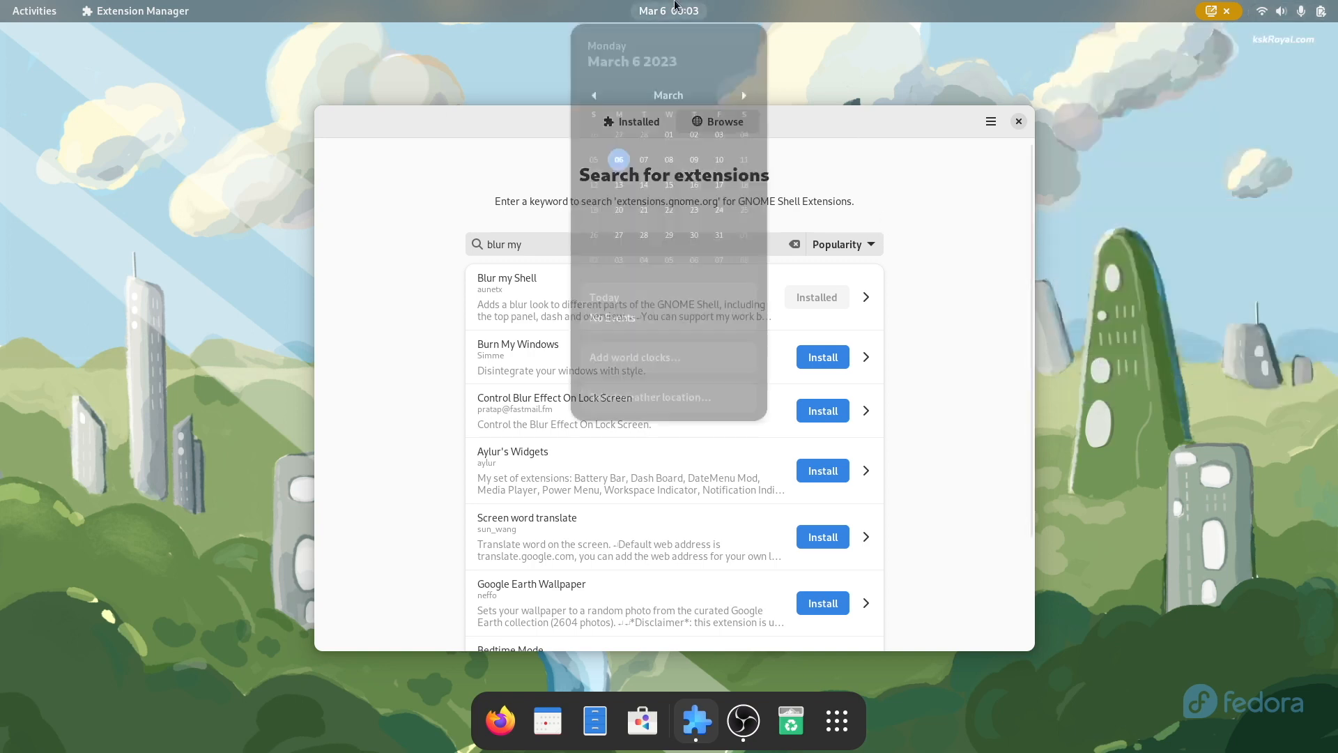
click(970, 217)
- Search the extensions for "gnome 4x" and install Gnome 4x UI Improvements
click(795, 247)
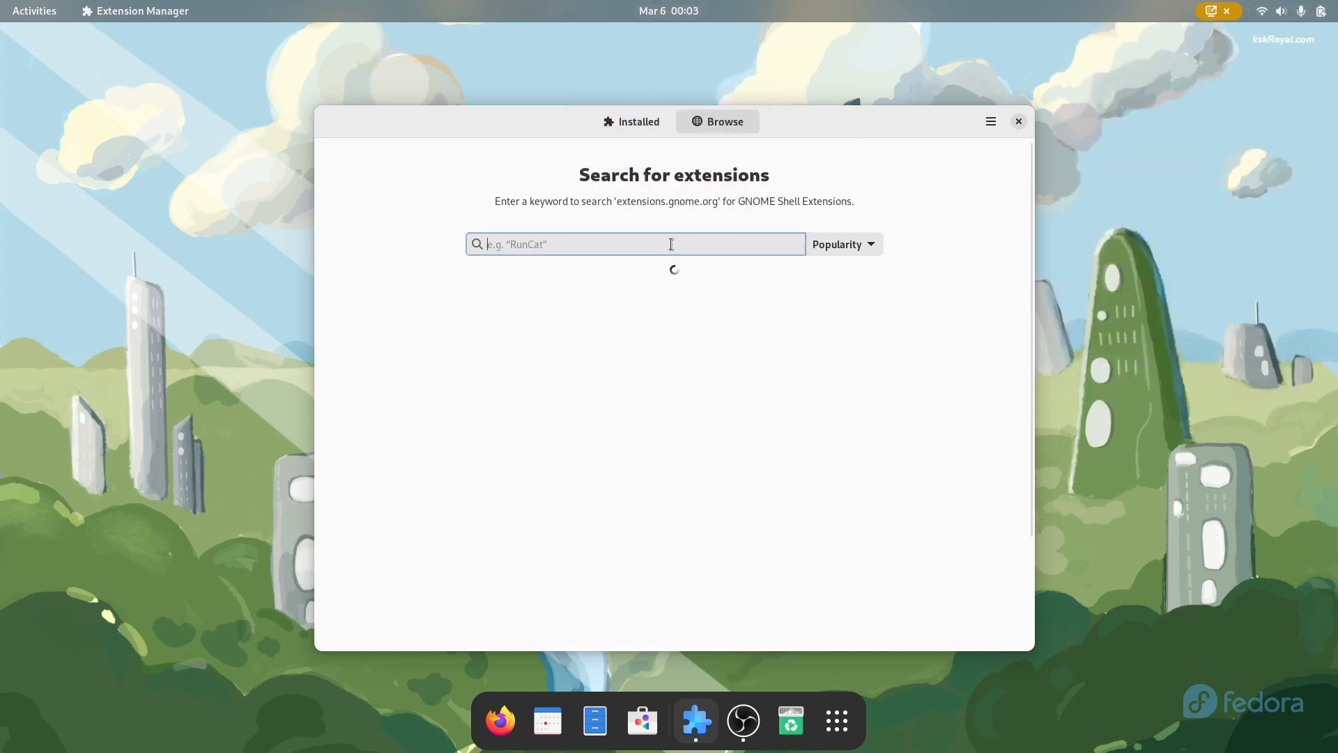
text(gnome 4x)
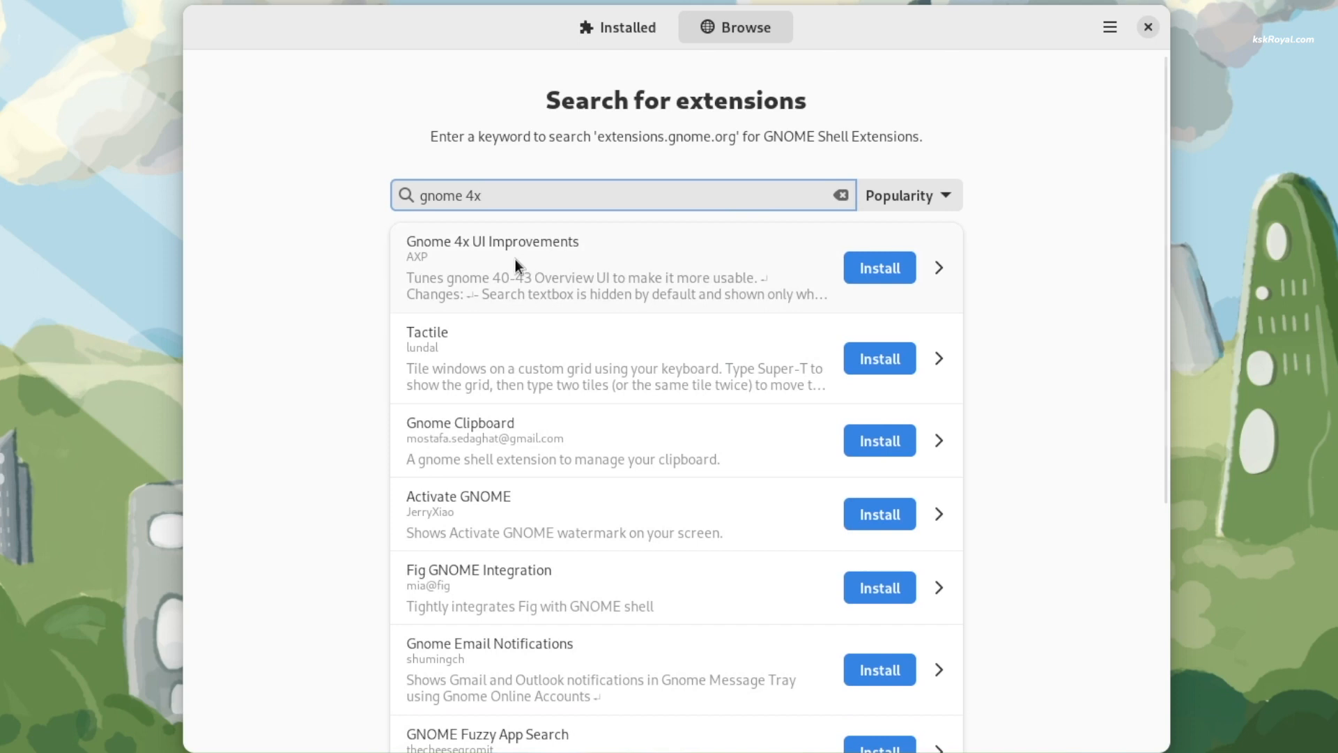
click(901, 275)
click(847, 434)
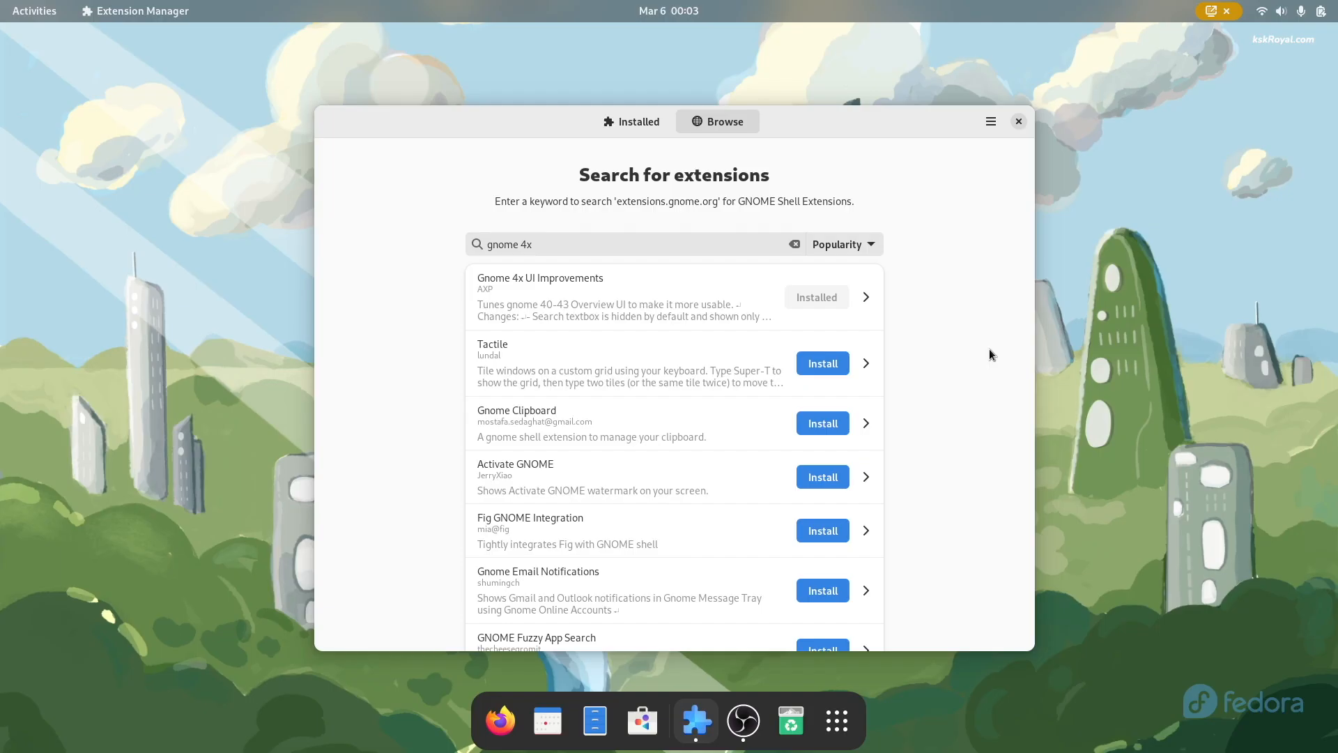
mouse_move(0, 0)
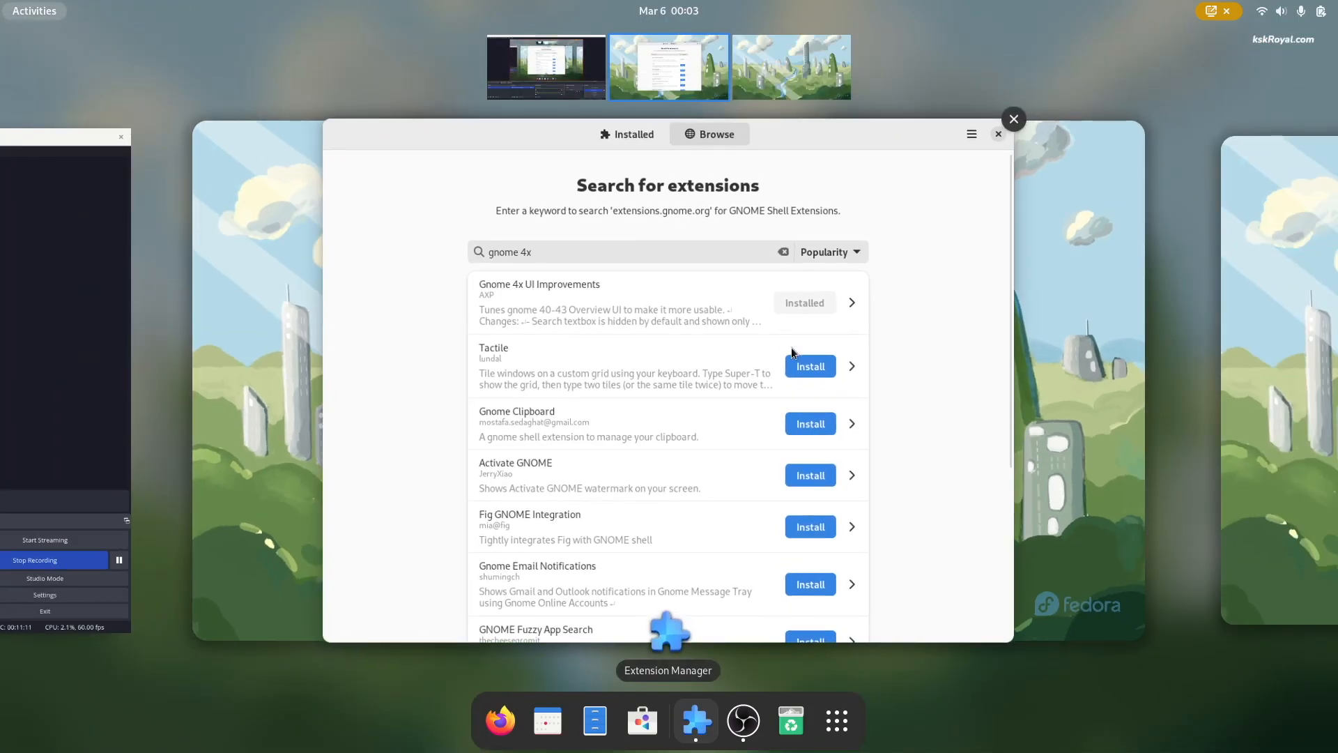
scroll(791, 353, down, 1)
scroll(771, 158, up, 2)
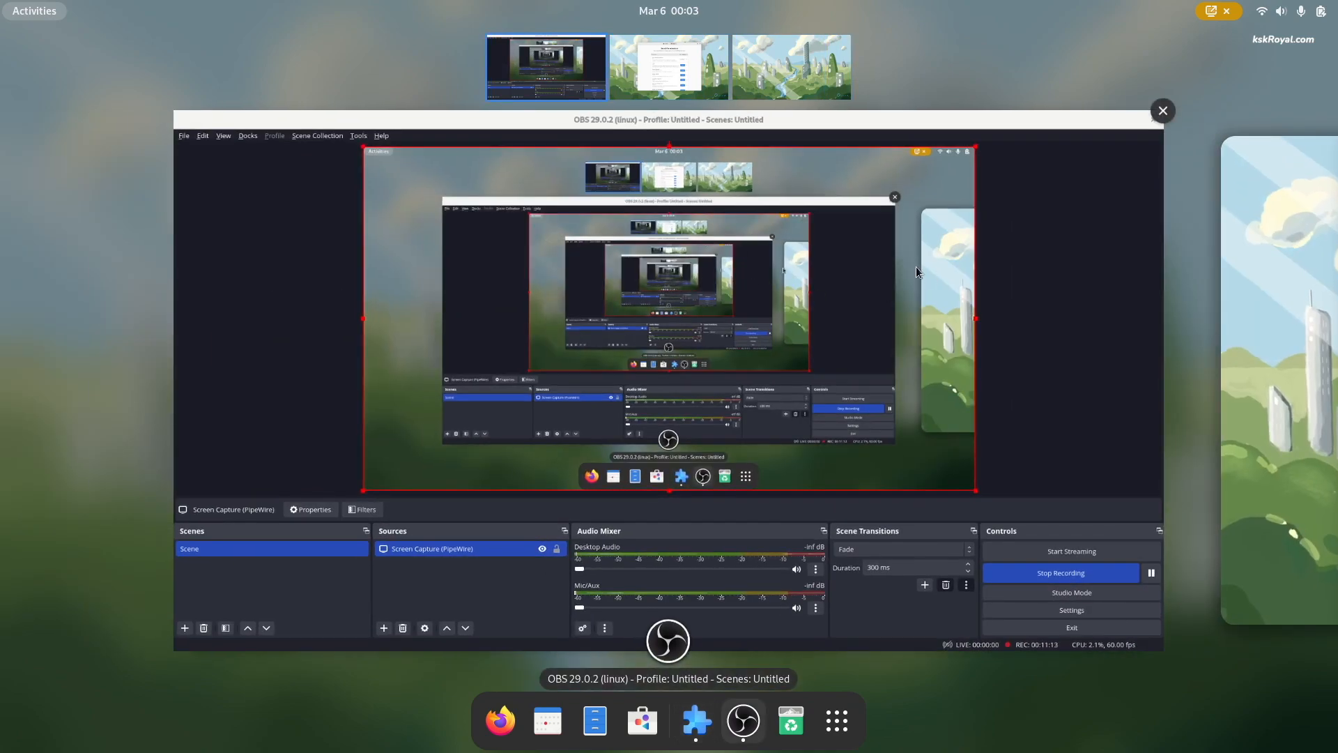
scroll(917, 271, down, 1)
click(950, 286)
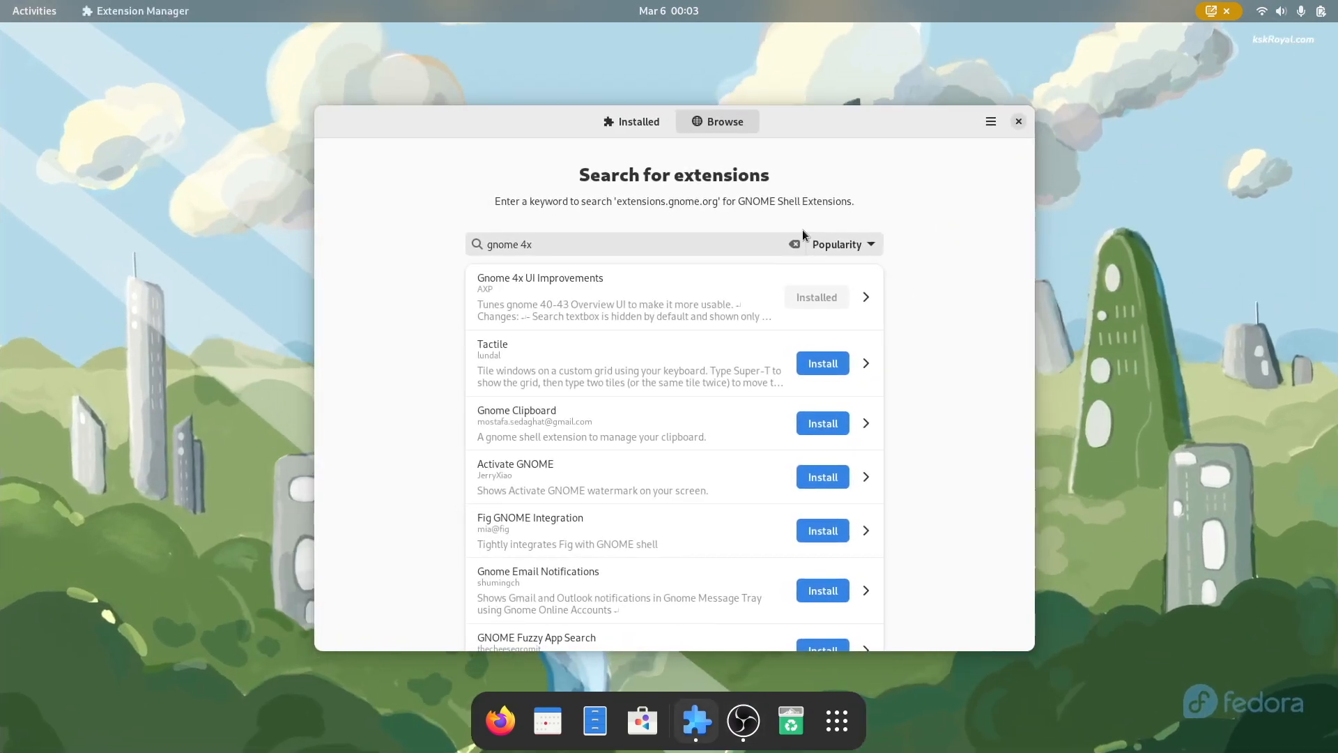
- Open the settings of the installed Dash to Dock extension and set its click action to Minimize or show previews
click(655, 127)
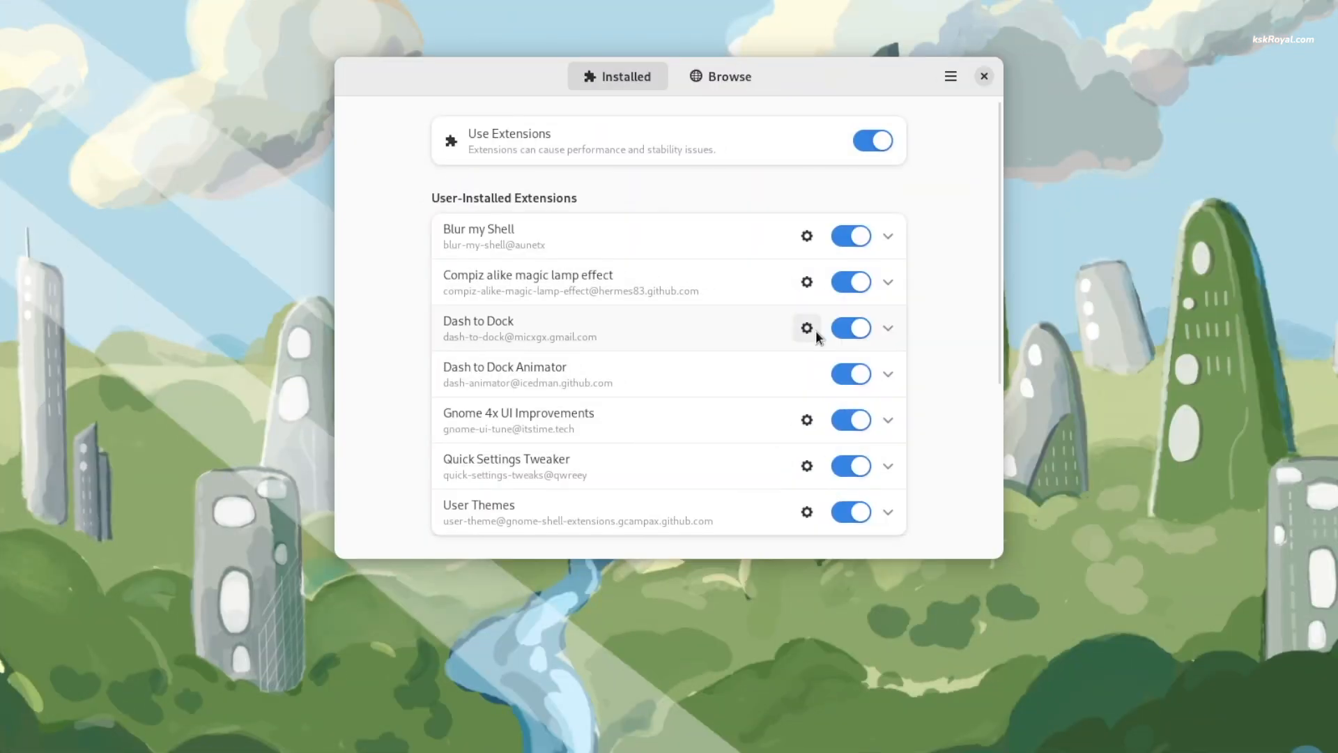
click(814, 331)
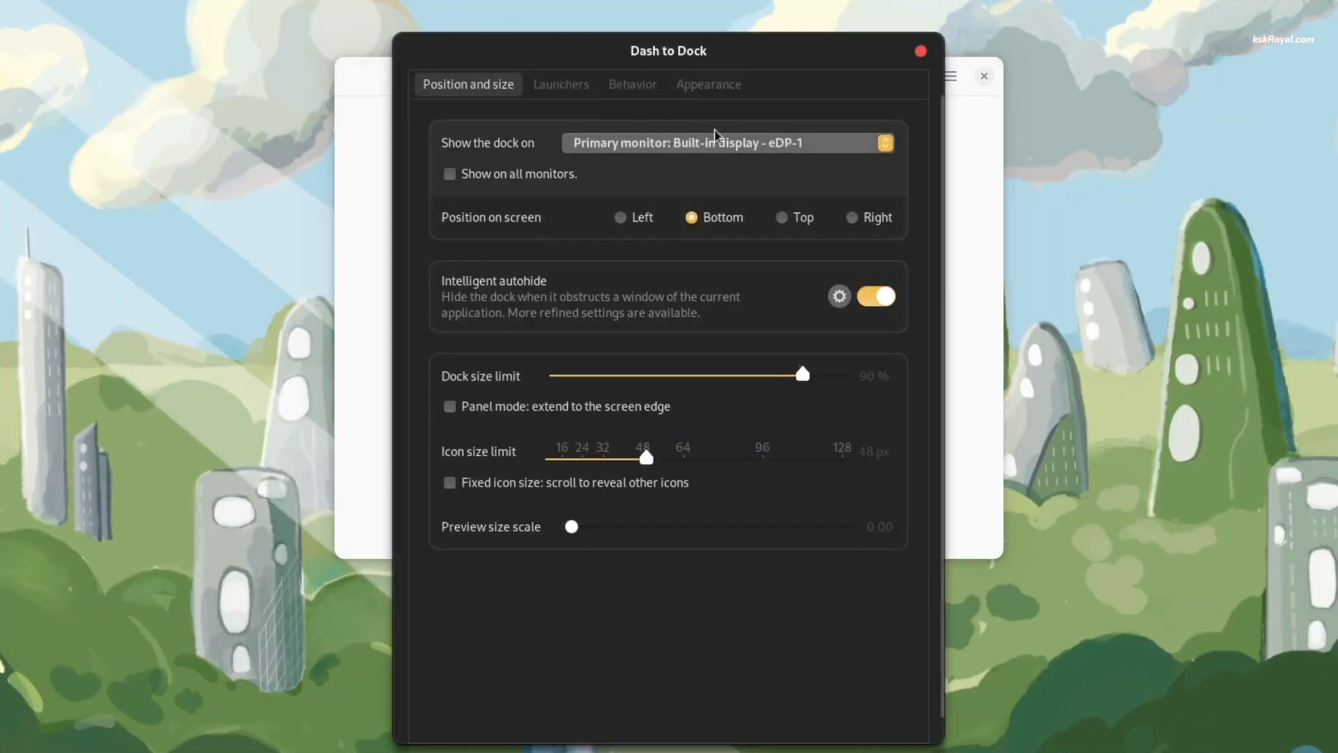
click(554, 70)
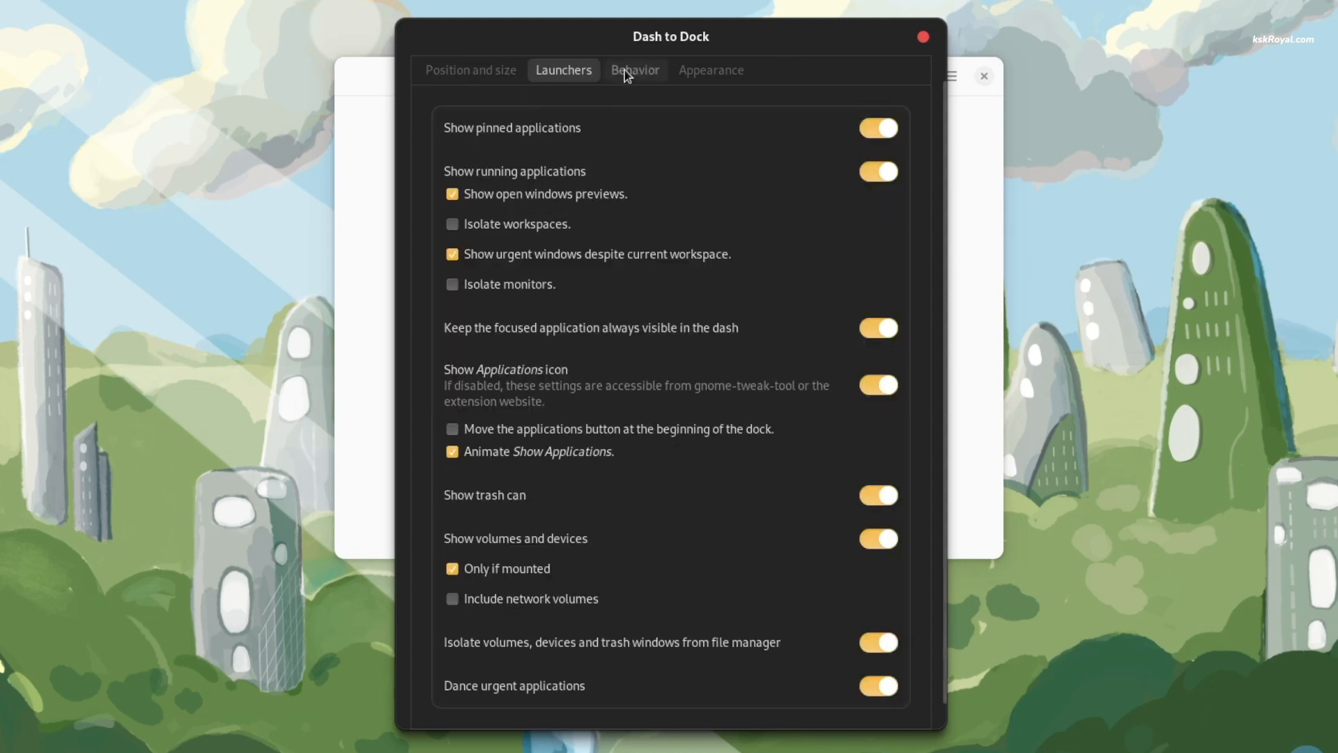
click(626, 71)
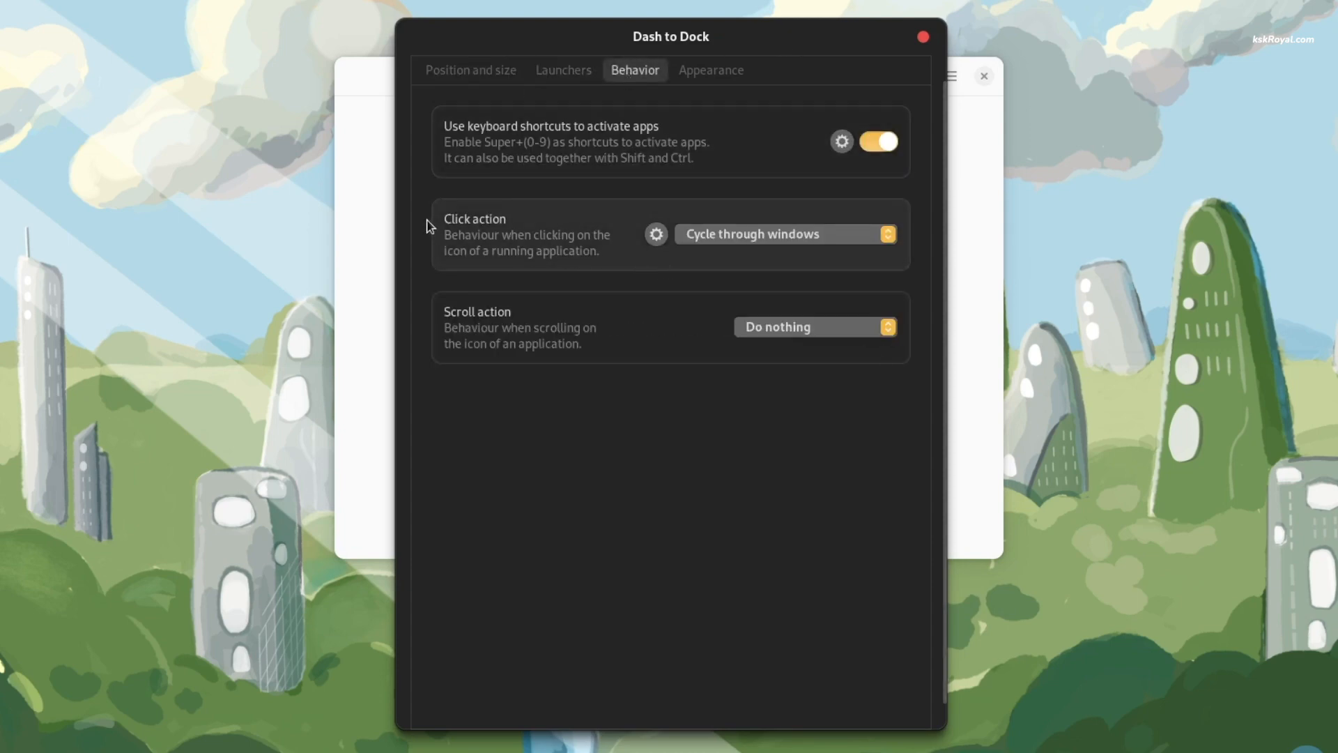
click(772, 241)
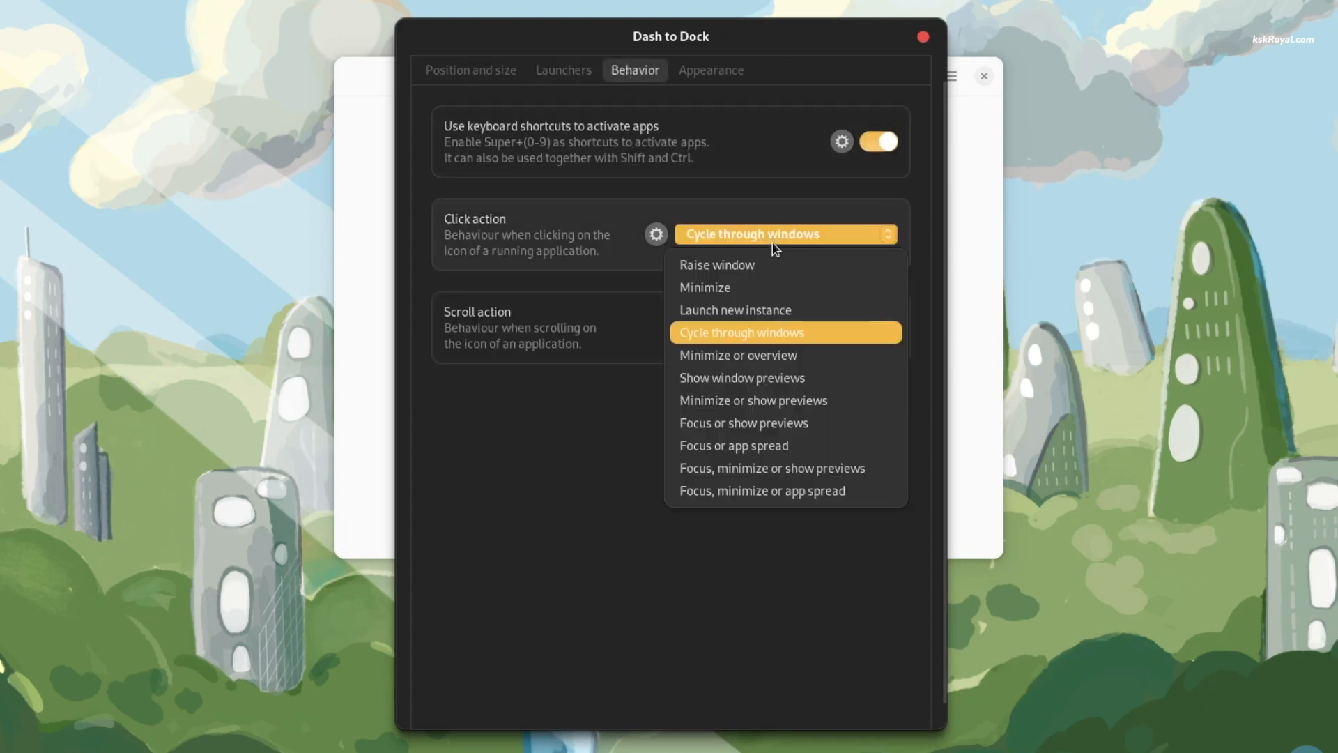
click(784, 403)
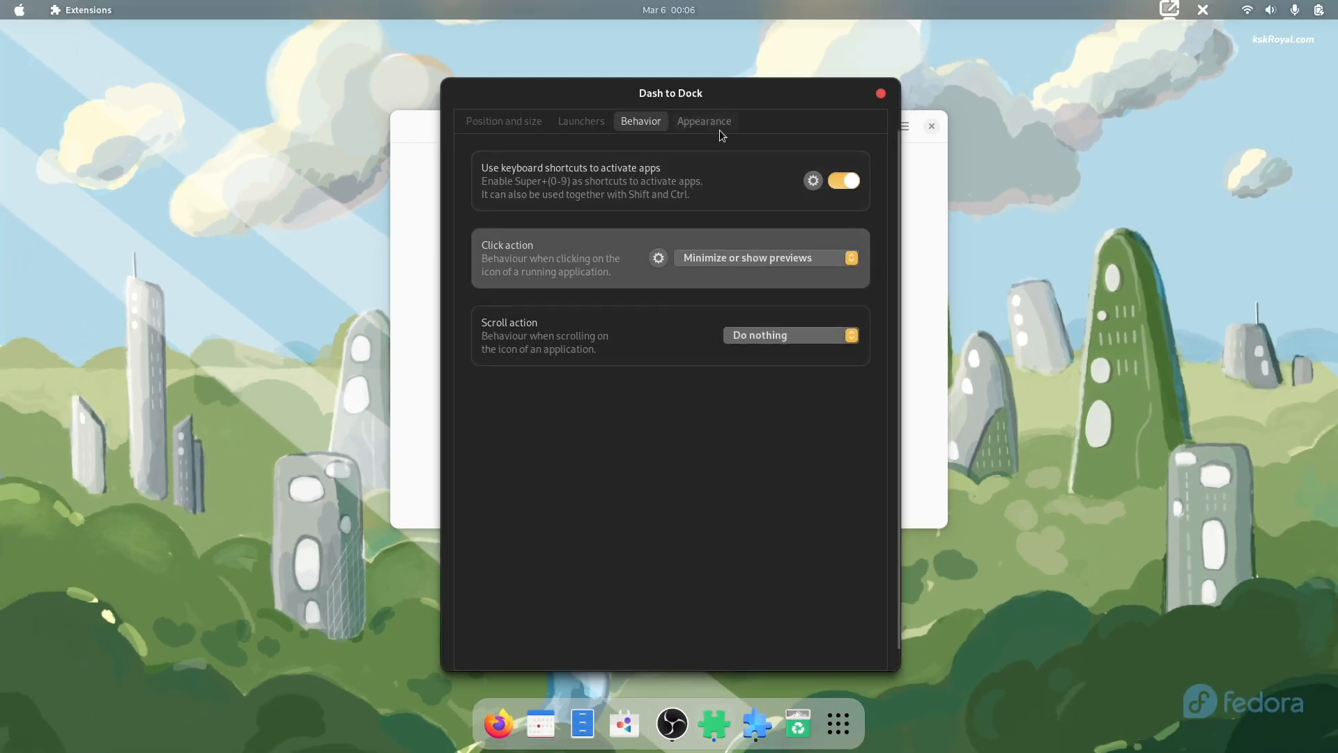
- Turn off Use built-in theme in Dash to Dock's appearance settings and close the settings window
click(729, 81)
click(846, 304)
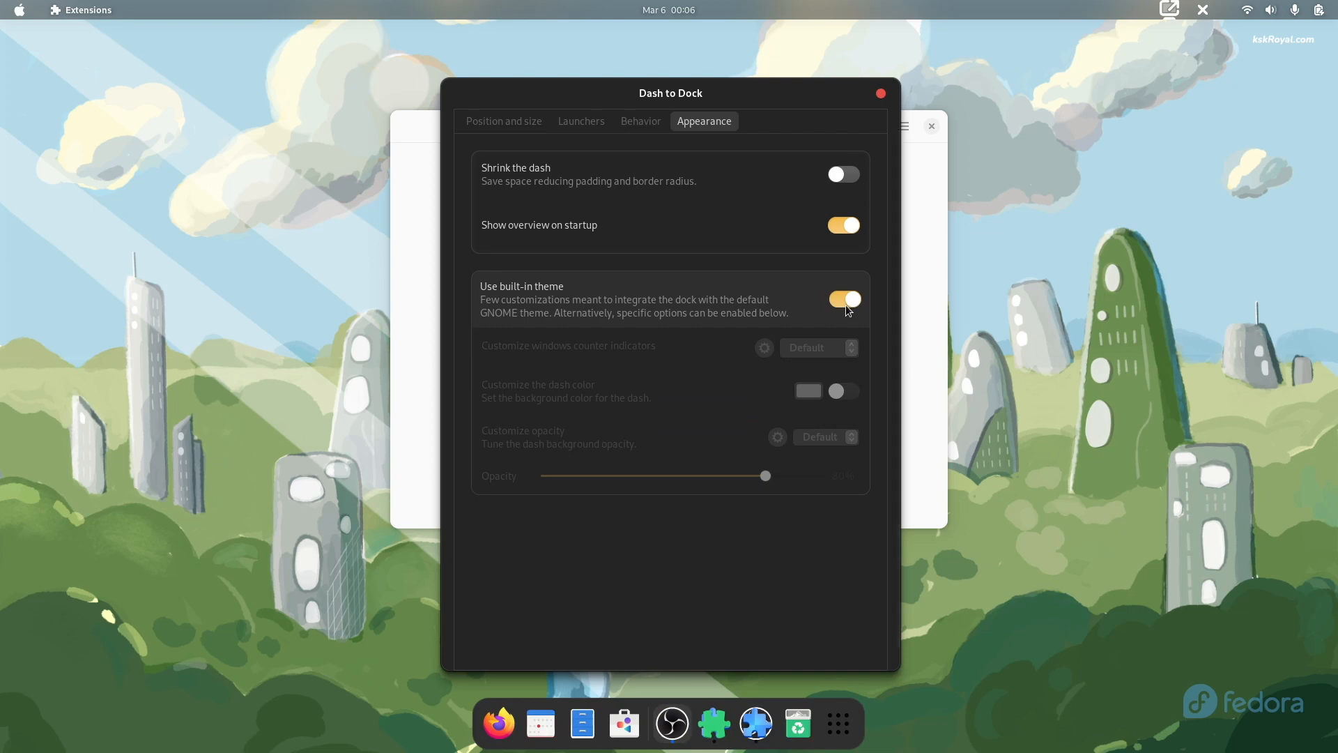
click(846, 304)
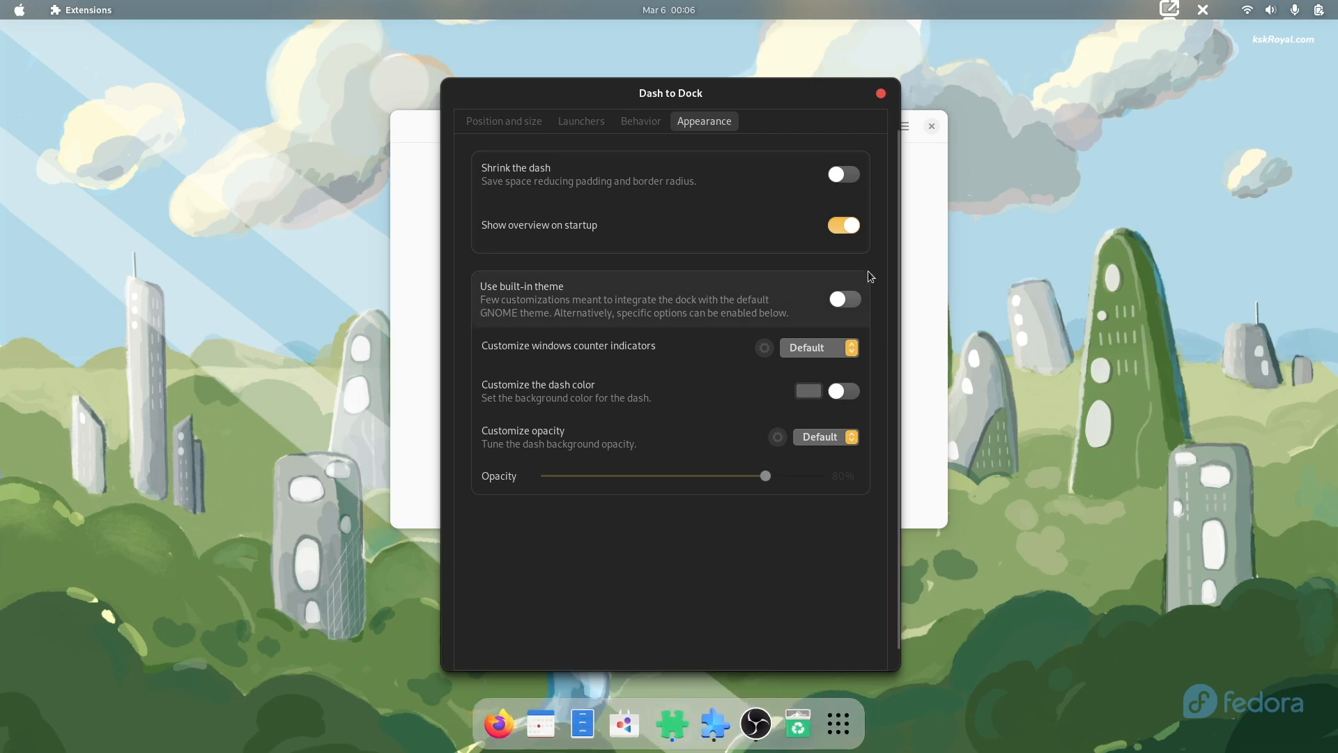
key(Escape)
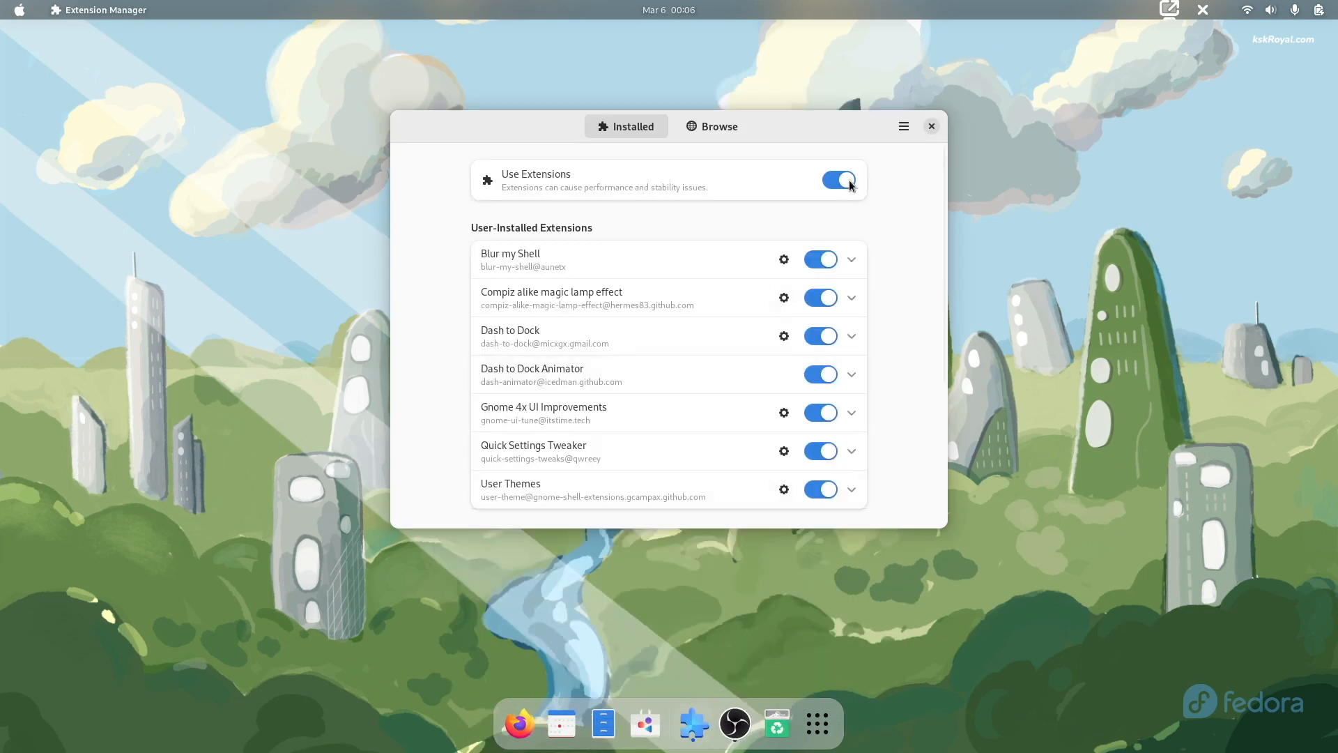
- Test the magic lamp animation by repeatedly minimizing and restoring the Extension Manager window from the dock
click(695, 724)
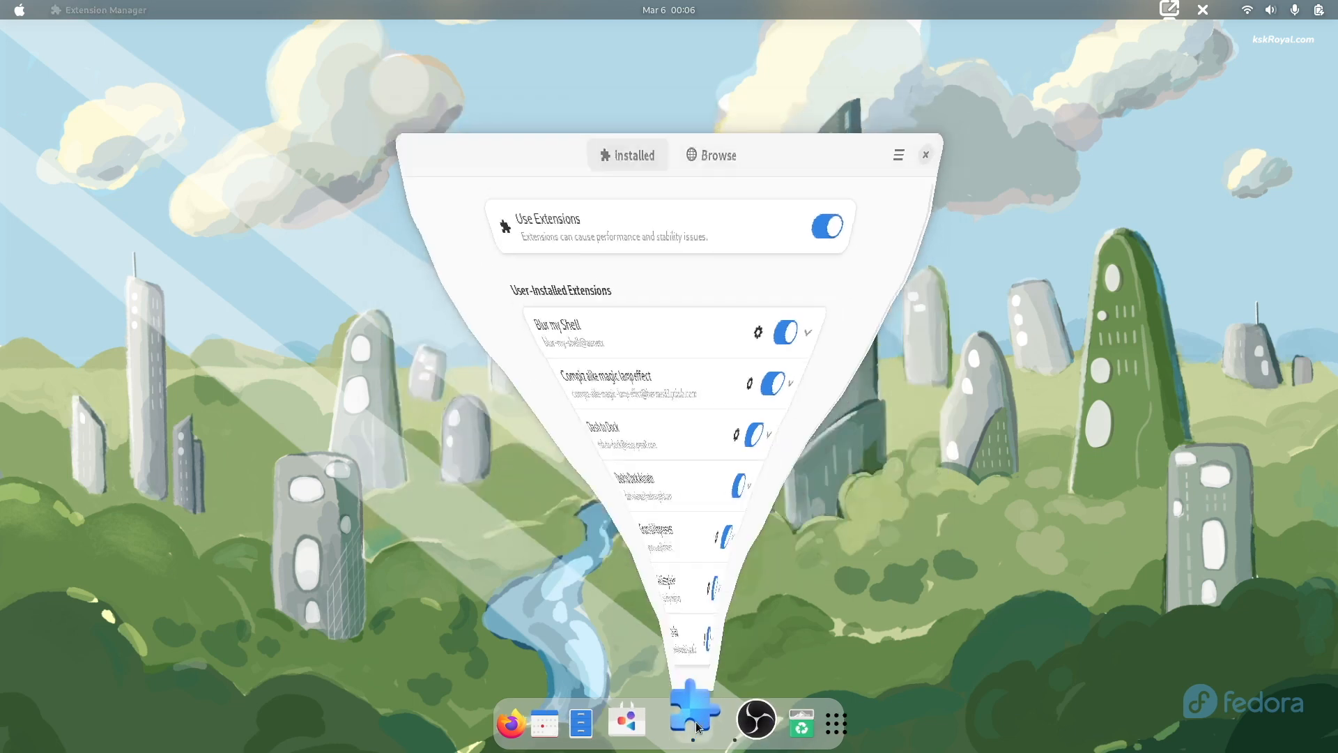
click(696, 725)
click(695, 725)
click(696, 725)
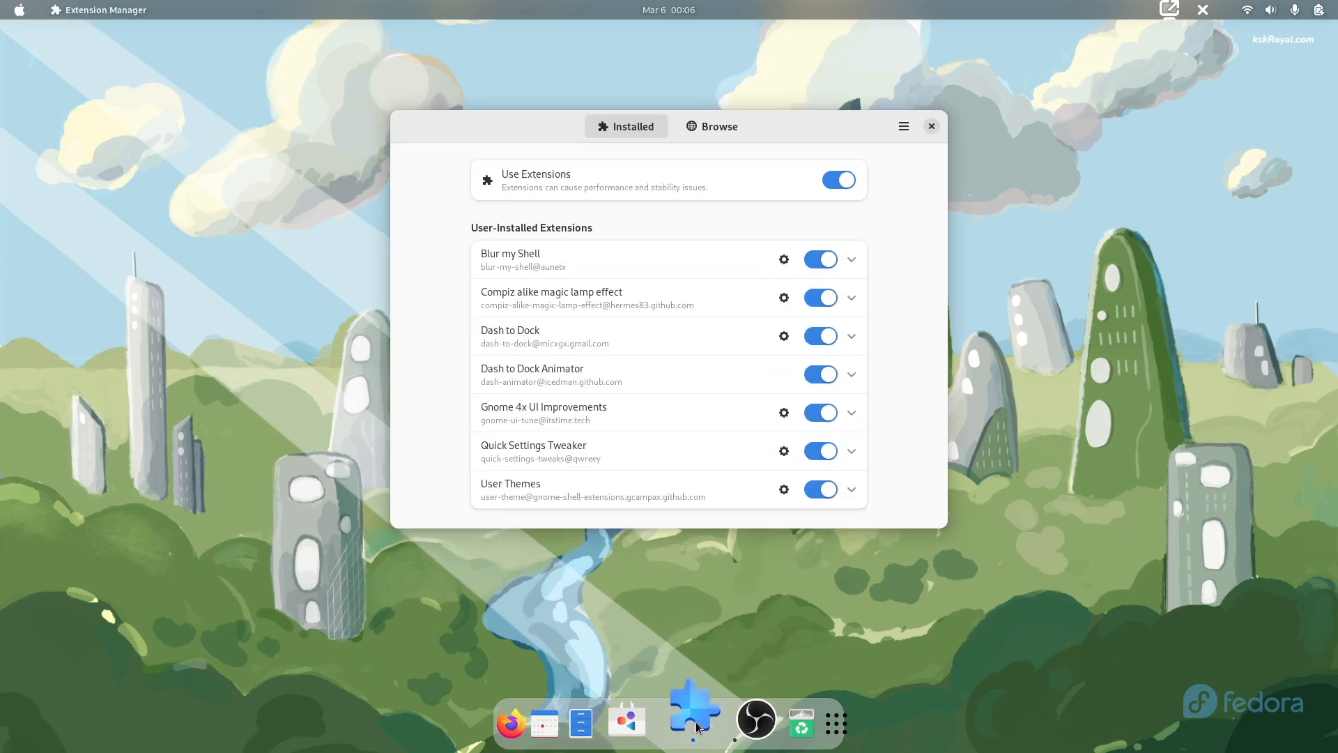
click(696, 725)
click(695, 725)
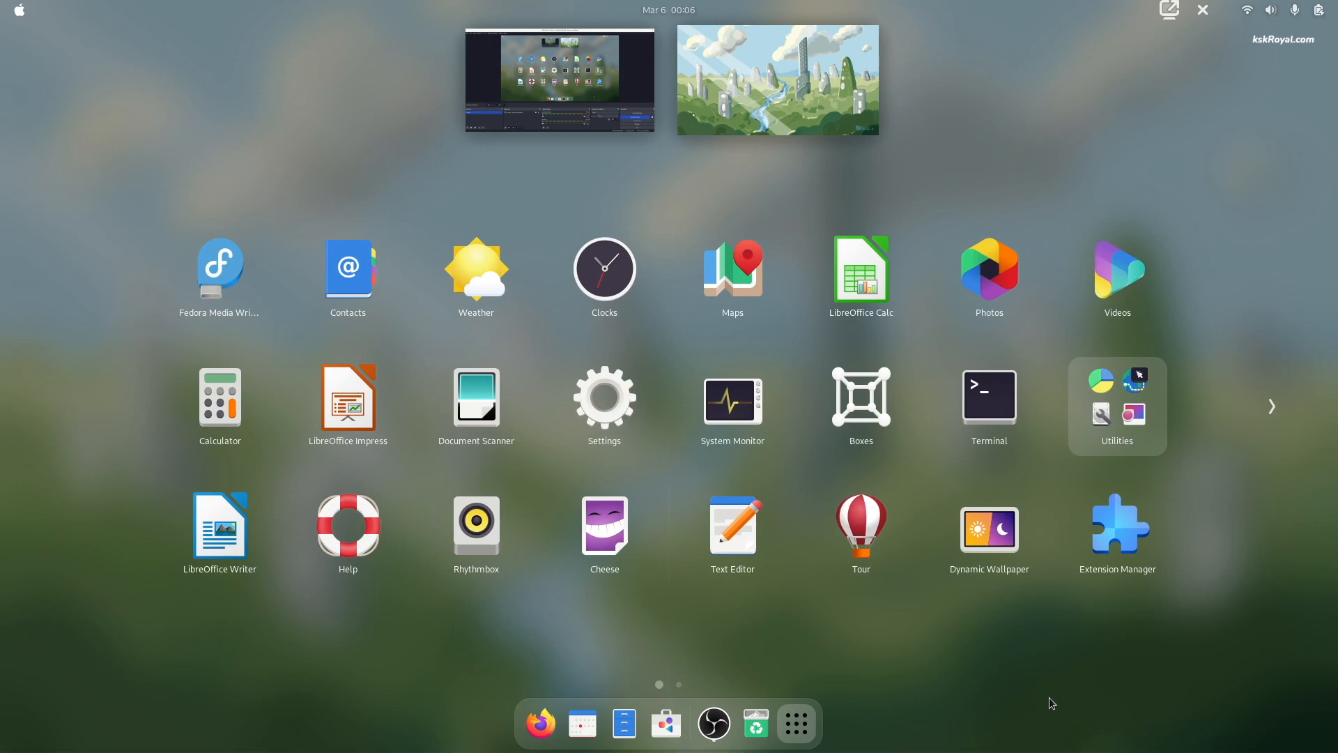
- Find and open Tweaks, dismiss its extensions notice and set the Icons theme to Cupertino-Ventura
text(tw)
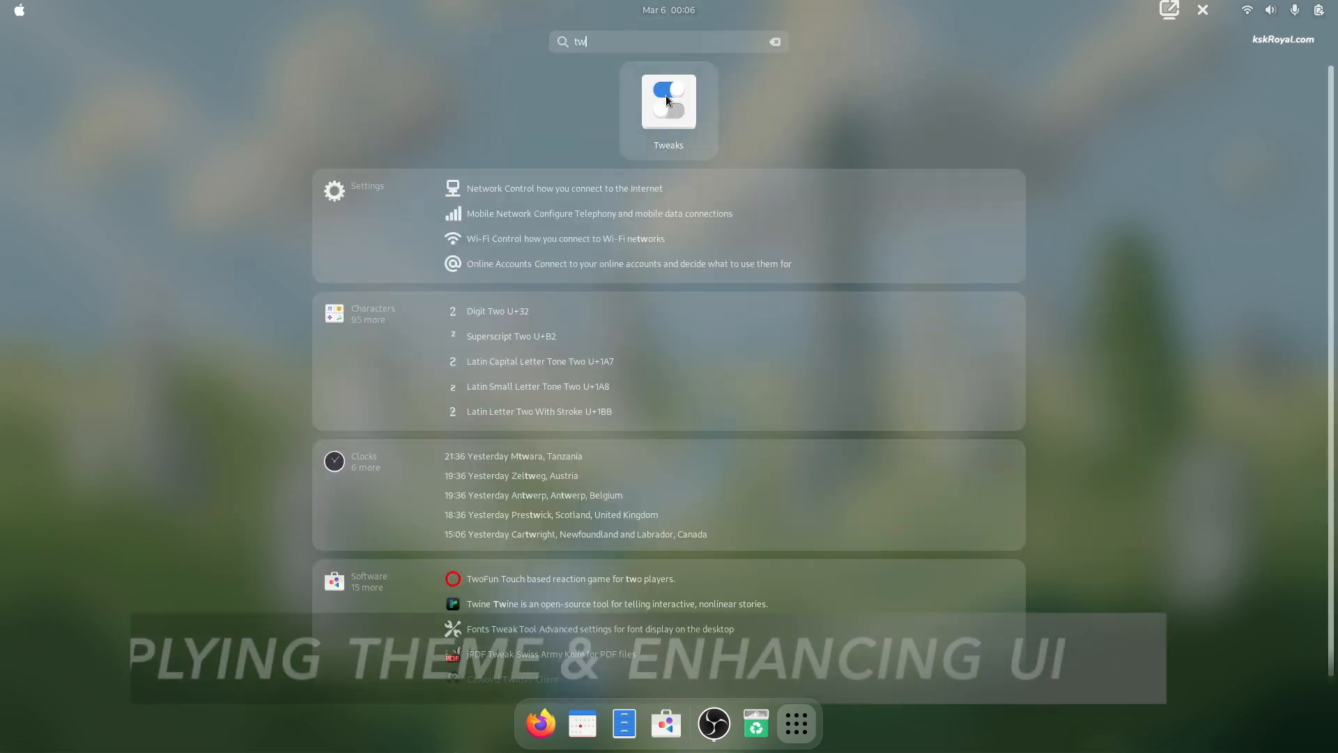
click(662, 104)
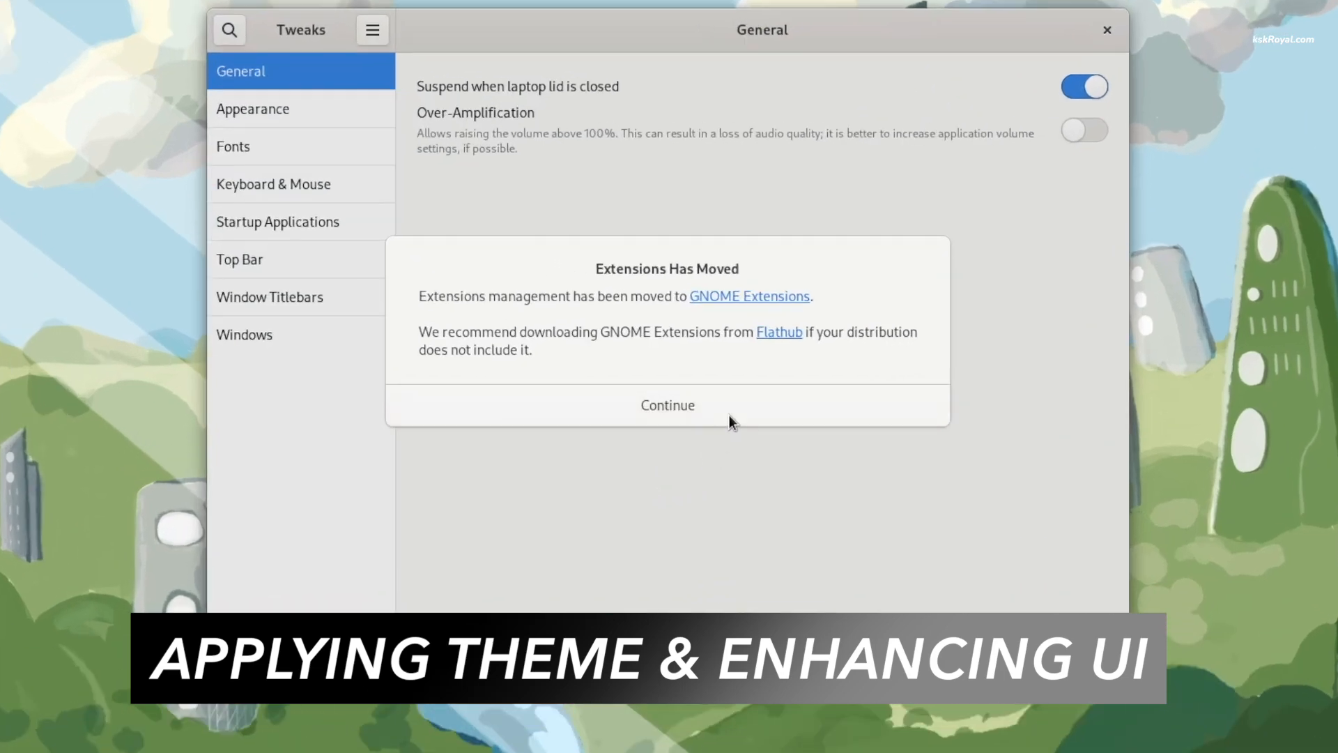
click(714, 406)
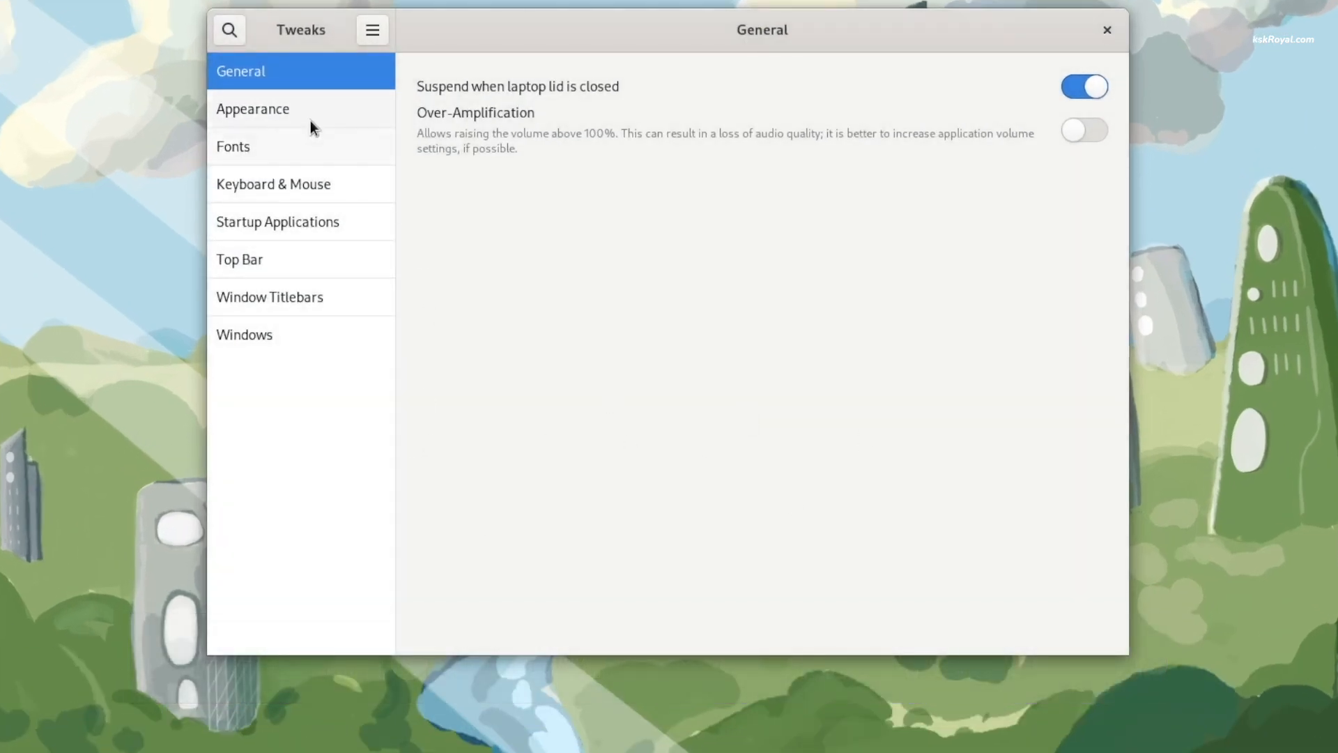
click(311, 118)
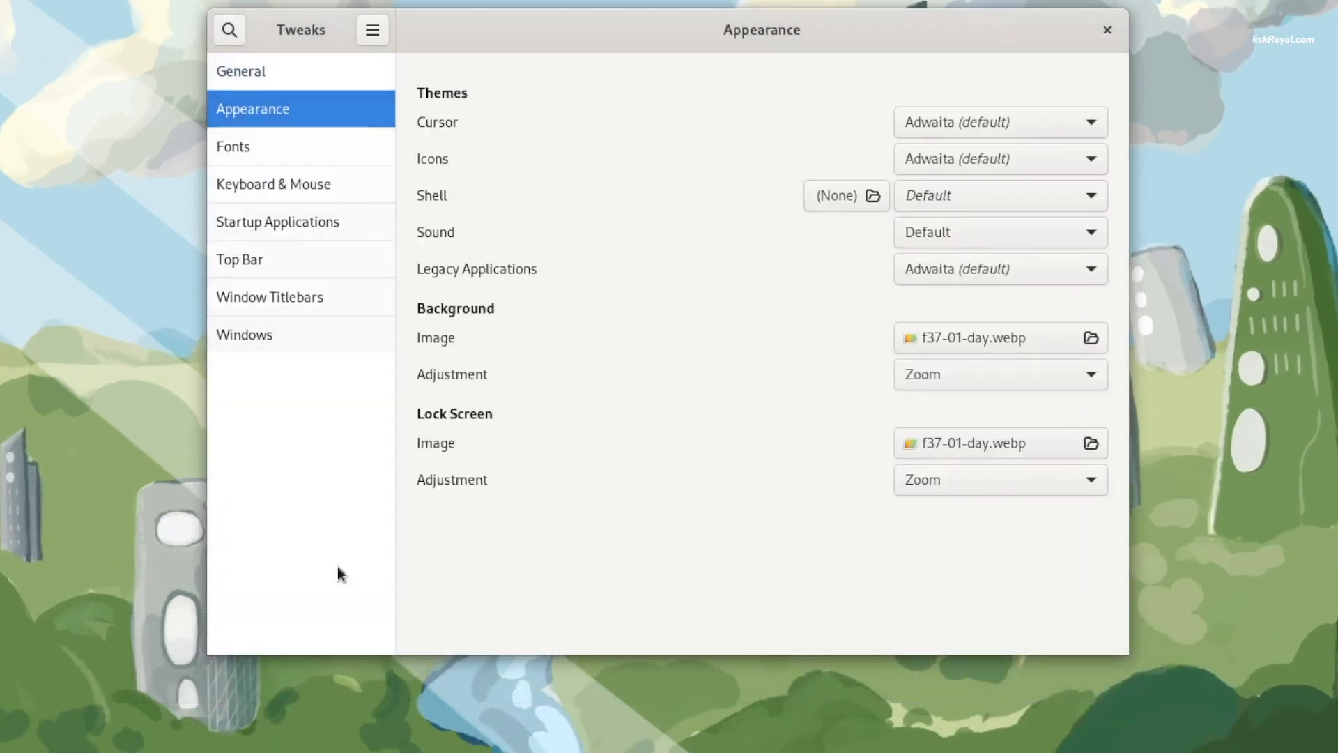
click(952, 123)
click(954, 123)
click(960, 161)
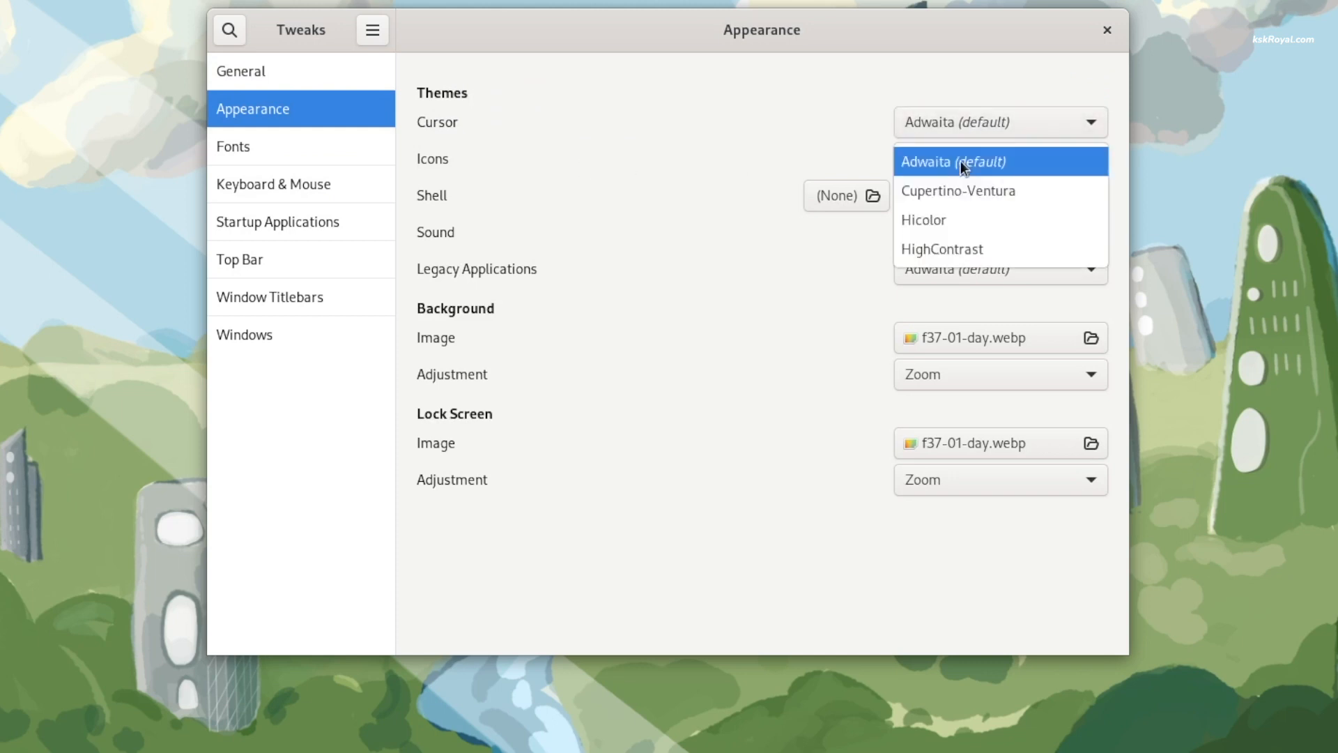
click(1011, 197)
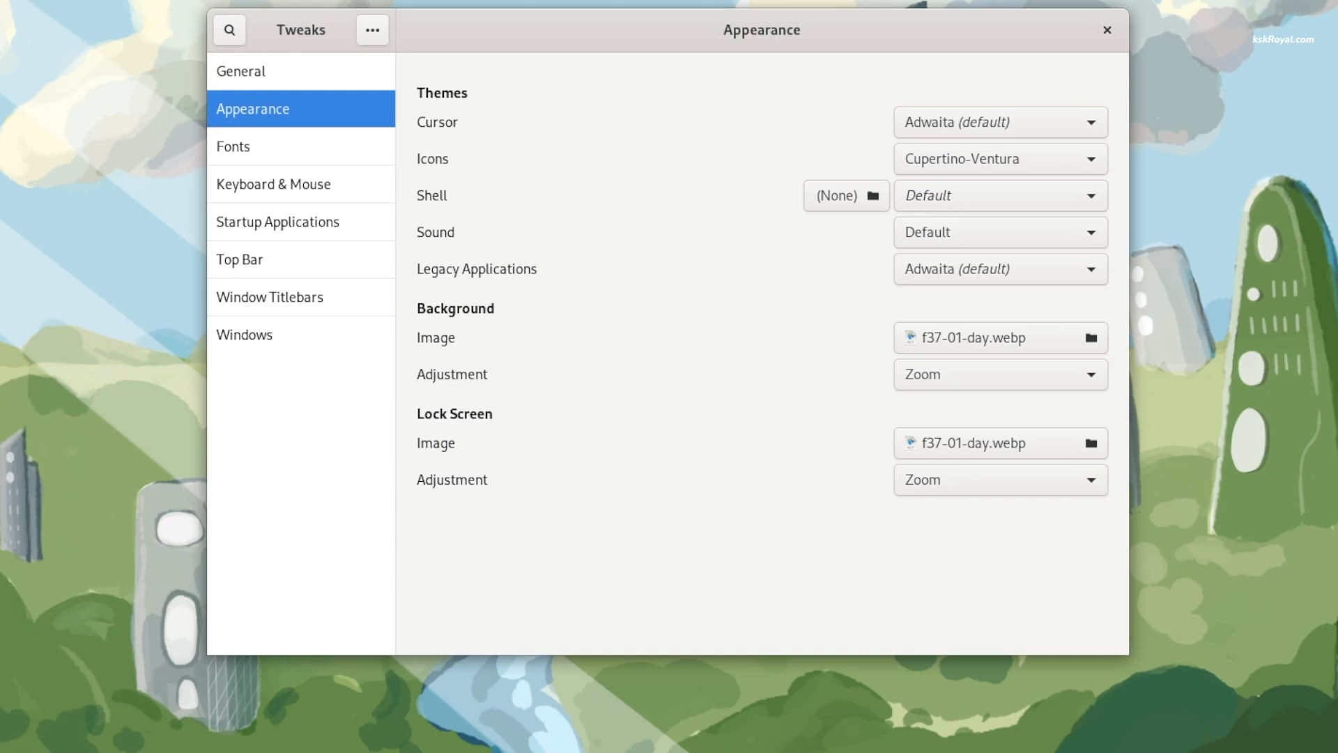
- Set both the Shell theme and the Legacy Applications theme to WhiteSur-Dark
click(928, 199)
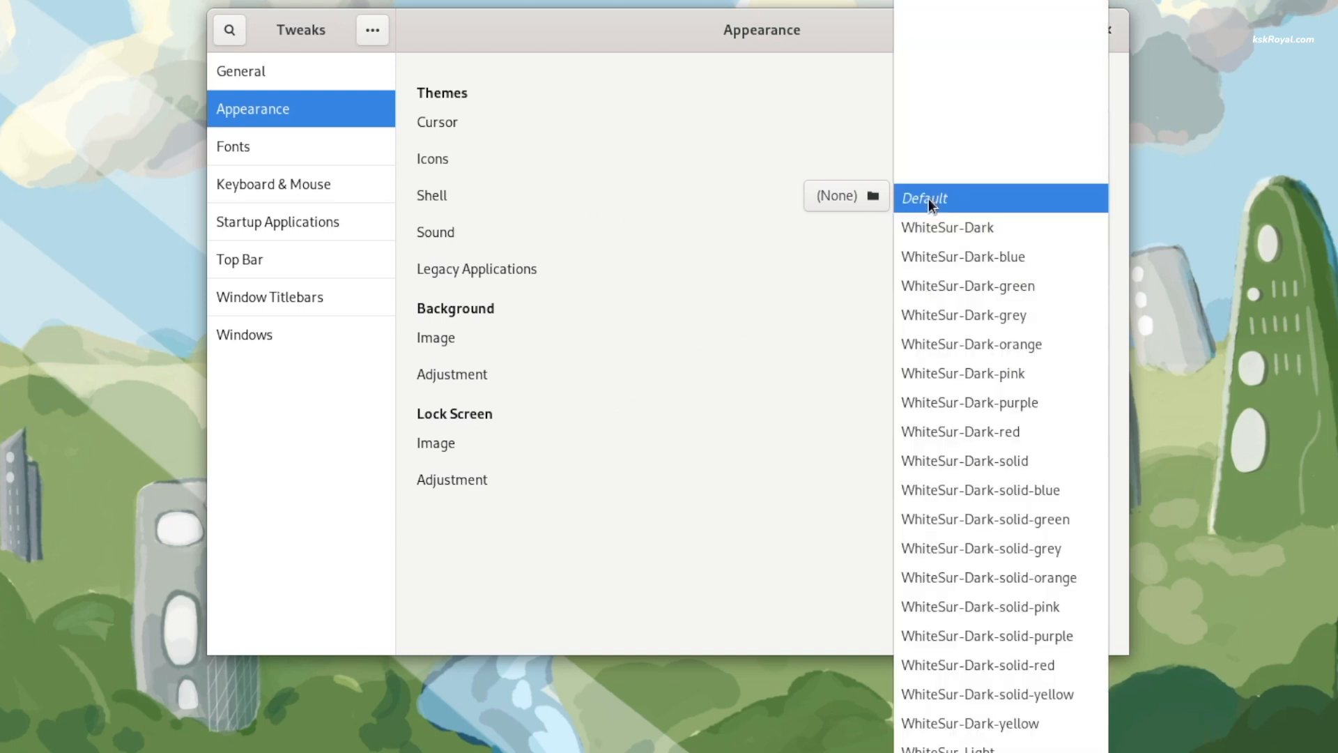
click(989, 227)
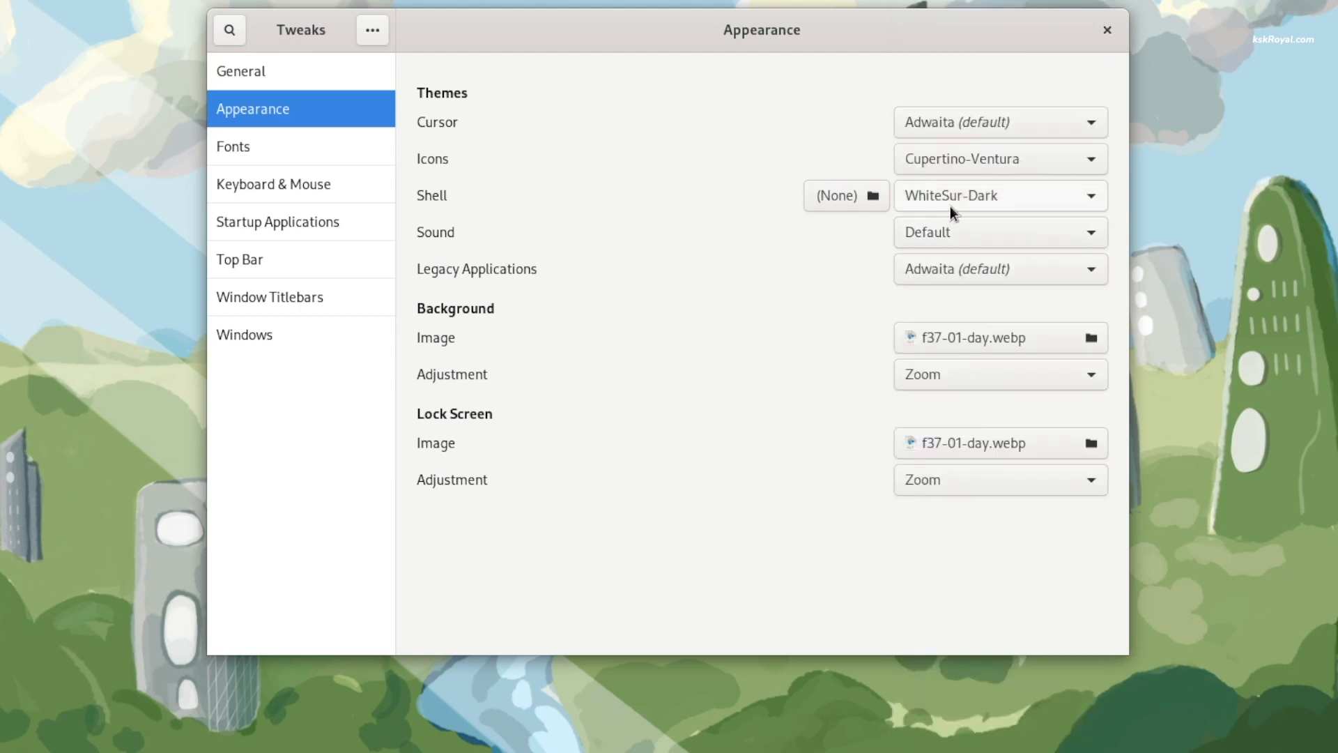
click(944, 269)
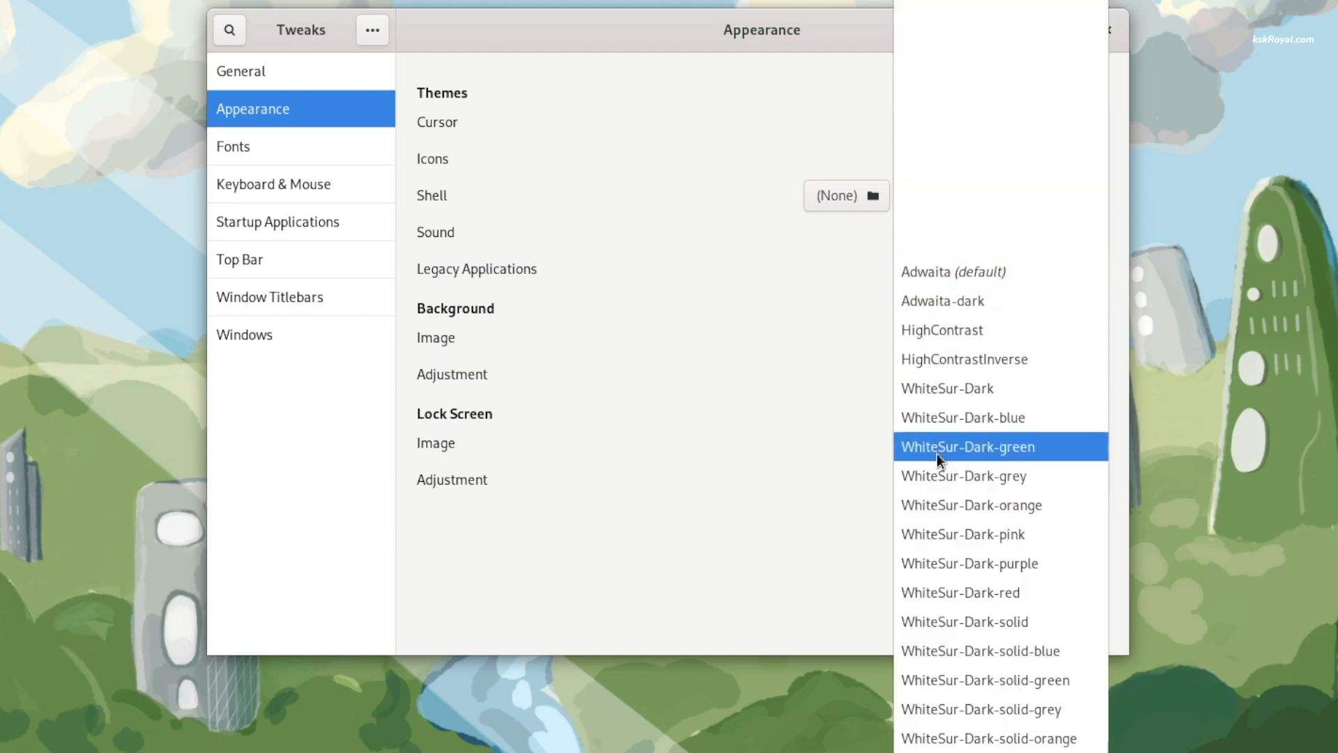
click(982, 388)
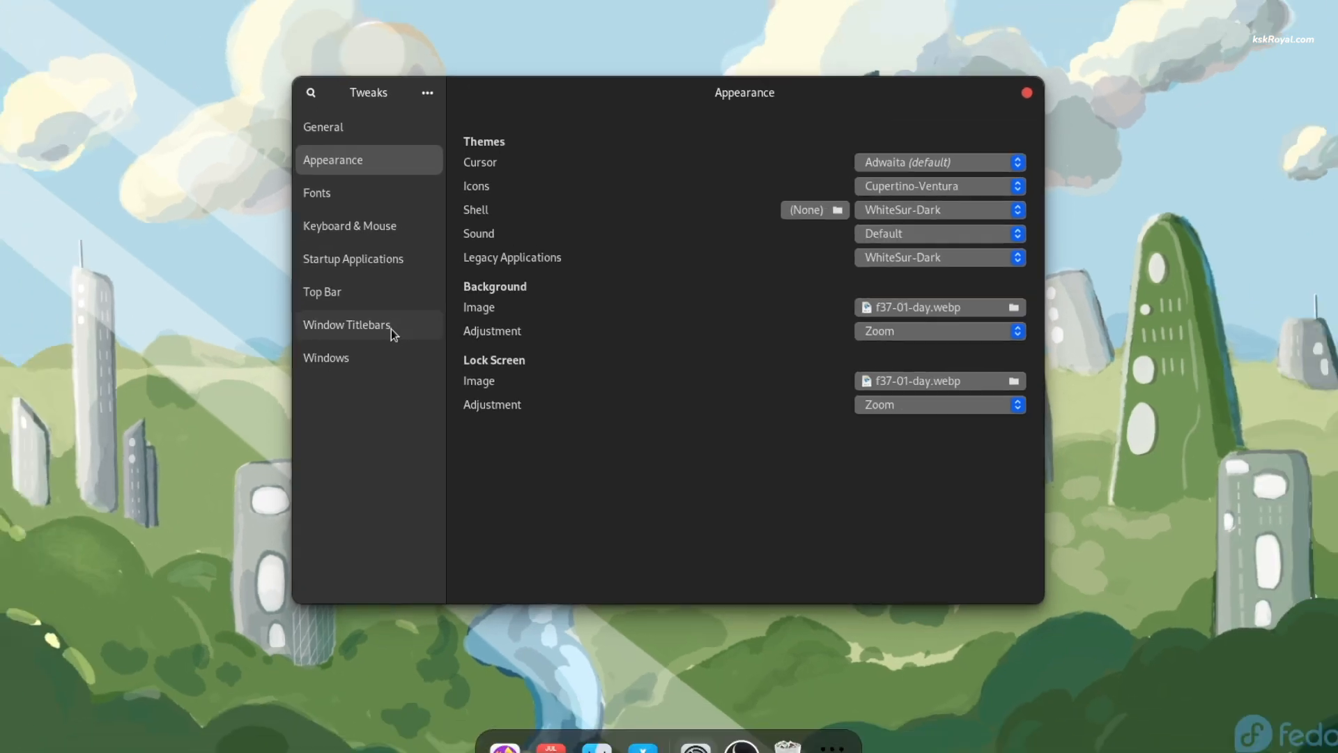
- Enable the Maximize and Minimize titlebar buttons and set the titlebar button placement to Left
click(327, 318)
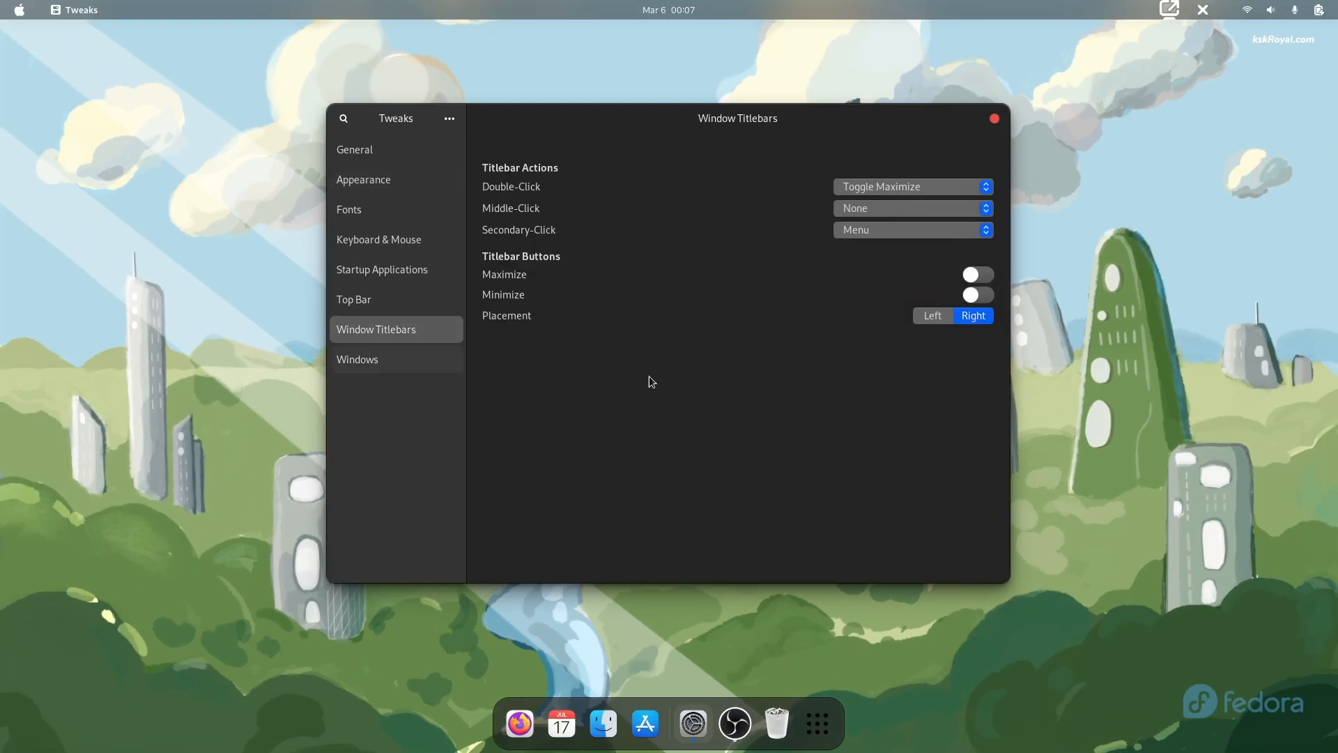
click(976, 276)
click(976, 295)
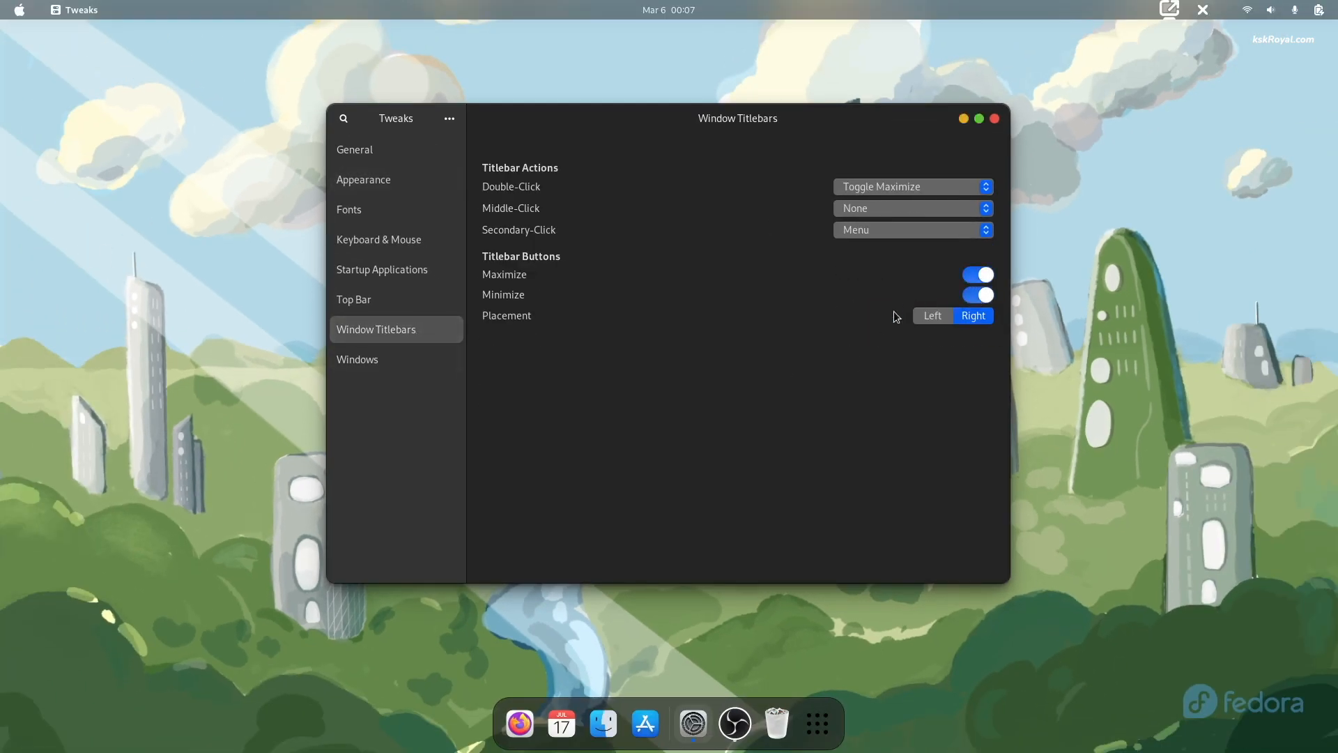
click(934, 315)
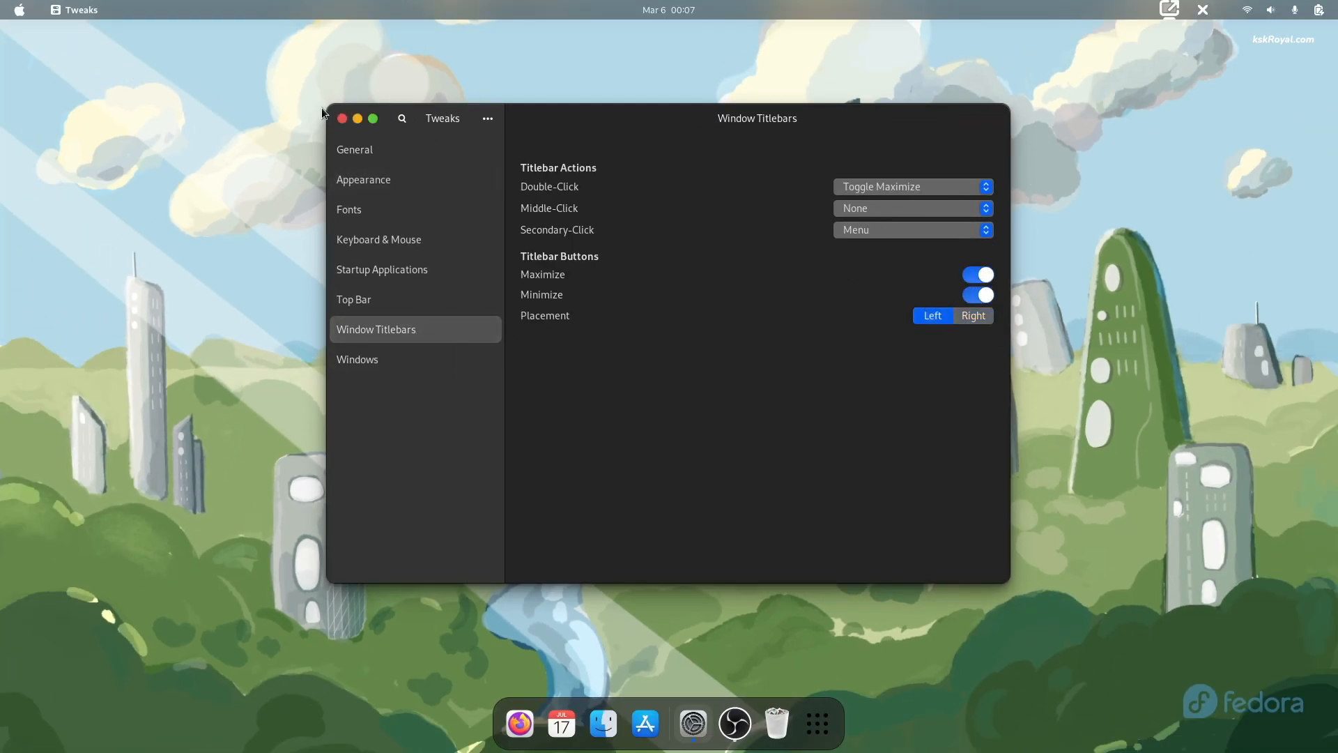
- Review the window behavior options in Tweaks, then minimize it and look through the app grid with the new icons
click(385, 374)
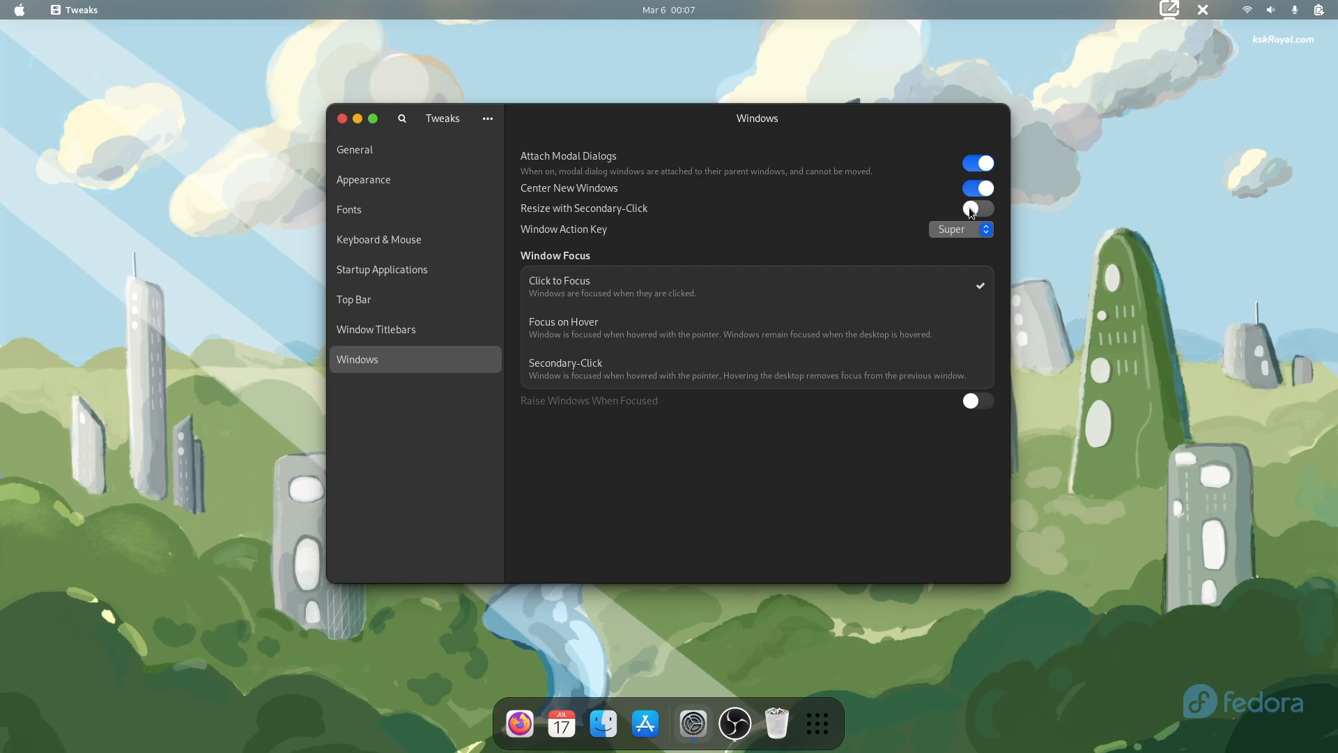
click(357, 118)
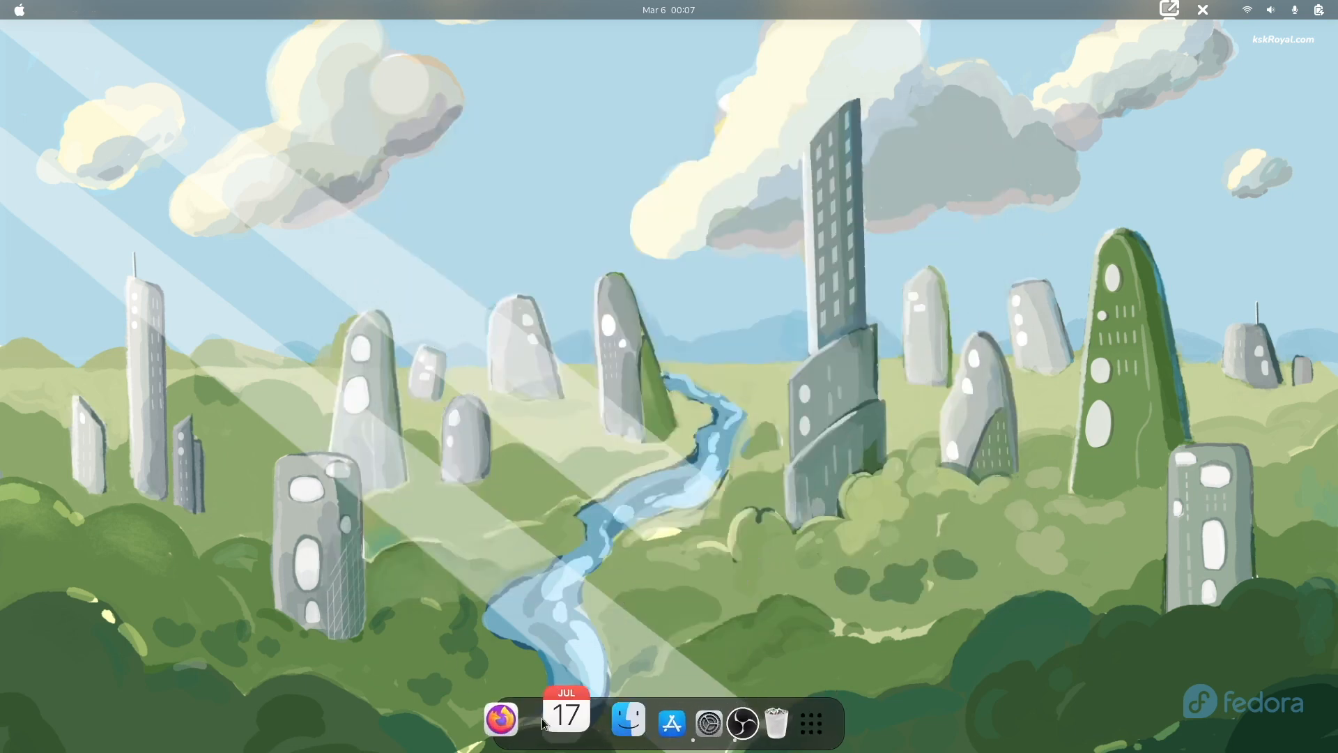
click(829, 714)
scroll(808, 522, down, 1)
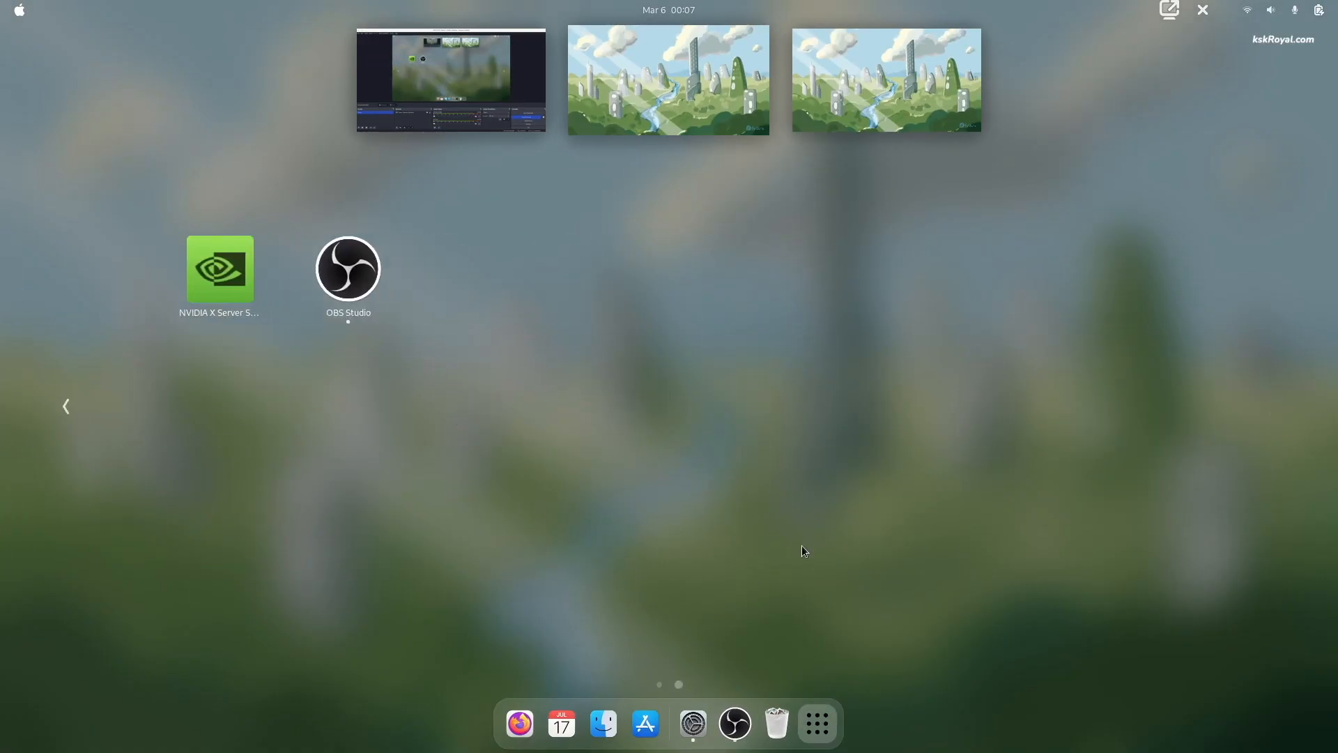
scroll(801, 545, up, 1)
scroll(812, 487, down, 1)
scroll(697, 467, up, 1)
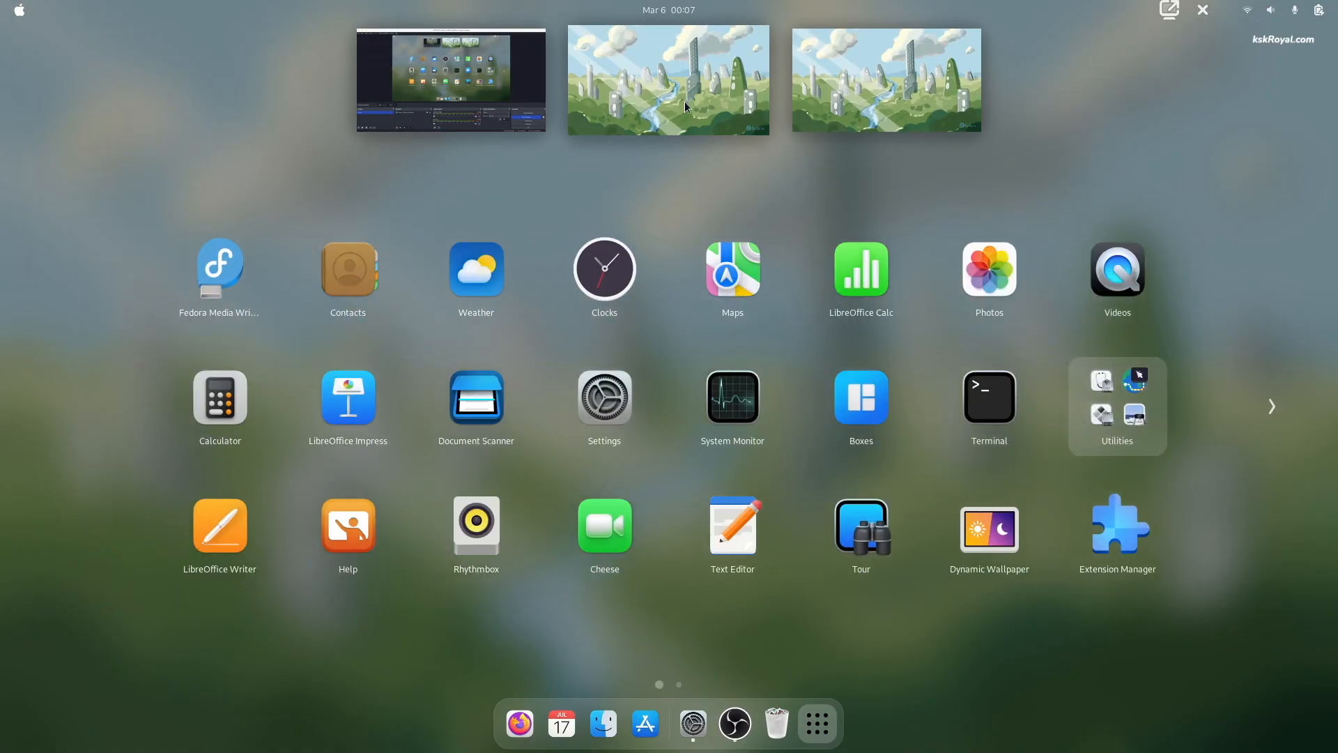
click(684, 102)
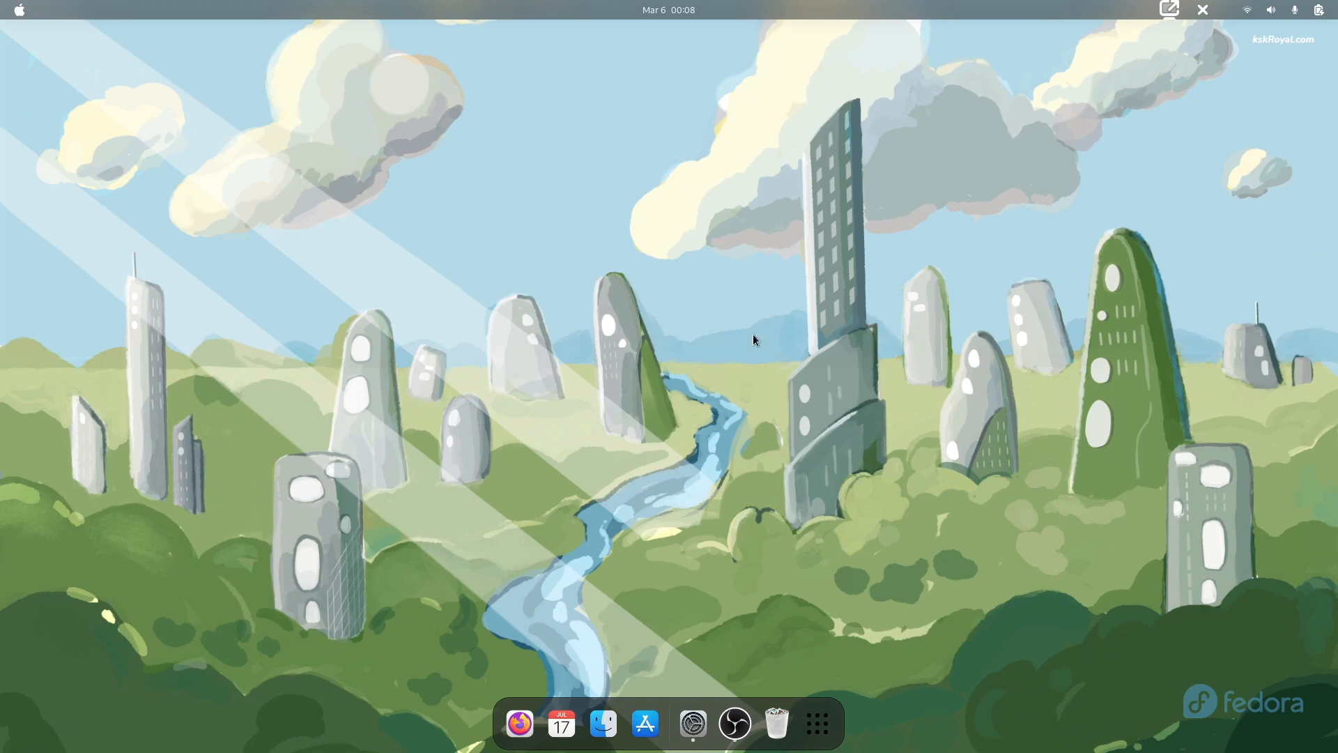
- Open Dynamic Wallpaper from the app grid and name the new wallpaper Ventura
click(816, 719)
scroll(788, 539, down, 1)
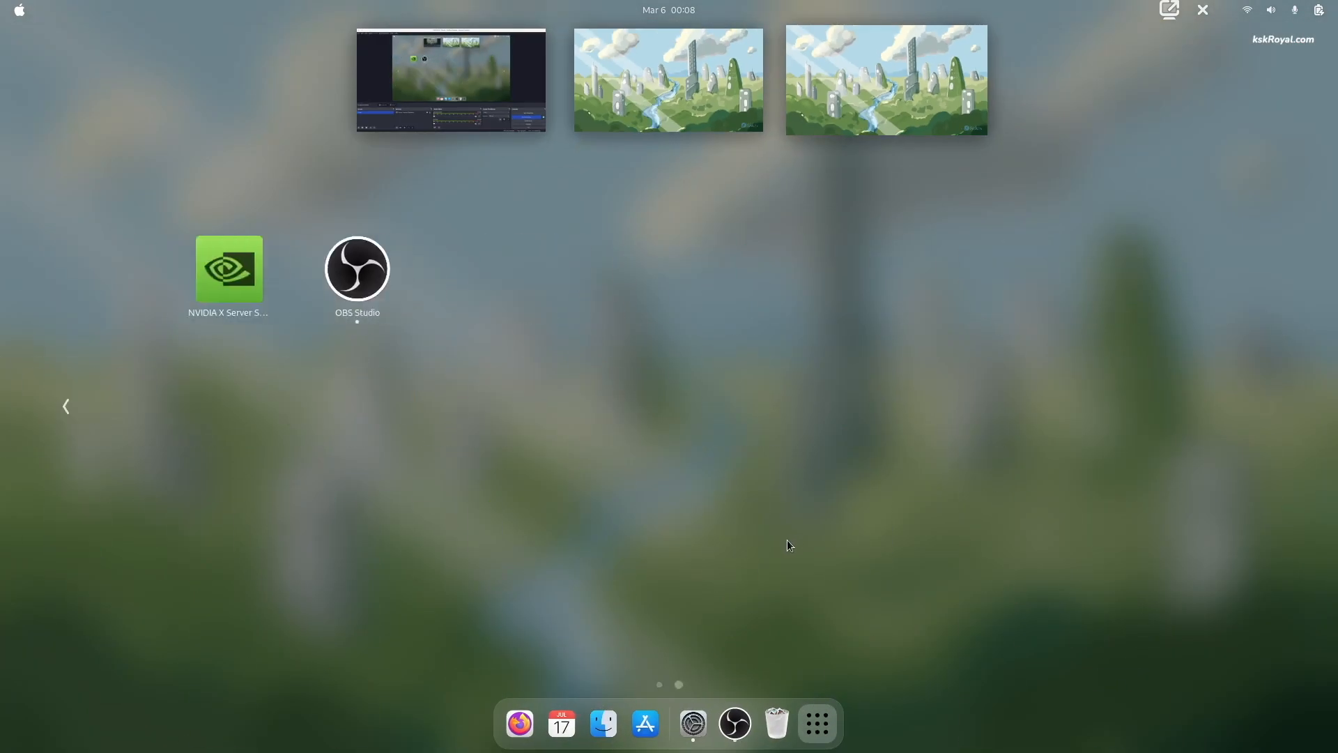
scroll(950, 573, up, 1)
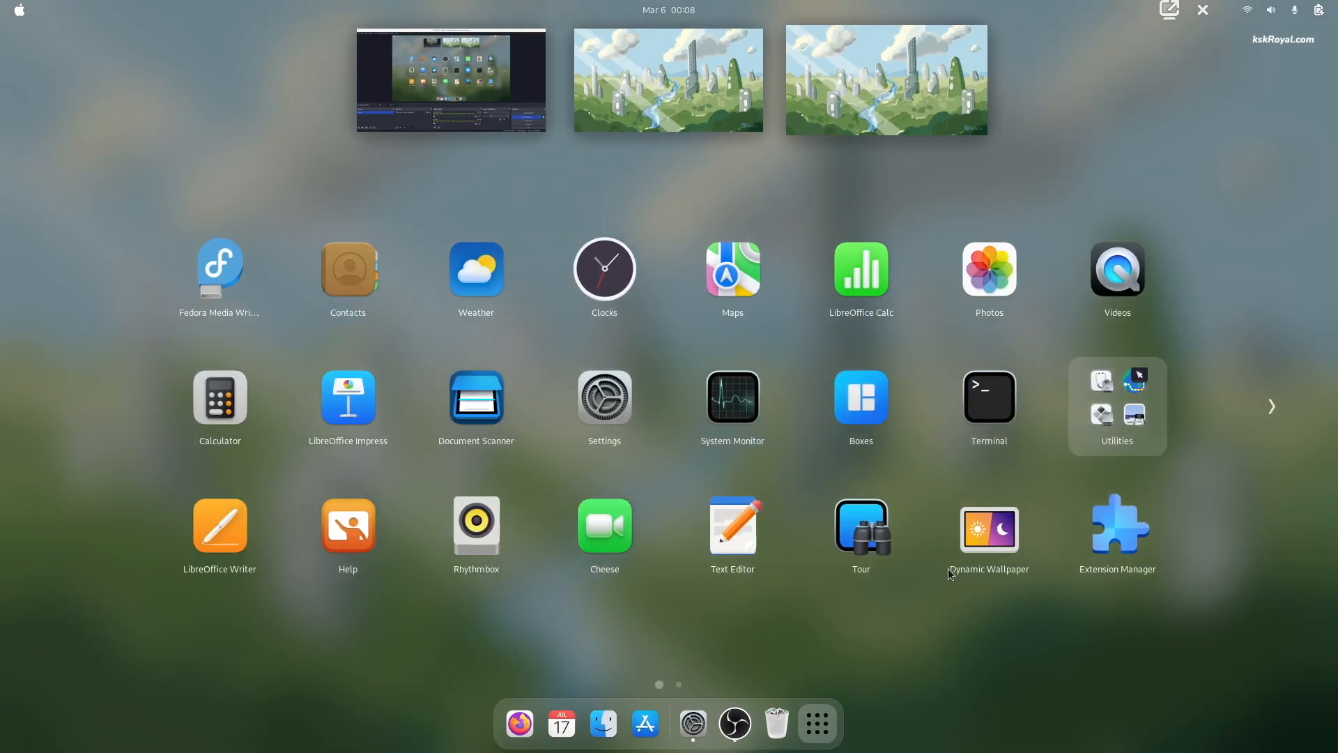
click(980, 545)
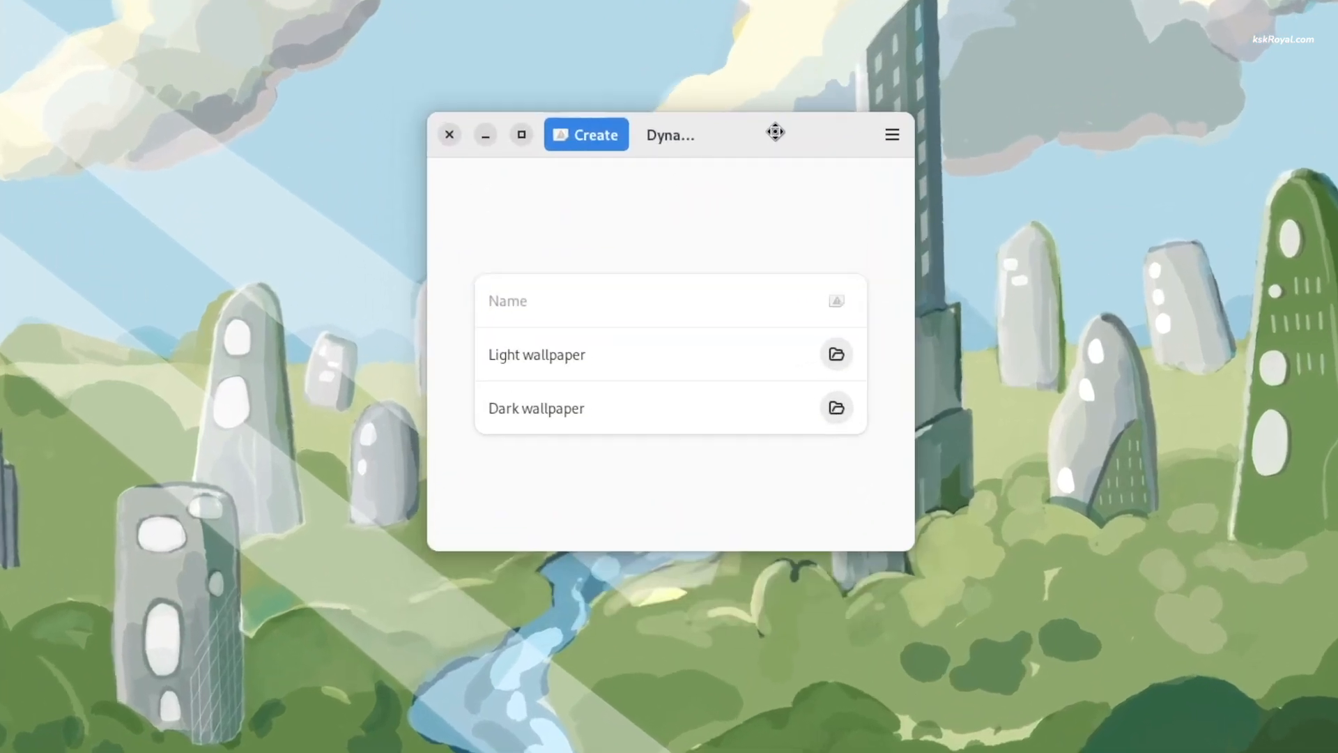
click(626, 364)
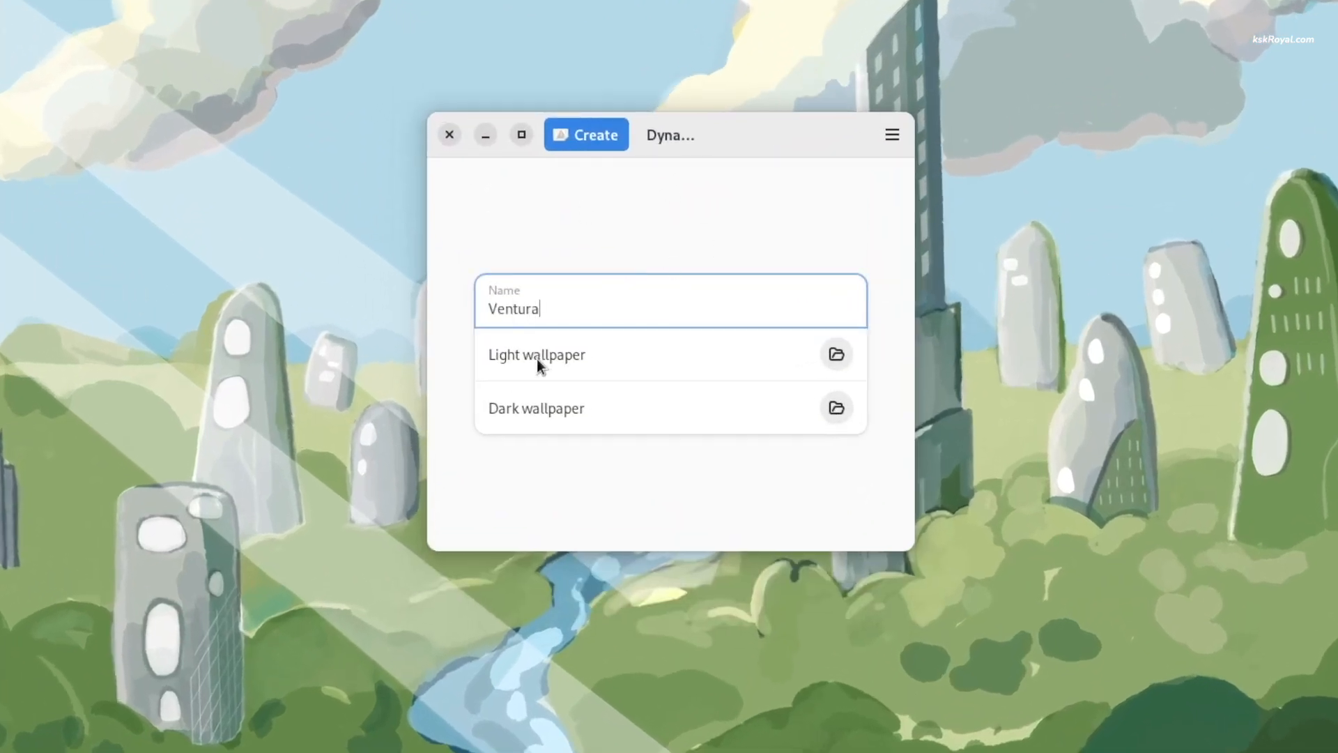
- Set the light wallpaper to Ventura Light.jpg from the Pictures folder
click(838, 356)
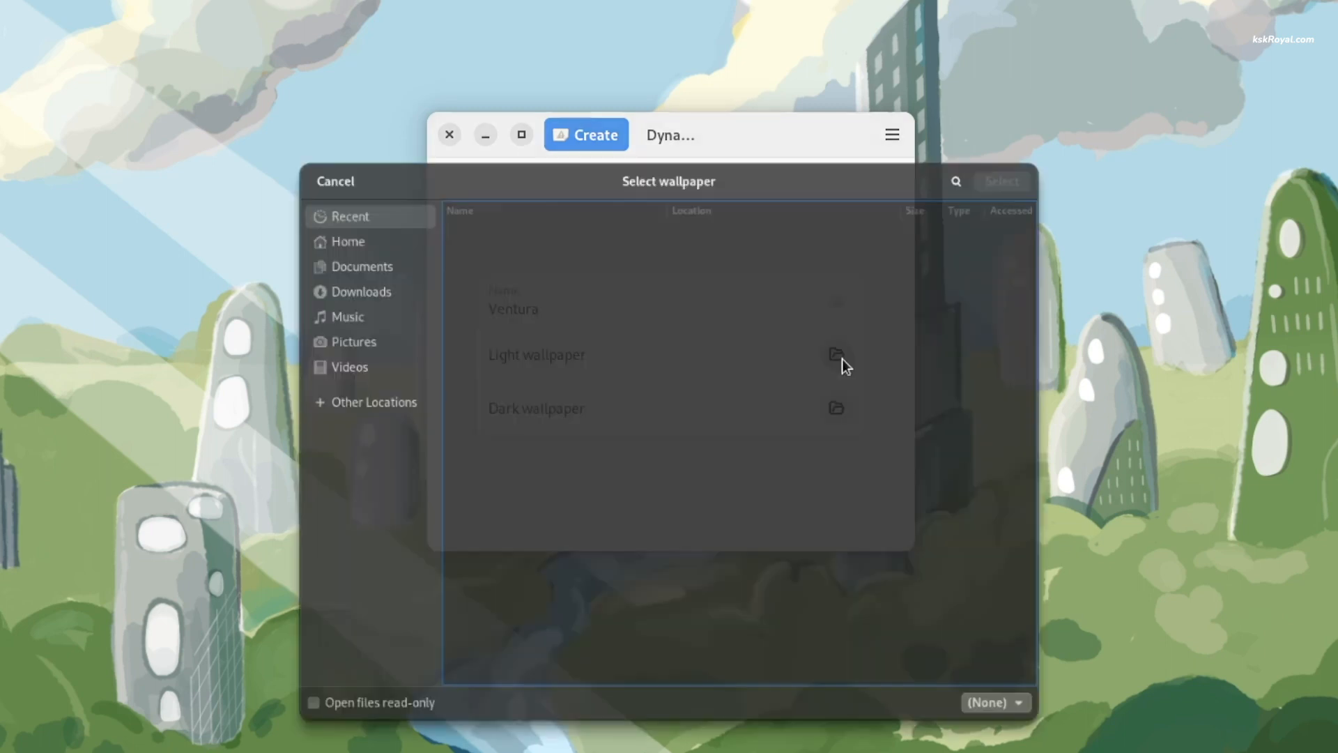
click(326, 274)
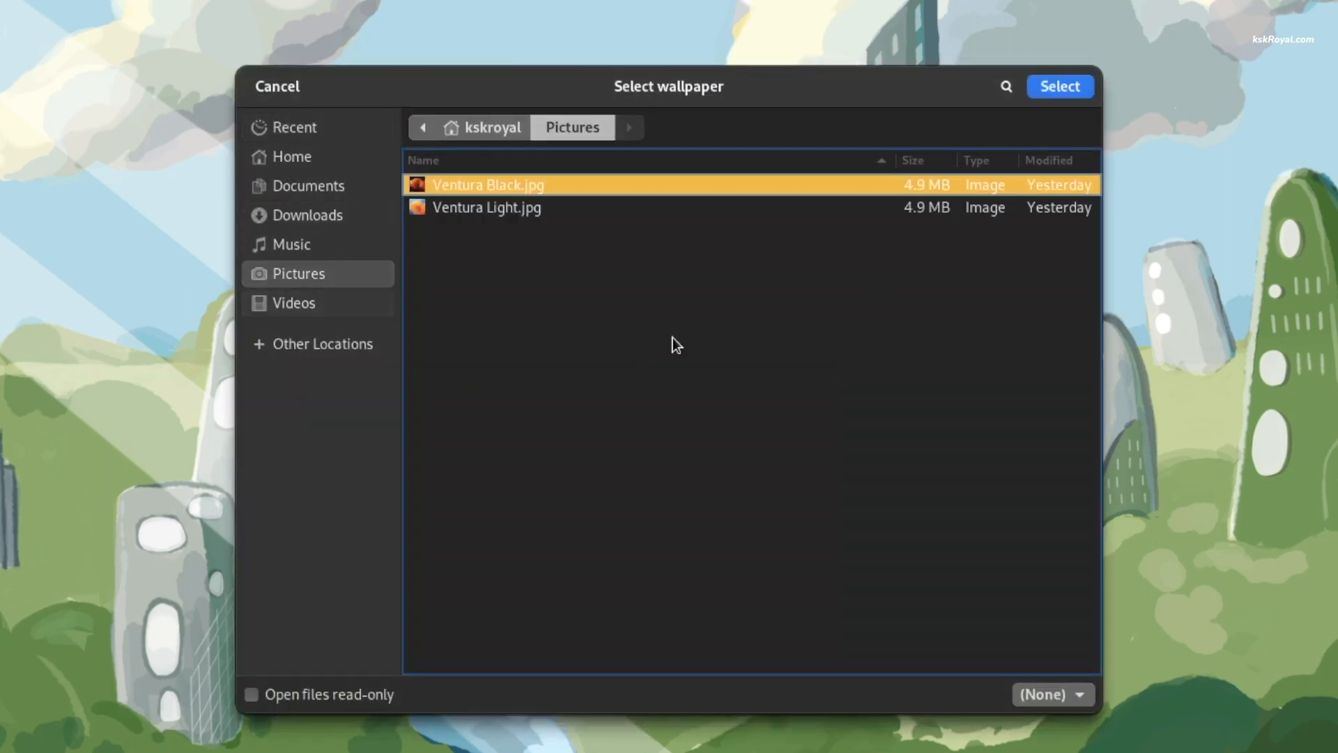
click(472, 209)
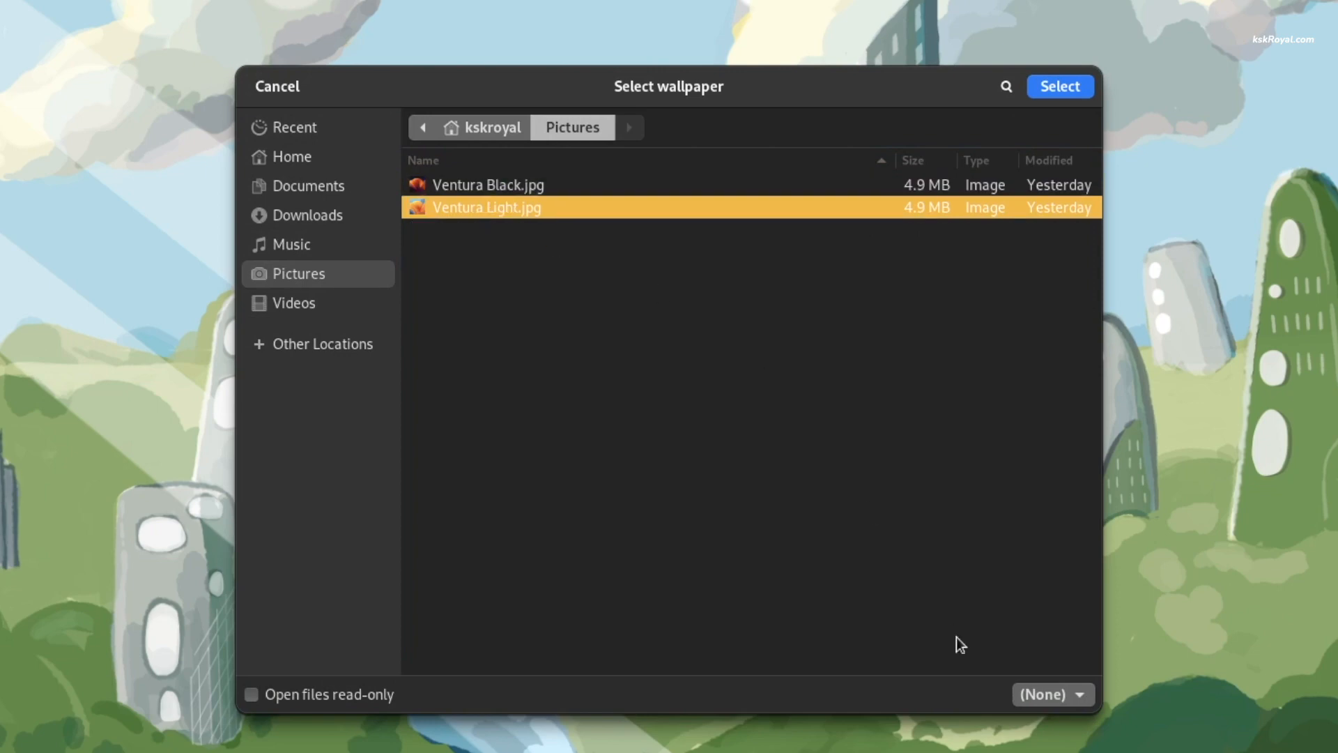
click(1056, 84)
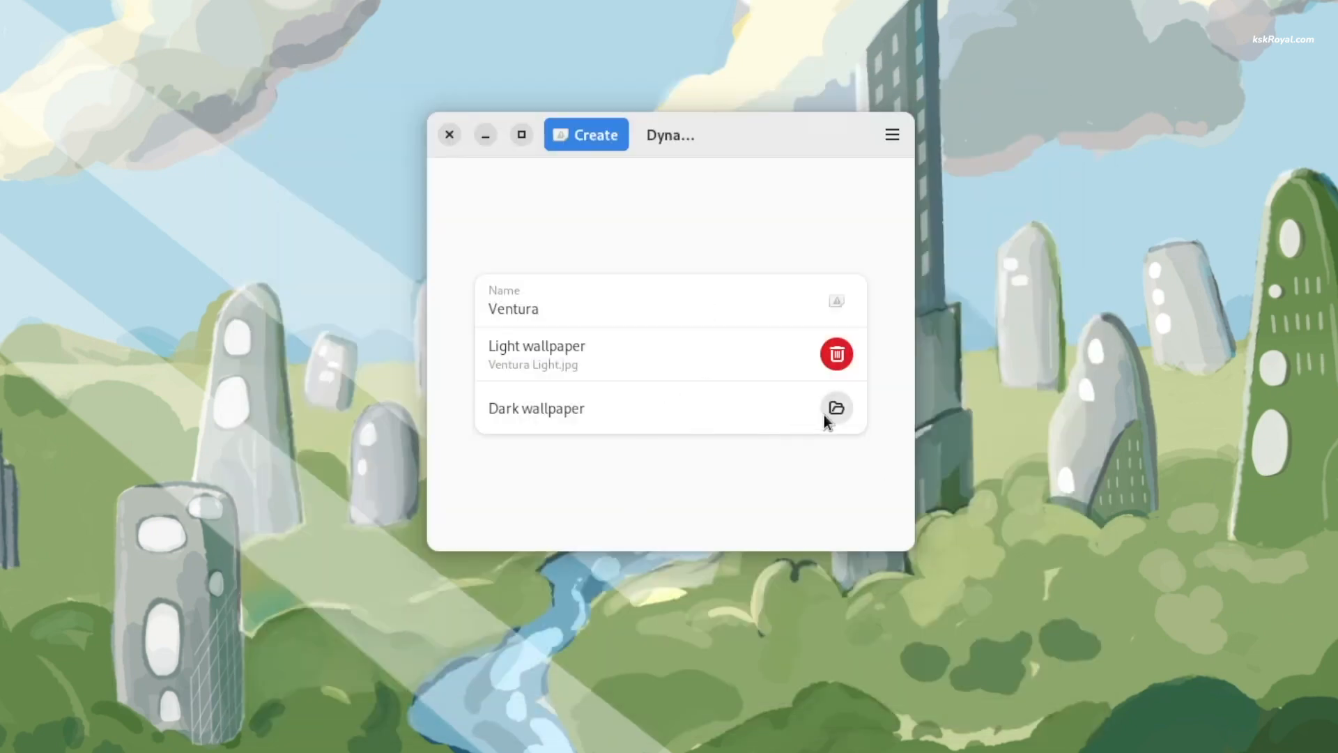
- Set the dark wallpaper to Ventura Black.jpg, create the dynamic wallpaper and close Dynamic Wallpaper
click(834, 410)
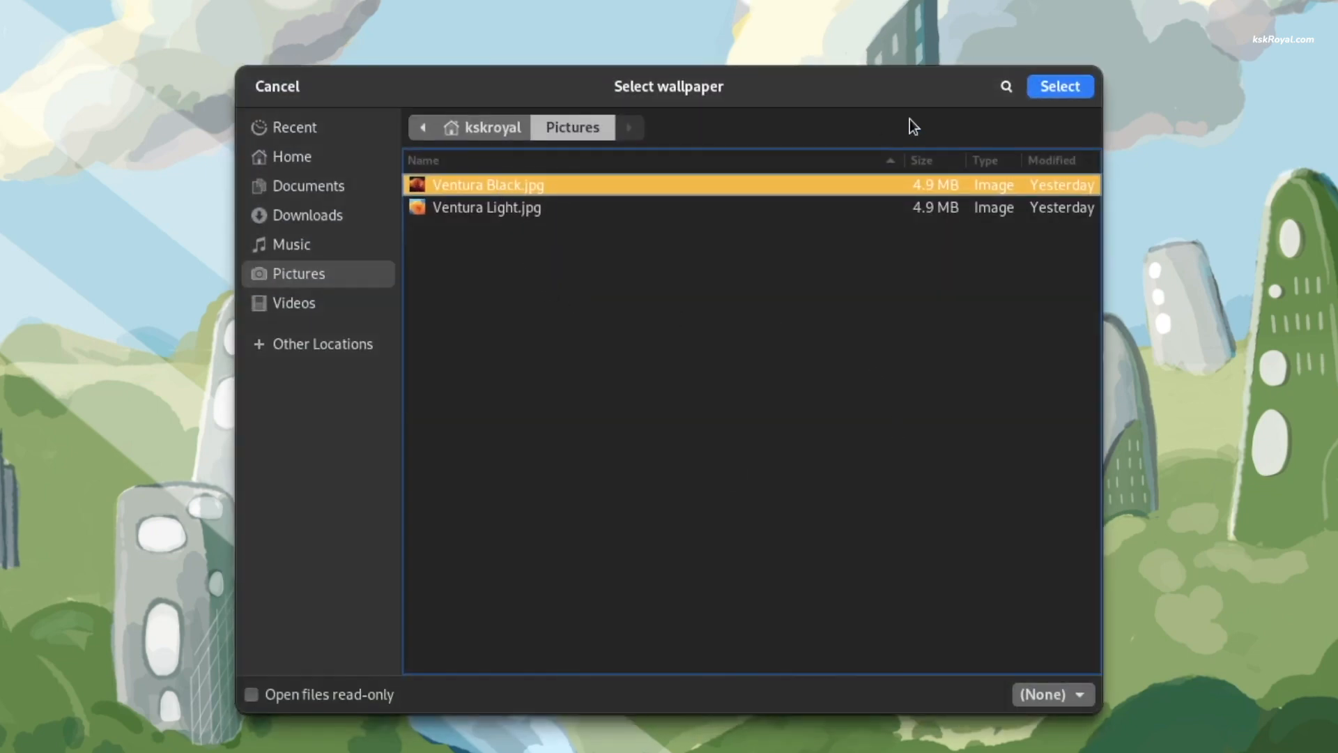
click(1056, 94)
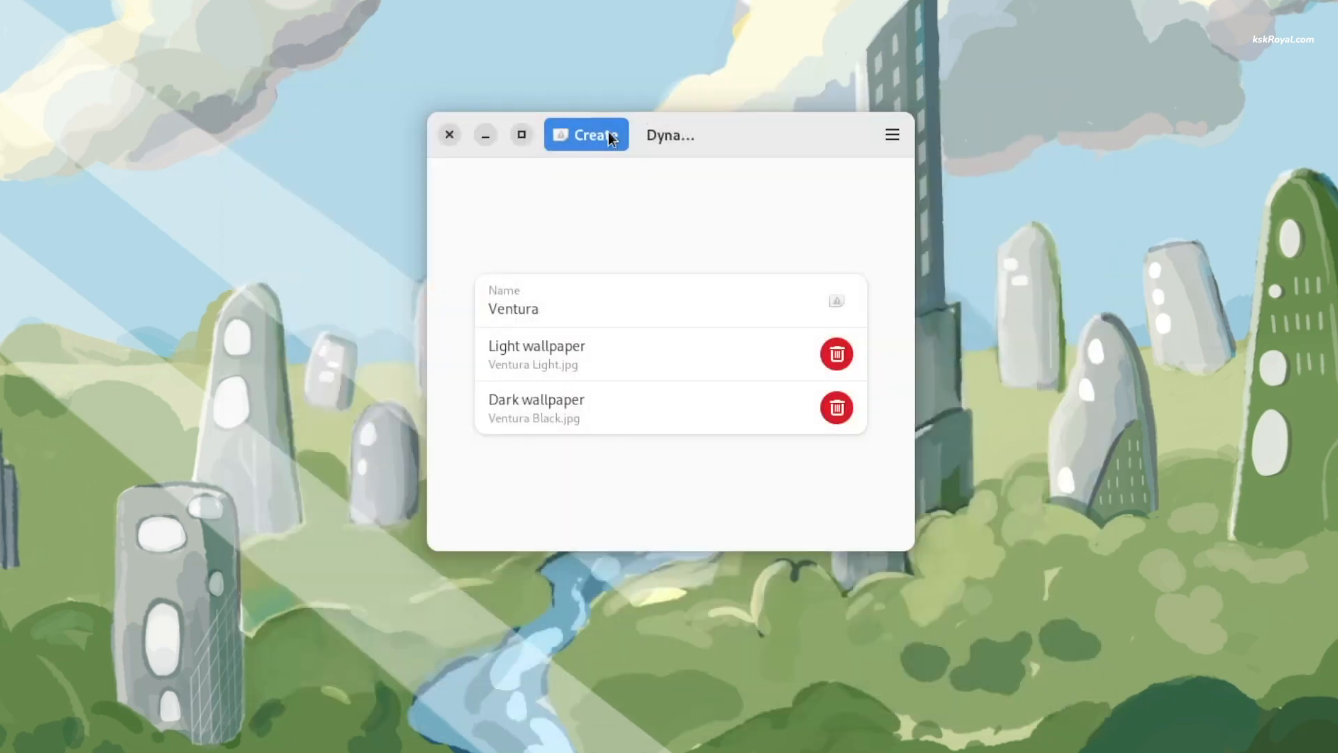
click(612, 138)
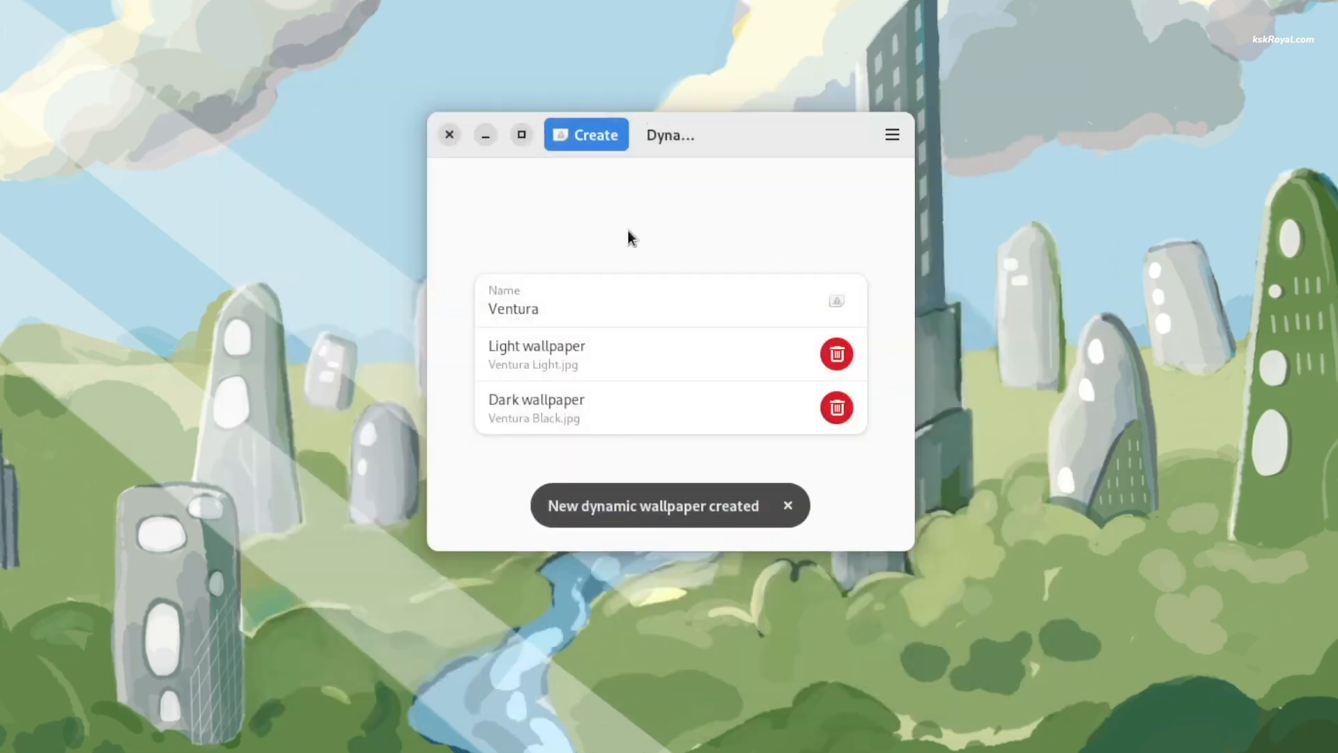
click(450, 136)
- Change the desktop background to the orange Ventura light/dark wallpaper in the Appearance settings, then close Settings
right_click(566, 193)
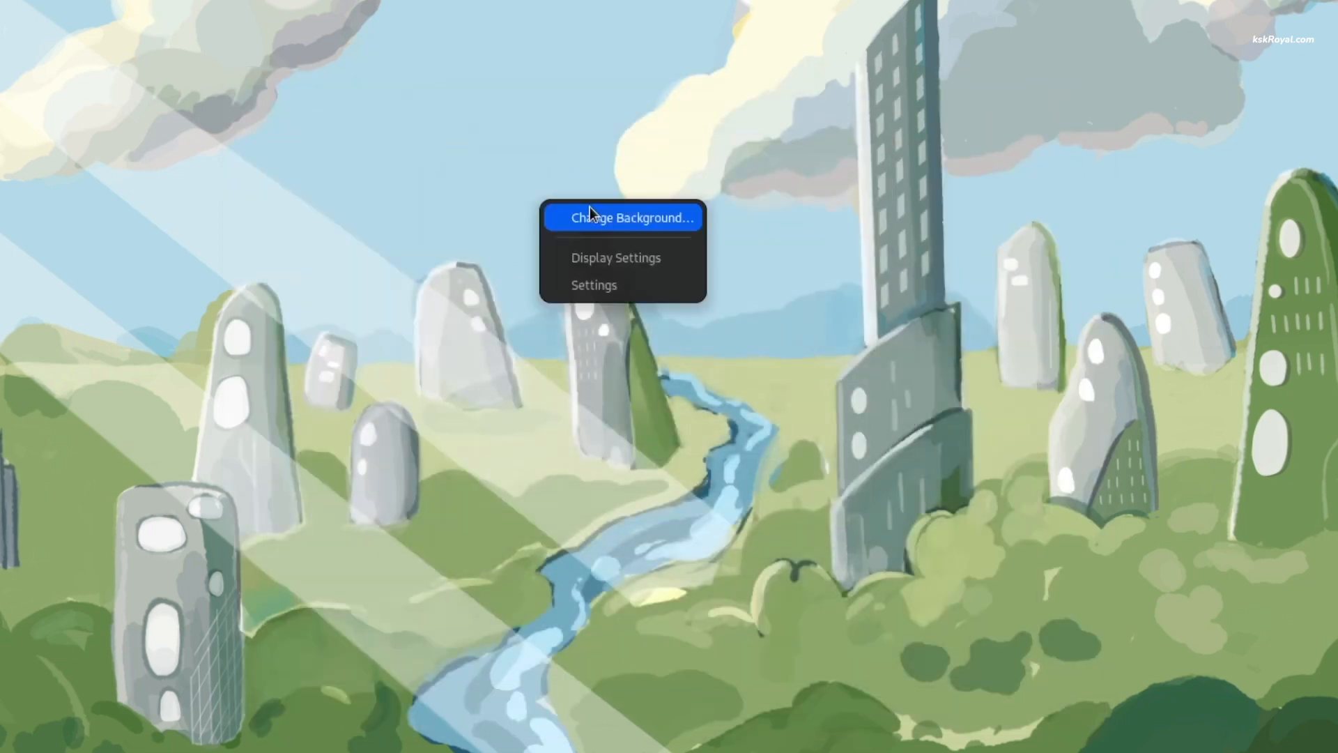
click(590, 206)
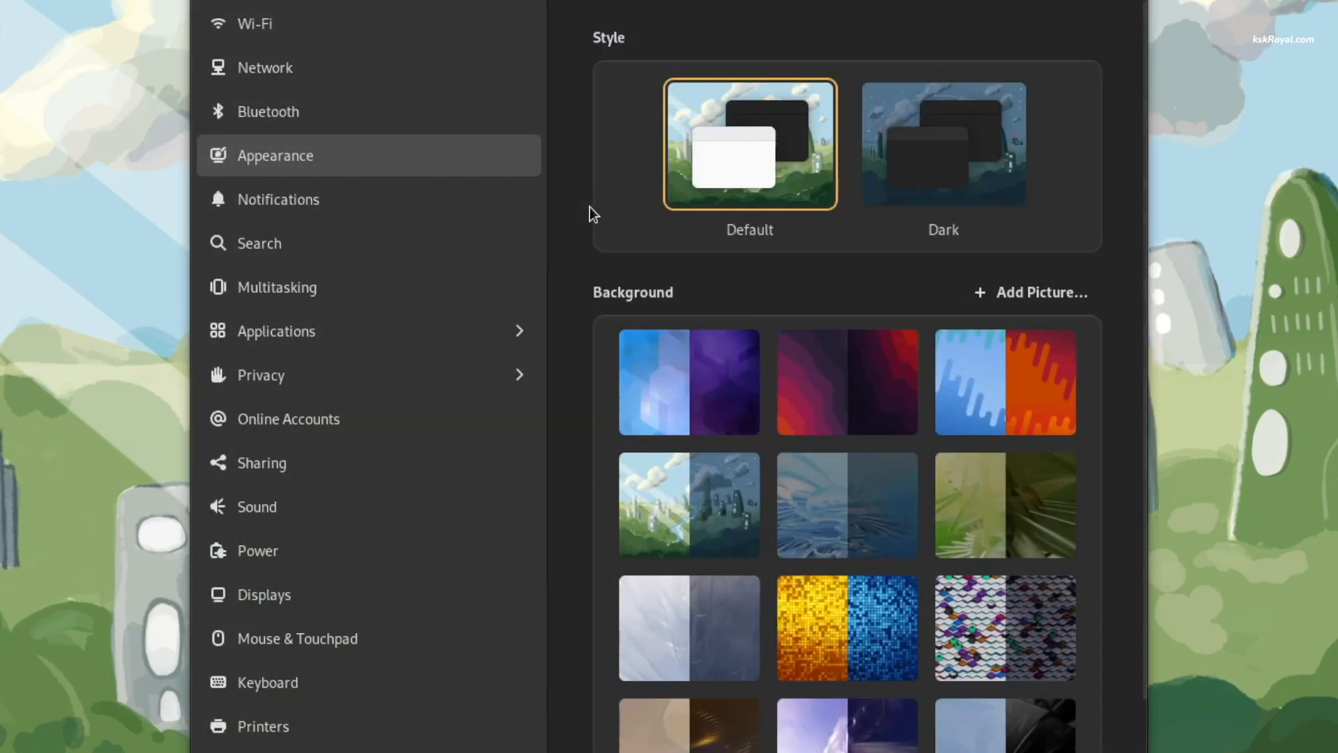
scroll(949, 642, down, 3)
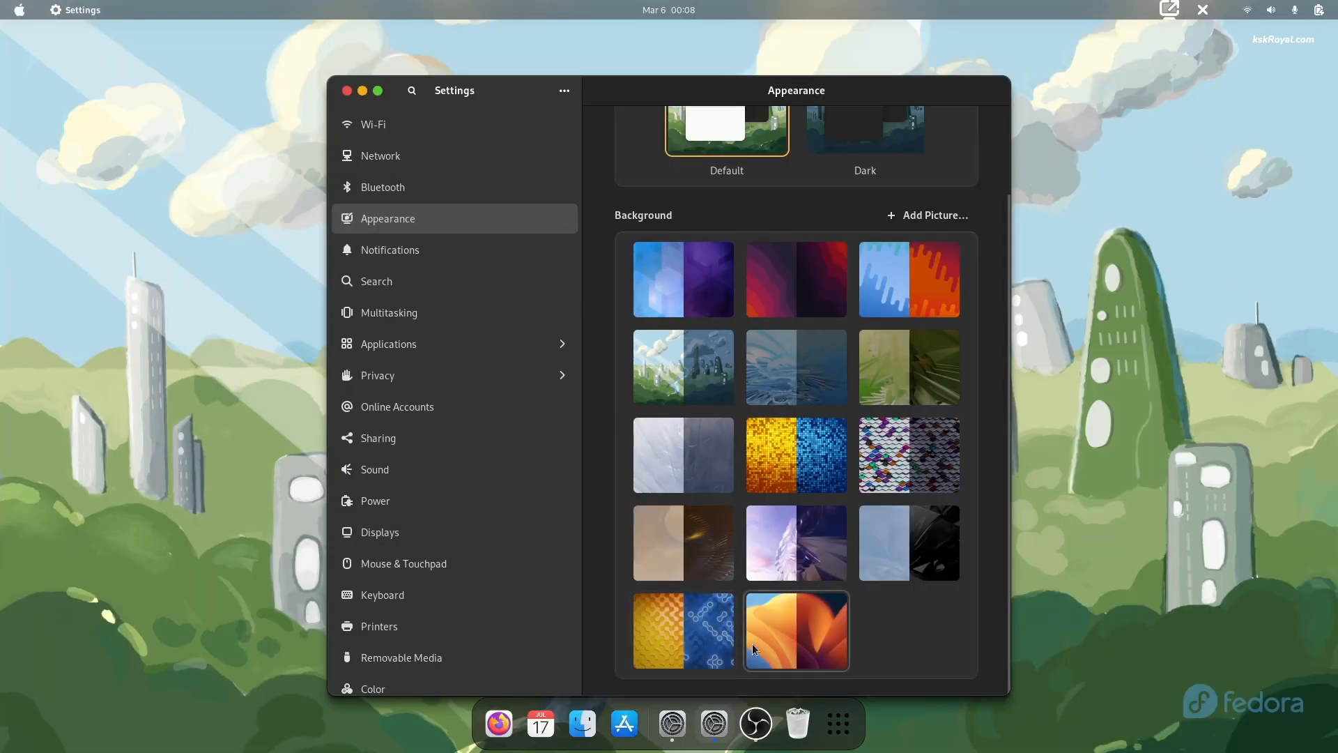
click(787, 630)
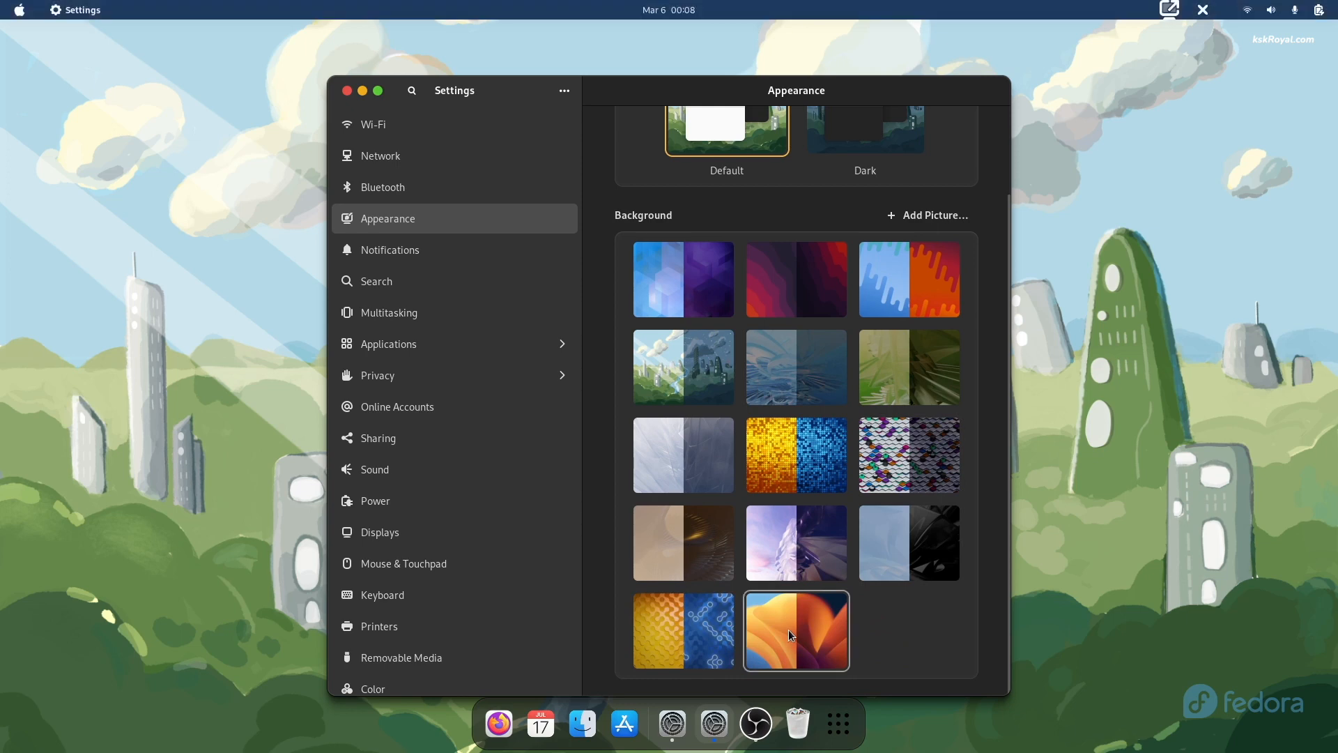
click(347, 92)
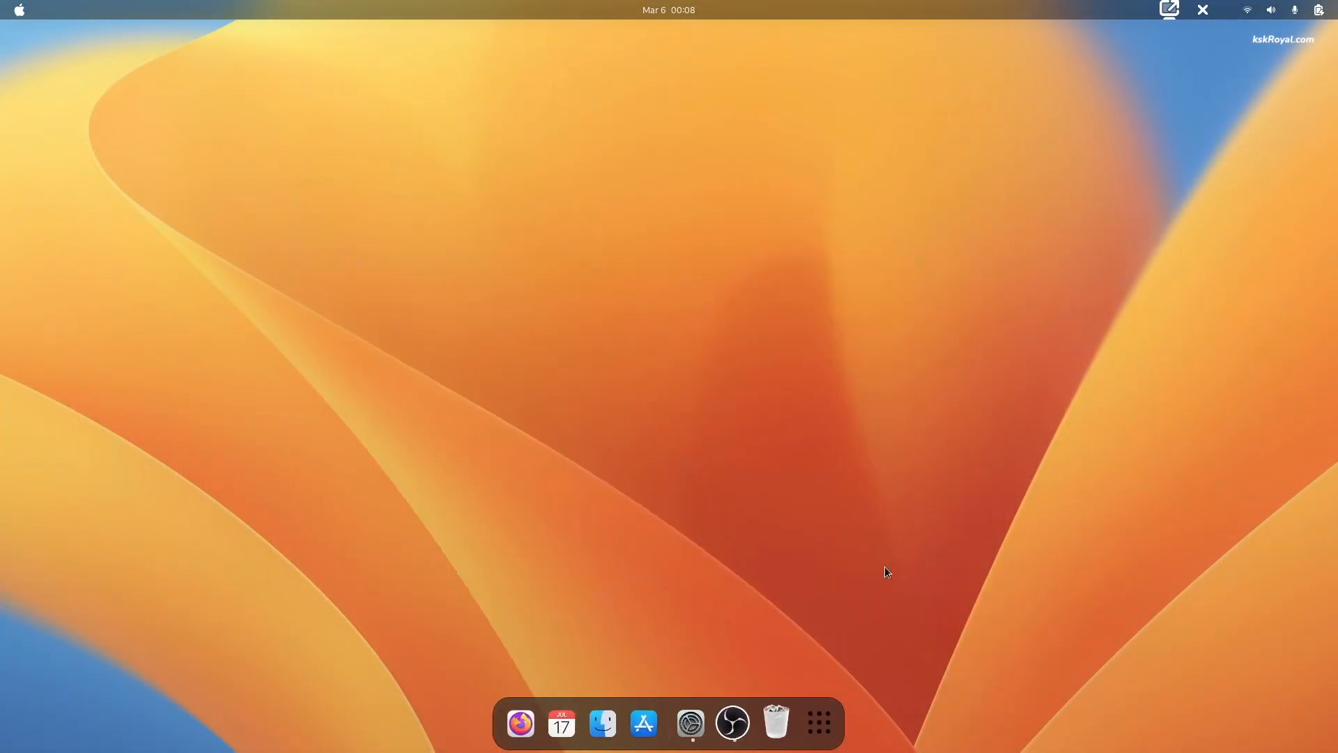
- Check the themed look of Clocks, close it and launch Contacts from the app grid
click(819, 709)
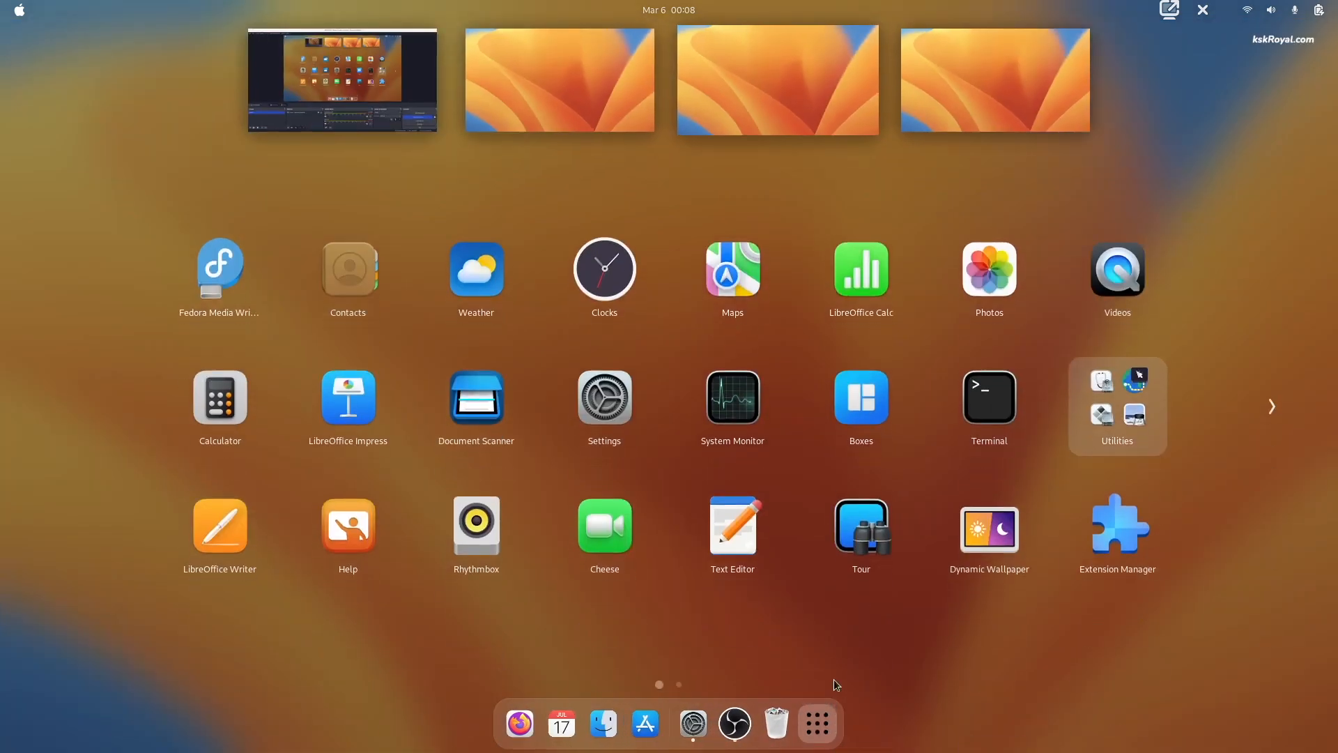
click(635, 280)
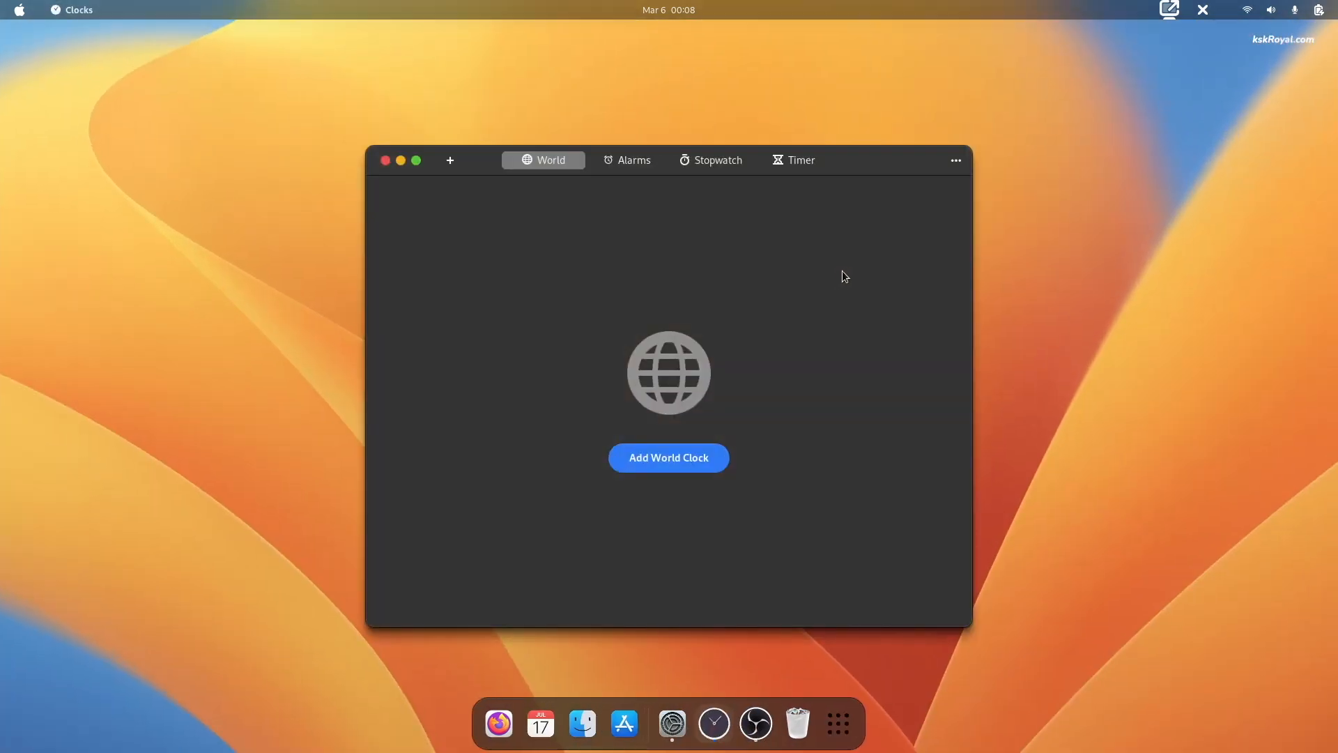
click(384, 160)
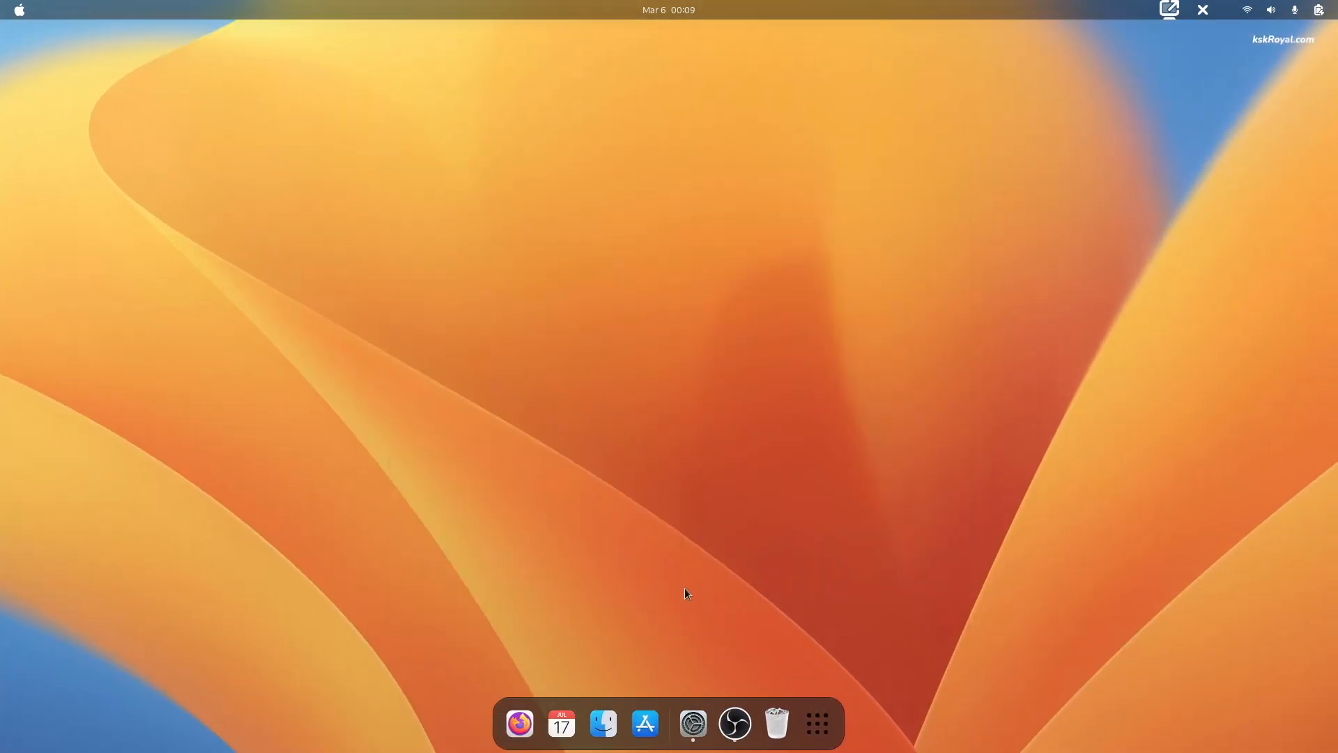
click(820, 711)
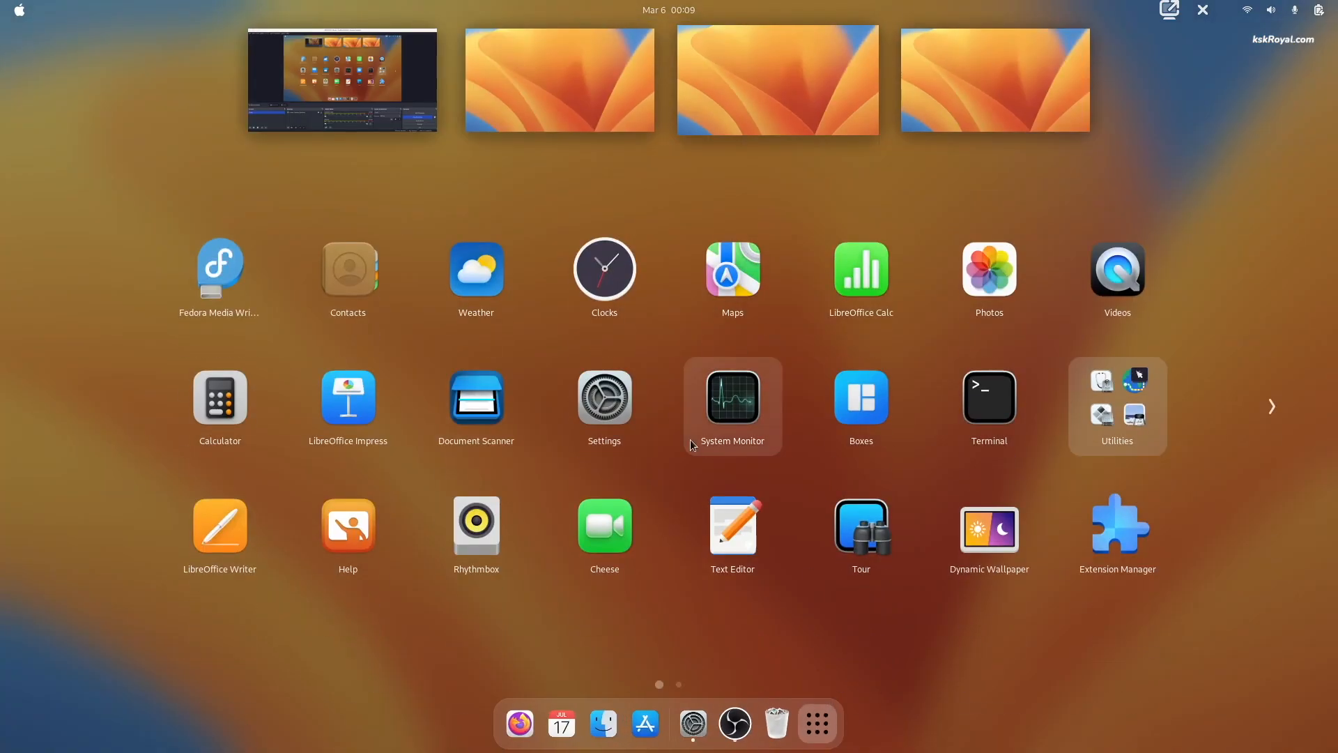
click(355, 278)
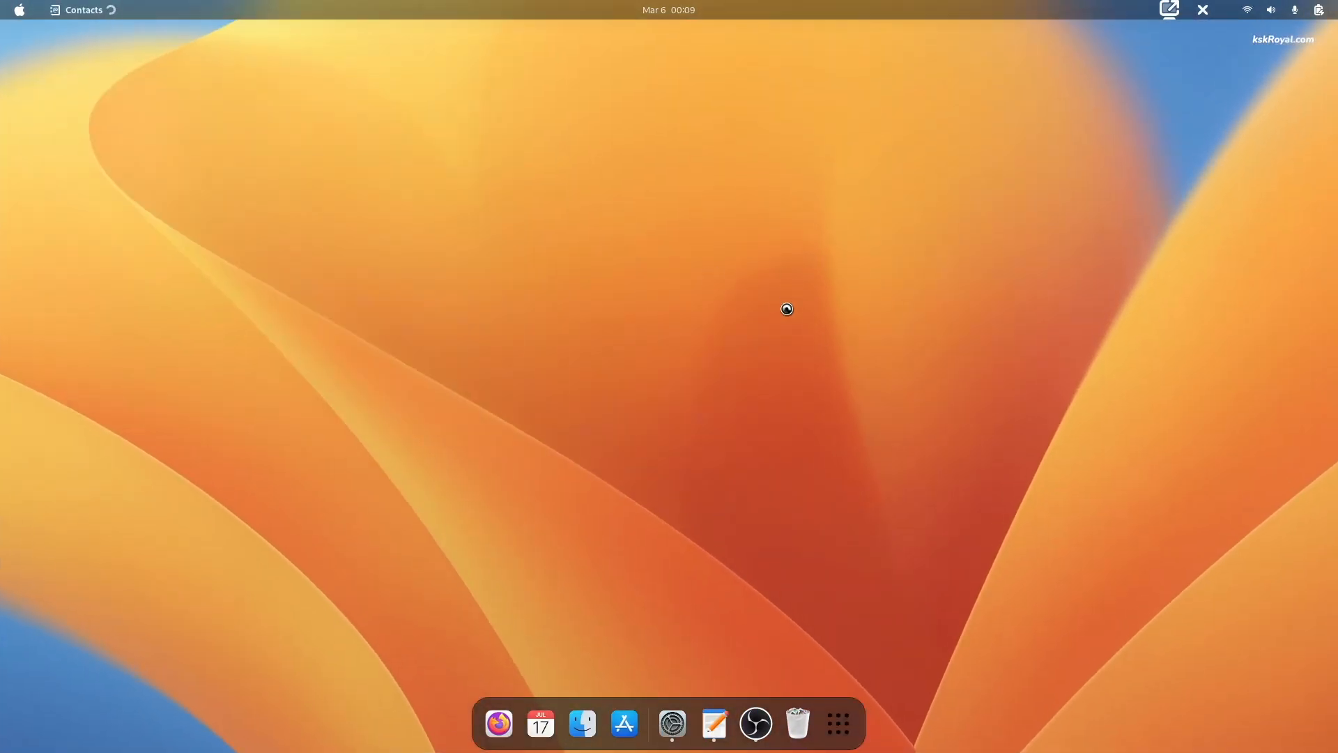
- Turn Dark Mode on, off and on again to compare the dark and light versions of the Ventura wallpaper
click(1282, 9)
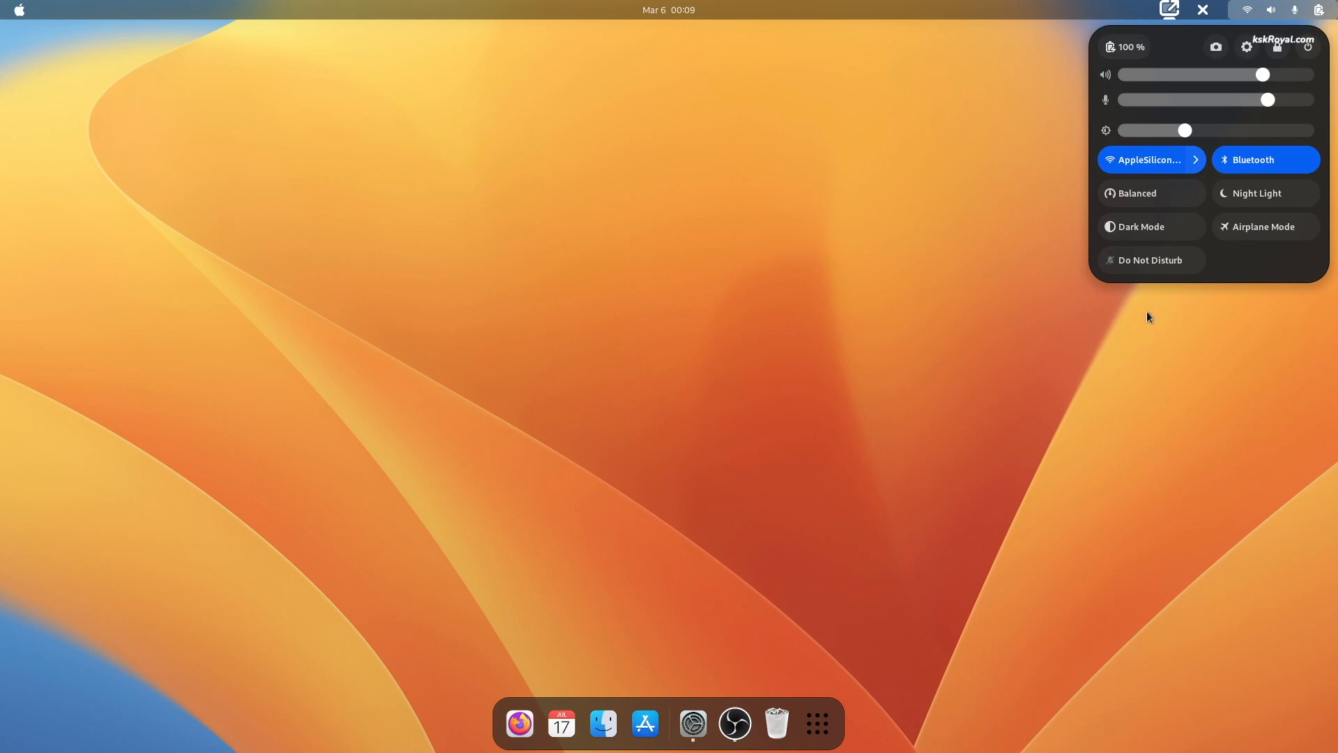
click(1154, 229)
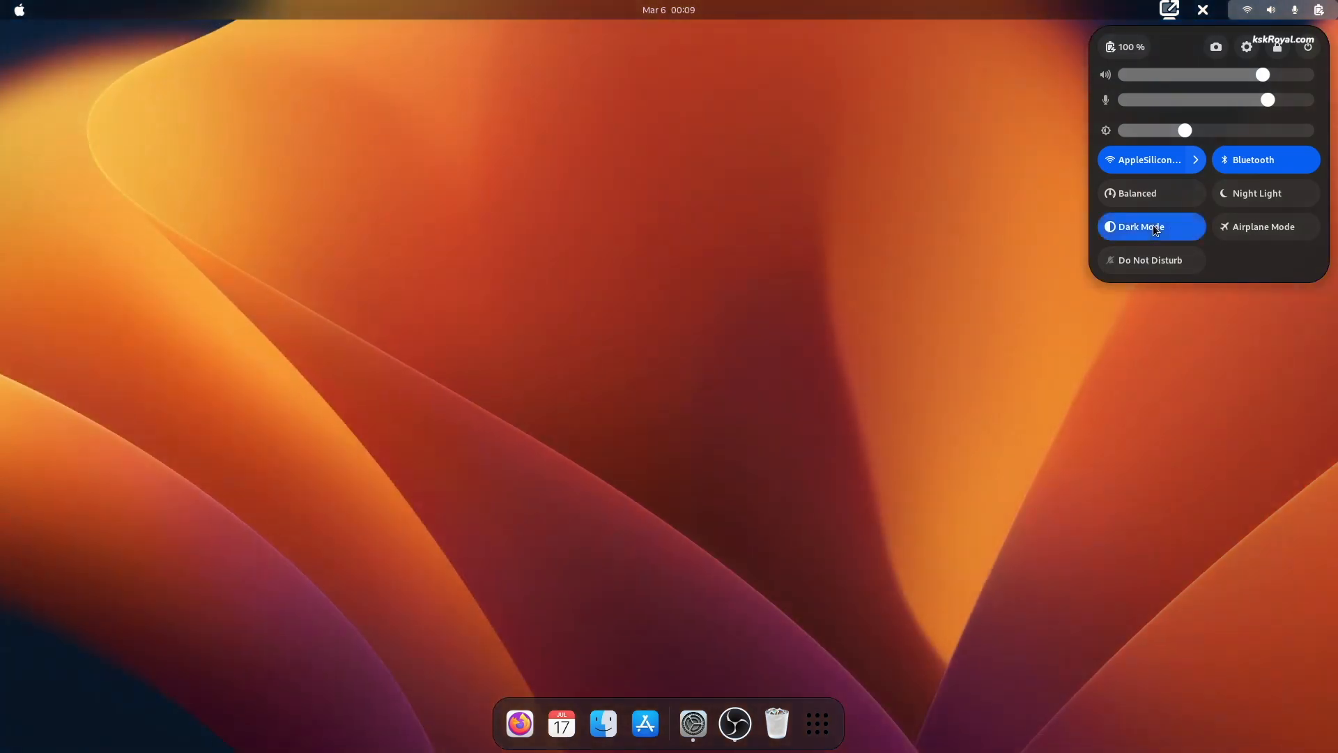
click(1154, 226)
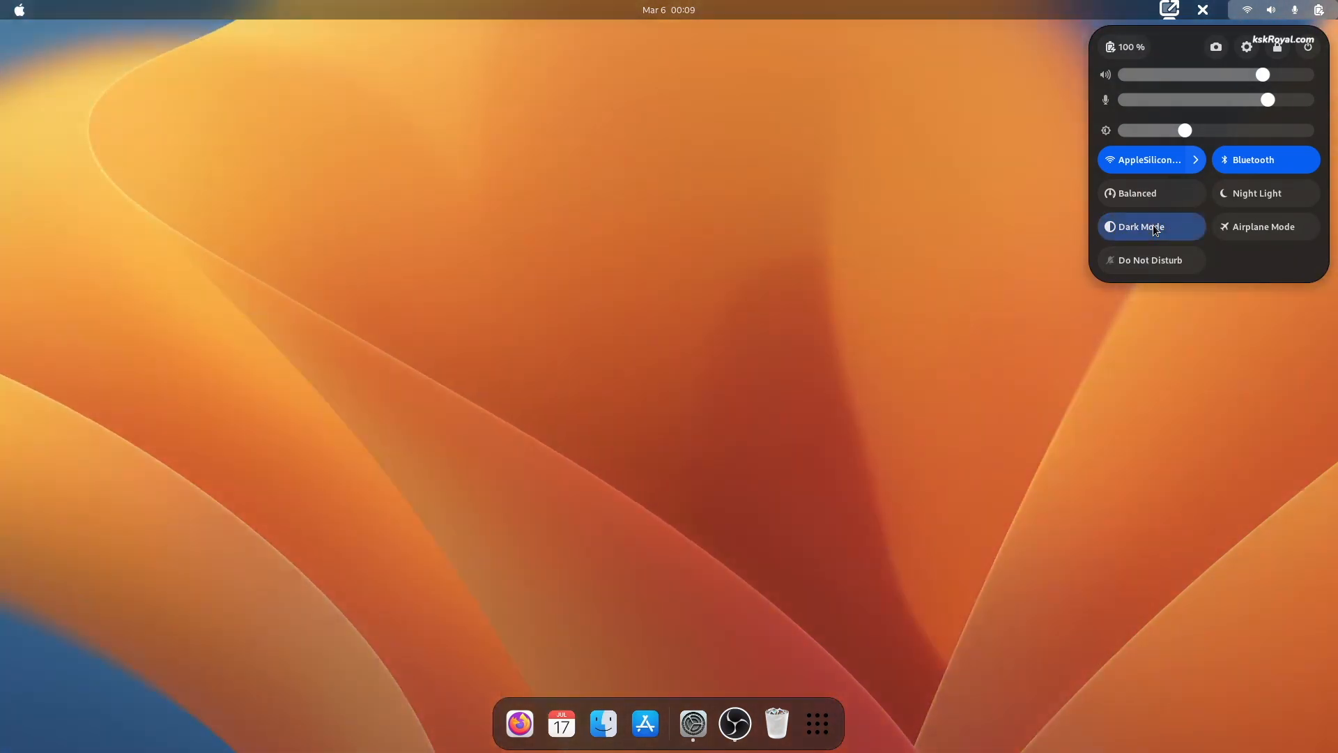
click(1155, 230)
click(662, 183)
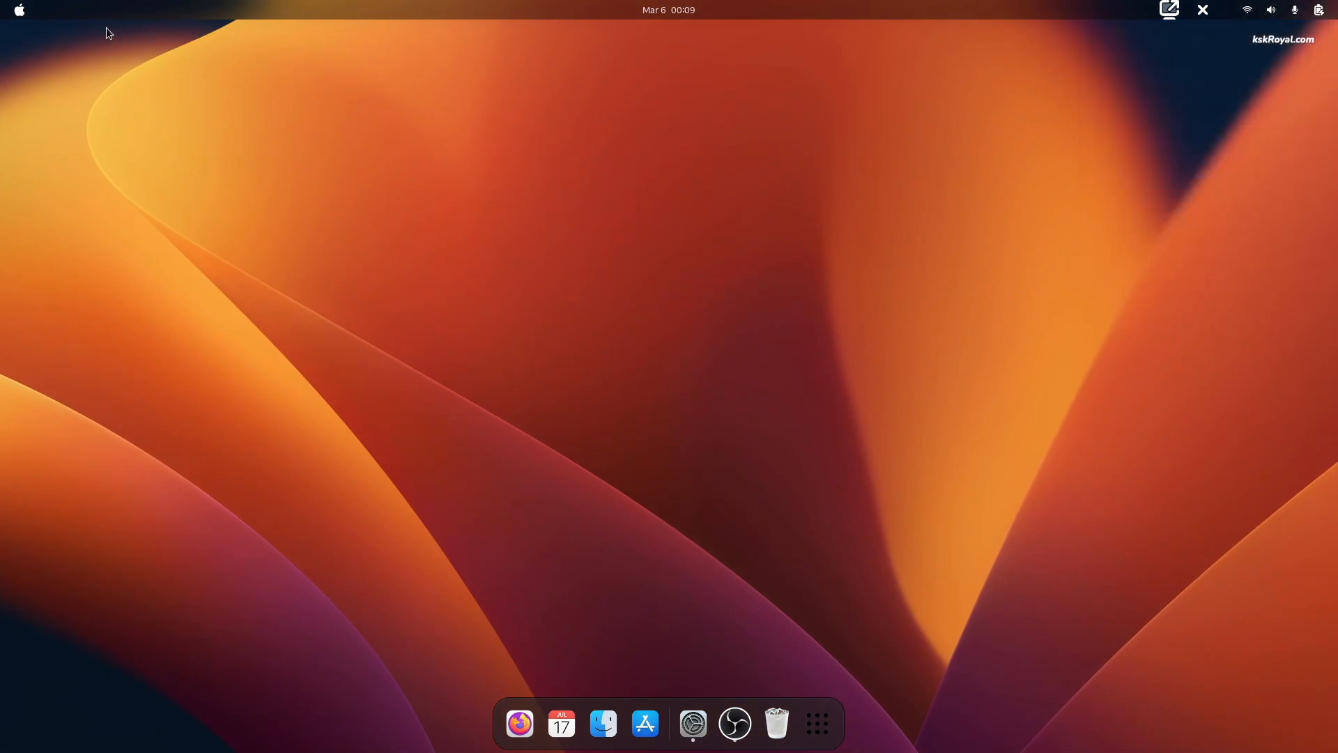
- Open the activities overview and look through the workspaces
click(21, 12)
scroll(772, 361, up, 1)
scroll(846, 421, up, 1)
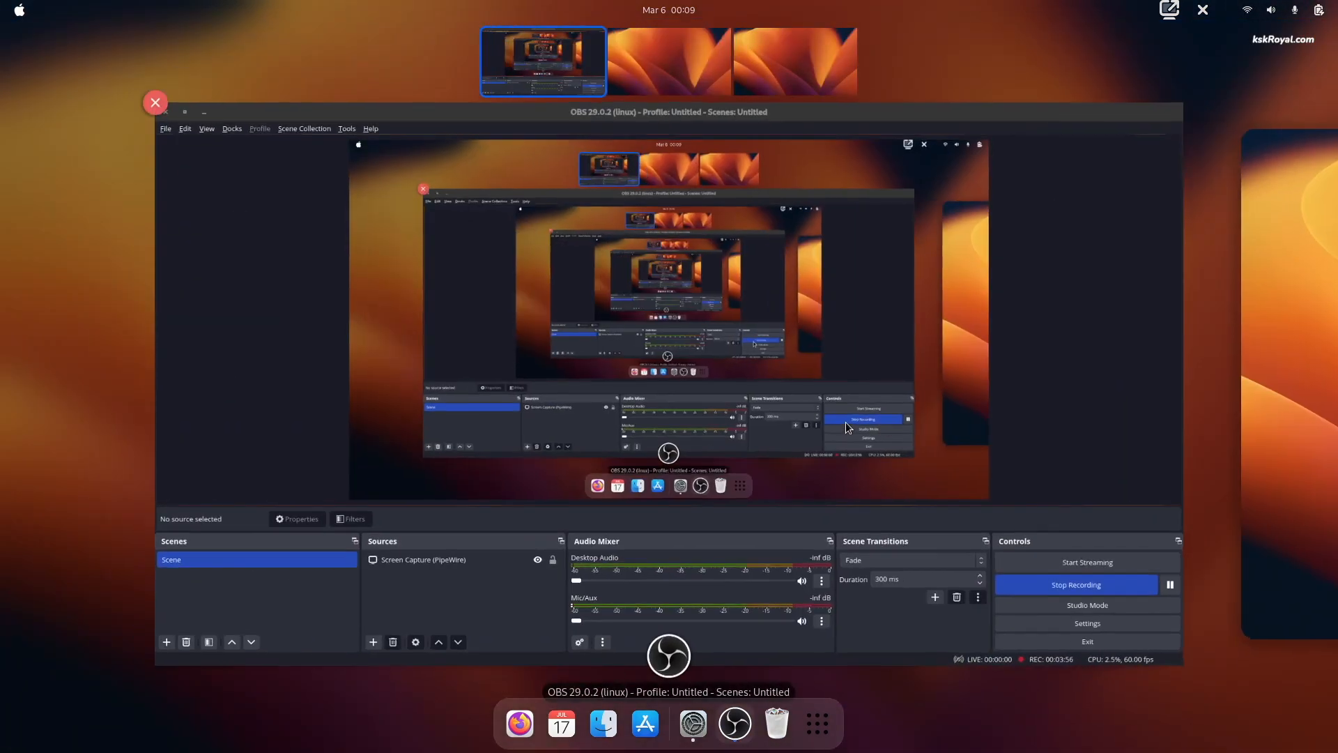
scroll(846, 422, down, 2)
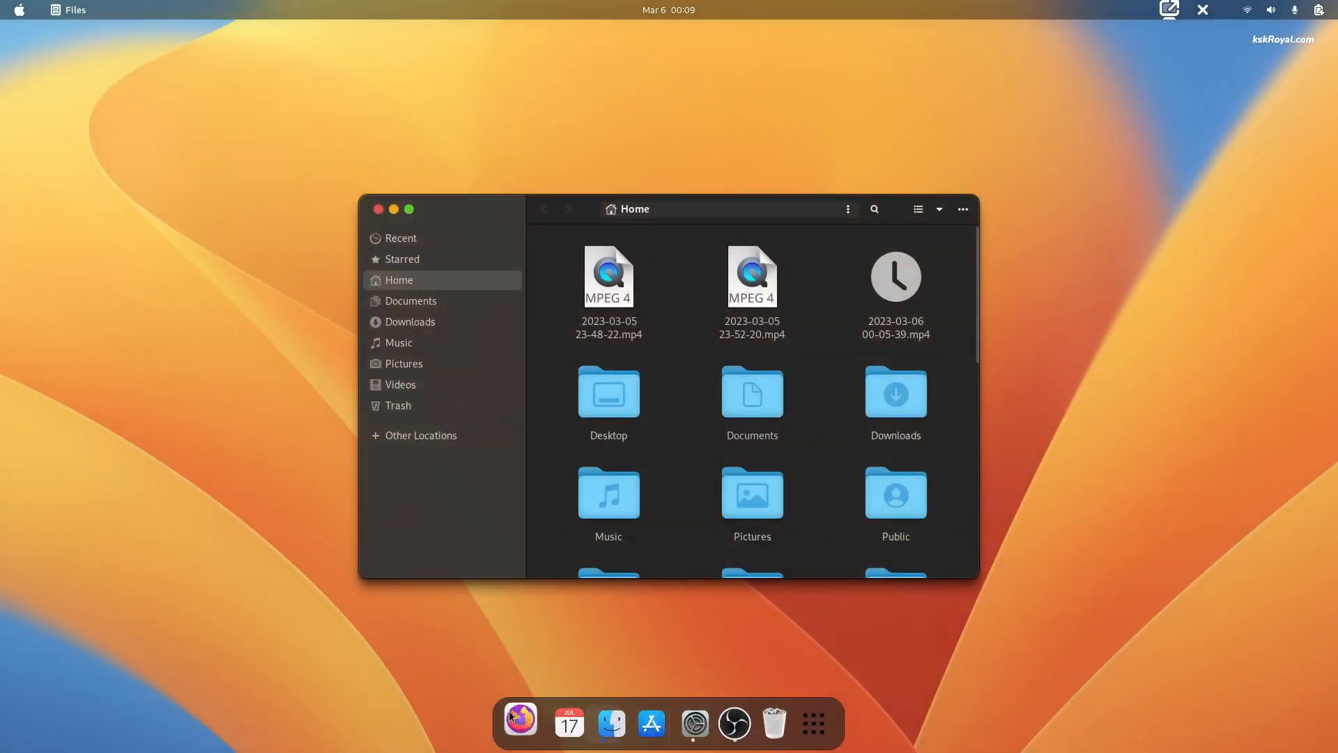
- Launch Firefox, view the open windows in the activities overview and return to the browser window
click(520, 724)
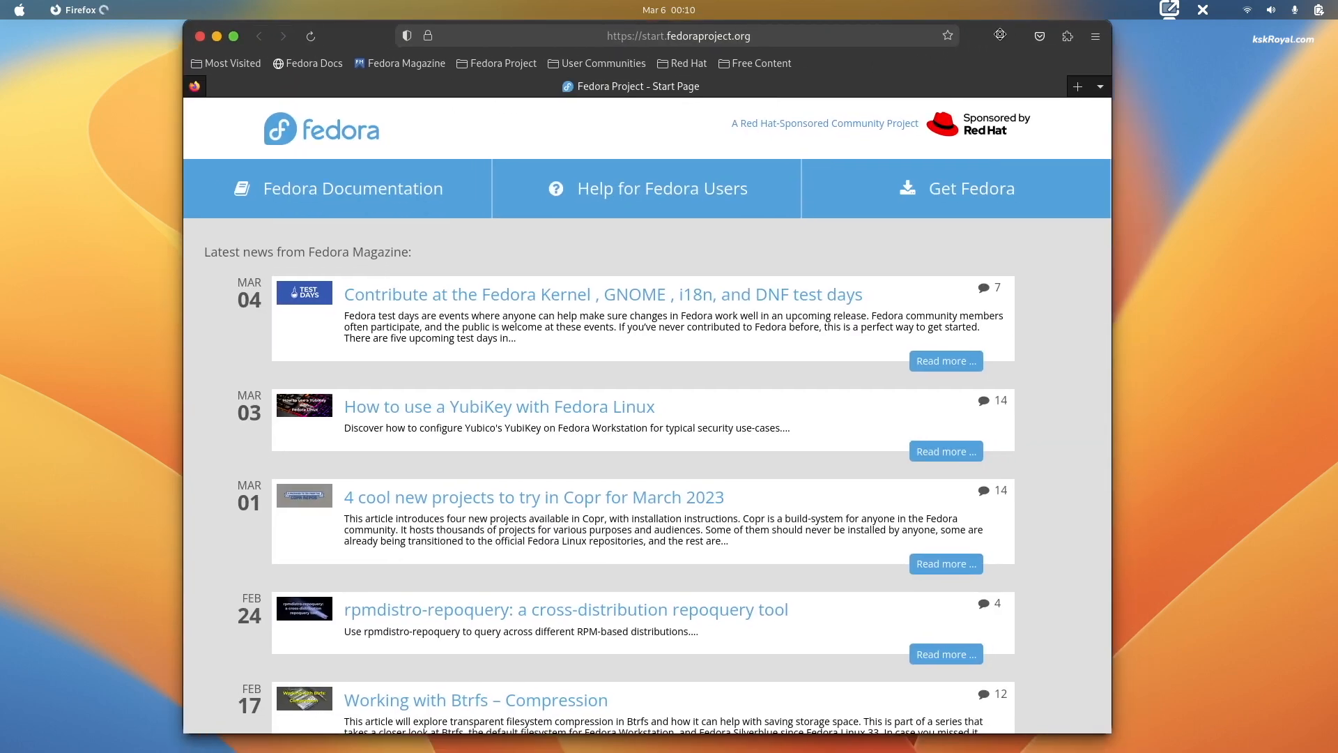
mouse_move(2, 2)
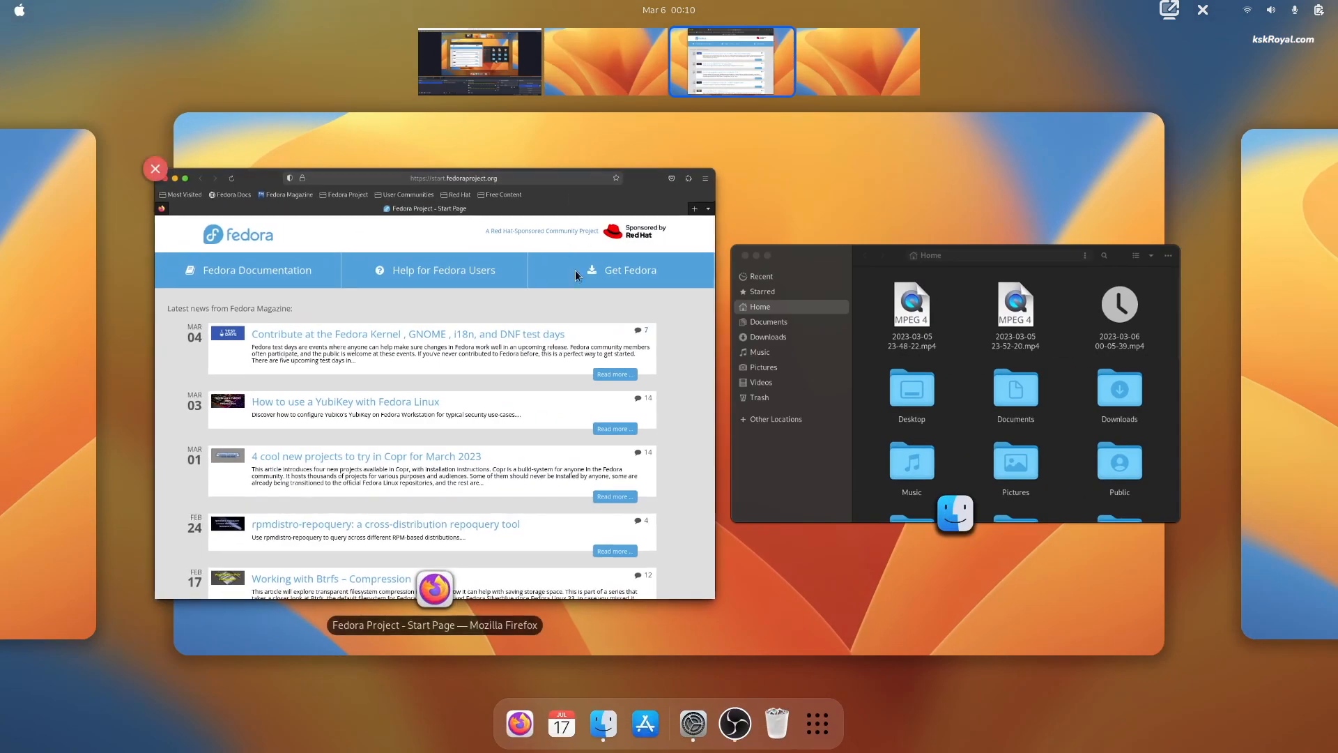
click(701, 281)
- Inspect Firefox's themed application menu and look through the kskroyal.com home page
click(1105, 41)
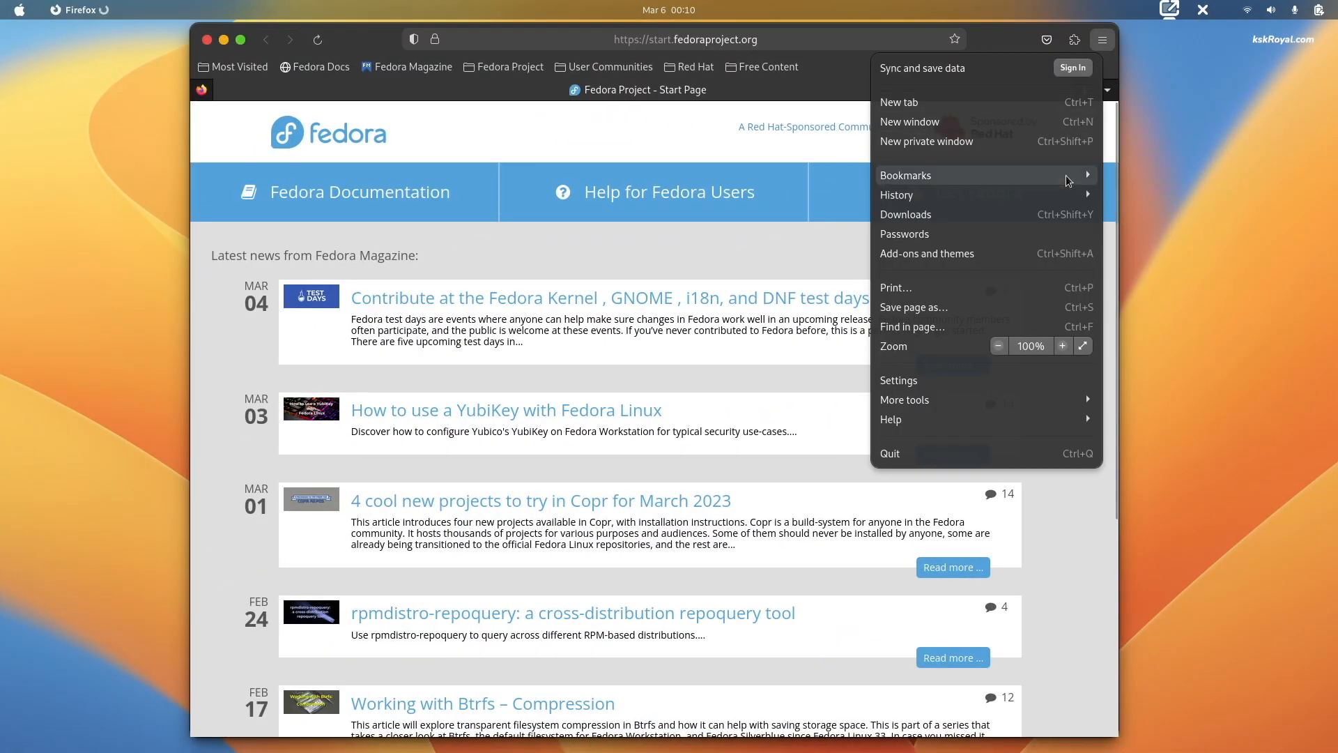
click(1038, 400)
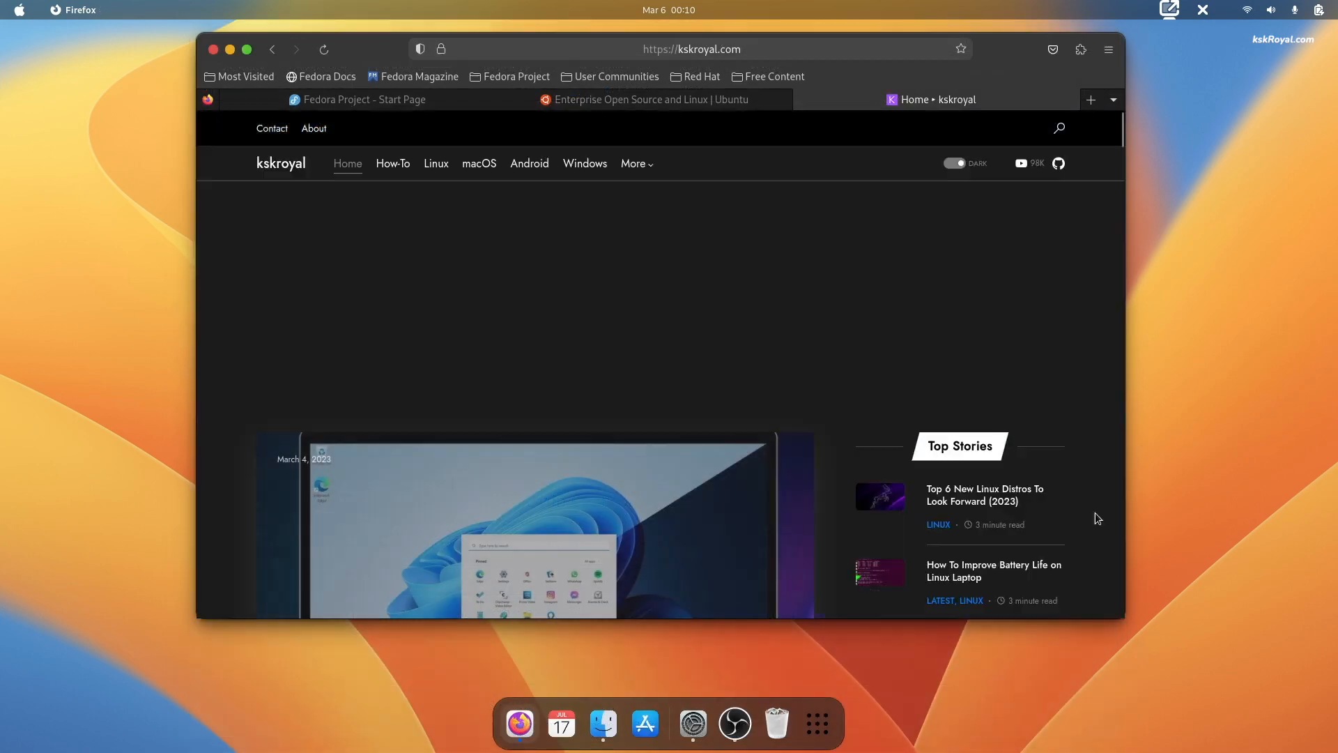
scroll(1058, 453, down, 5)
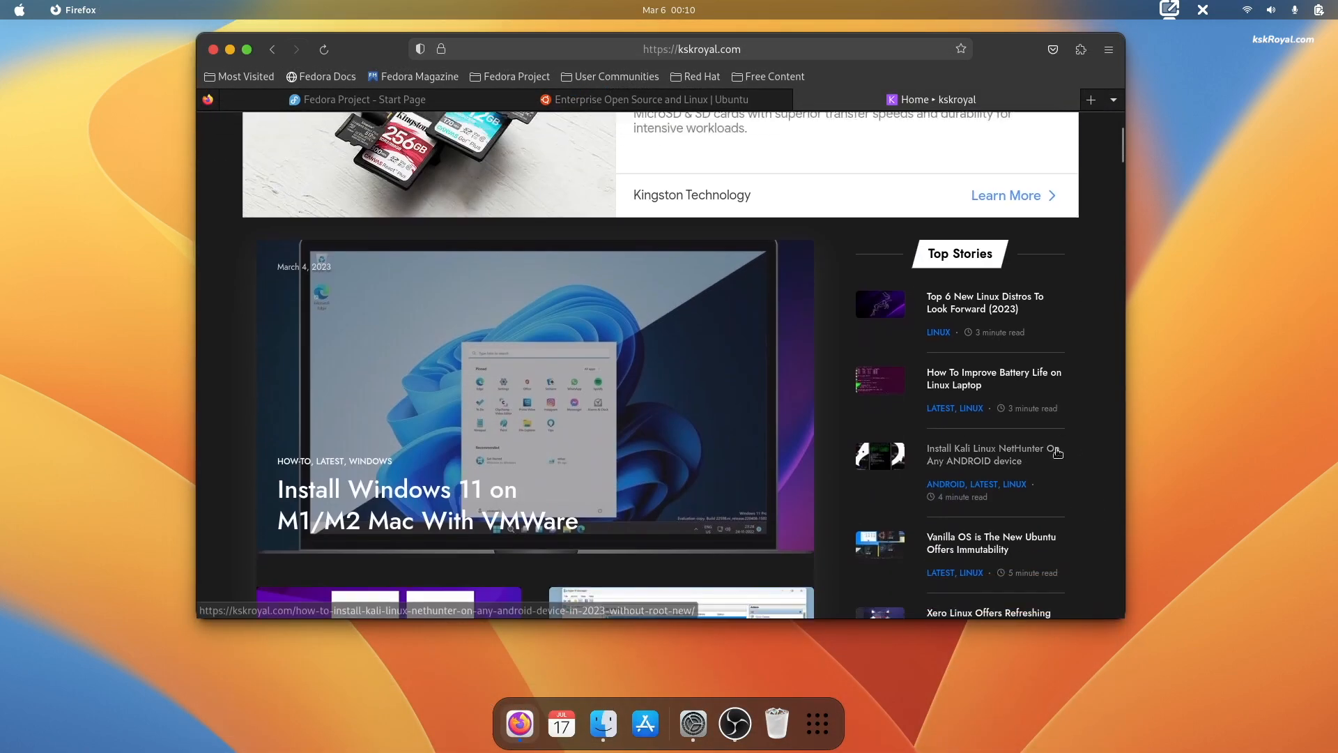
scroll(1055, 449, down, 15)
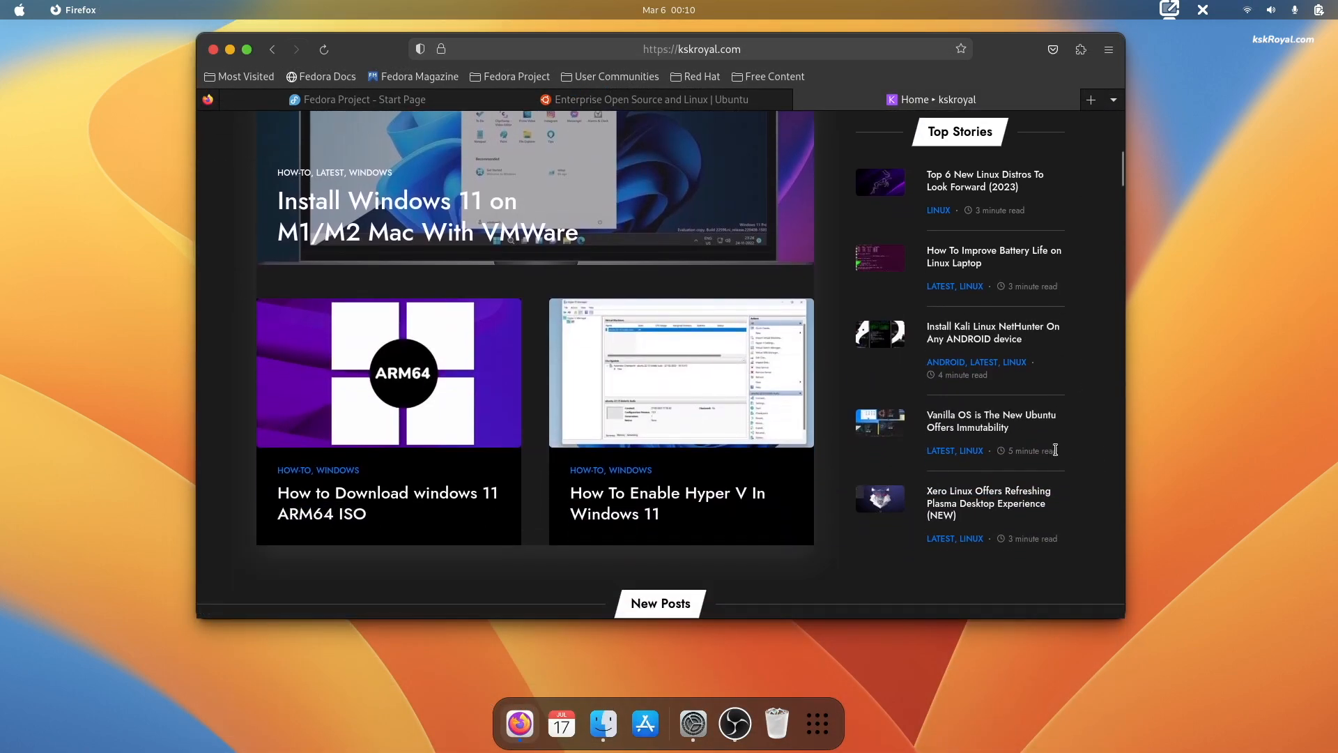
scroll(1051, 455, down, 15)
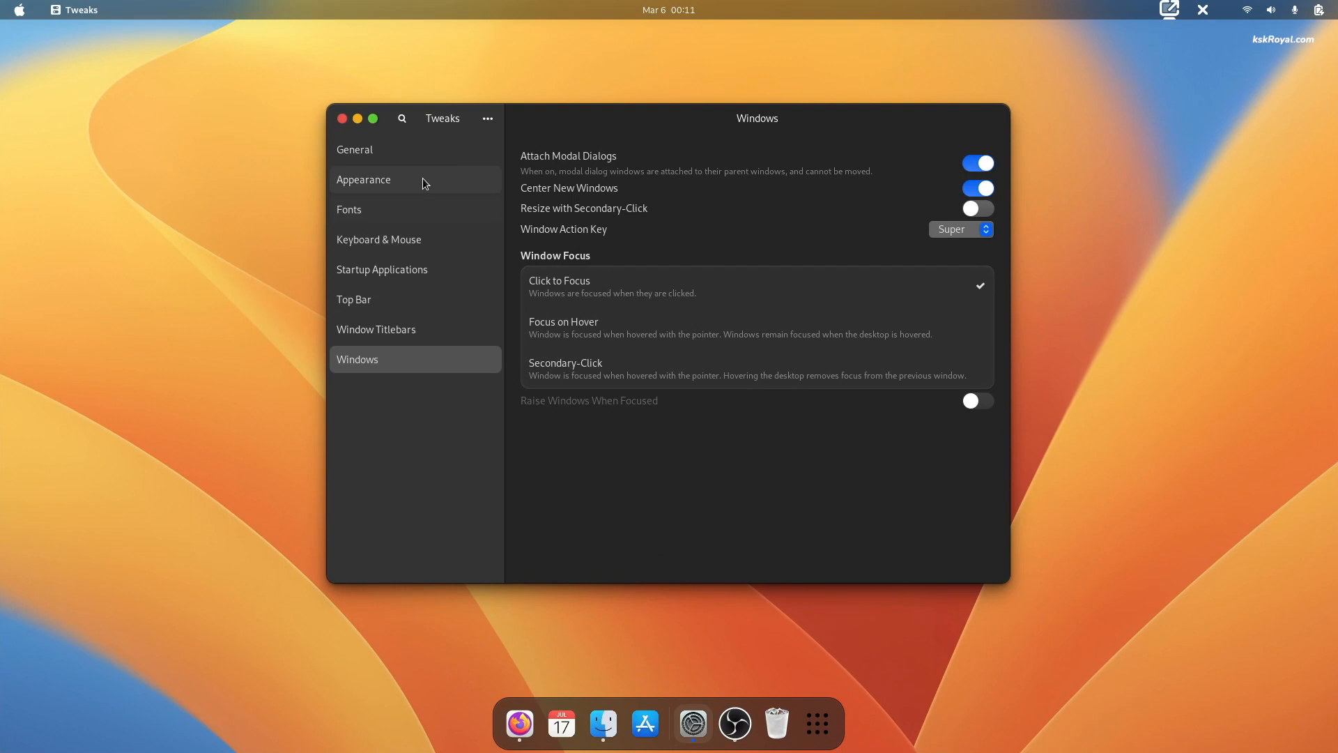
- Switch to GNOME Tweaks and set both the Shell and Legacy Applications themes to WhiteSur-Light
click(422, 180)
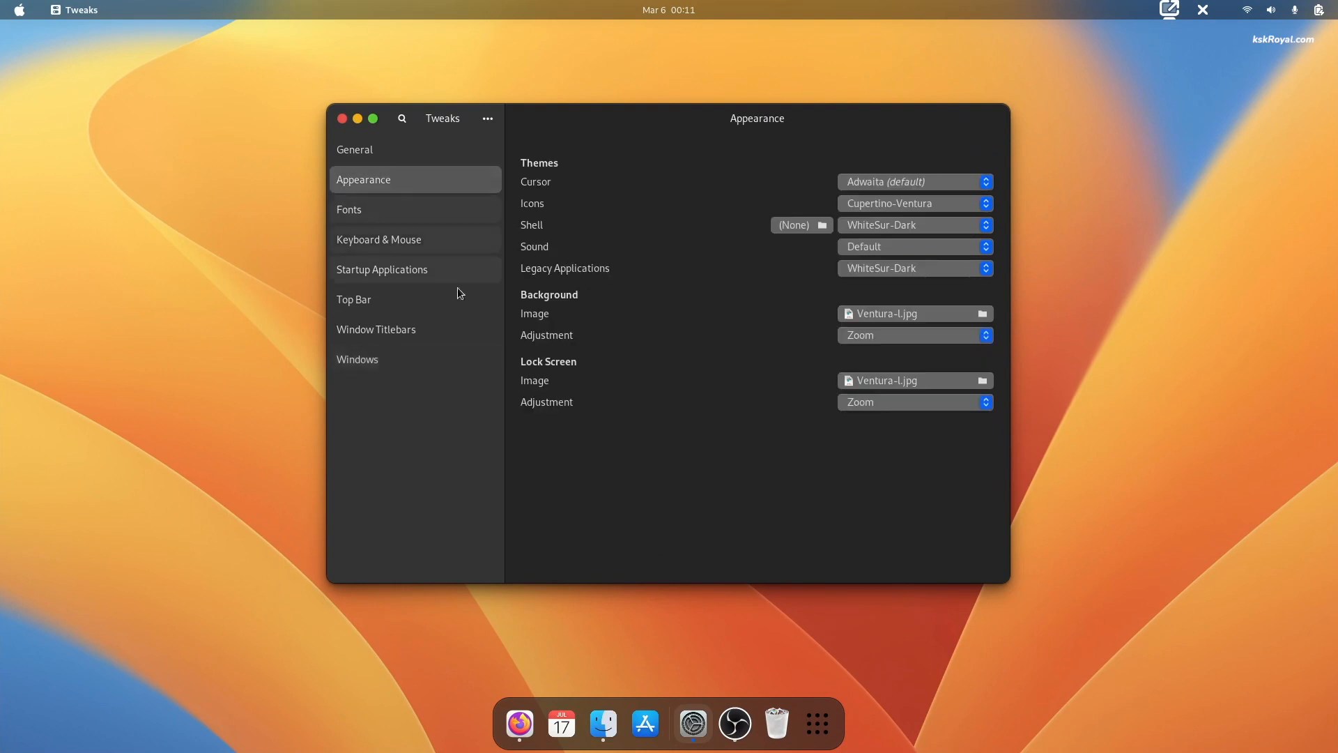
click(913, 224)
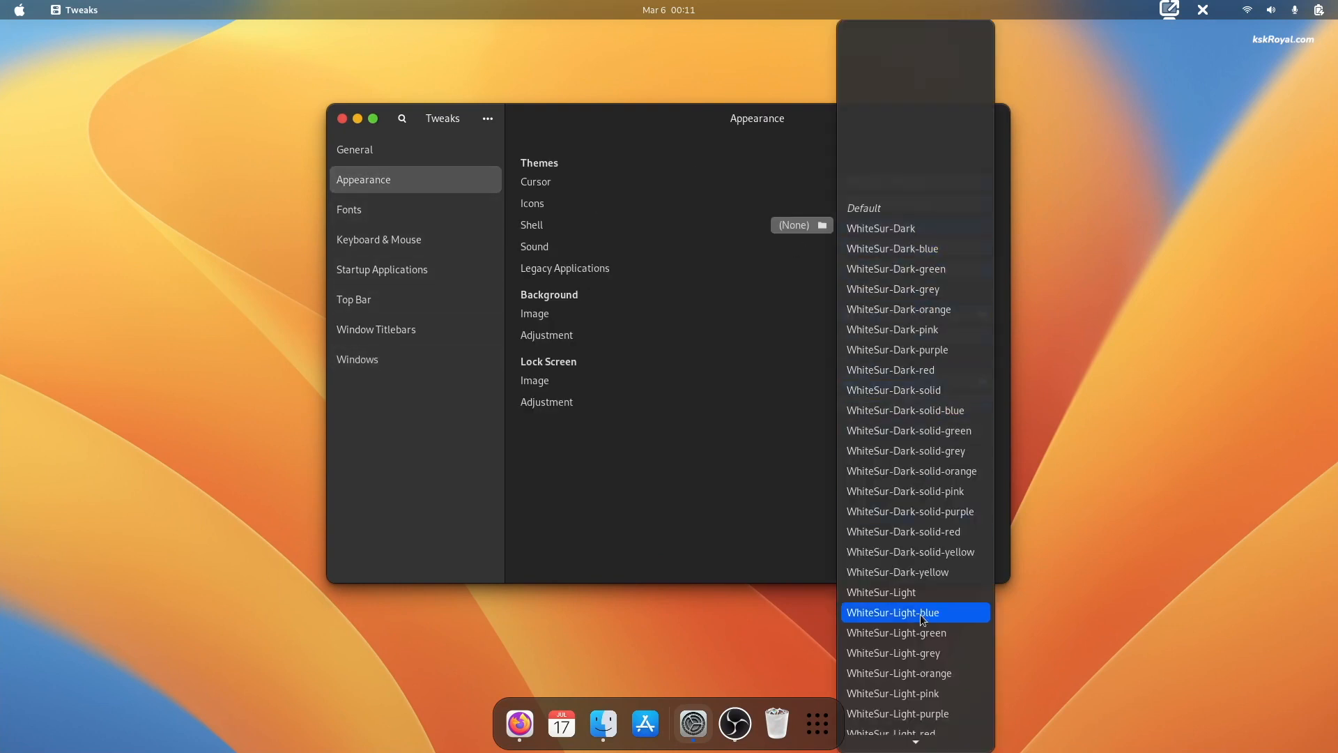
click(923, 591)
click(900, 267)
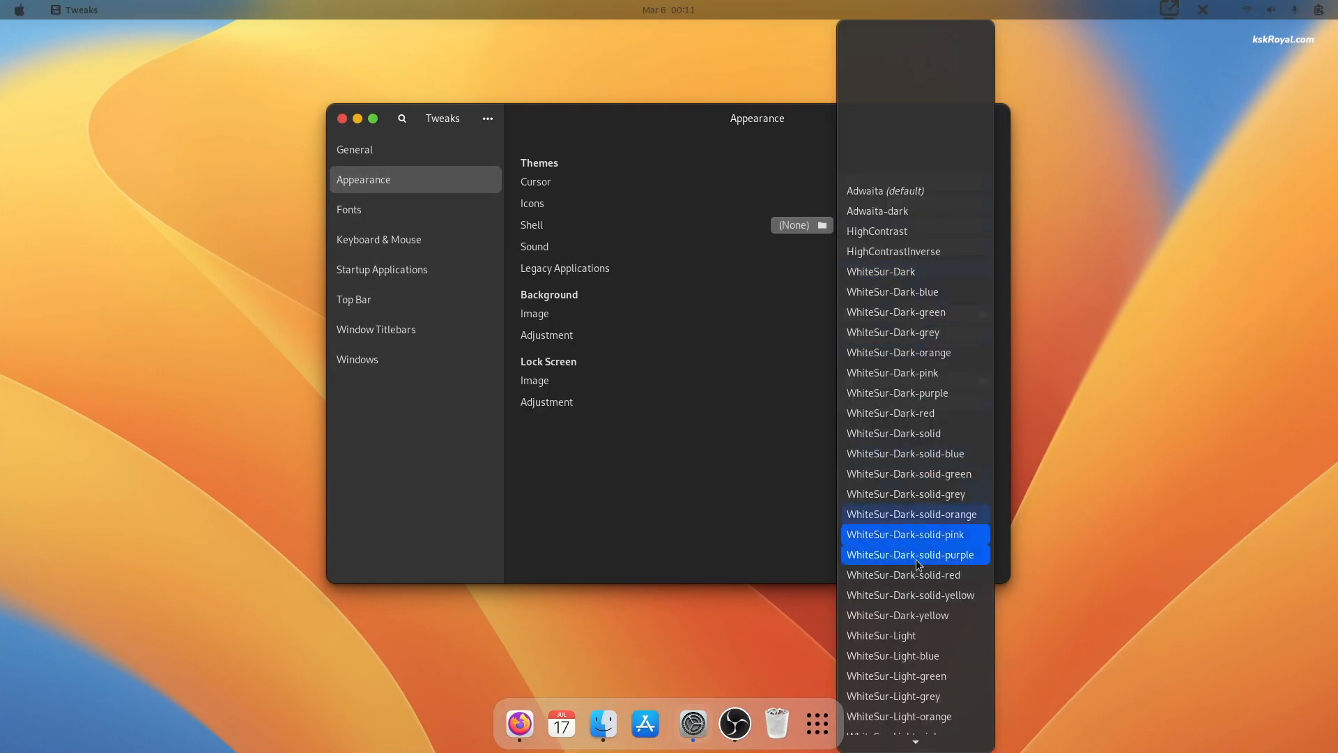
click(910, 634)
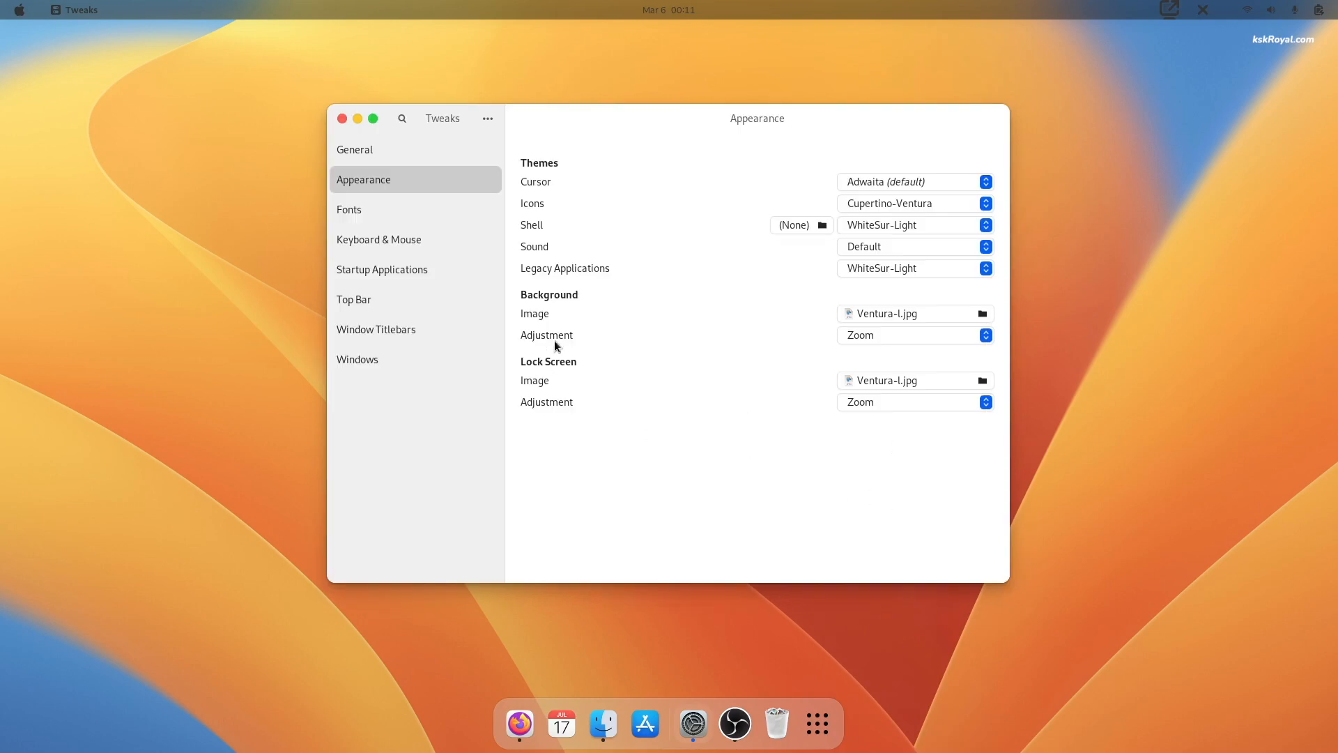
- Inspect the quick settings, the calendar and the Apple logo entry in the top bar under the light theme
click(1322, 8)
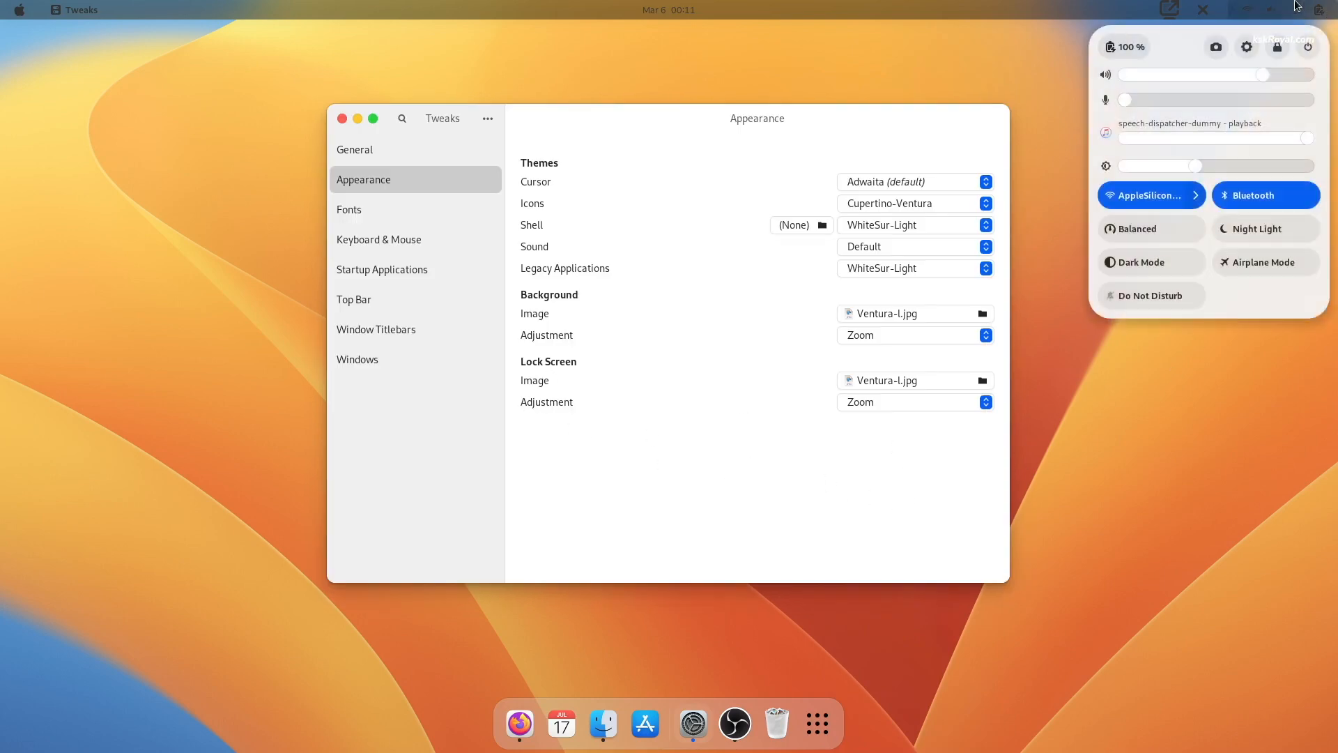
click(1297, 6)
click(1322, 7)
click(668, 9)
click(329, 52)
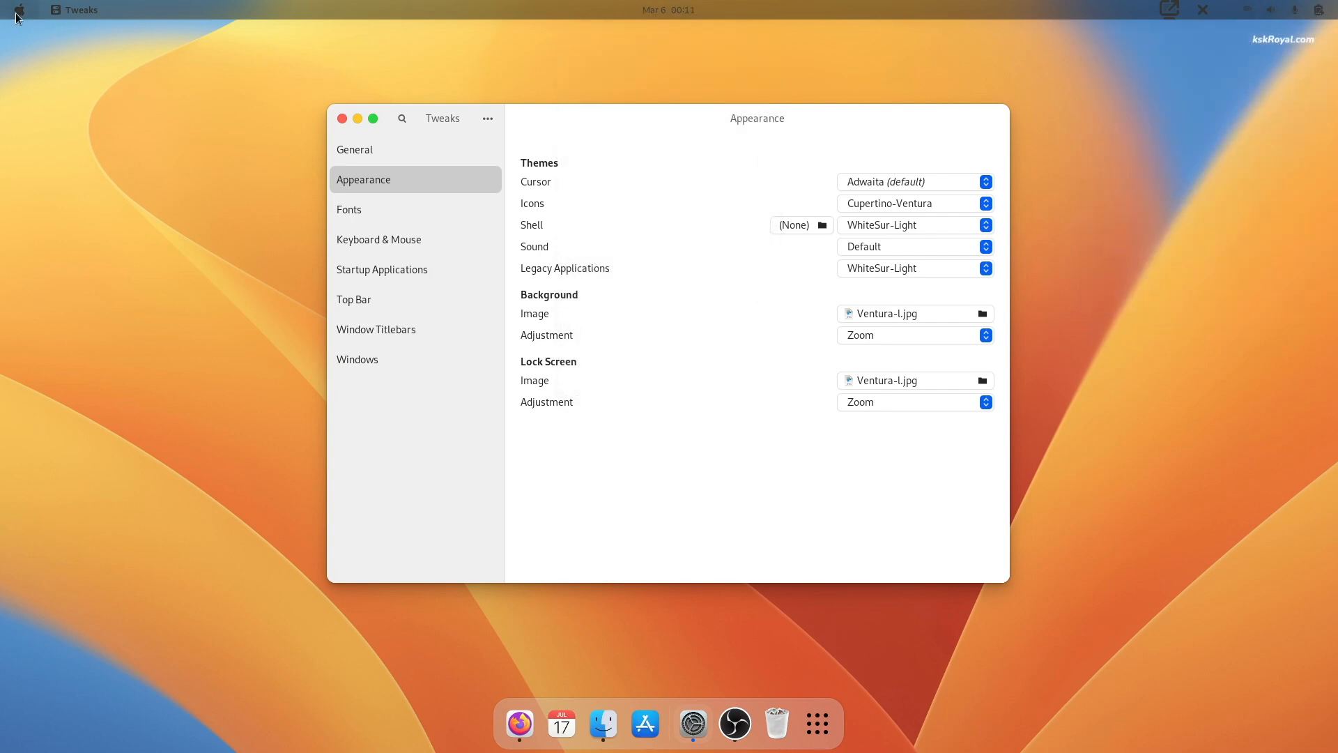
click(17, 14)
click(776, 311)
click(1322, 9)
click(887, 482)
- Set the Shell and Legacy Applications themes back to WhiteSur-Dark
click(913, 224)
scroll(934, 160, up, 5)
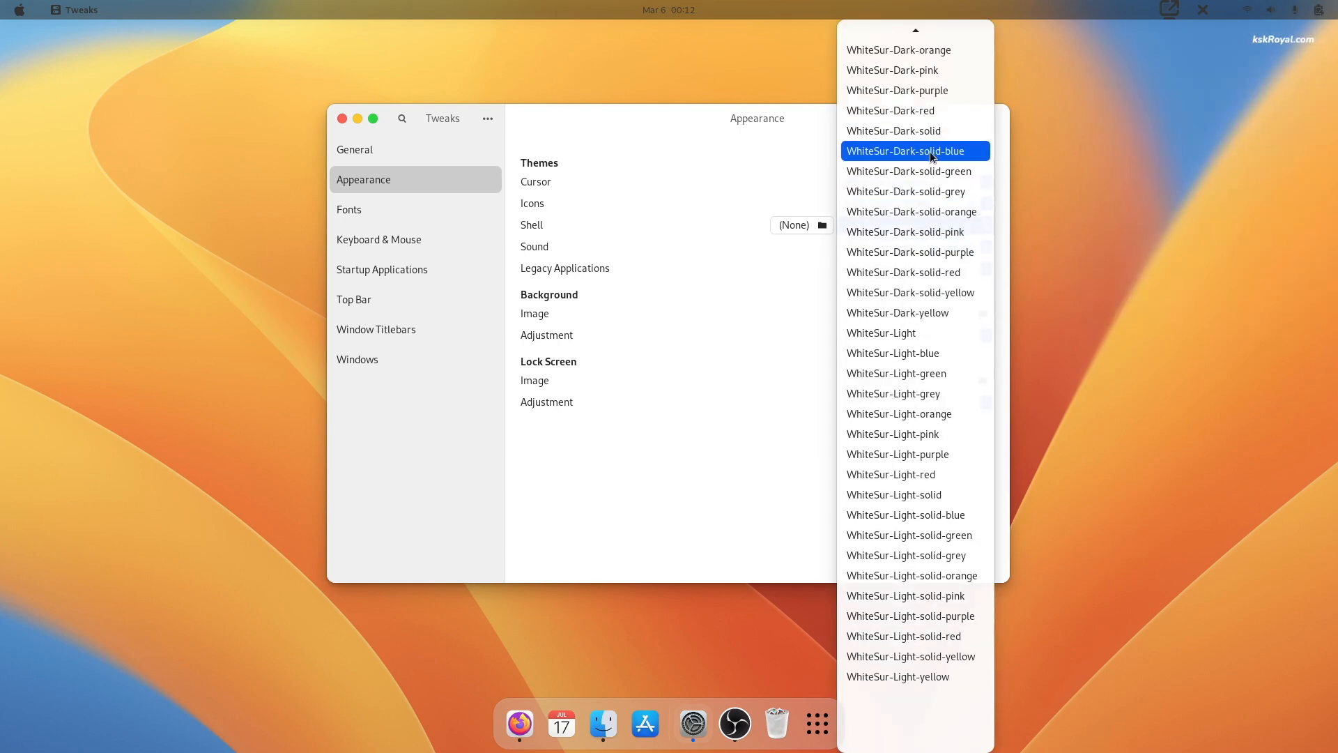
click(921, 69)
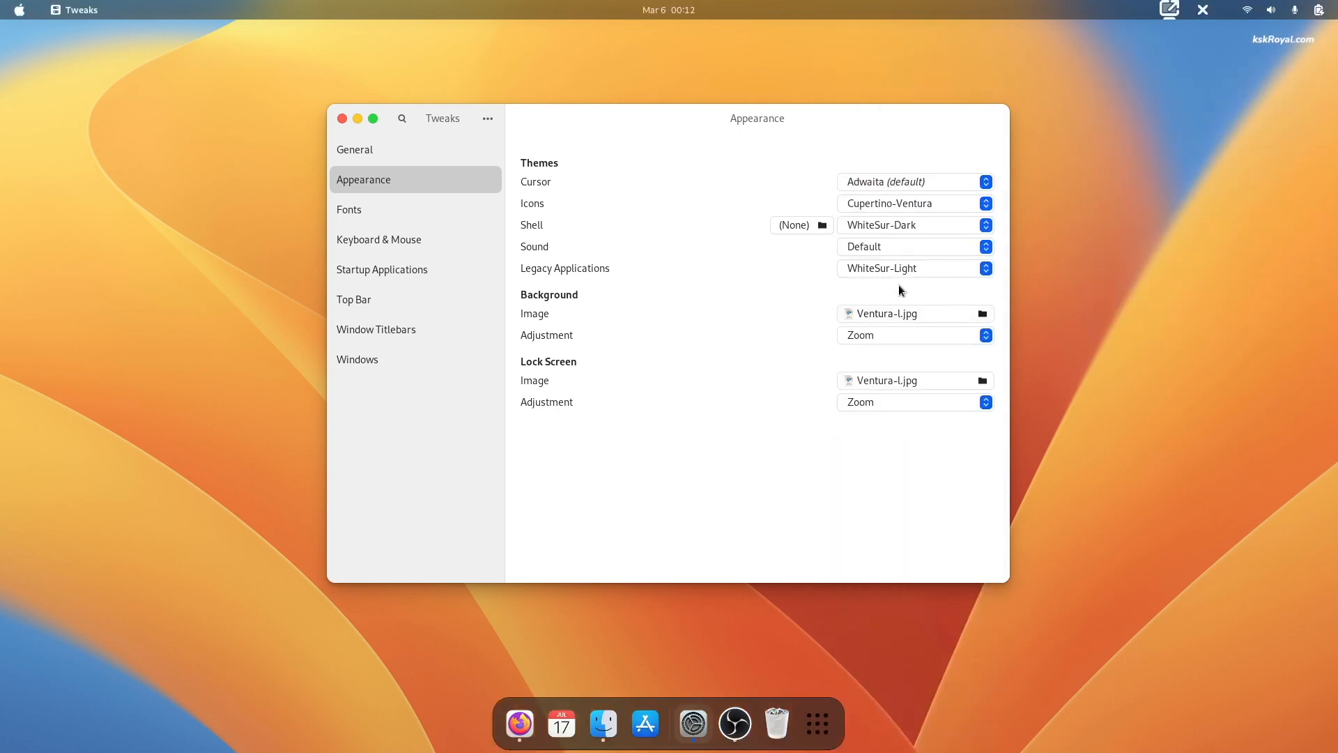
click(912, 265)
scroll(899, 99, up, 6)
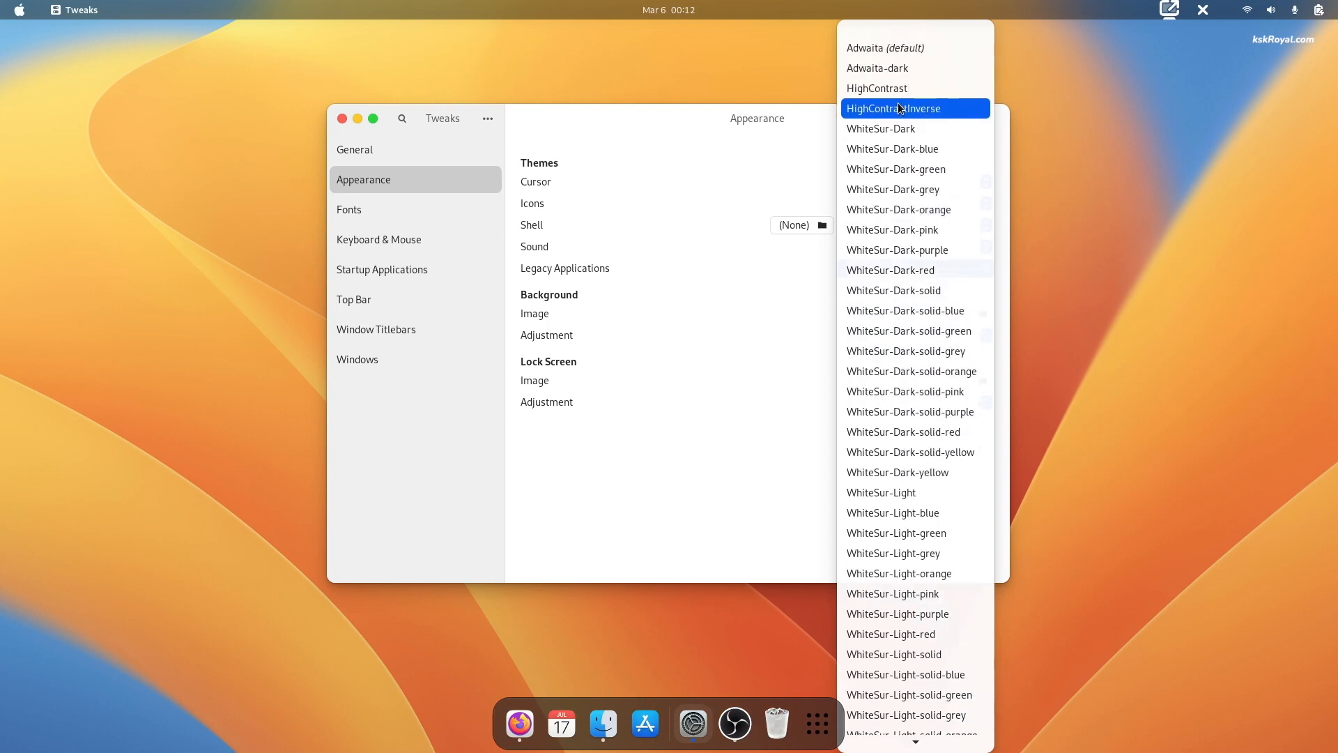
click(900, 131)
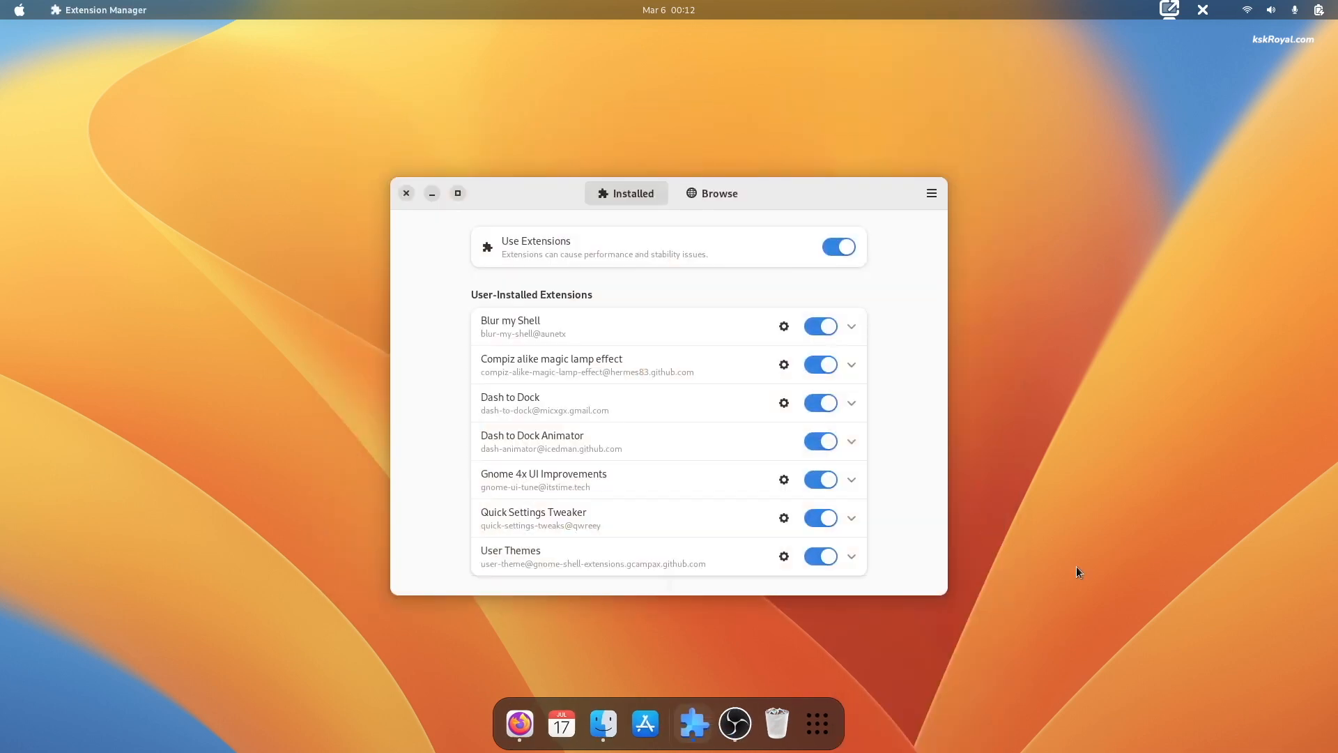
- In Extension Manager, turn off Blur my Shell, Compiz alike magic lamp effect, Dash to Dock and Dash to Dock Animator
drag(843, 193, 812, 105)
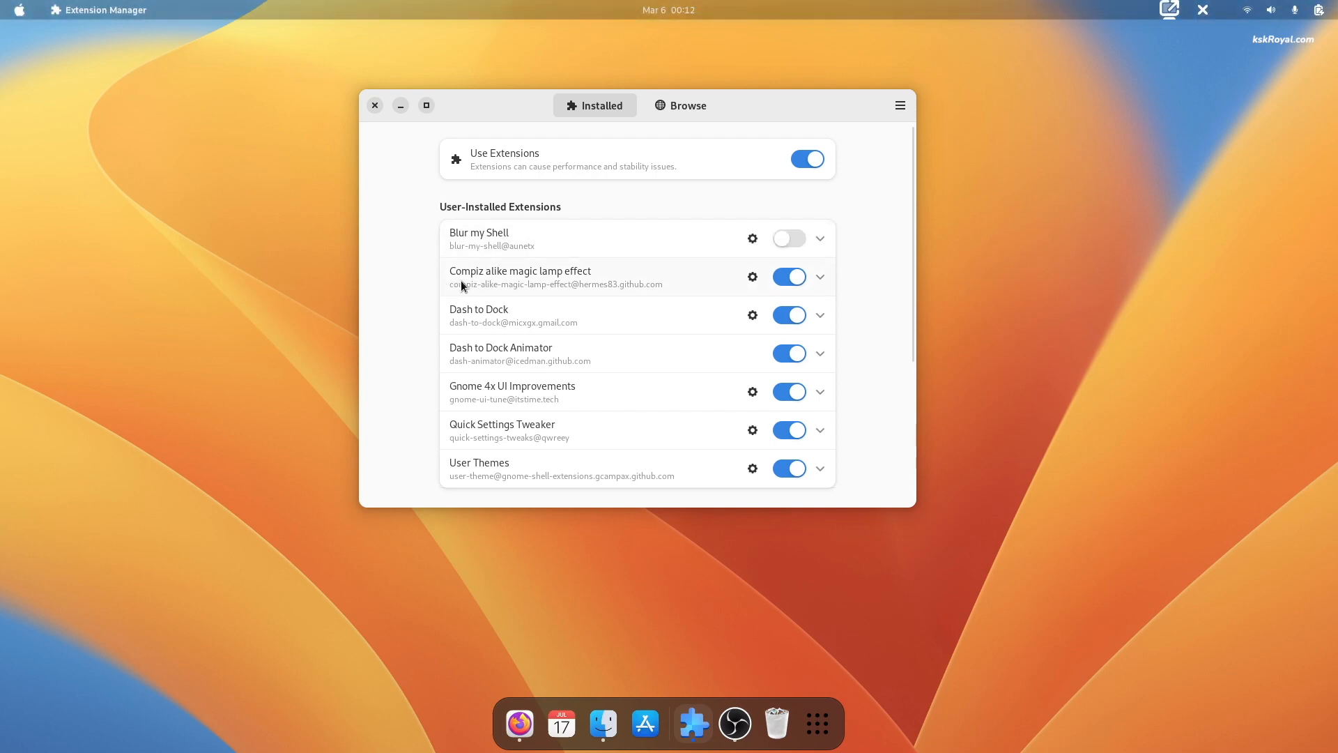
click(785, 279)
click(789, 315)
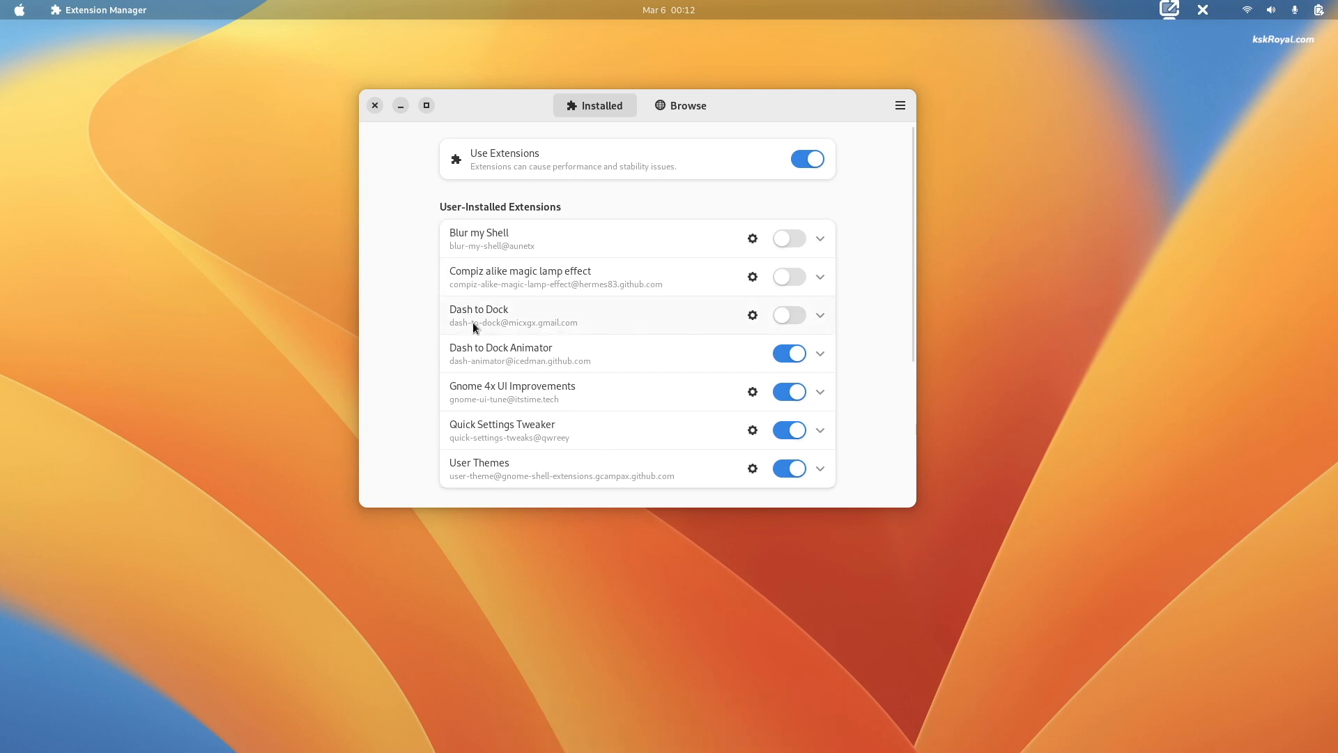
click(789, 357)
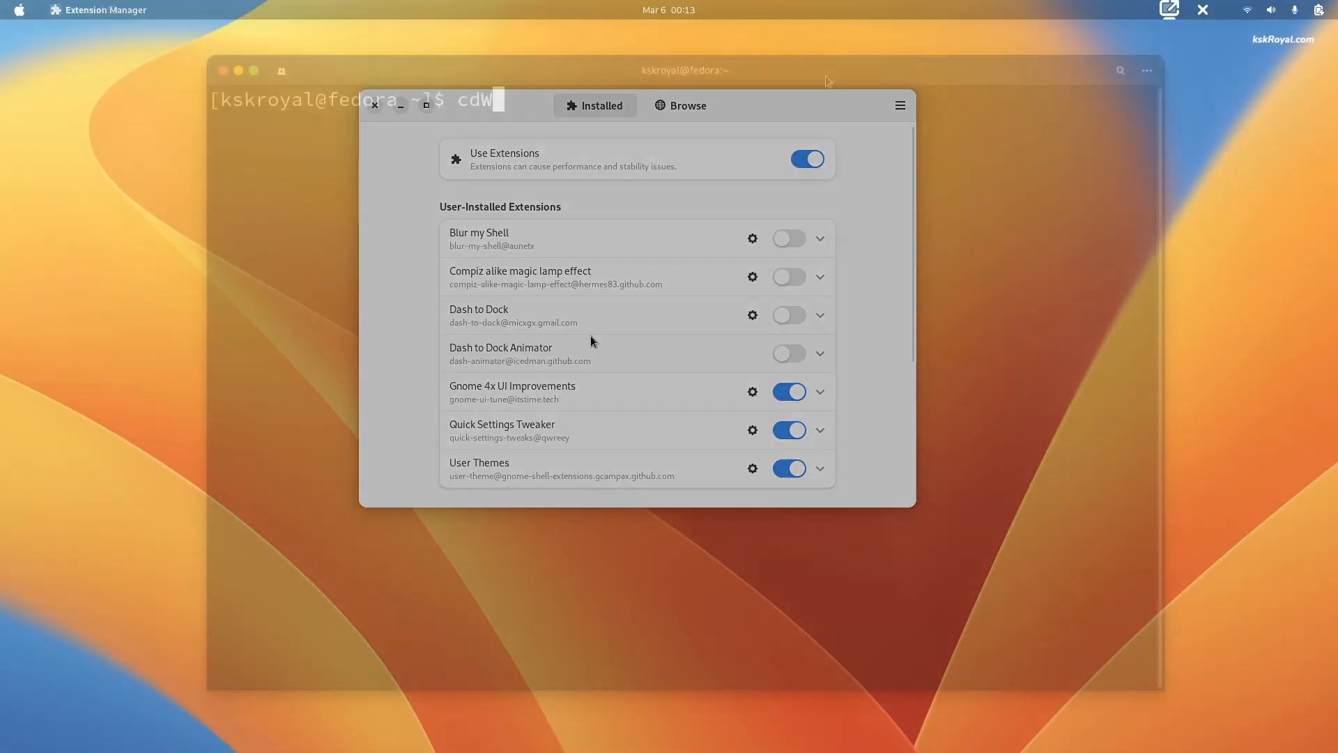
- In the terminal, change to the WhiteSur-gtk-theme directory and list its shell scripts with ls *sh -lah
text(WhiteSur-gtk-theme/)
key(Return)
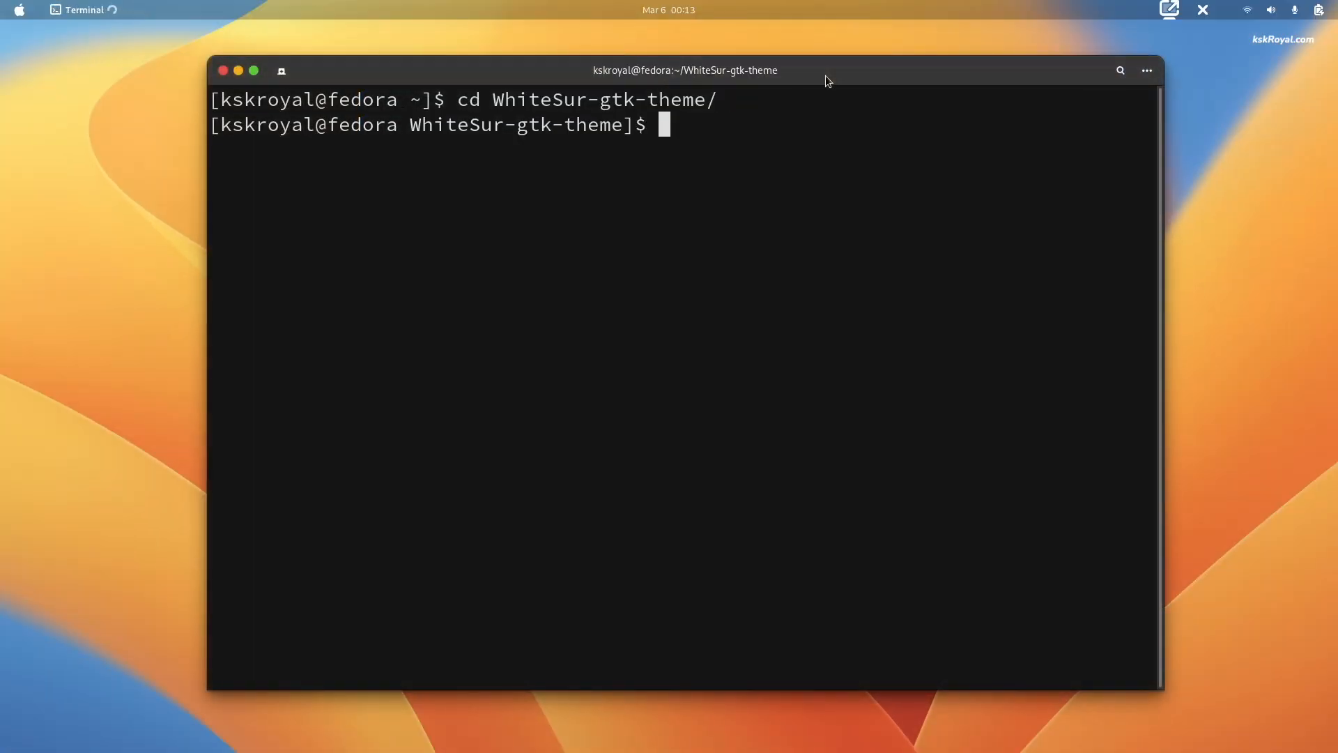
text(ls *sh -lah)
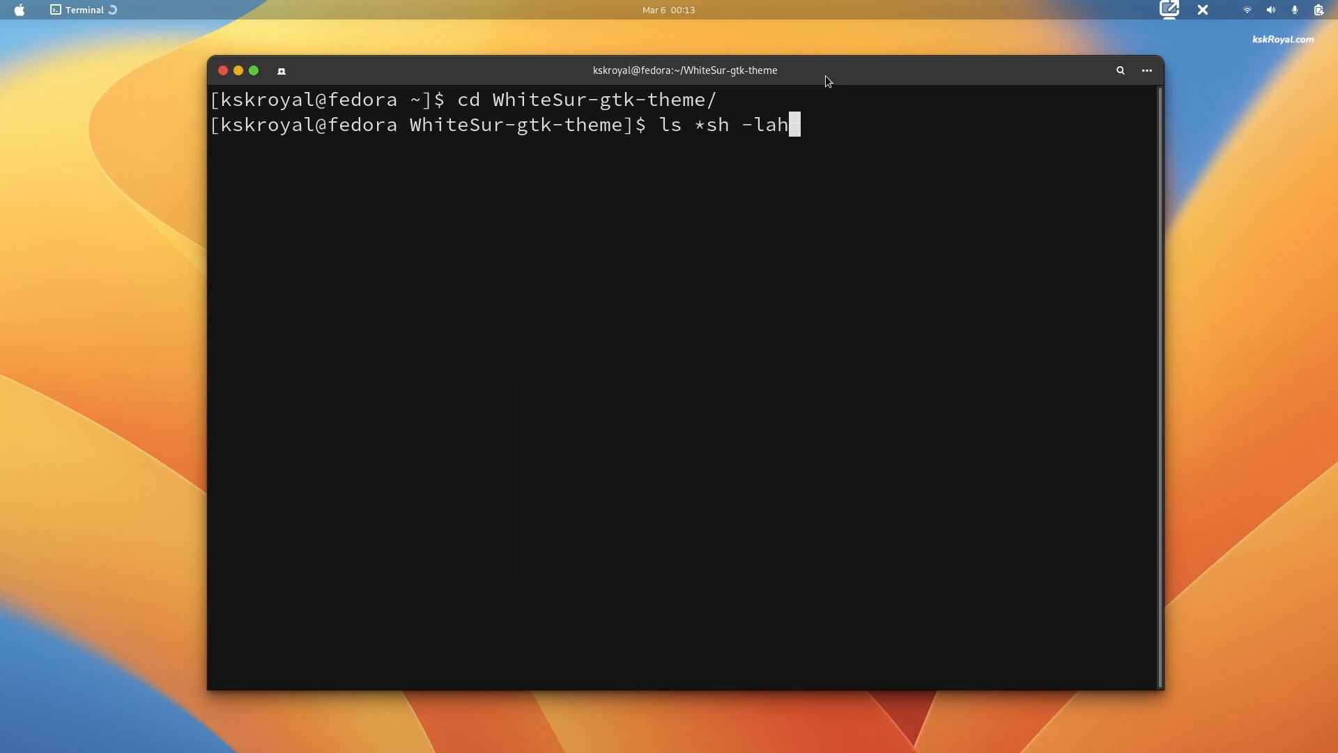
key(Return)
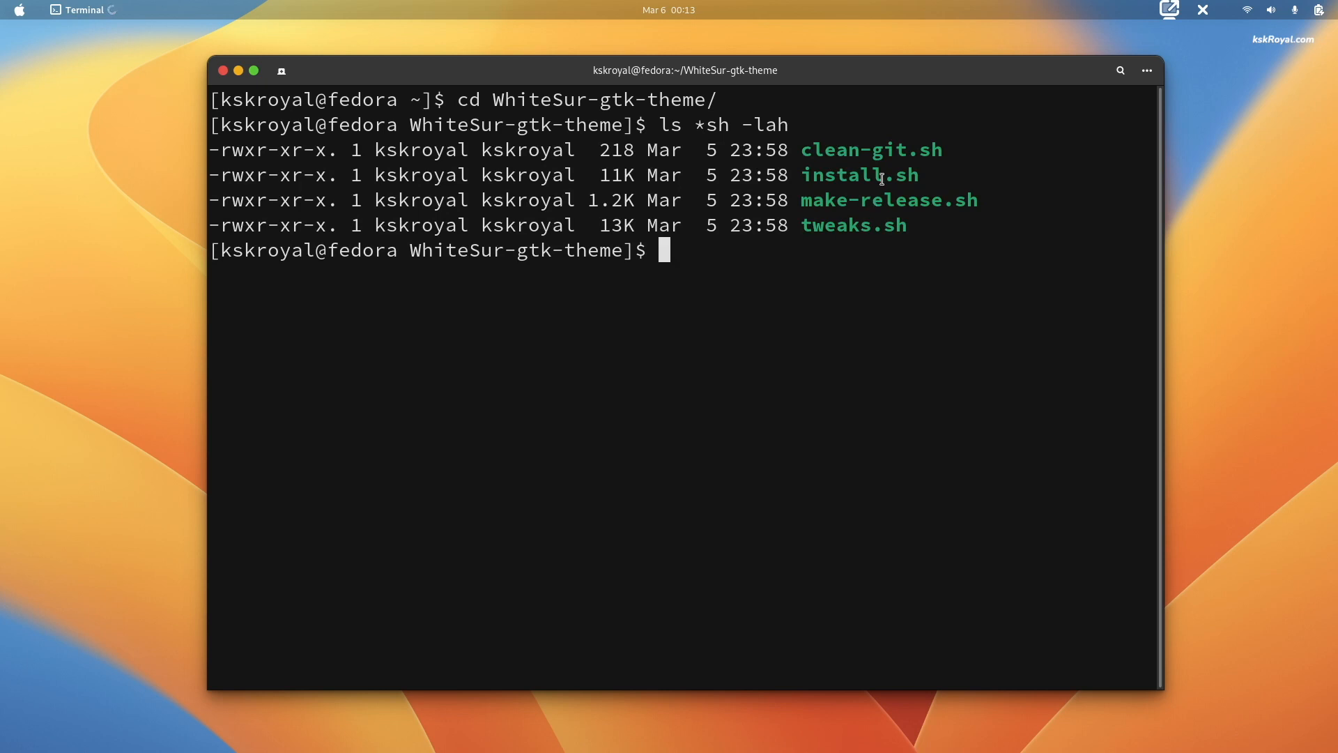
- Remove the WhiteSur GTK themes by running ./install.sh -r
text(./in)
key(Tab)
text(-r)
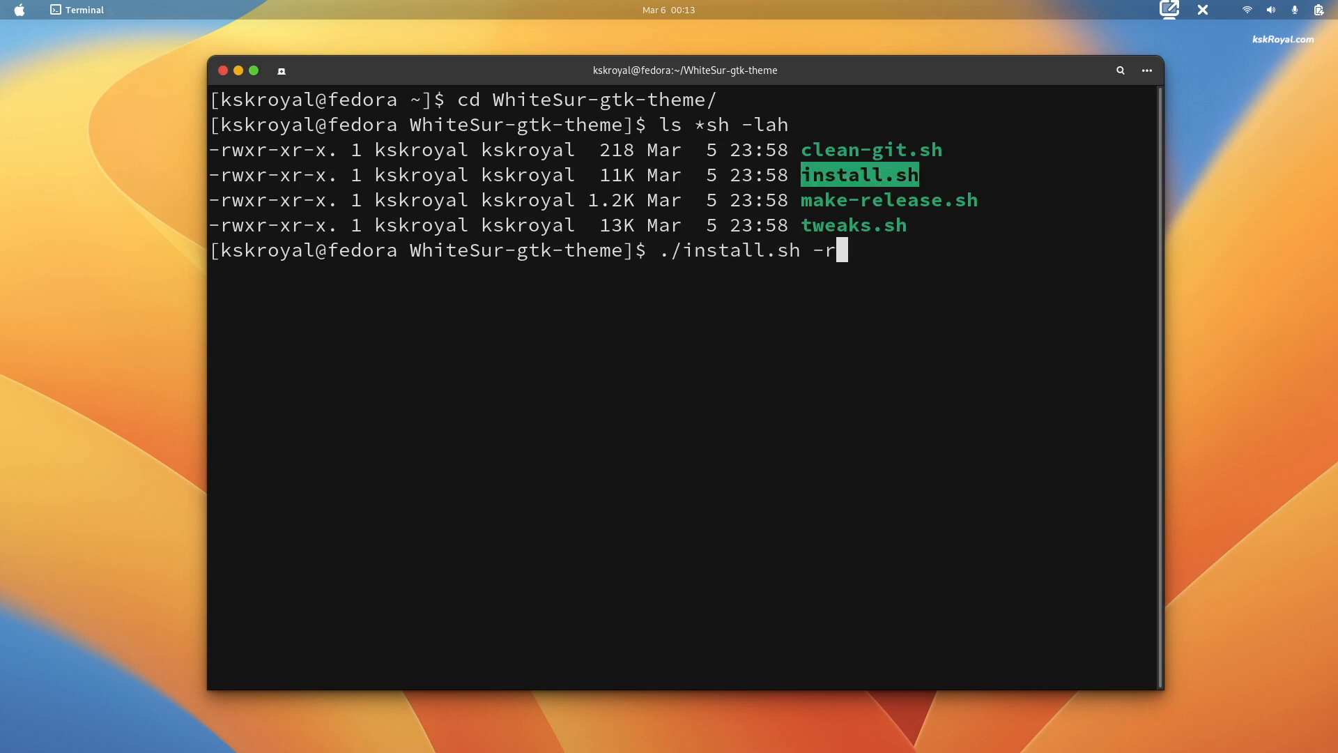
key(Return)
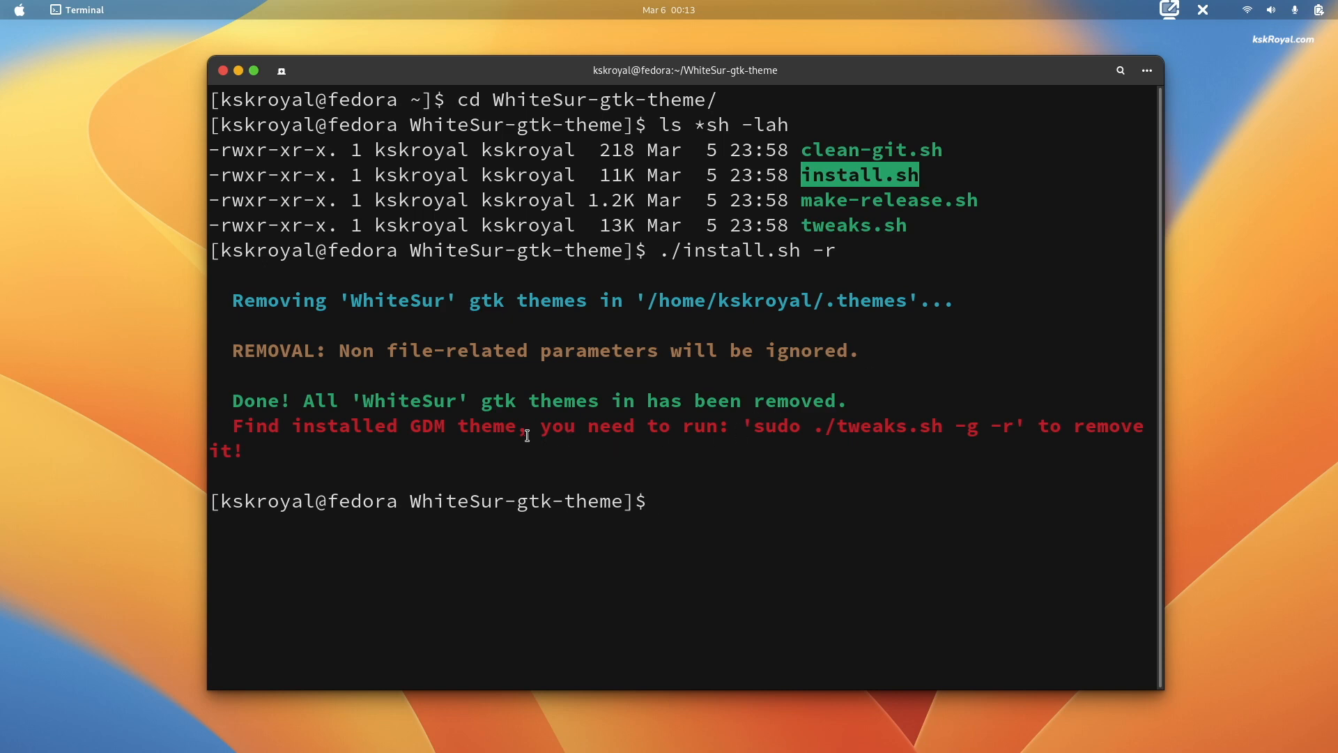
- Remove the WhiteSur GDM theme by running sudo ./tweaks.sh -g -r and entering the sudo password
text(sudo )
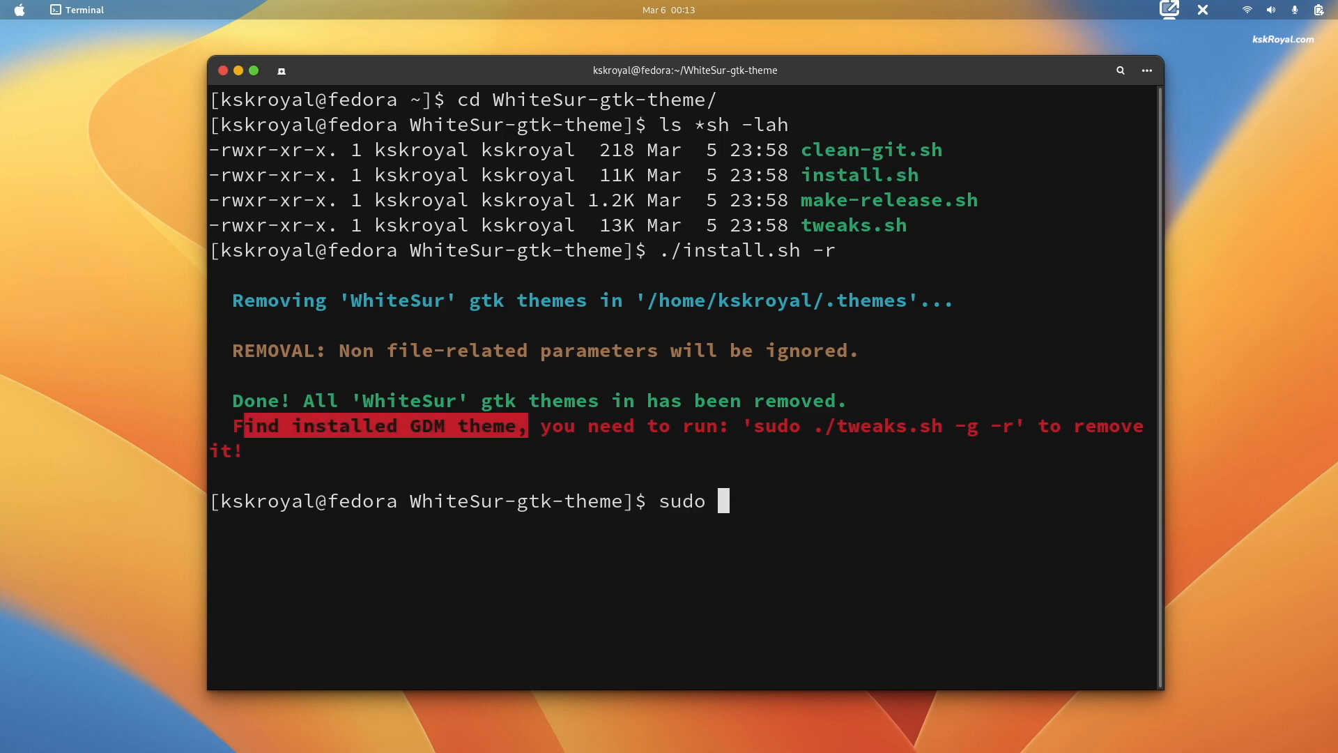
text(./tw)
key(Tab)
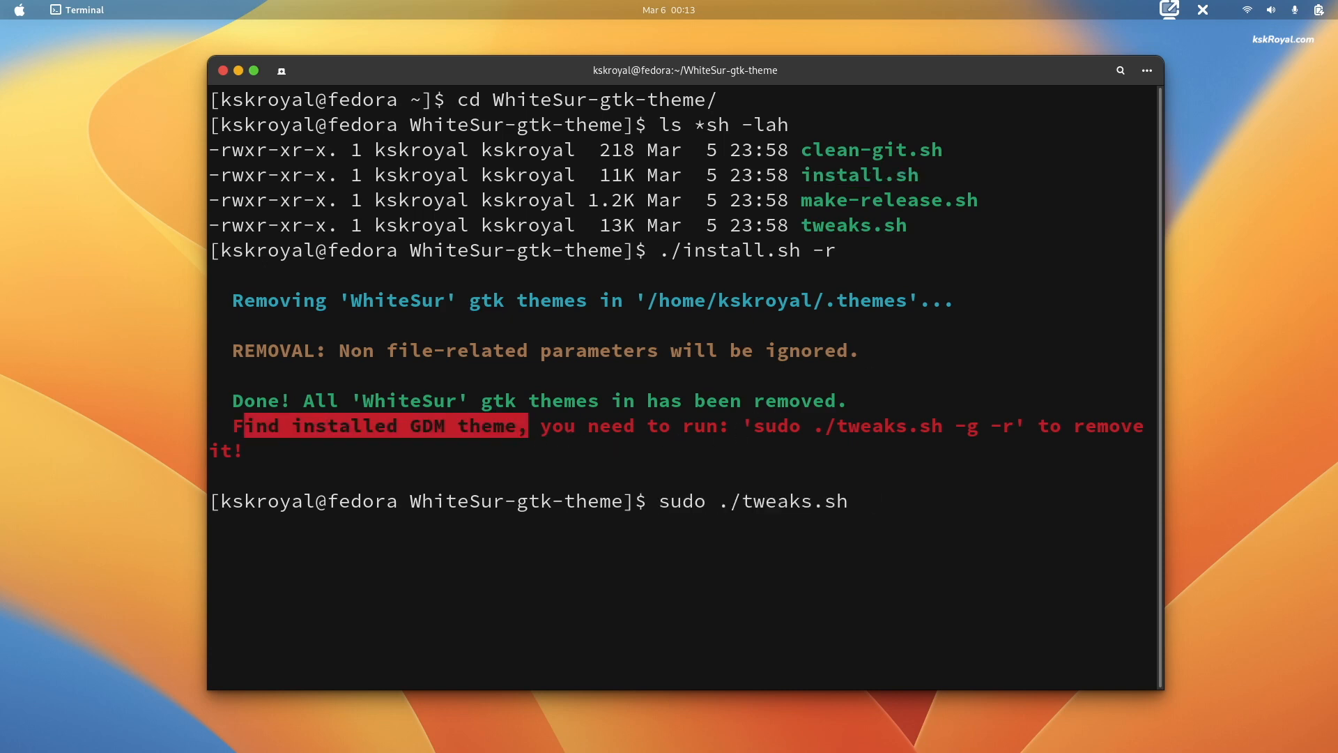
text(-g -r)
key(Return)
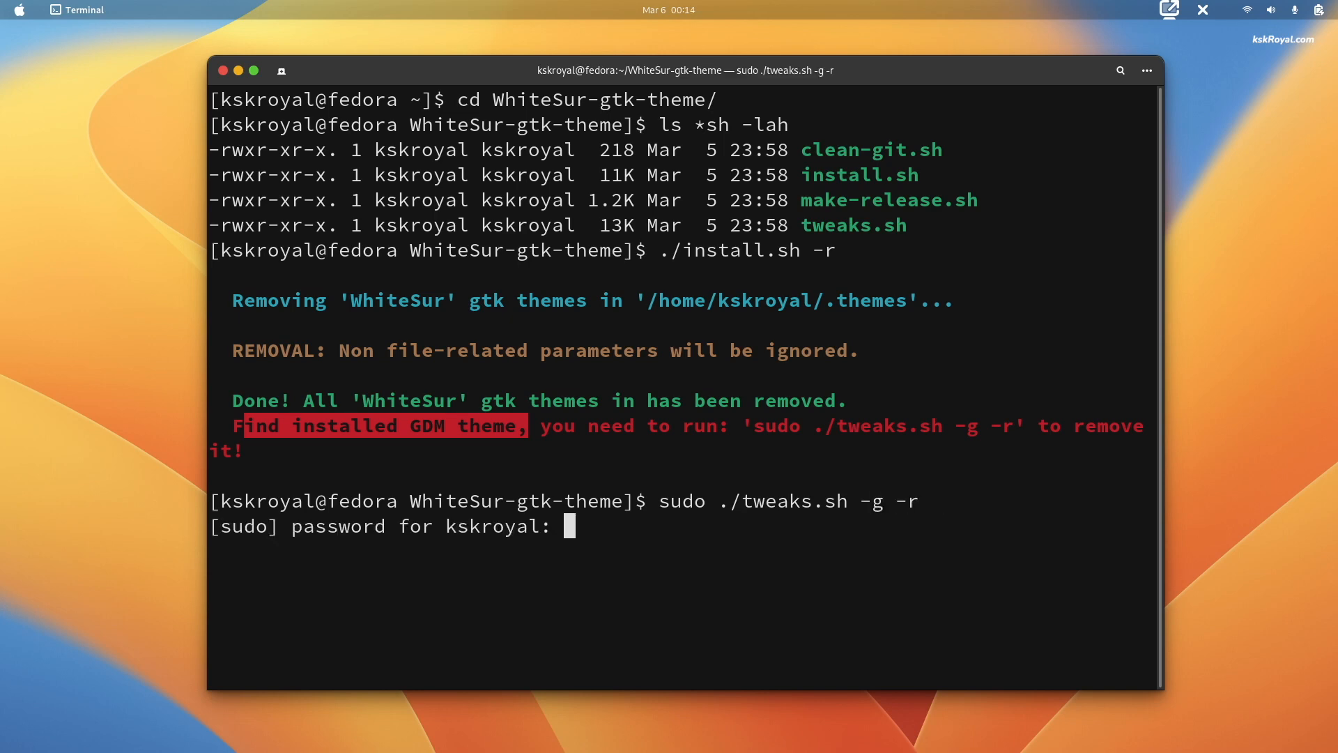
key(Return)
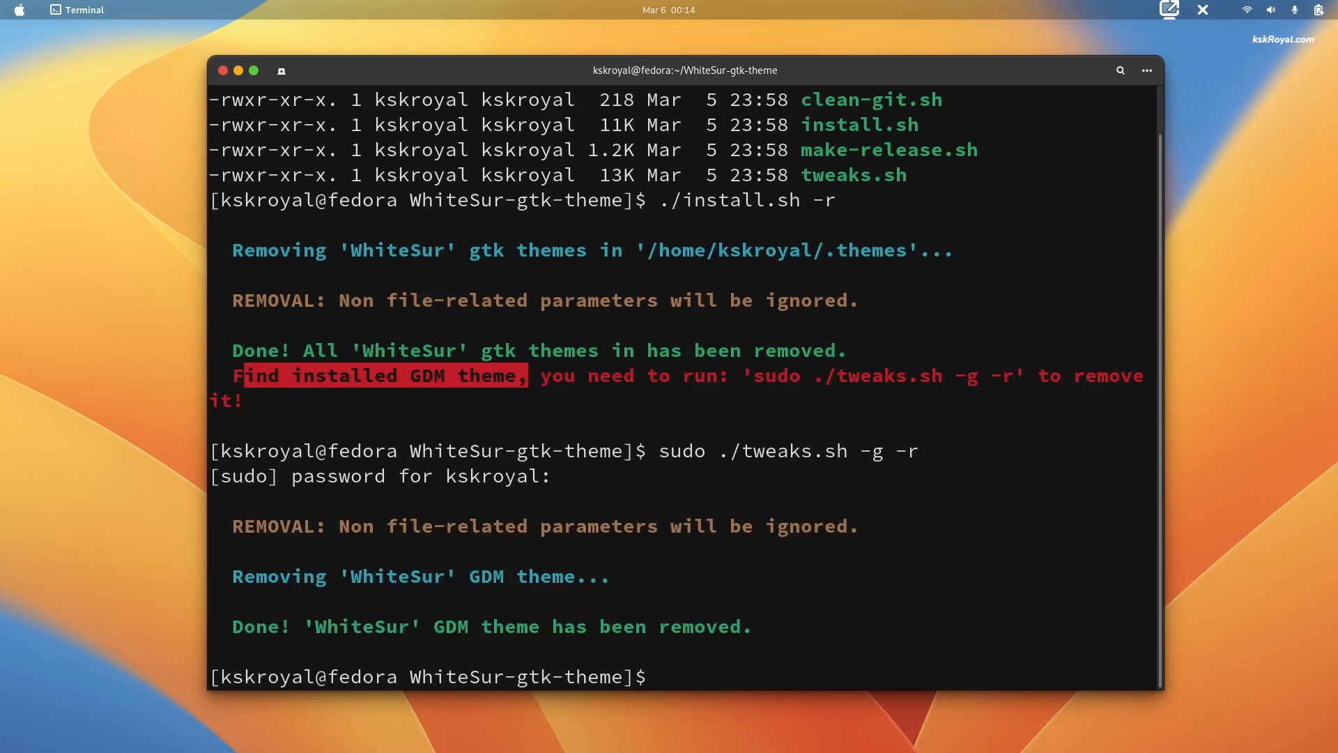
- Remove the WhiteSur Firefox theme by changing the previous command to sudo ./tweaks.sh -f -r and running it
key(Up)
key(Left)
key(Left)
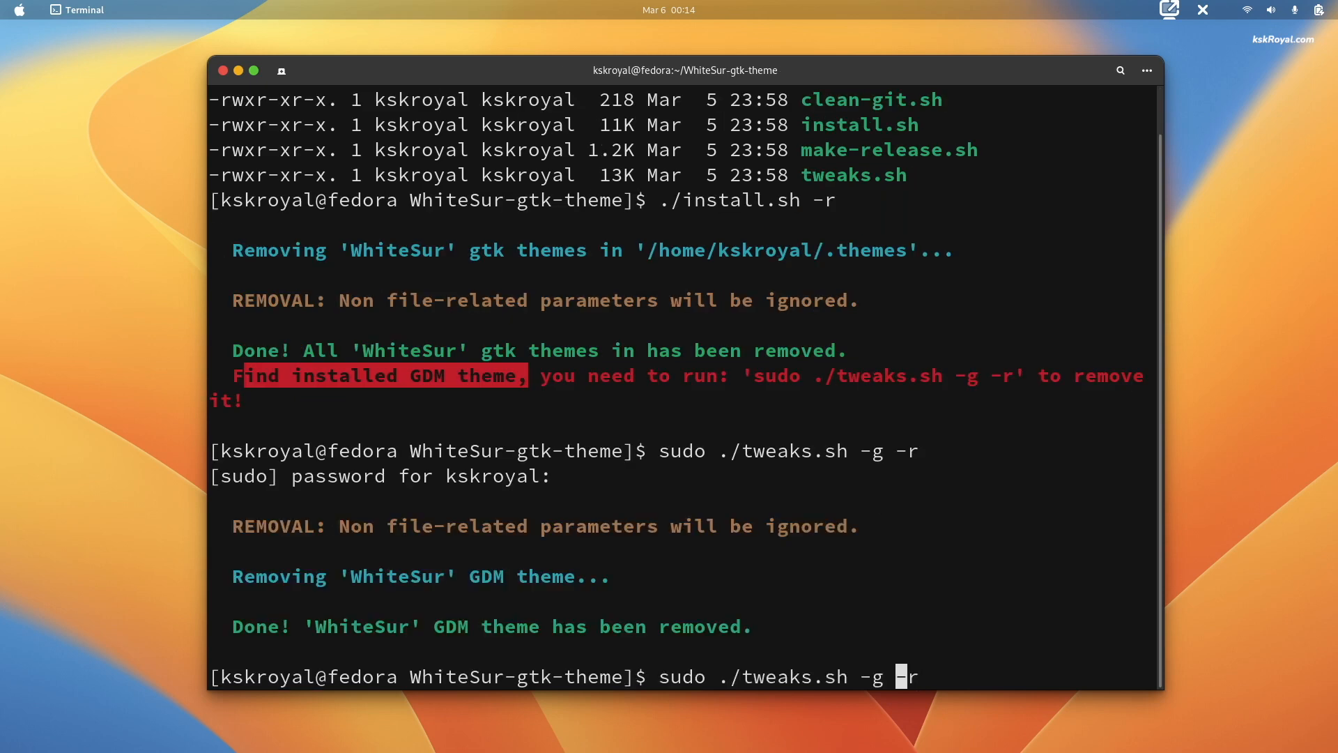
key(Left)
key(BackSpace)
text(f)
key(Right)
key(Right)
key(Return)
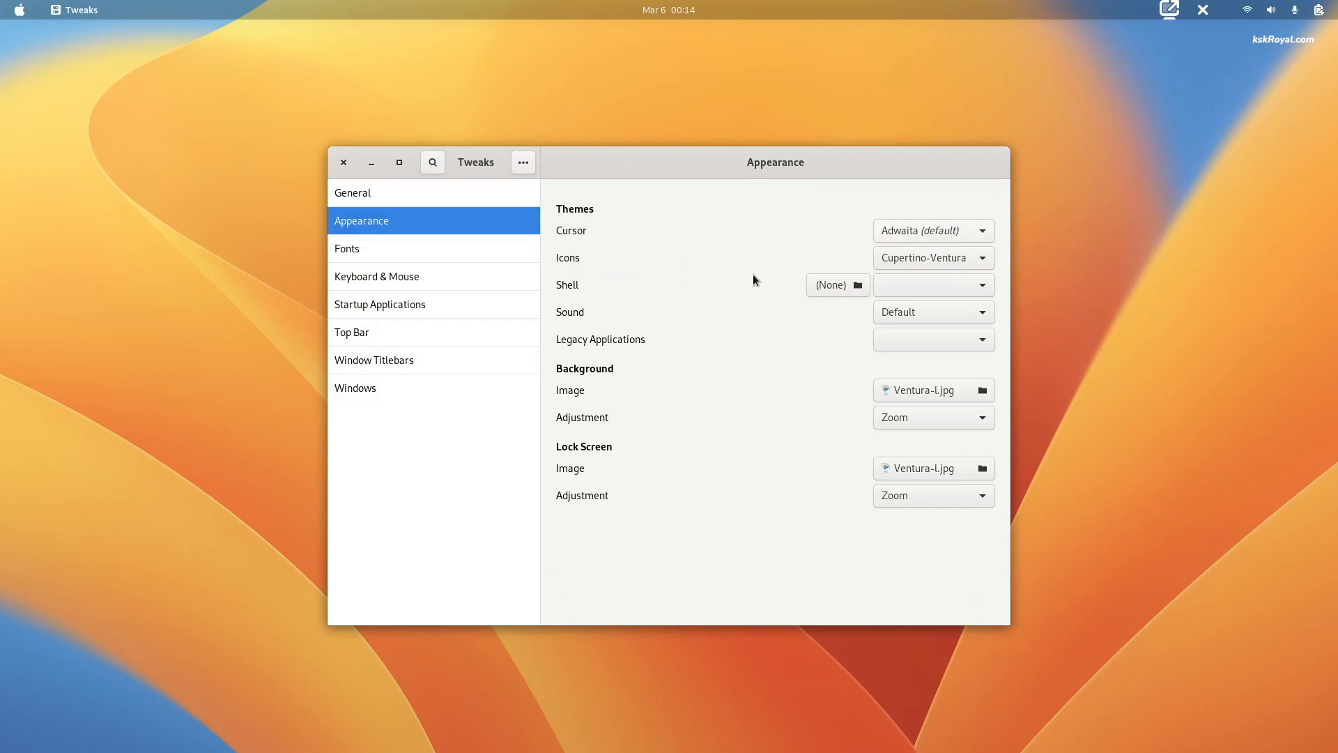
- In Tweaks, set Icons to Adwaita (default), Shell to Default and Legacy Applications to Adwaita (default)
click(973, 263)
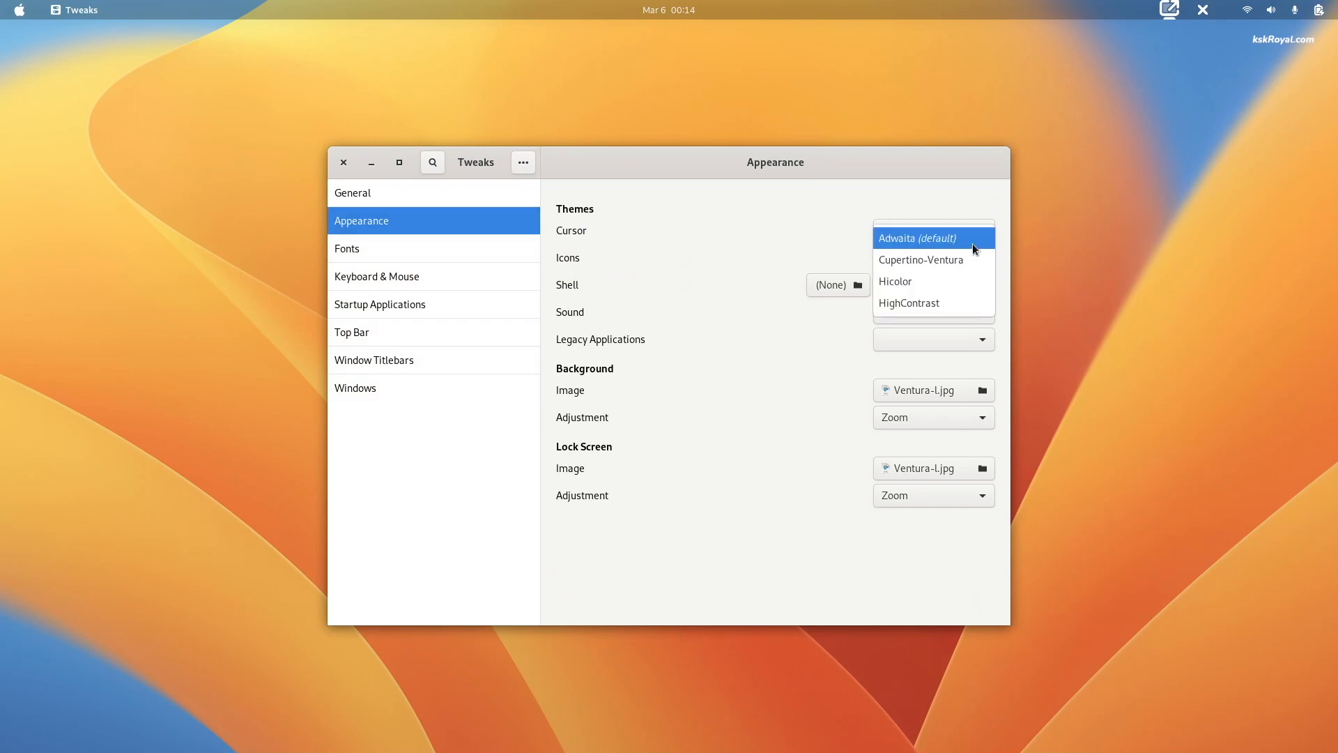
click(972, 240)
click(917, 287)
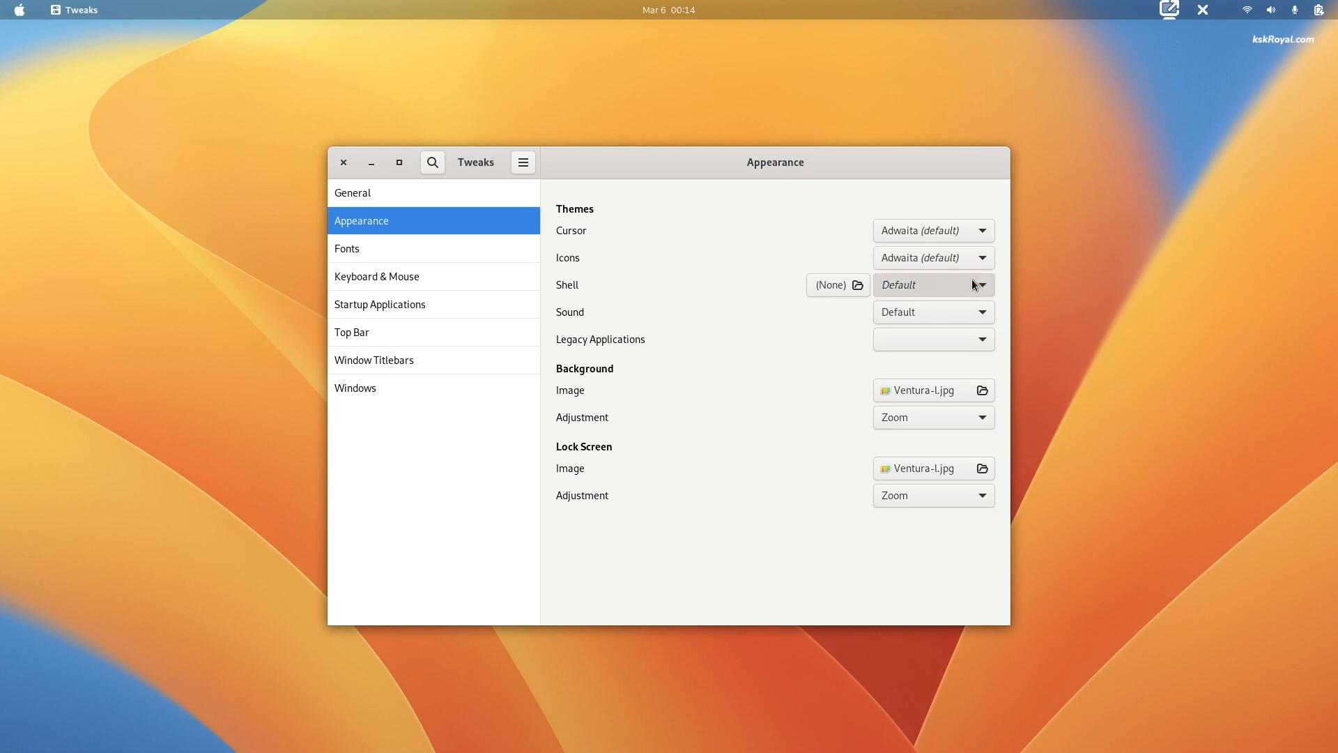
click(972, 278)
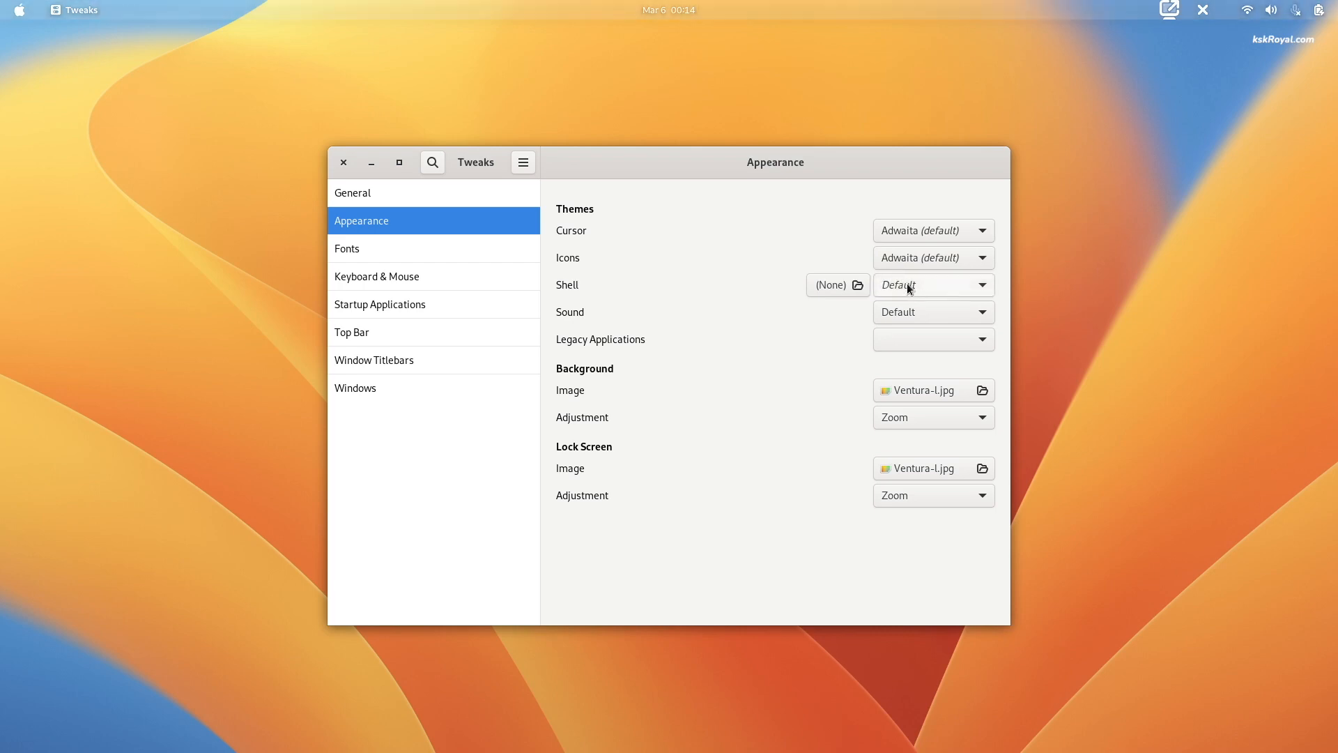
click(901, 342)
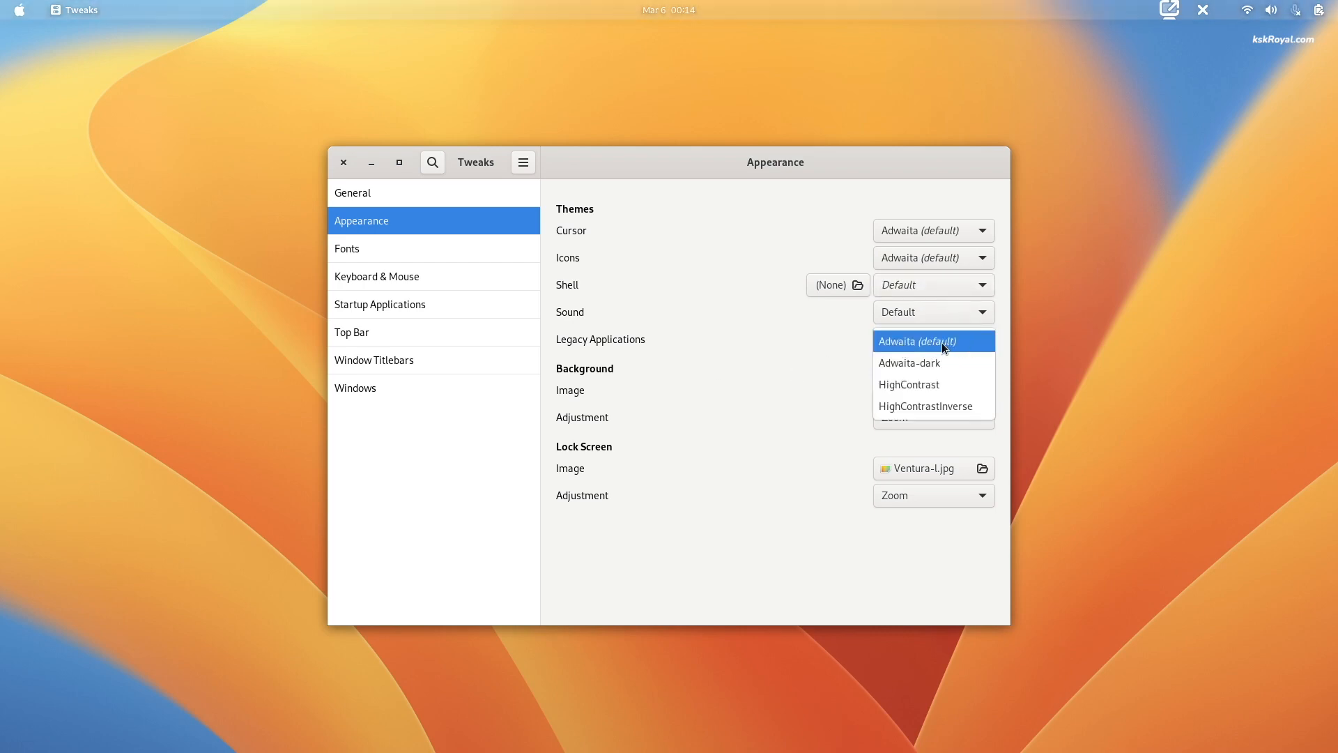
click(943, 343)
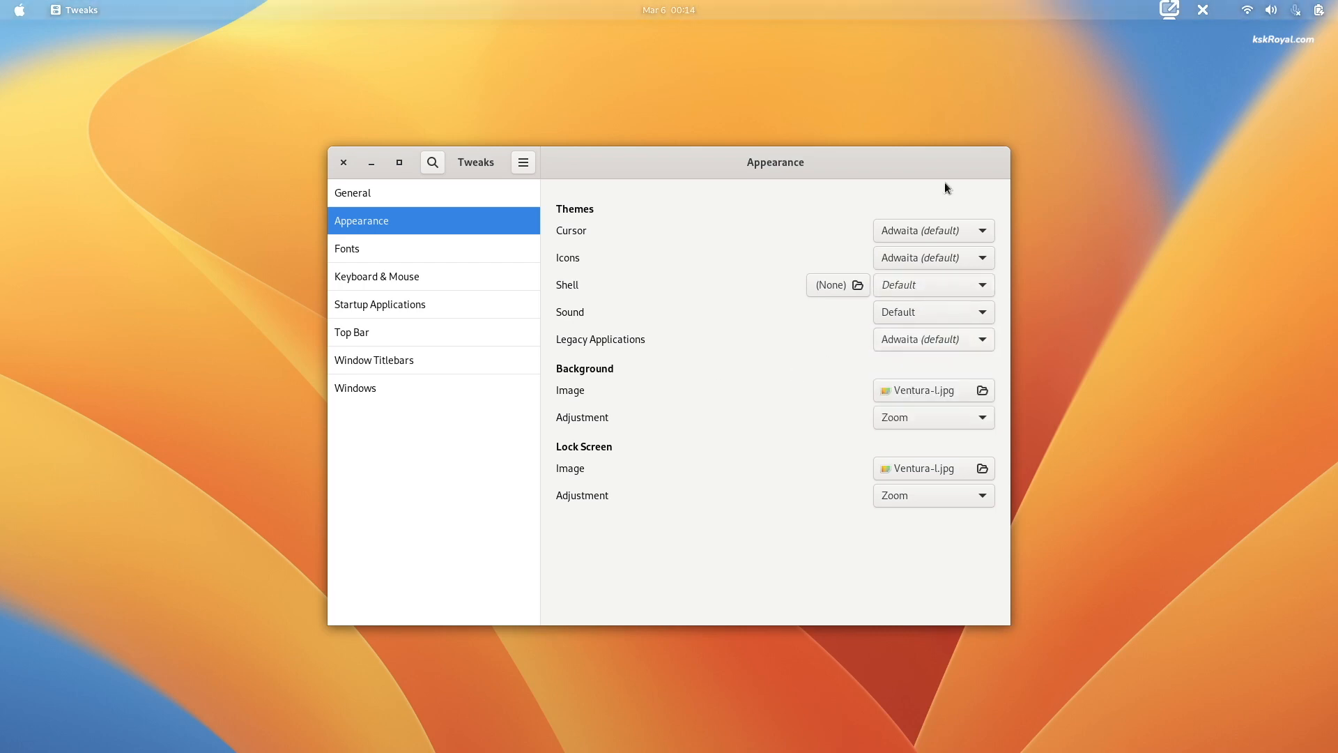
- Place the titlebar buttons on the right side of windows and close Tweaks
click(490, 362)
click(978, 388)
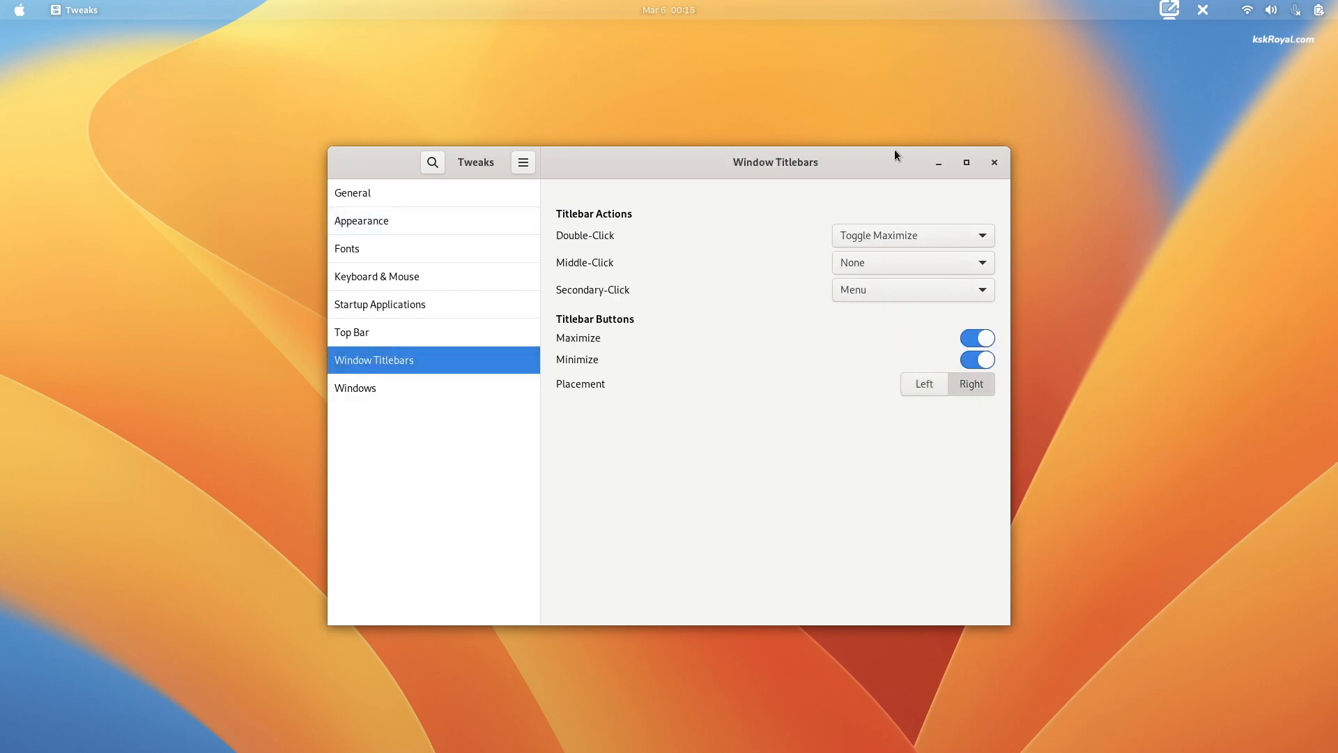
click(994, 162)
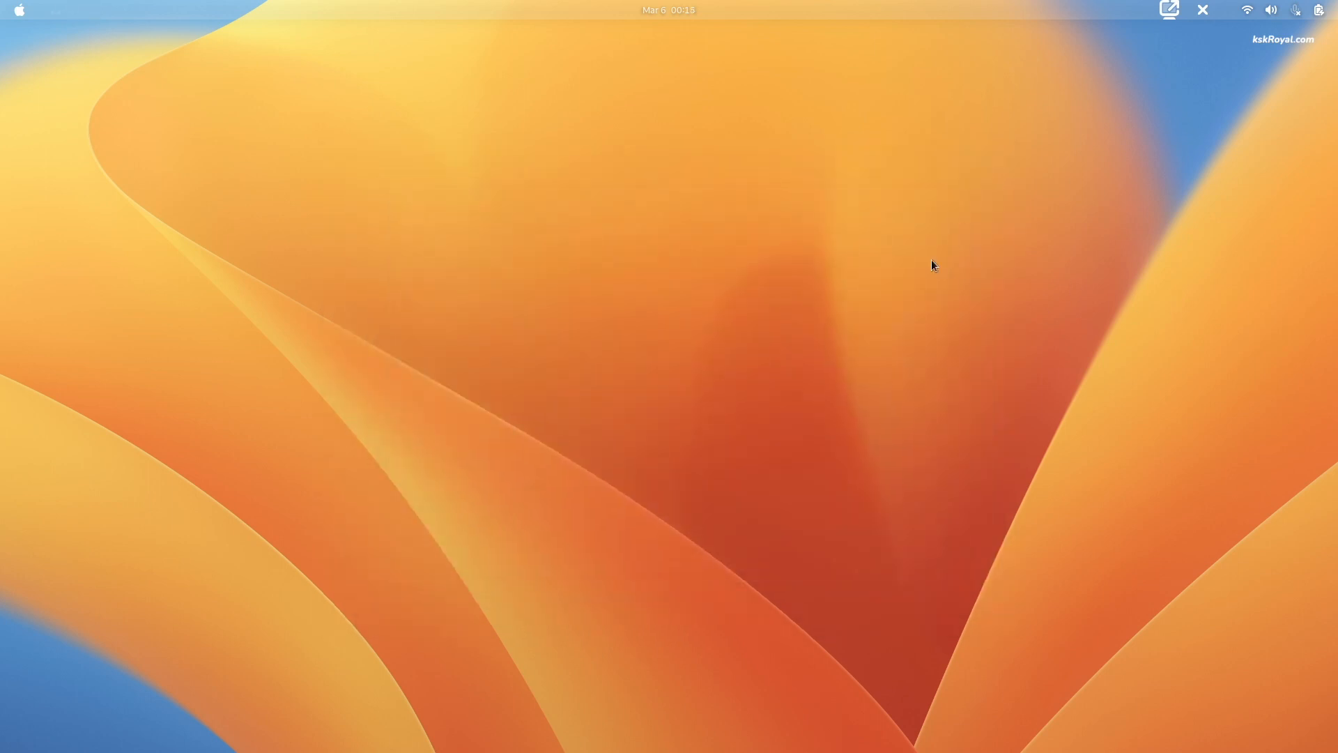
- Open the desktop's background settings and choose the purple and white abstract light/dark wallpaper
right_click(675, 206)
click(718, 216)
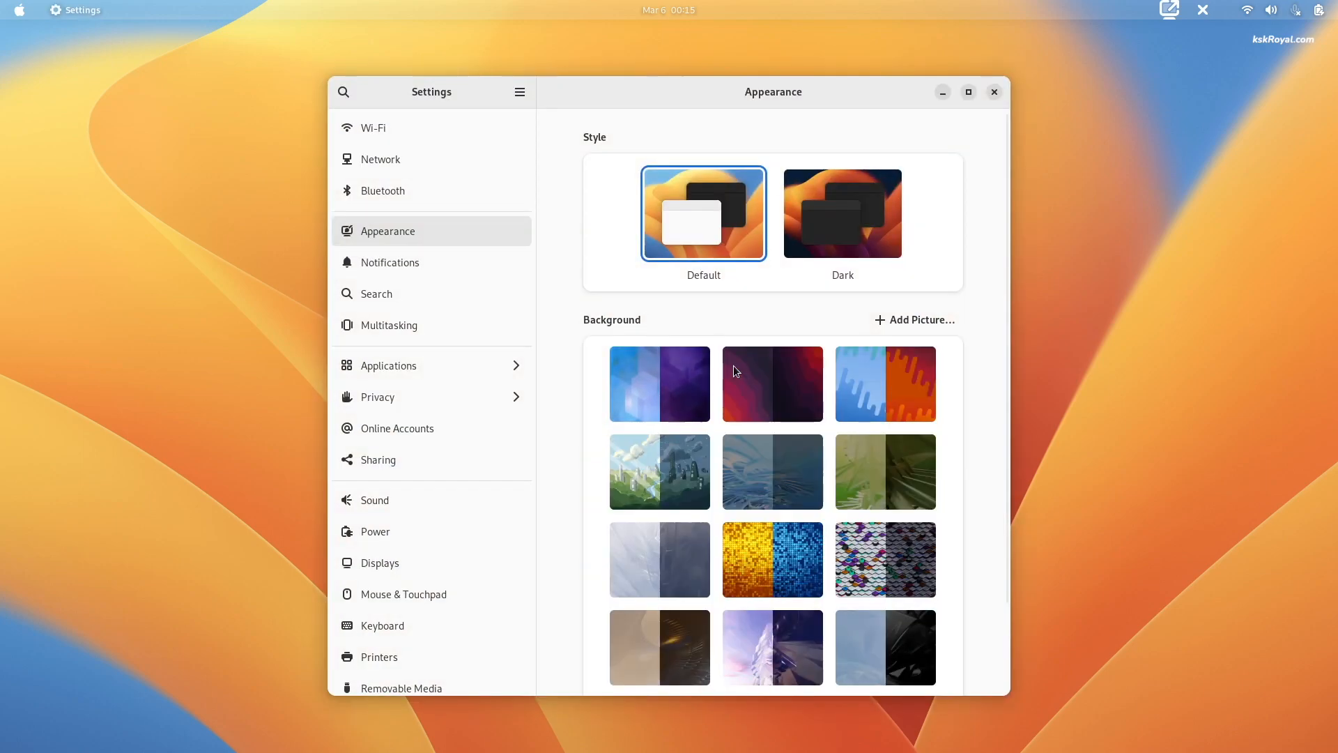
scroll(801, 536, down, 3)
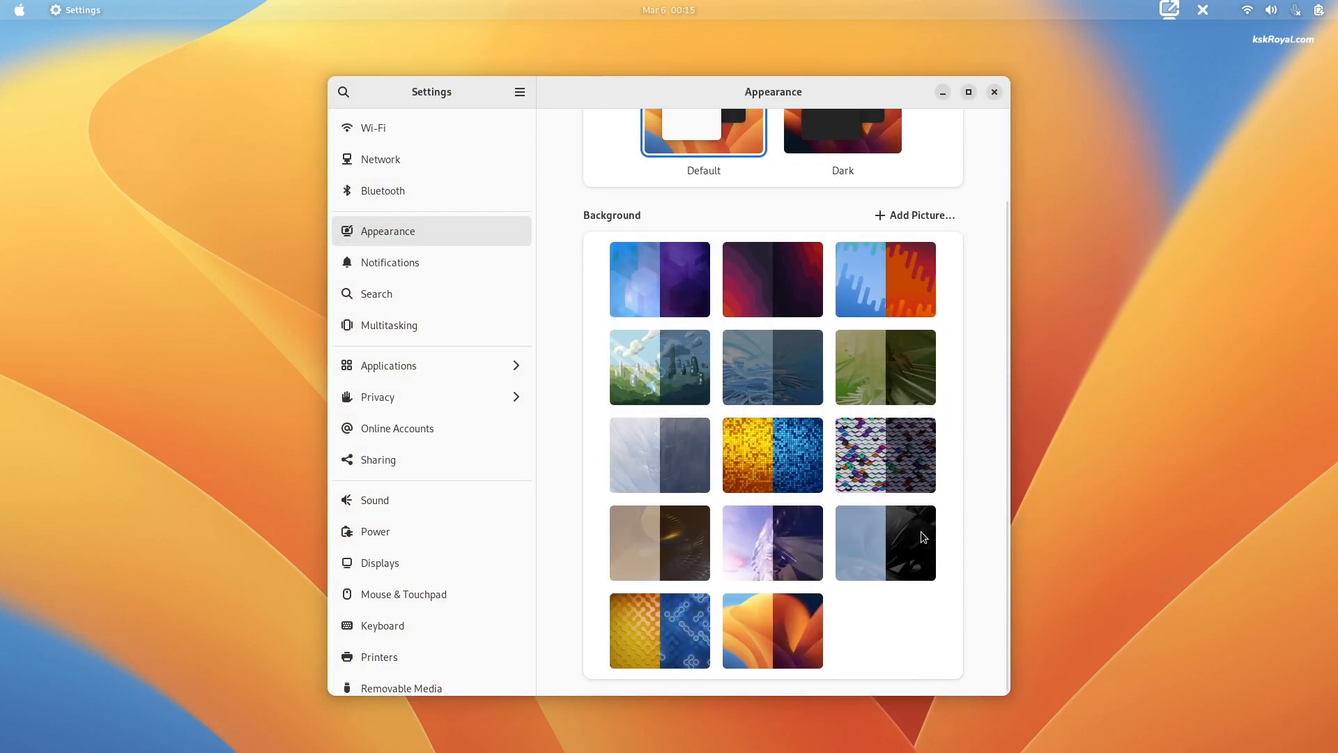
click(922, 531)
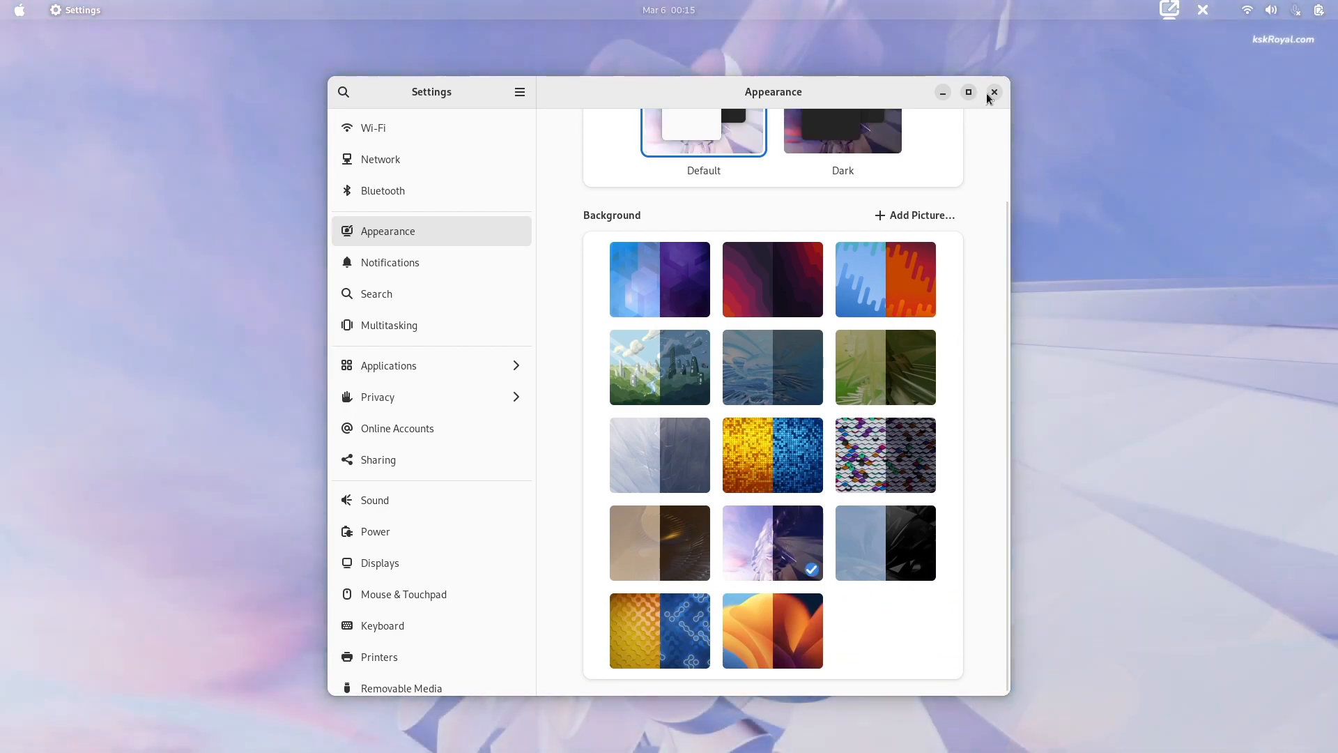
- Close the Settings window after choosing the wallpaper
click(994, 91)
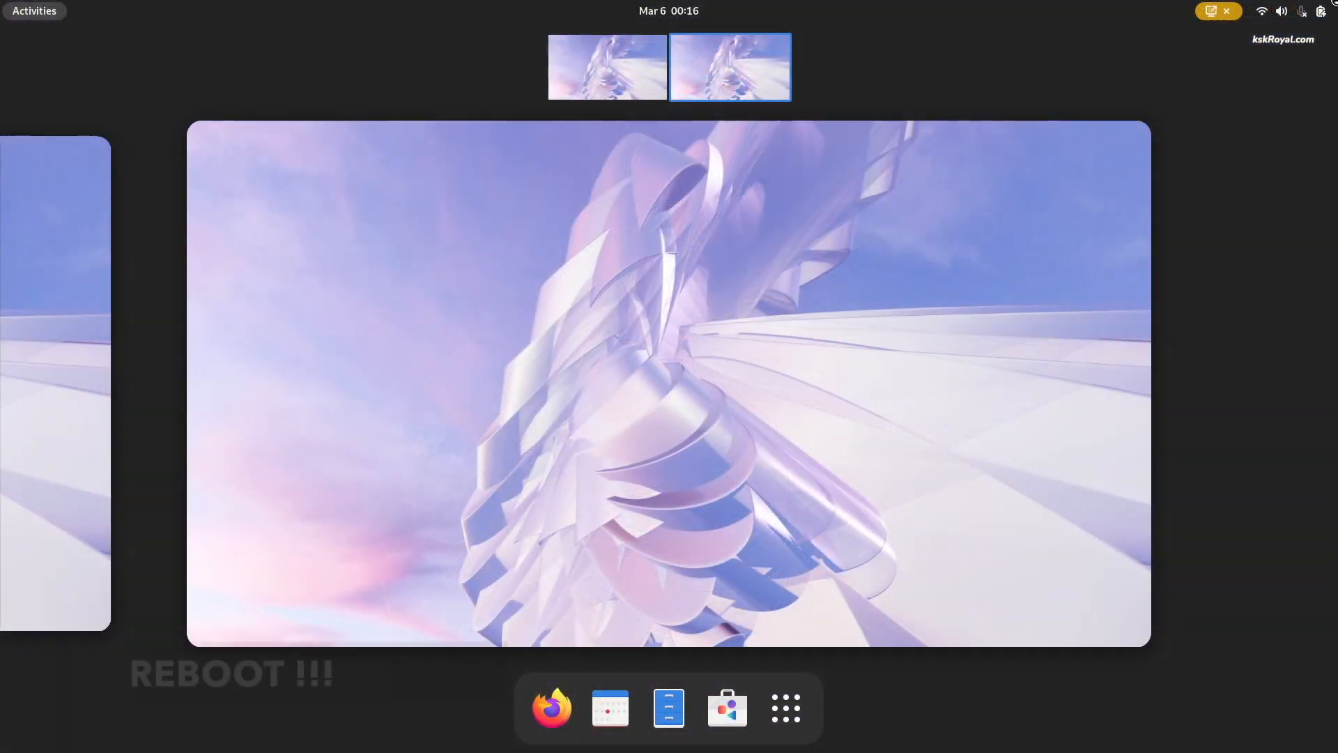
- Check the quick settings menu and the calendar in the restored GNOME activities overview after the reboot
click(1292, 10)
mouse_move(682, 2)
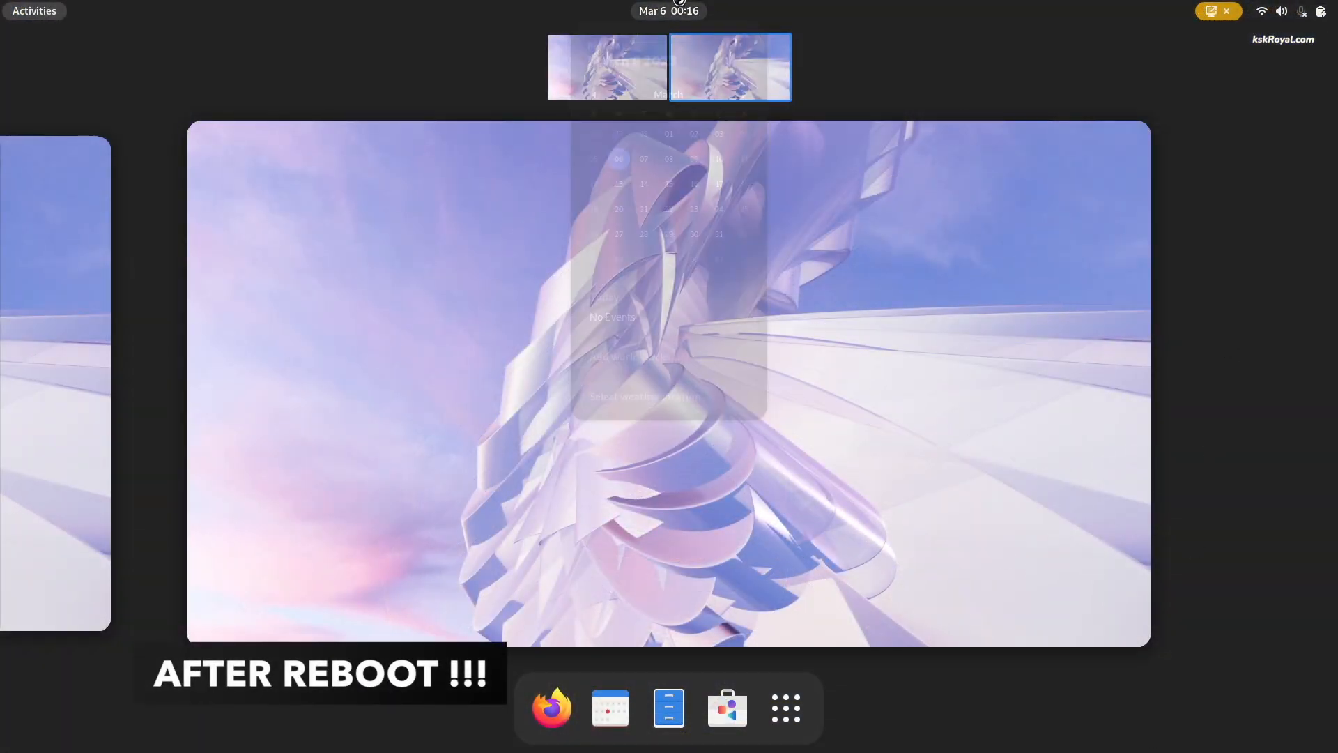
click(1333, 3)
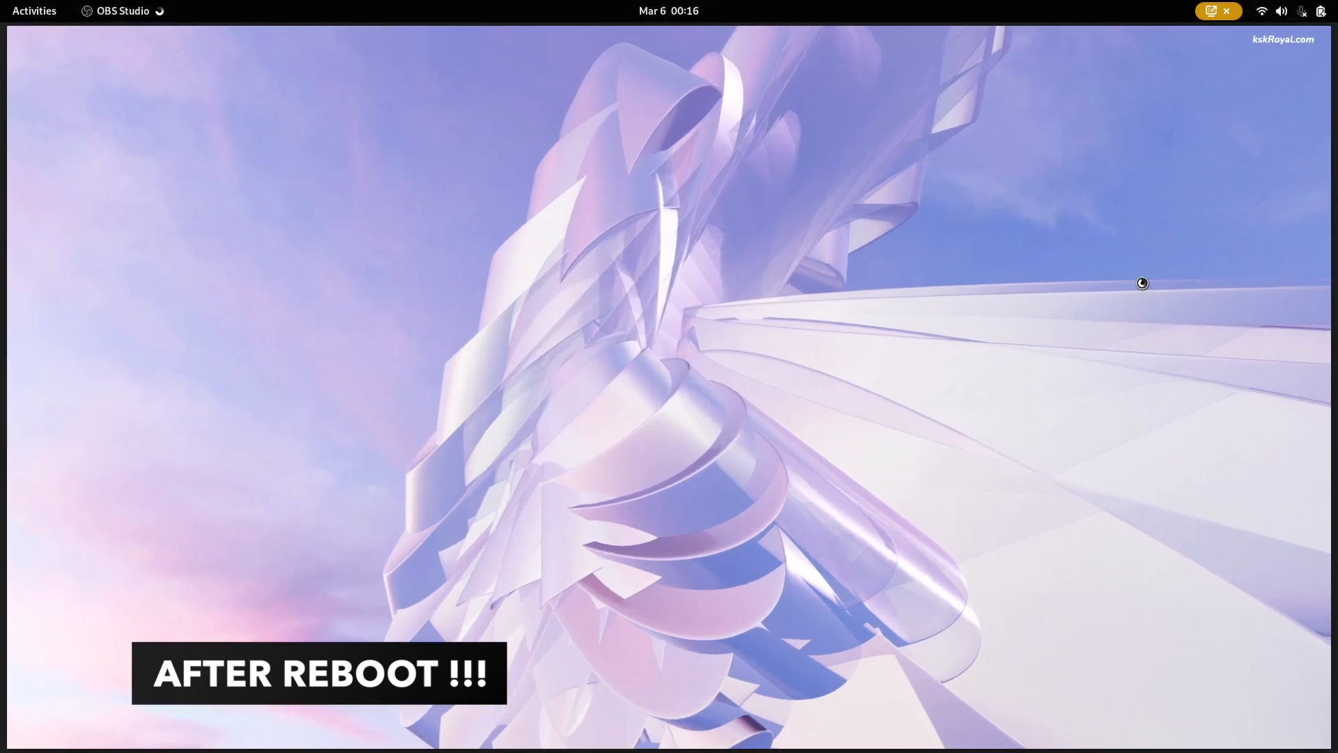
- View the hardware, OS and GNOME details on the About page of Settings, and minimize the window
scroll(485, 473, down, 5)
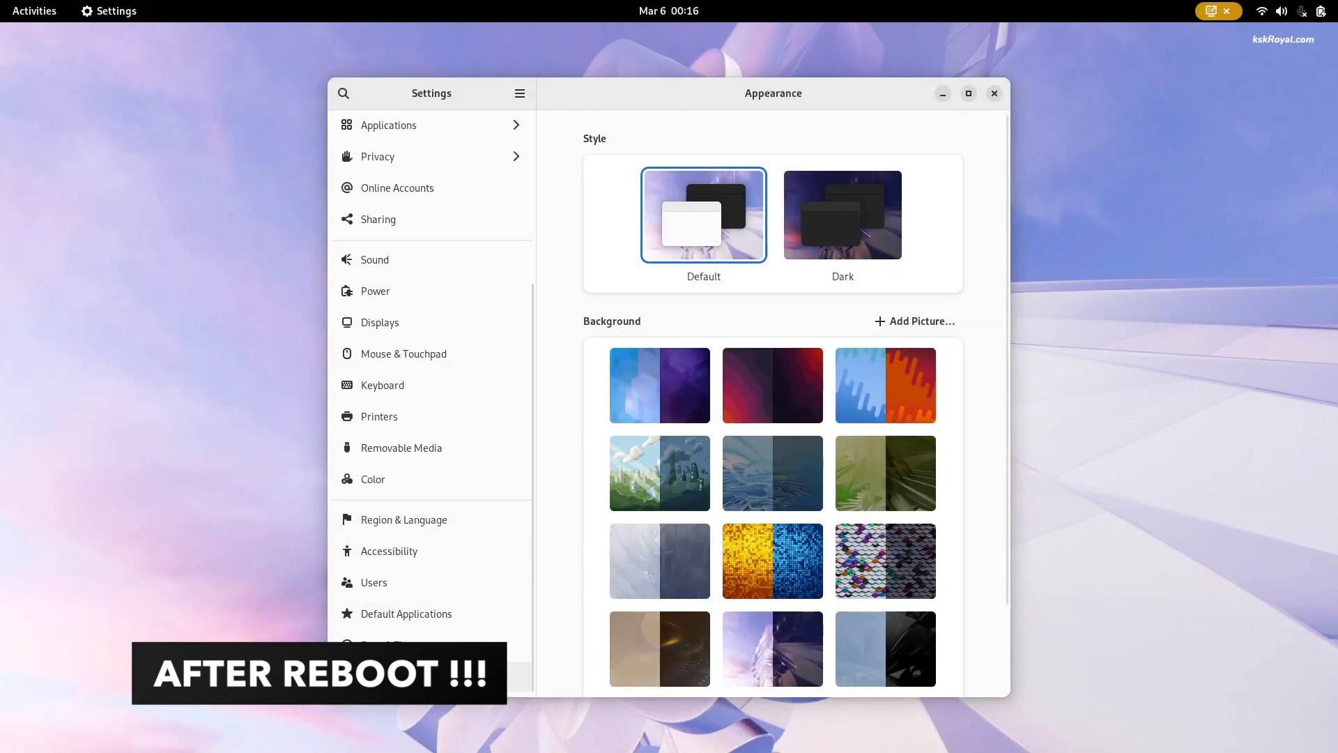
click(519, 676)
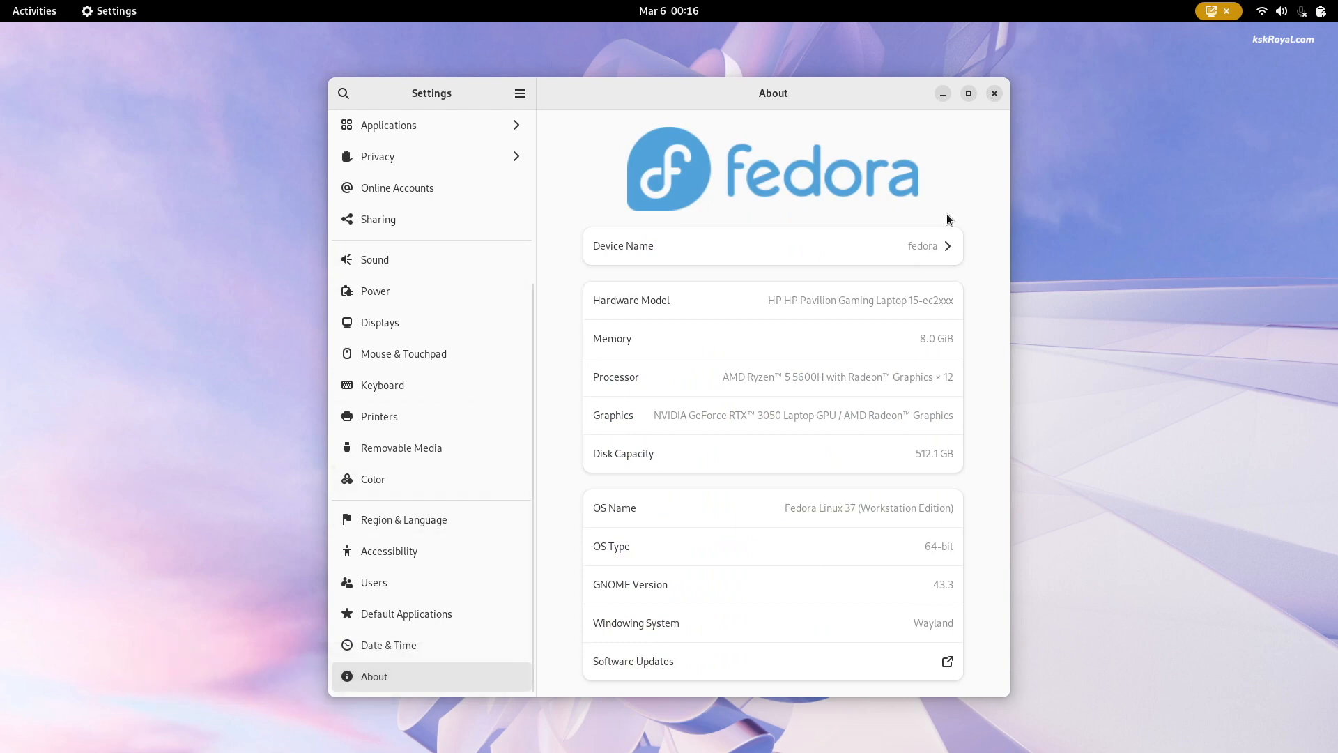
scroll(509, 285, up, 5)
click(940, 97)
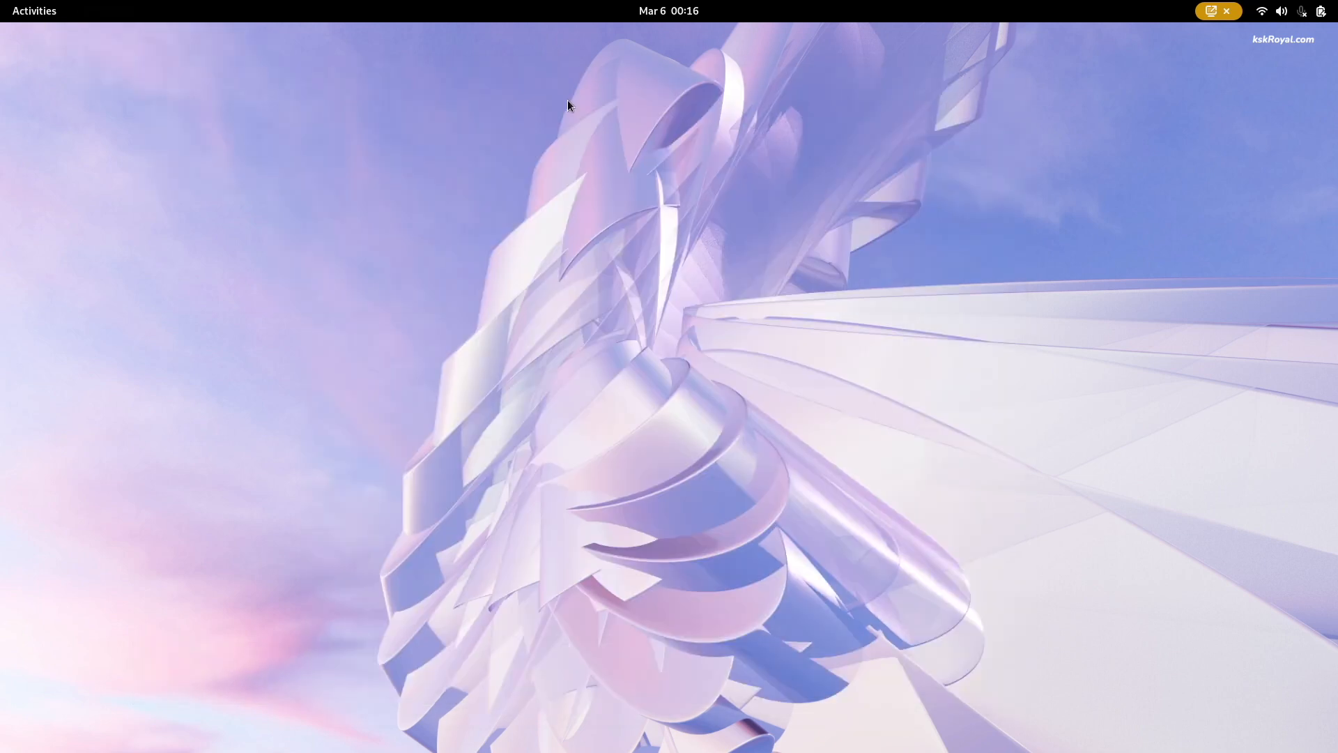
- Show the Activities overview and open the quick settings menu to check their default look
click(31, 10)
scroll(735, 486, down, 1)
click(1289, 11)
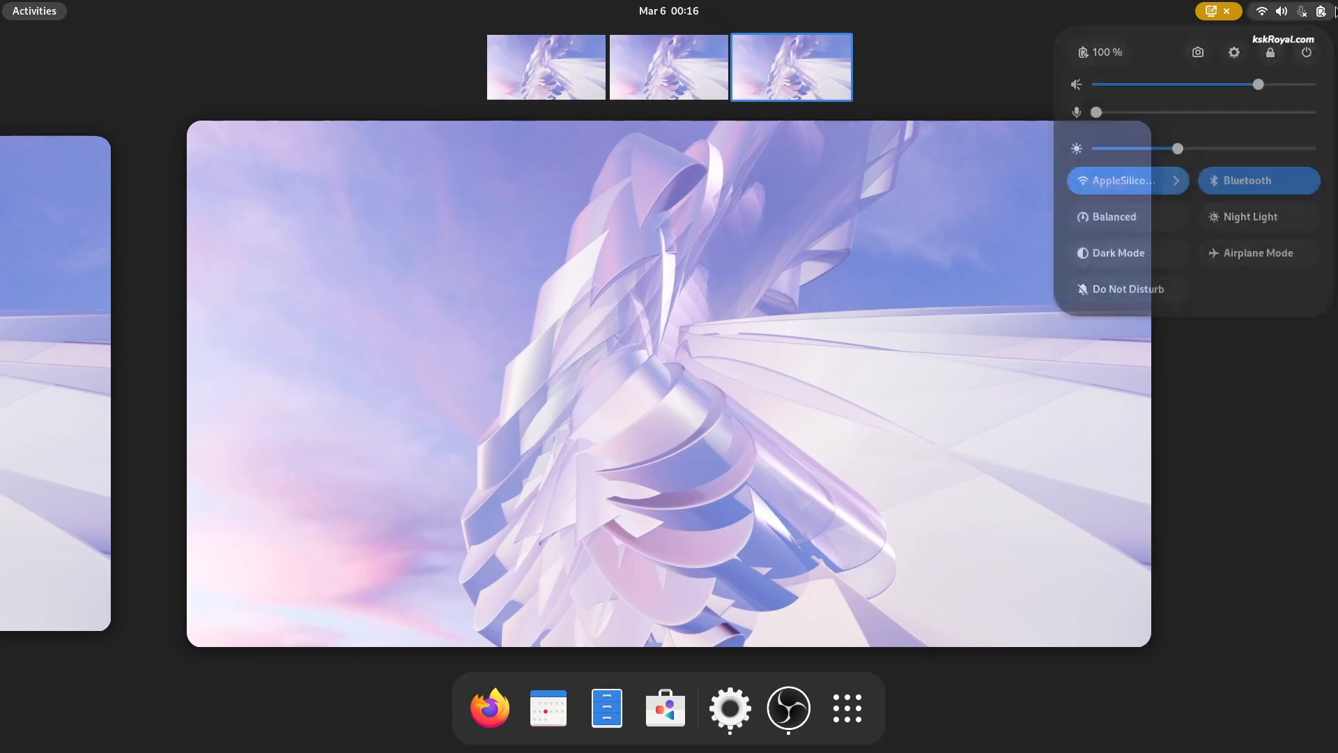